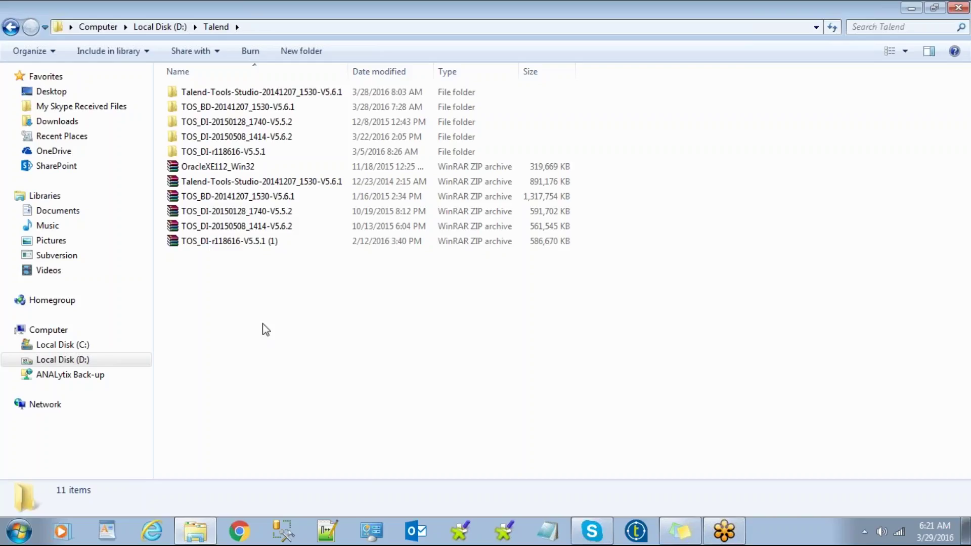
Step: Browse from drive D into the Java folder and select the jdk-7u75-windows-x64 installer
{"action": "left_click", "coordinate": [11, 31]}
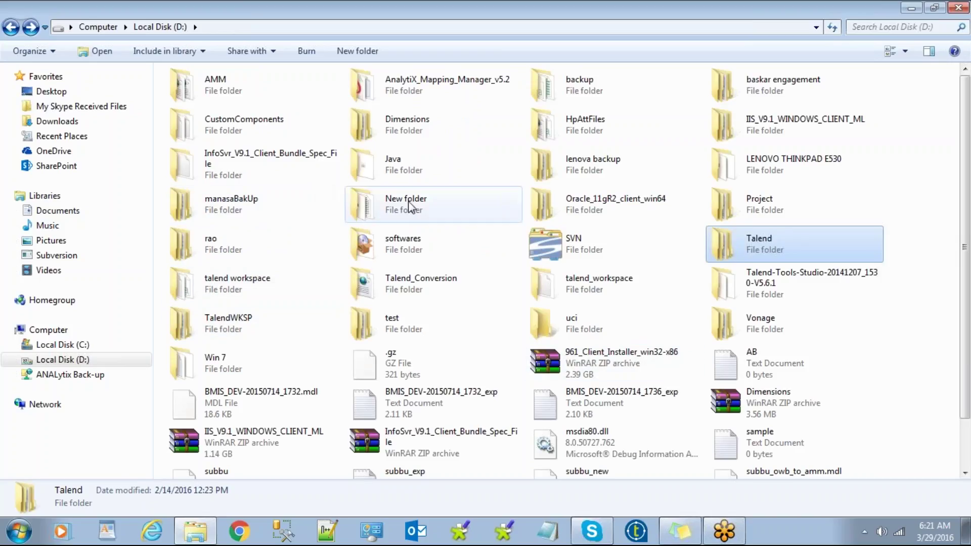
{"action": "double_click", "coordinate": [399, 170]}
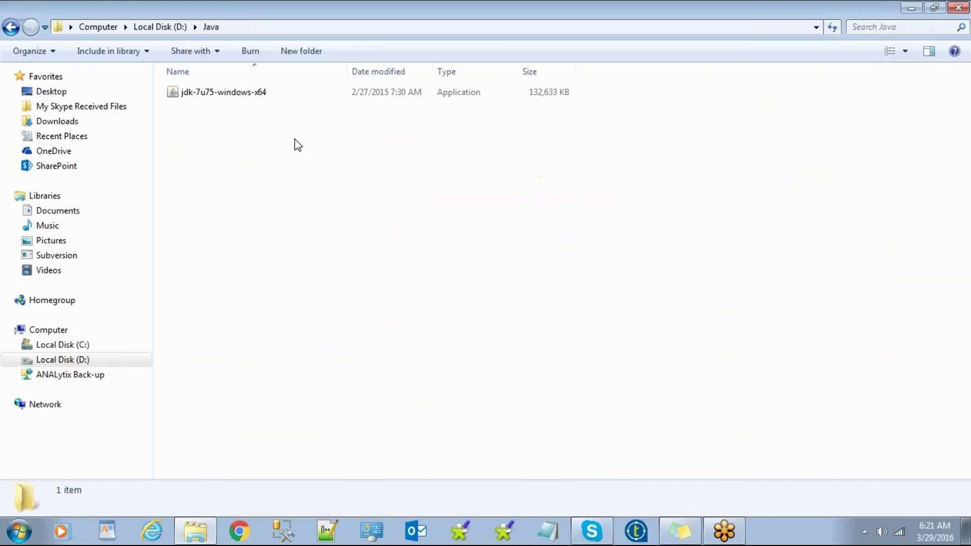
{"action": "left_click", "coordinate": [231, 94]}
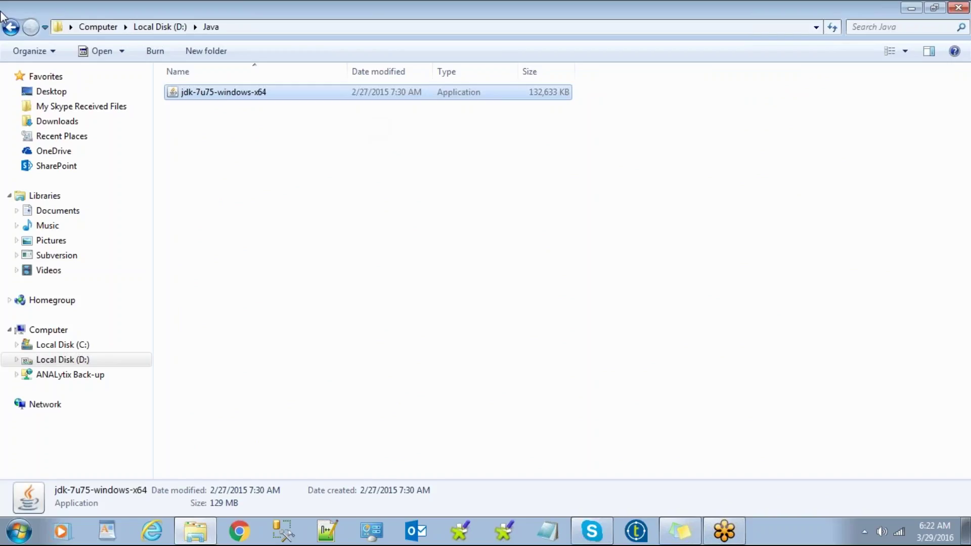
Step: Open the Talend folder on drive D and select the TOS_BD zip archive
{"action": "left_click", "coordinate": [10, 27]}
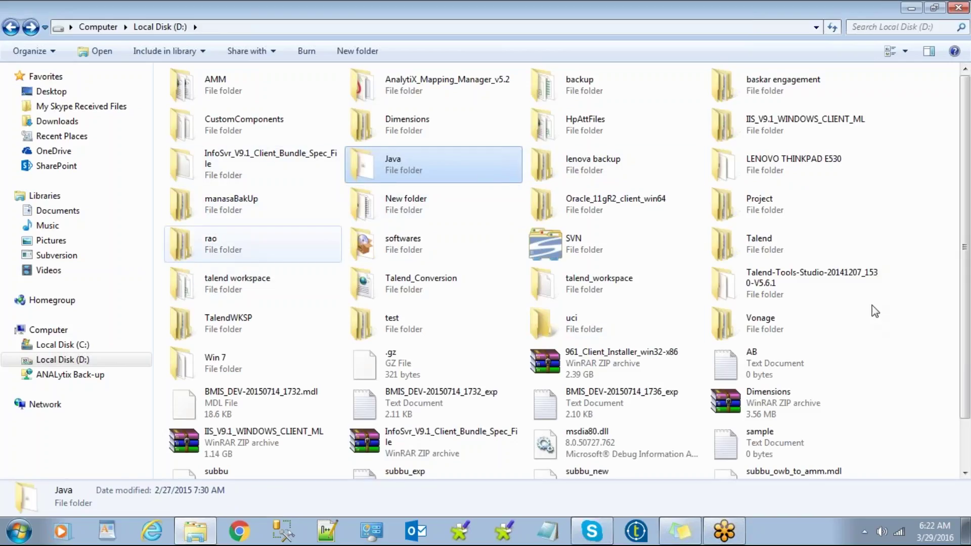
{"action": "double_click", "coordinate": [728, 241]}
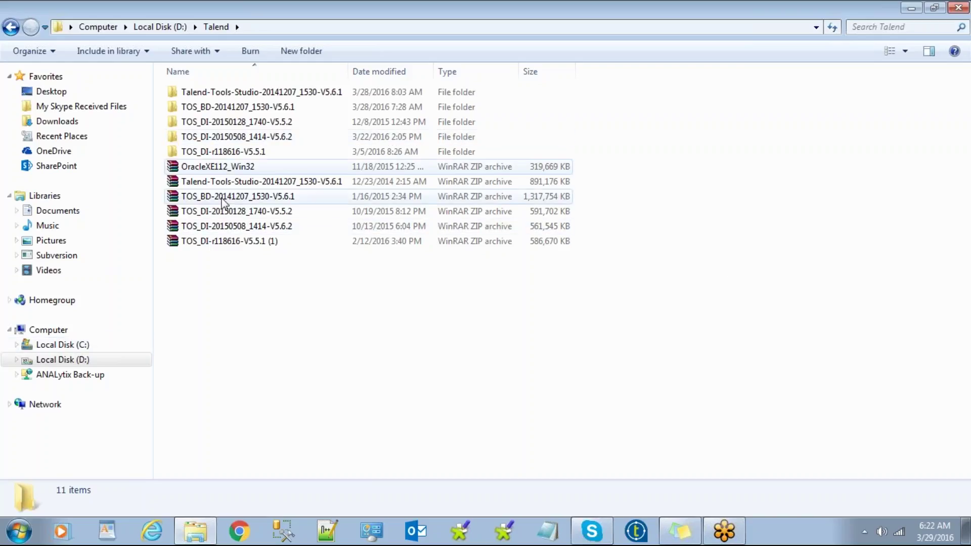
{"action": "left_click", "coordinate": [281, 185]}
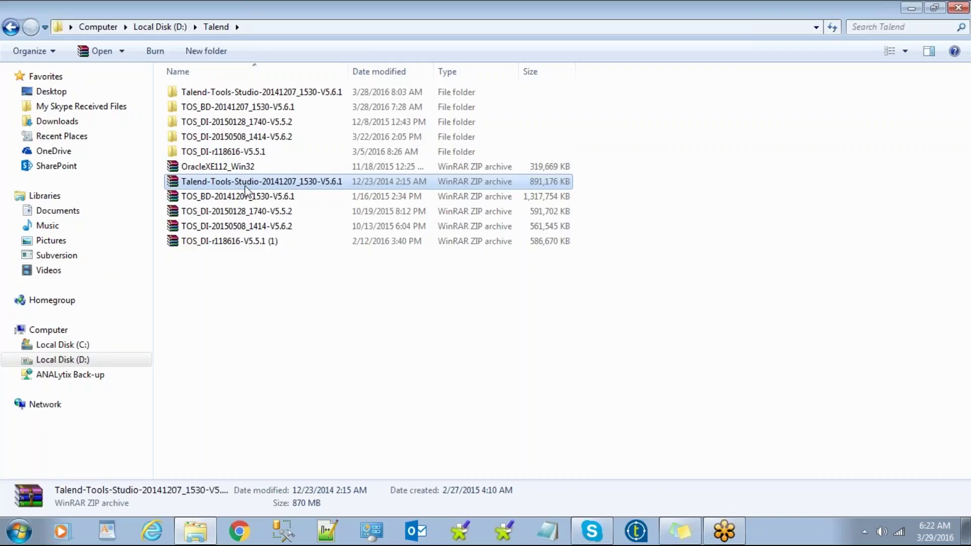
{"action": "left_click", "coordinate": [248, 199]}
{"action": "left_click", "coordinate": [248, 208]}
{"action": "left_click", "coordinate": [244, 200]}
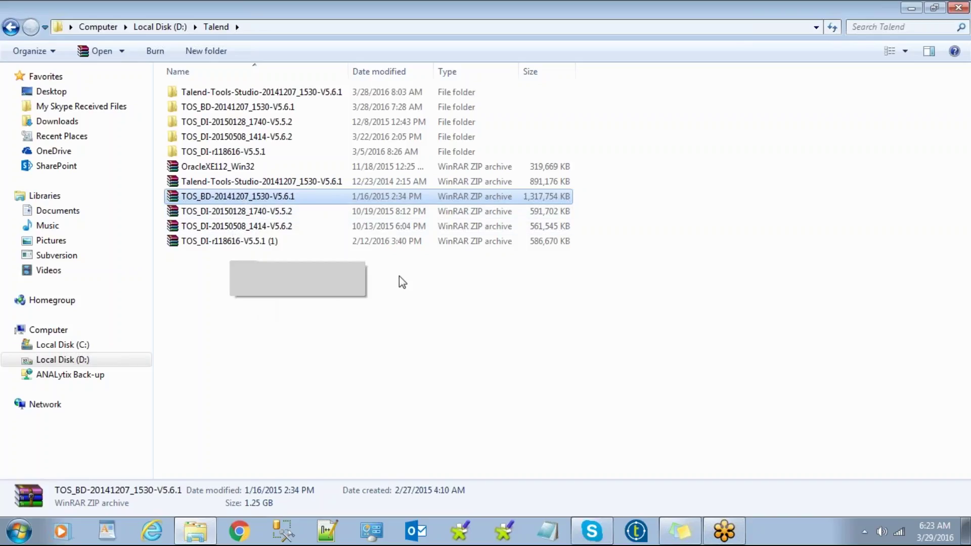
Step: Check the TOS_BD zip's file actions and leave it unextracted
{"action": "left_click", "coordinate": [389, 338]}
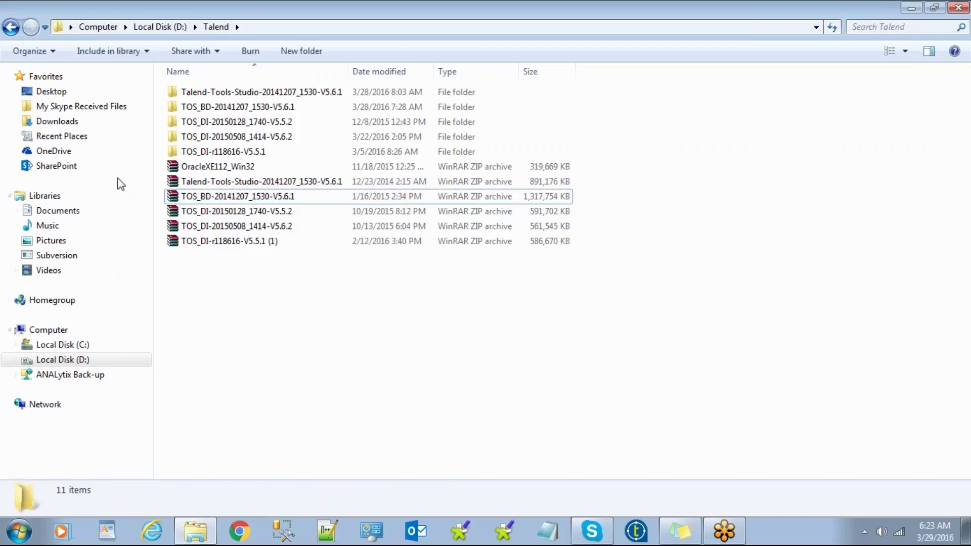
{"action": "left_click", "coordinate": [267, 197]}
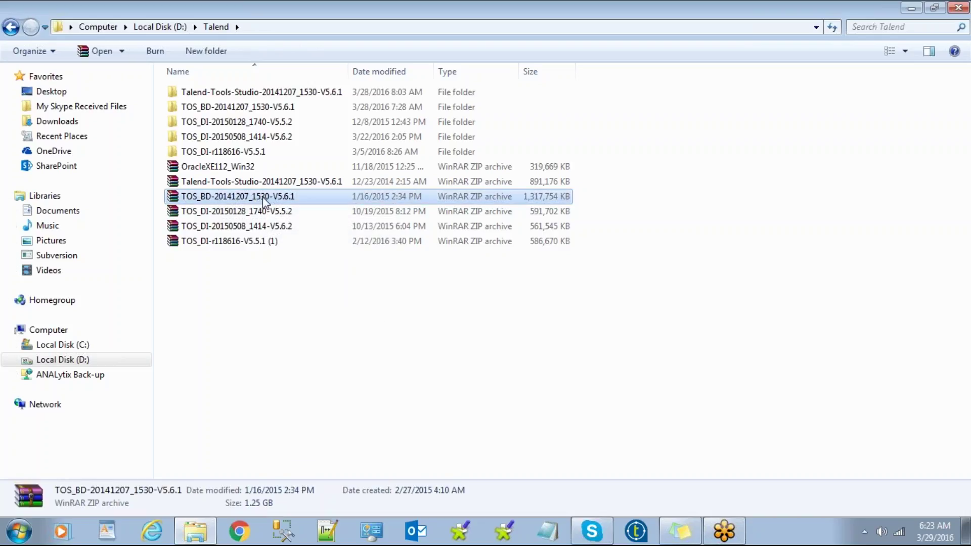
{"action": "left_click", "coordinate": [260, 106]}
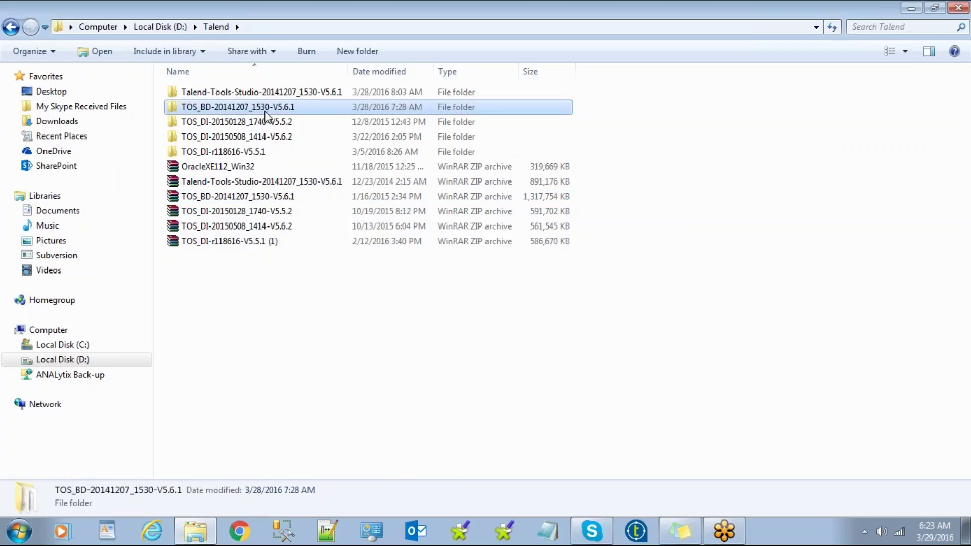
{"action": "double_click", "coordinate": [264, 198]}
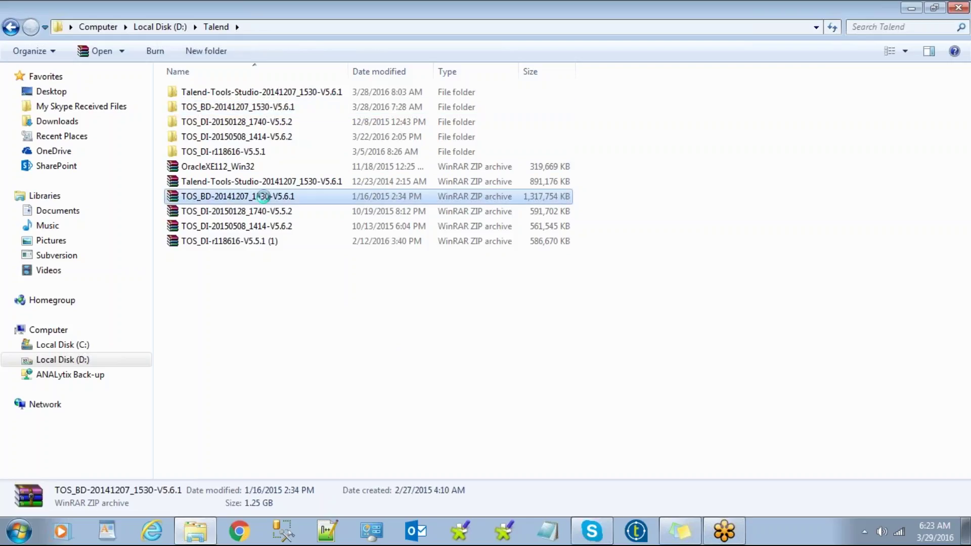
{"action": "right_click", "coordinate": [264, 197]}
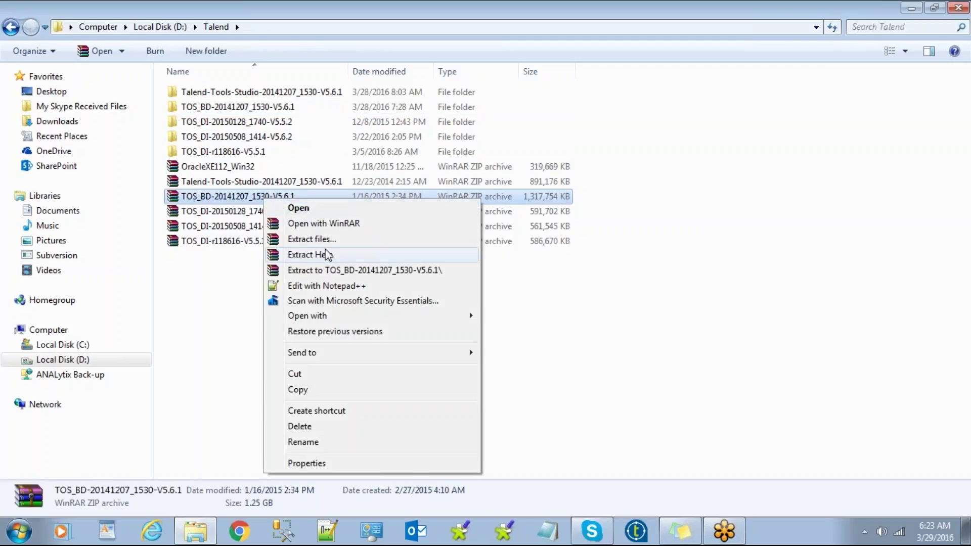
{"action": "left_click", "coordinate": [192, 299]}
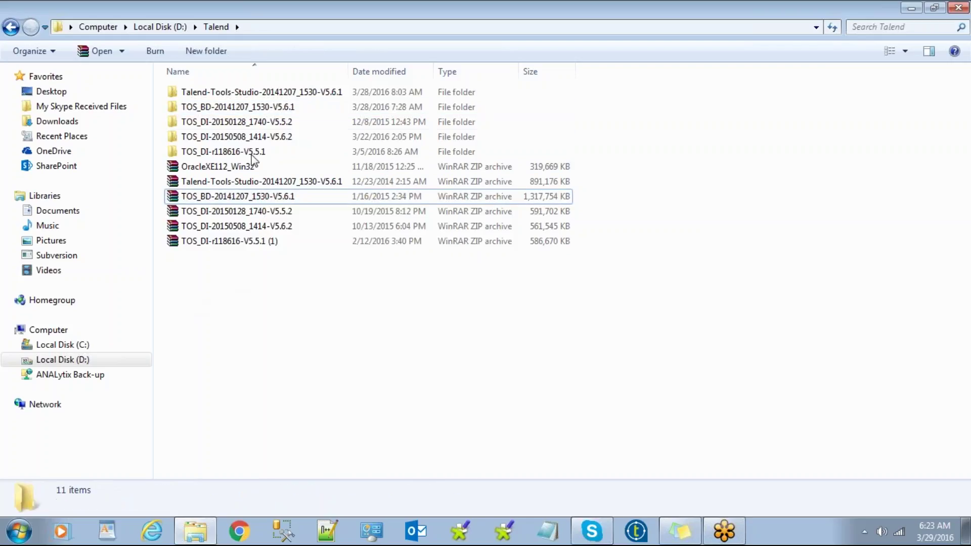
Step: Open the extracted TOS_BD-20141207_1530-V5.6.1 folder and compare its win32-wpf, win32-x86 and win-x86_64 launchers
{"action": "double_click", "coordinate": [267, 112]}
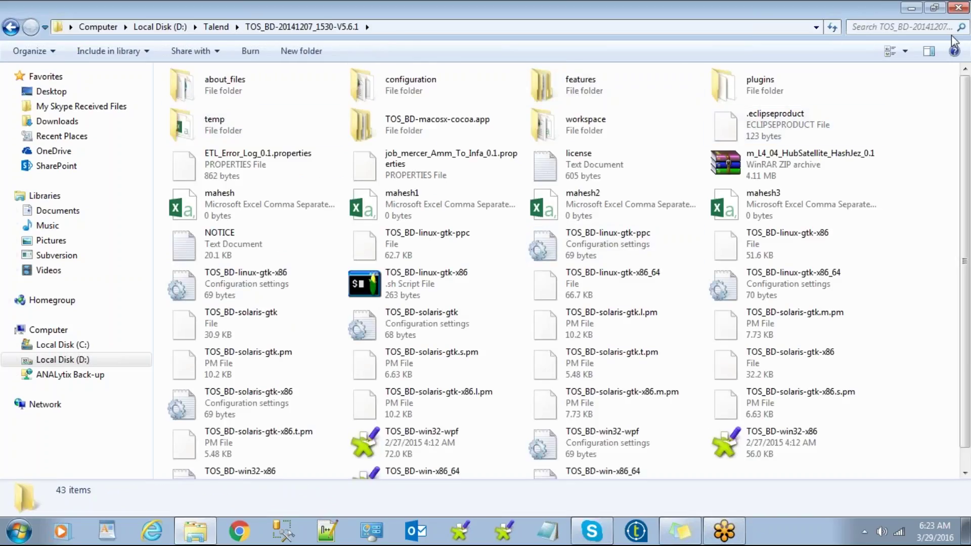
{"action": "left_click", "coordinate": [410, 438]}
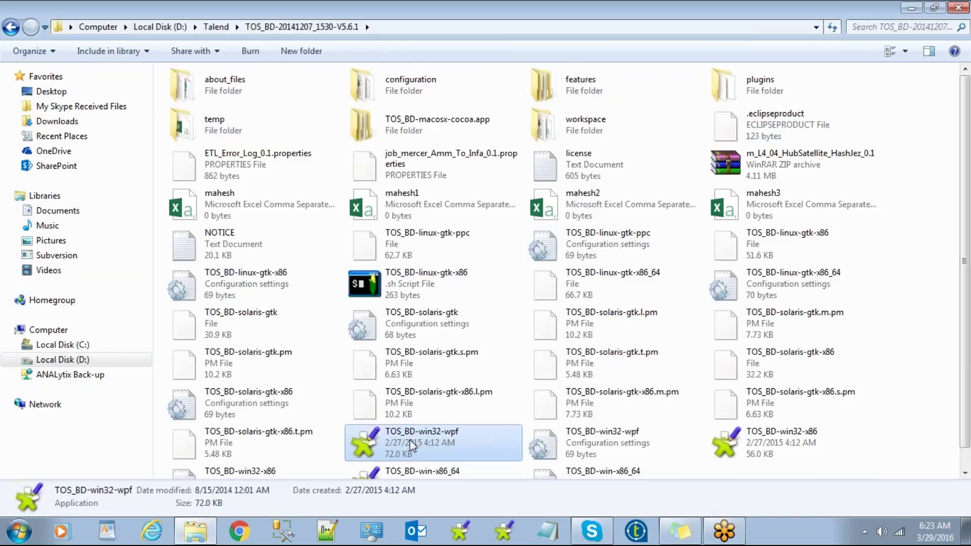
{"action": "scroll", "coordinate": [410, 439], "scroll_direction": "down", "scroll_amount": 1}
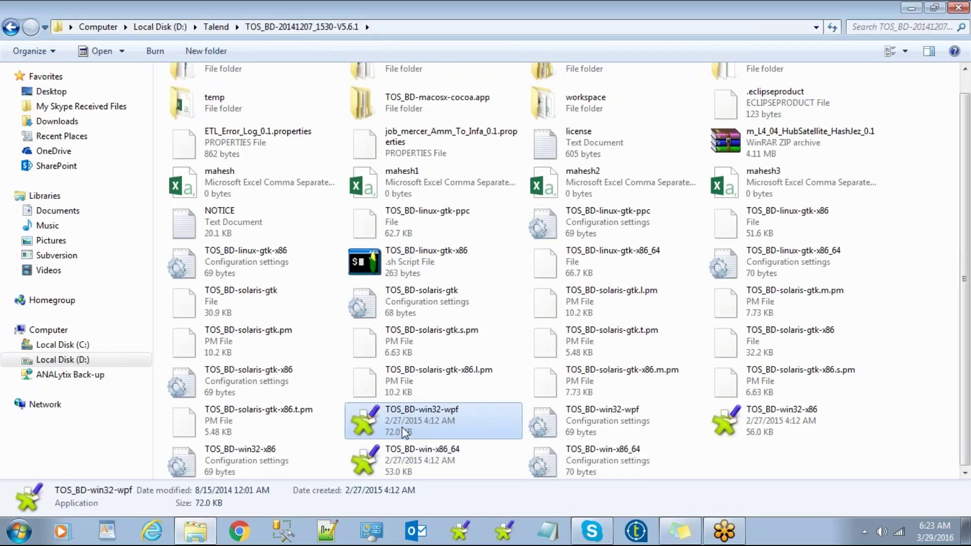
{"action": "left_click", "coordinate": [751, 430]}
{"action": "left_click", "coordinate": [411, 447]}
{"action": "left_click", "coordinate": [408, 423]}
{"action": "left_click", "coordinate": [420, 455]}
{"action": "left_click", "coordinate": [428, 429]}
{"action": "left_click", "coordinate": [757, 430]}
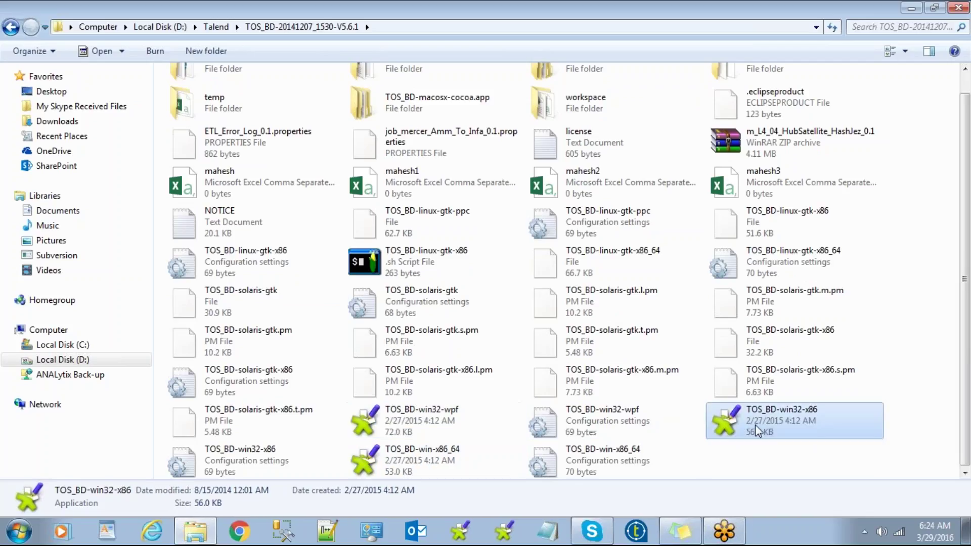
{"action": "left_click", "coordinate": [437, 448]}
{"action": "left_click", "coordinate": [783, 428]}
Step: Try TOS_BD-win32-wpf, dismiss its missing-library error, then launch the 64-bit TOS_BD-win-x86_64
{"action": "mouse_move", "coordinate": [724, 530]}
{"action": "double_click", "coordinate": [427, 415]}
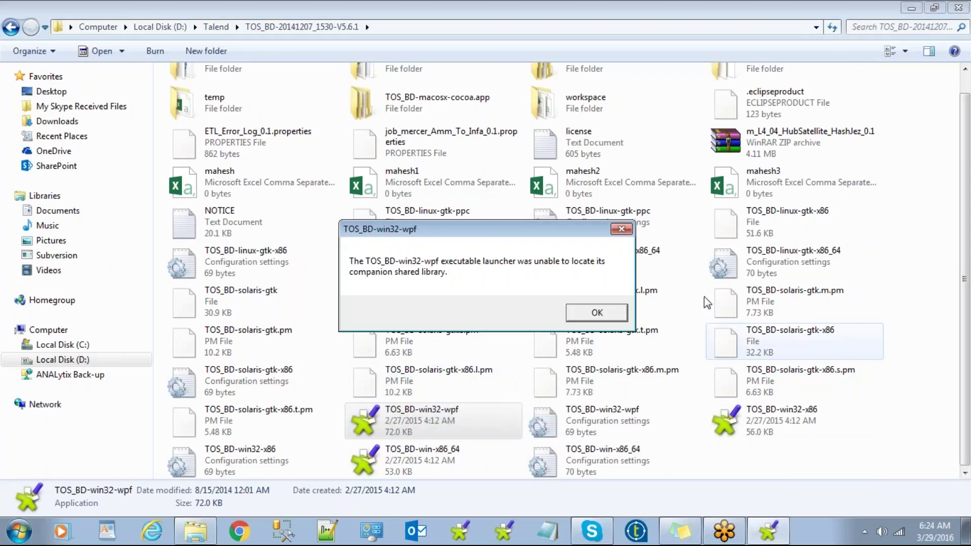
{"action": "left_click", "coordinate": [610, 314]}
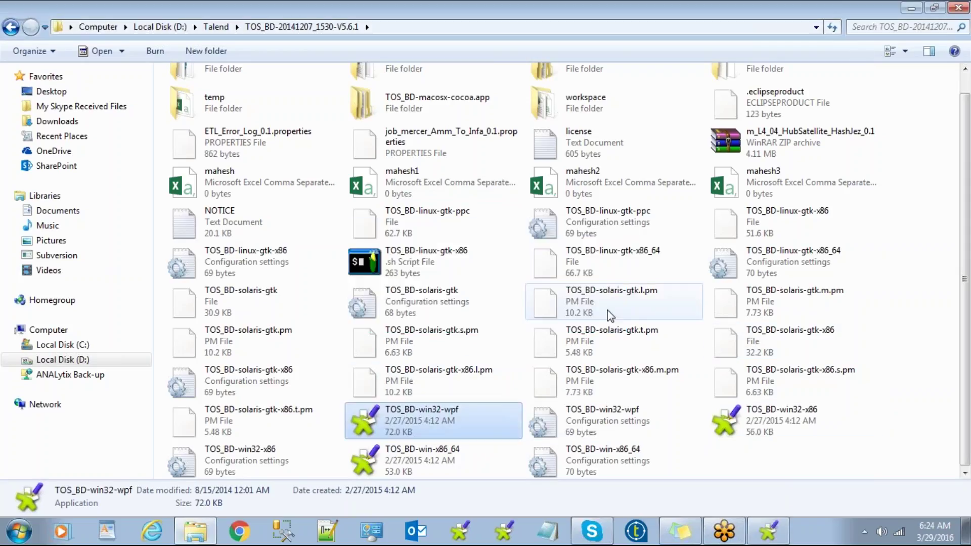
{"action": "double_click", "coordinate": [427, 465]}
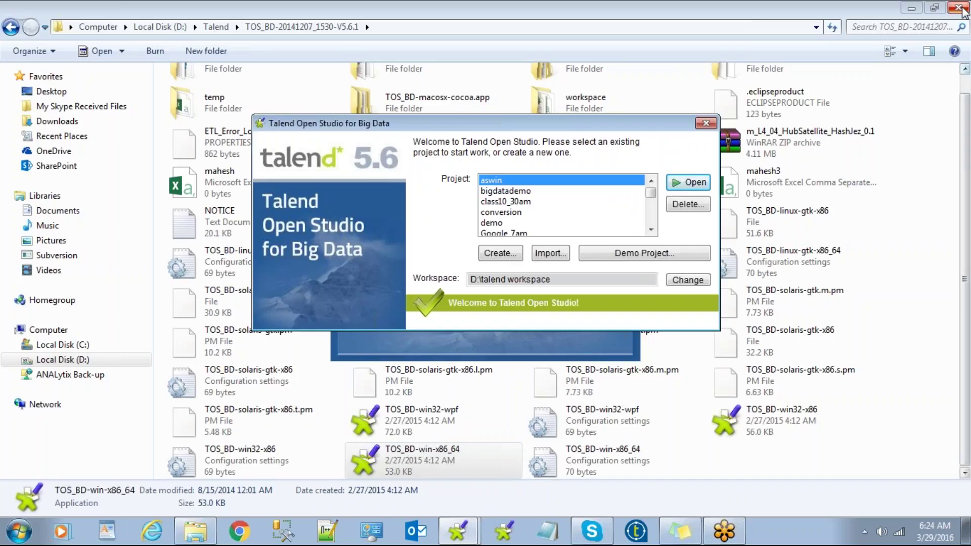
Step: Minimize the Explorer window to reveal the Talend project chooser
{"action": "left_click", "coordinate": [911, 8]}
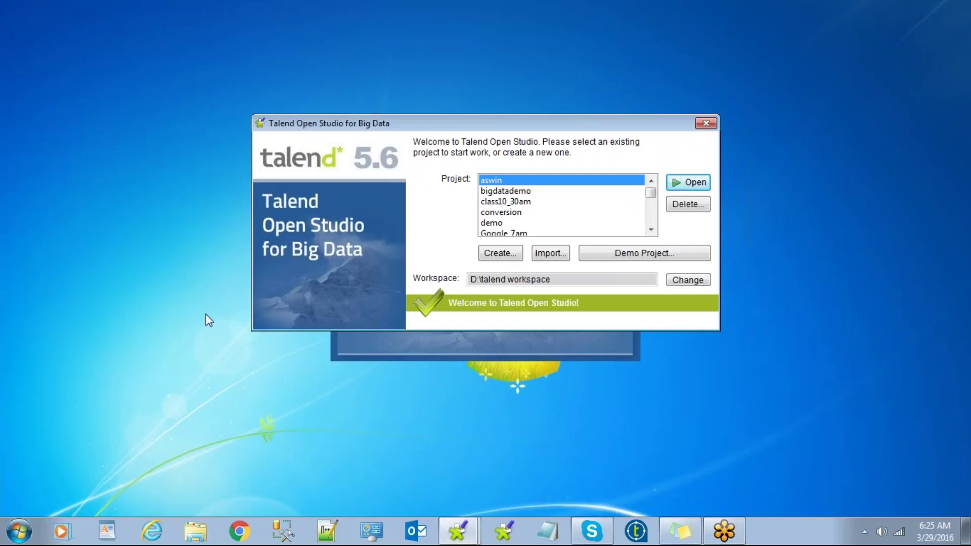
Step: Move the Talend welcome window lower and back out of a new-project dialog
{"action": "left_click_drag", "start_coordinate": [434, 130], "coordinate": [409, 178]}
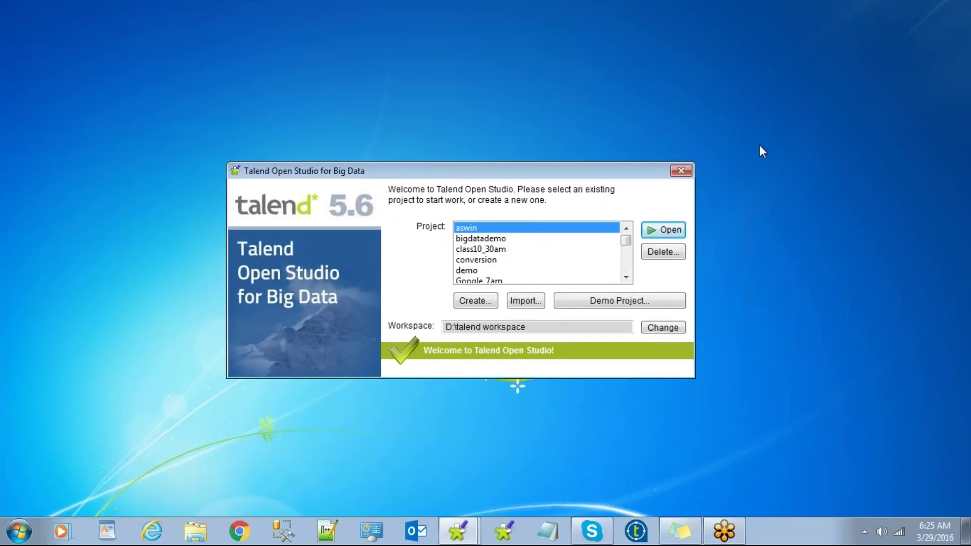
{"action": "left_click", "coordinate": [480, 301]}
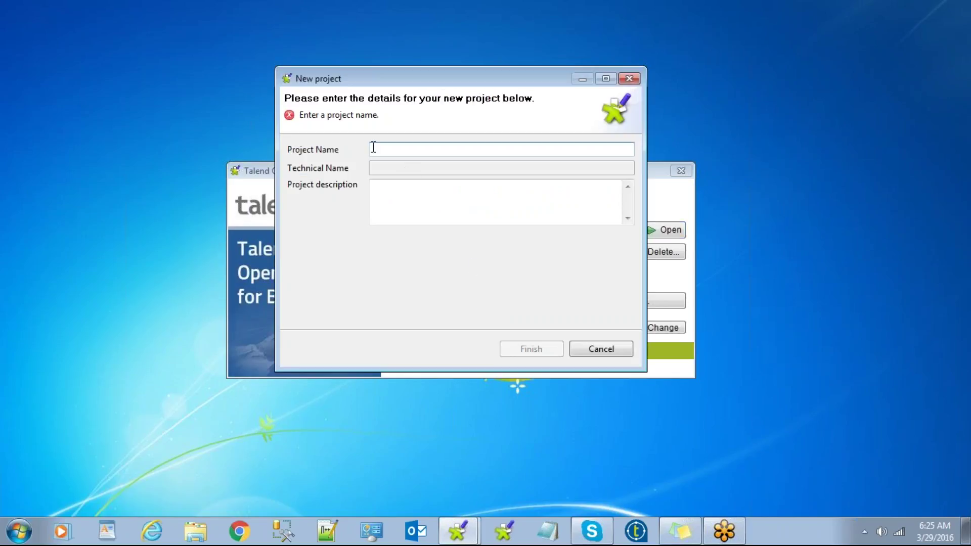
{"action": "left_click", "coordinate": [597, 355]}
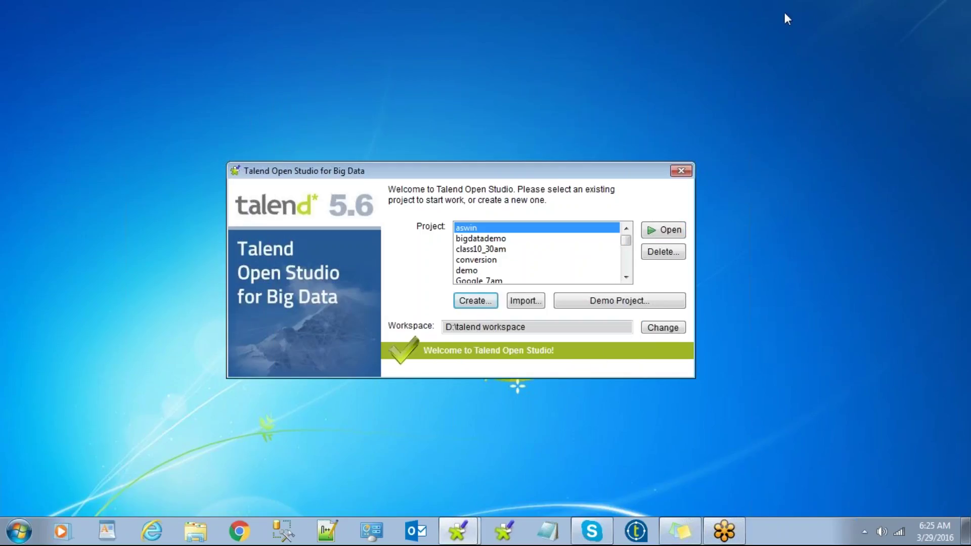
{"action": "left_click", "coordinate": [797, 22]}
Step: Select the bigdatademo project, then start and cancel another new project
{"action": "left_click_drag", "start_coordinate": [413, 173], "coordinate": [429, 162]}
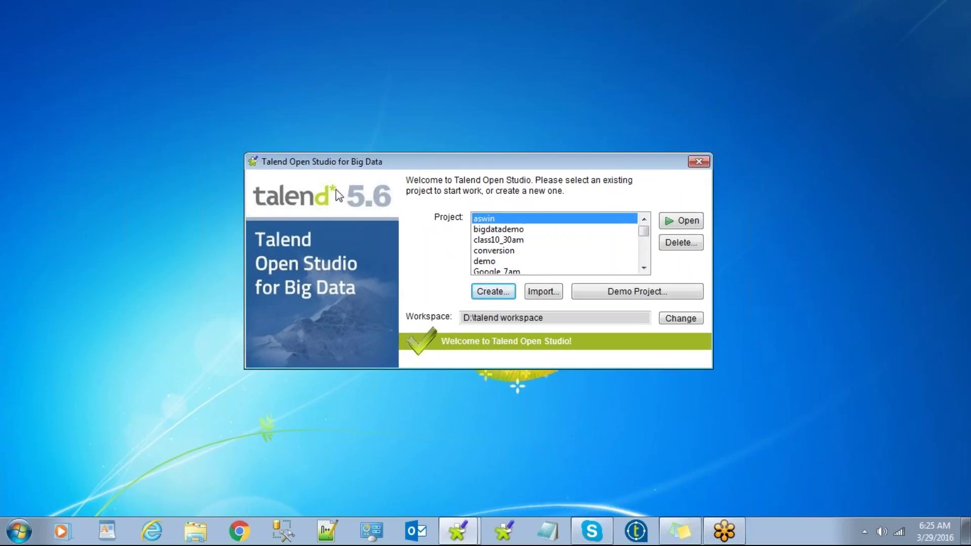
{"action": "left_click", "coordinate": [505, 229]}
{"action": "scroll", "coordinate": [516, 233], "scroll_direction": "down", "scroll_amount": 5}
{"action": "scroll", "coordinate": [523, 264], "scroll_direction": "up", "scroll_amount": 5}
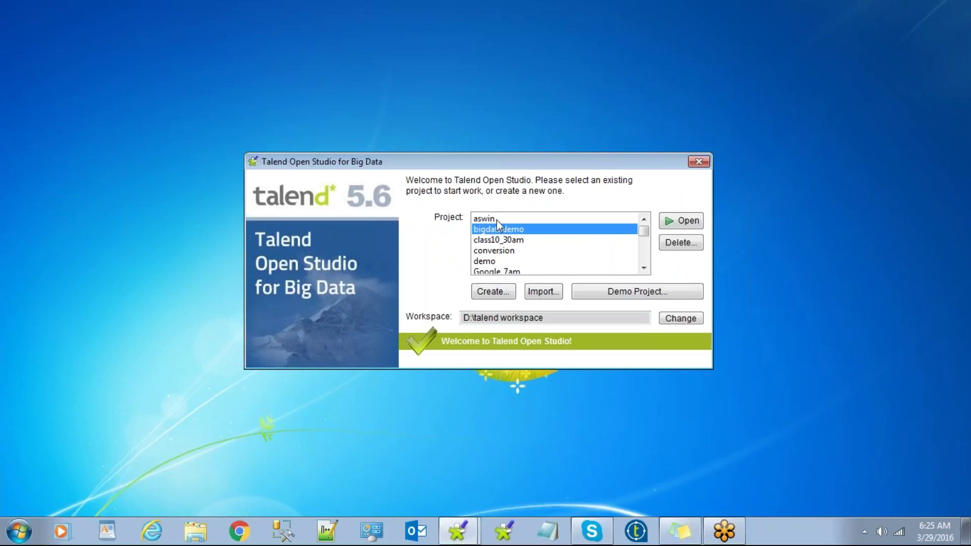
{"action": "scroll", "coordinate": [503, 260], "scroll_direction": "down", "scroll_amount": 2}
{"action": "scroll", "coordinate": [503, 259], "scroll_direction": "down", "scroll_amount": 2}
{"action": "left_click", "coordinate": [496, 298]}
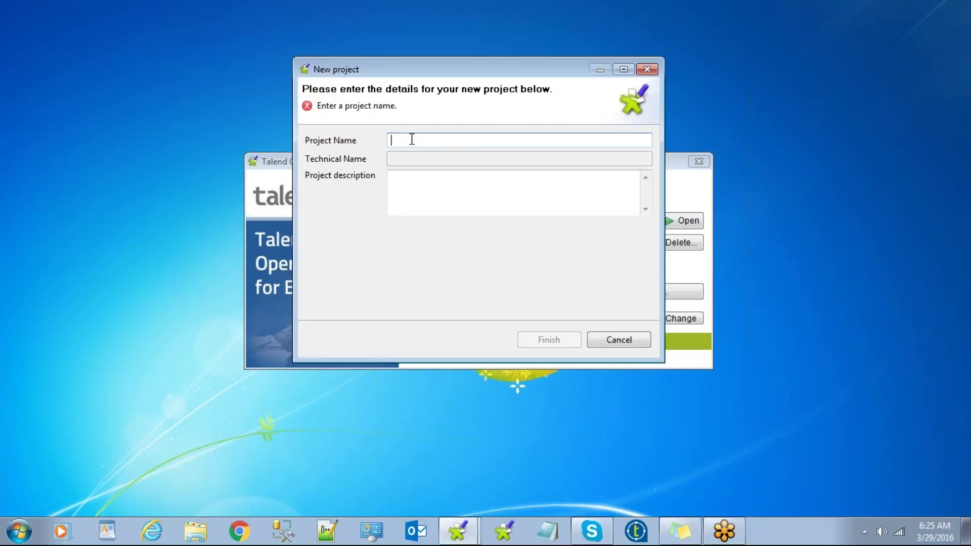
{"action": "left_click", "coordinate": [418, 188]}
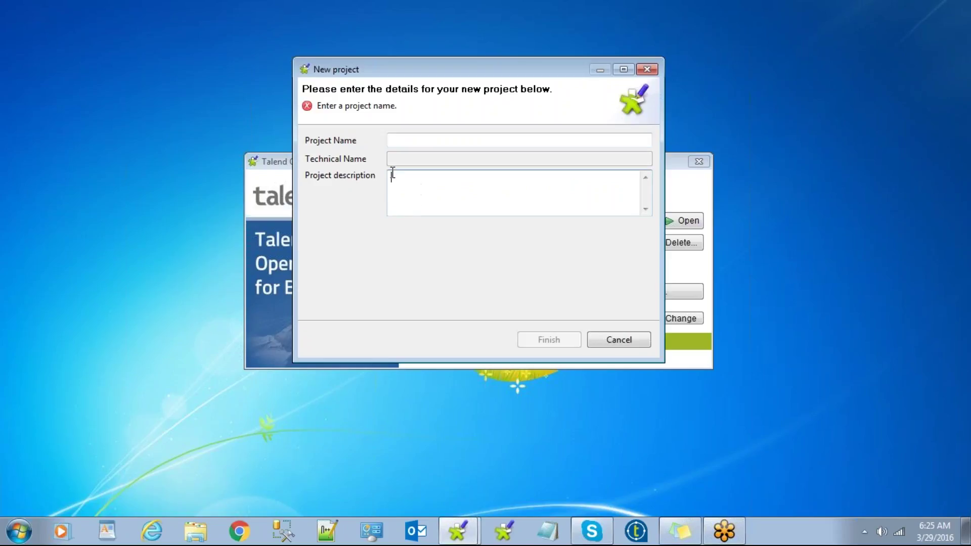
{"action": "left_click", "coordinate": [618, 340]}
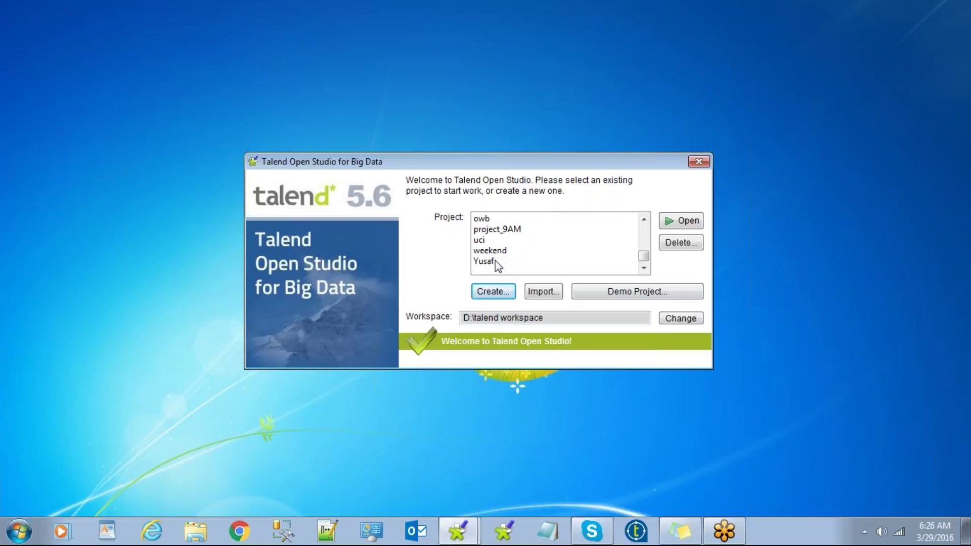
Step: Choose the last project in the Project list and open it
{"action": "left_click", "coordinate": [498, 260]}
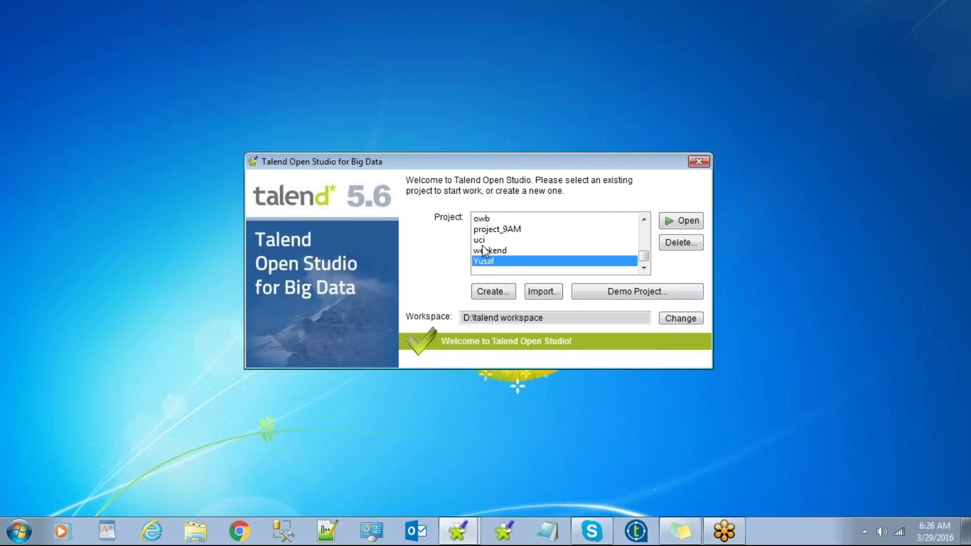
{"action": "left_click", "coordinate": [486, 294]}
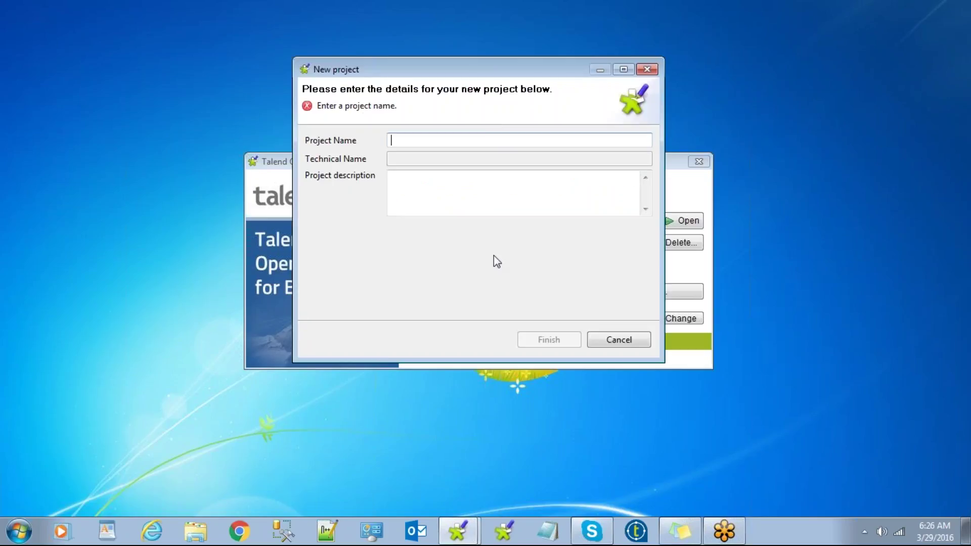
{"action": "left_click", "coordinate": [622, 338]}
{"action": "left_click", "coordinate": [535, 219]}
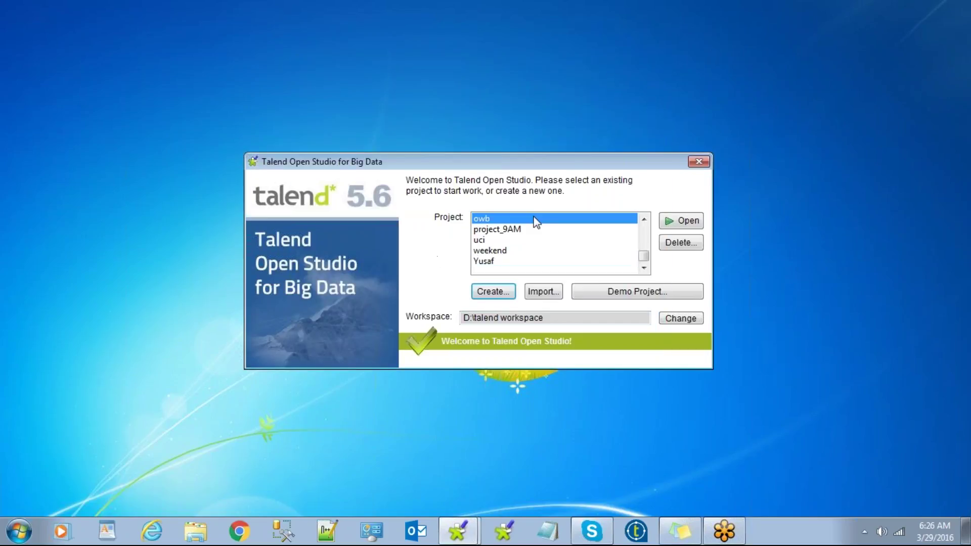
{"action": "scroll", "coordinate": [520, 247], "scroll_direction": "up", "scroll_amount": 3}
{"action": "scroll", "coordinate": [521, 248], "scroll_direction": "down", "scroll_amount": 3}
{"action": "scroll", "coordinate": [522, 248], "scroll_direction": "up", "scroll_amount": 3}
{"action": "scroll", "coordinate": [523, 242], "scroll_direction": "down", "scroll_amount": 3}
{"action": "left_click", "coordinate": [494, 261]}
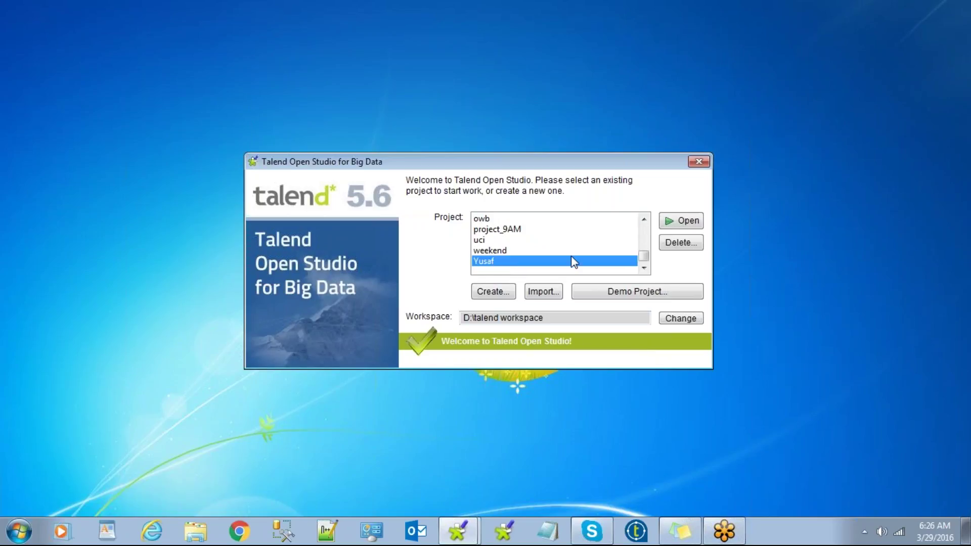
{"action": "left_click", "coordinate": [685, 220]}
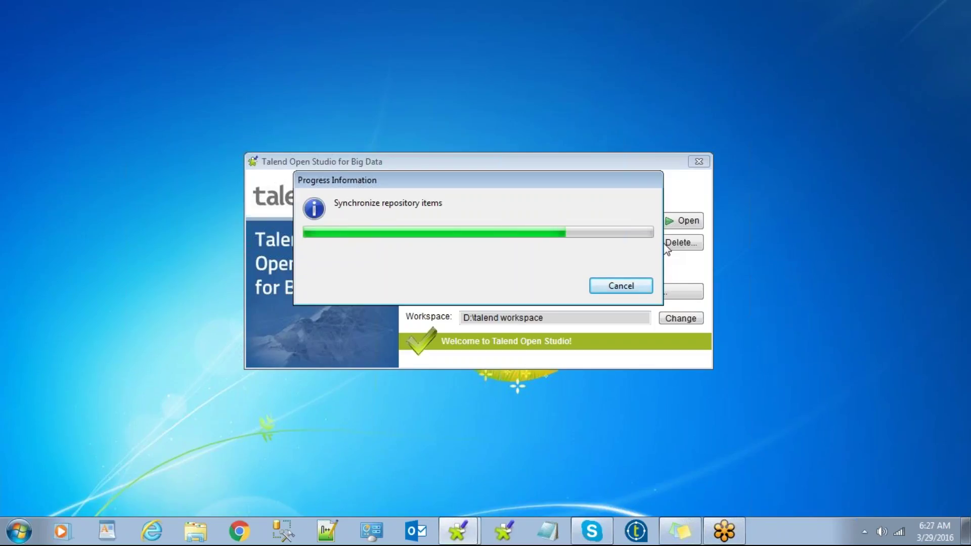
Step: Open a Windows Explorer window from the taskbar while Talend starts
{"action": "left_click", "coordinate": [193, 531]}
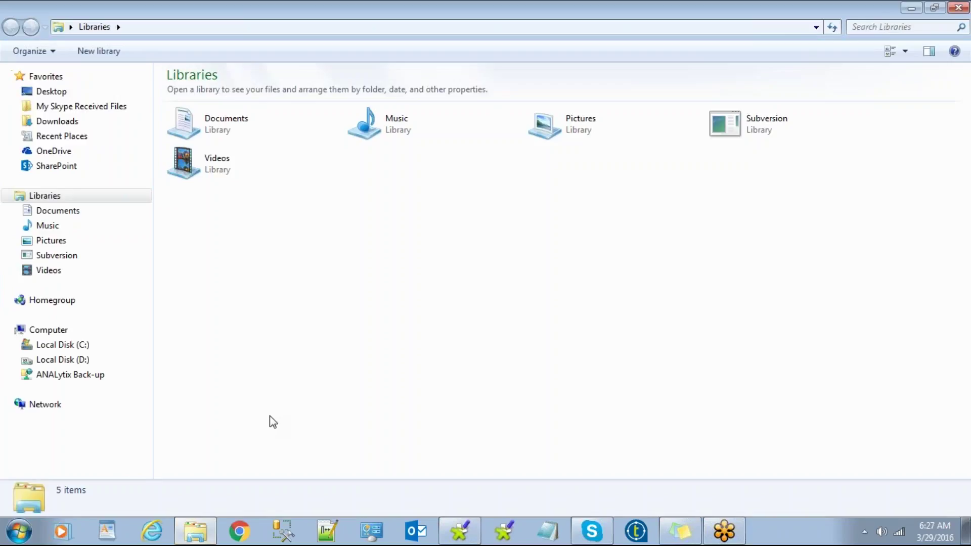
Step: Go to the Desktop's 12AM folder and open talendcomponentlist12AM class room.xlsx
{"action": "left_click", "coordinate": [60, 95]}
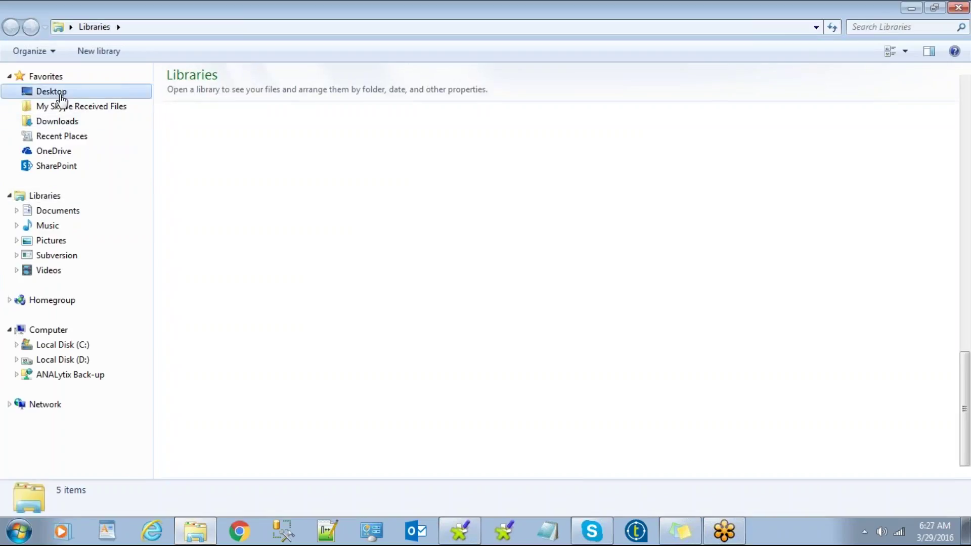
{"action": "left_click", "coordinate": [233, 427]}
{"action": "scroll", "coordinate": [233, 425], "scroll_direction": "up", "scroll_amount": 9}
{"action": "scroll", "coordinate": [233, 423], "scroll_direction": "up", "scroll_amount": 1}
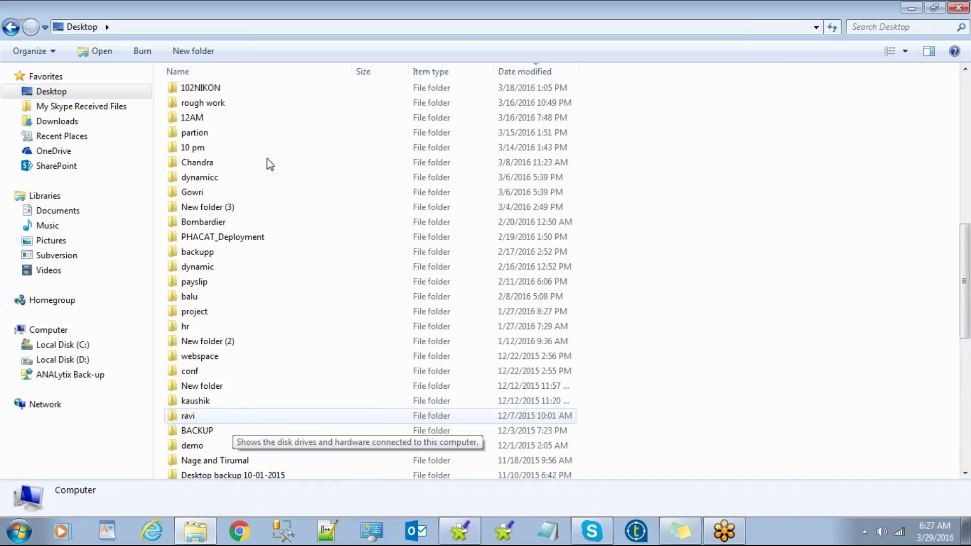
{"action": "double_click", "coordinate": [220, 116]}
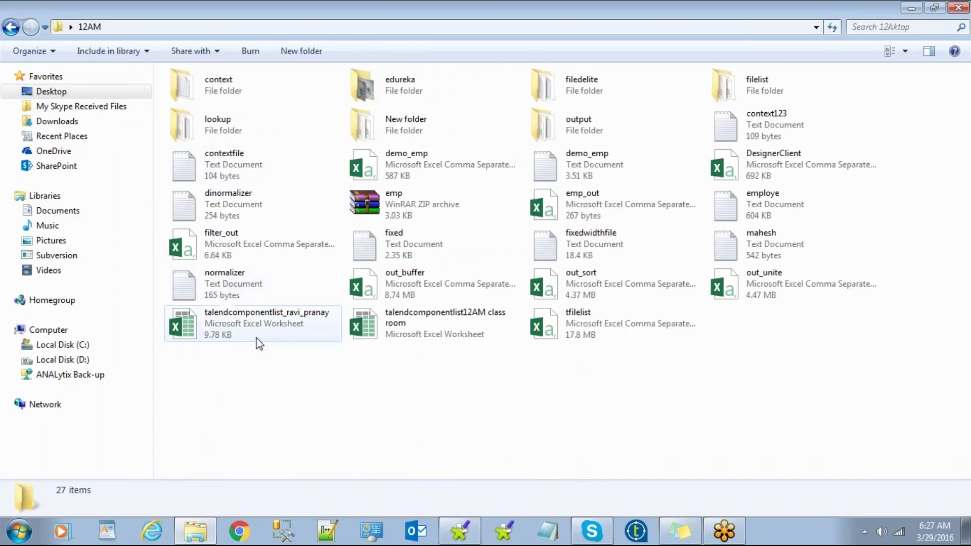
{"action": "left_click", "coordinate": [397, 325]}
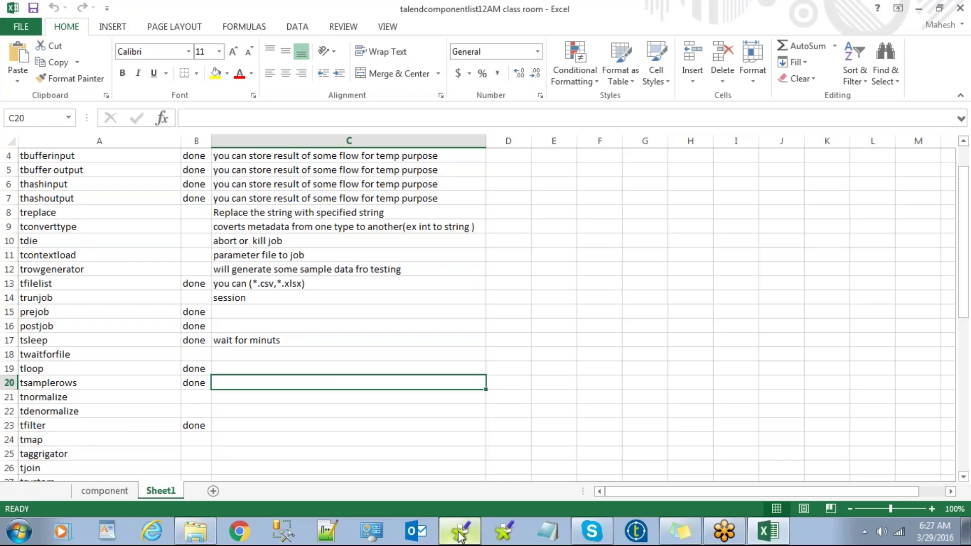
{"action": "left_click", "coordinate": [459, 535]}
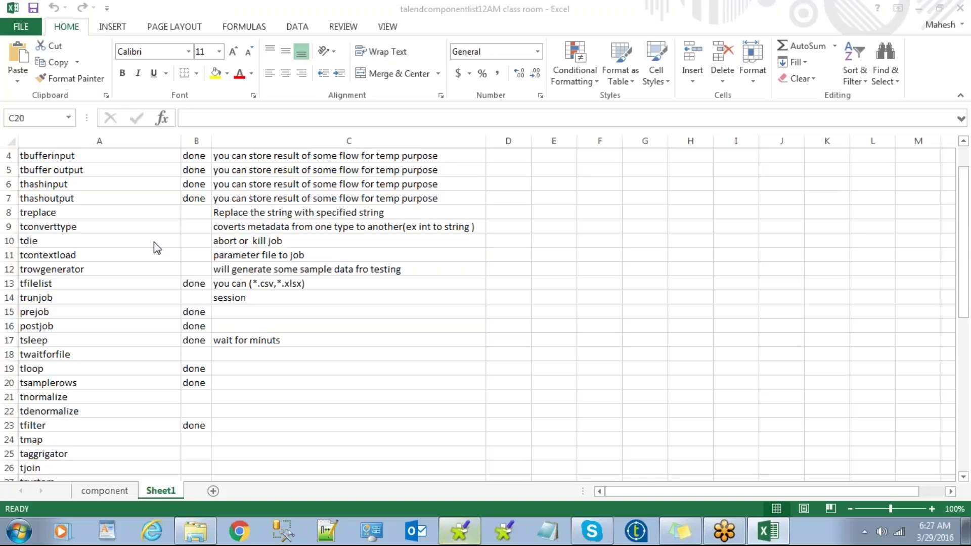
{"action": "scroll", "coordinate": [209, 297], "scroll_direction": "up", "scroll_amount": 1}
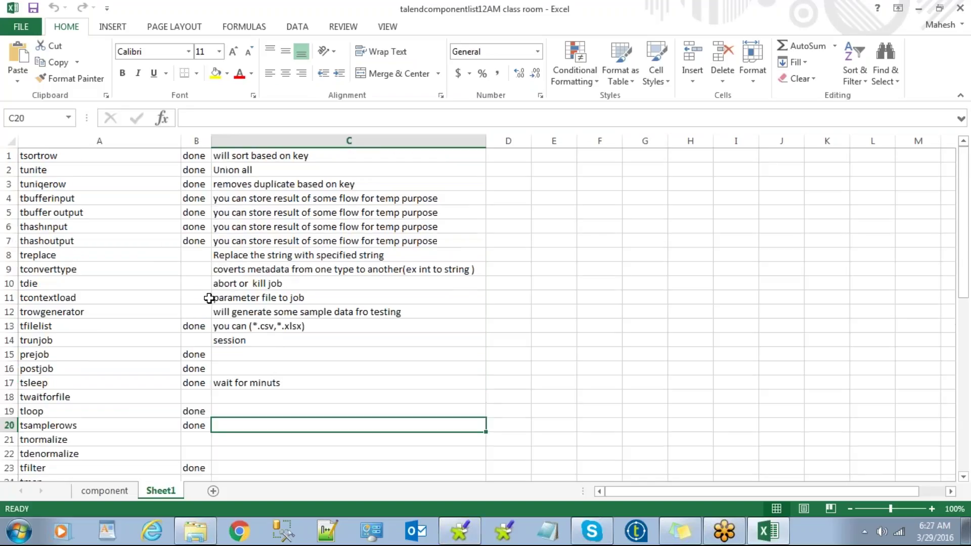
{"action": "left_click", "coordinate": [627, 399]}
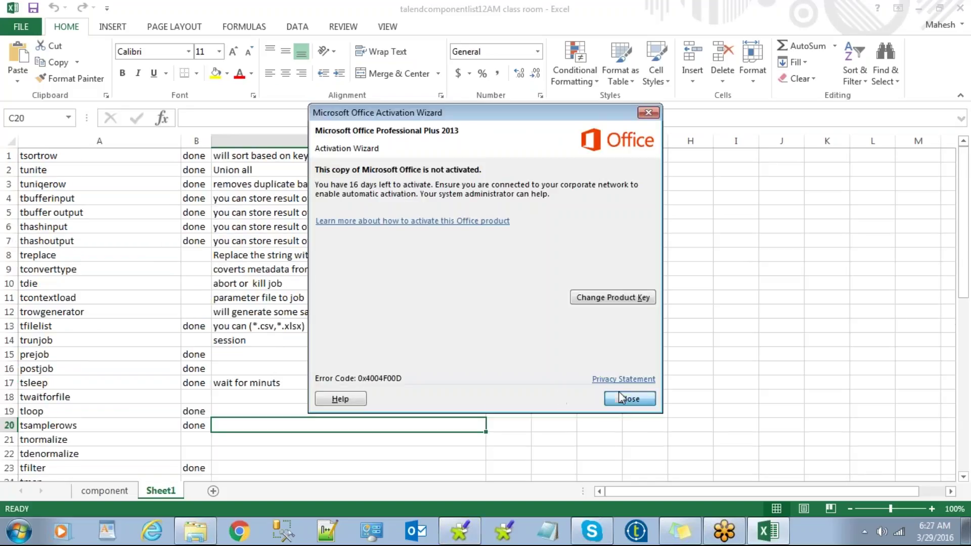
{"action": "scroll", "coordinate": [287, 368], "scroll_direction": "down", "scroll_amount": 2}
{"action": "scroll", "coordinate": [286, 368], "scroll_direction": "down", "scroll_amount": 13}
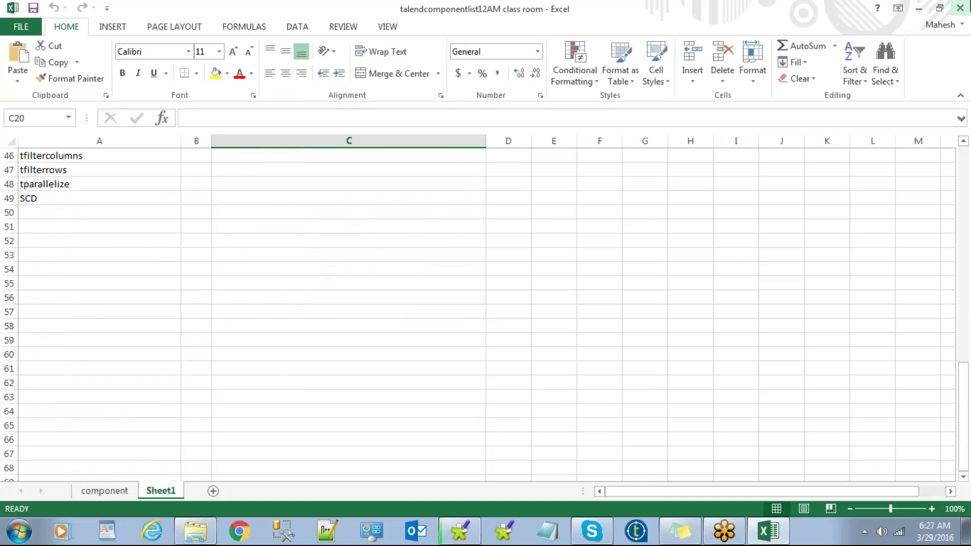
Step: Close Excel, go to the Desktop's batch 10 30 folder and open talendcomponentslist.xlsx
{"action": "key", "text": "alt+F4"}
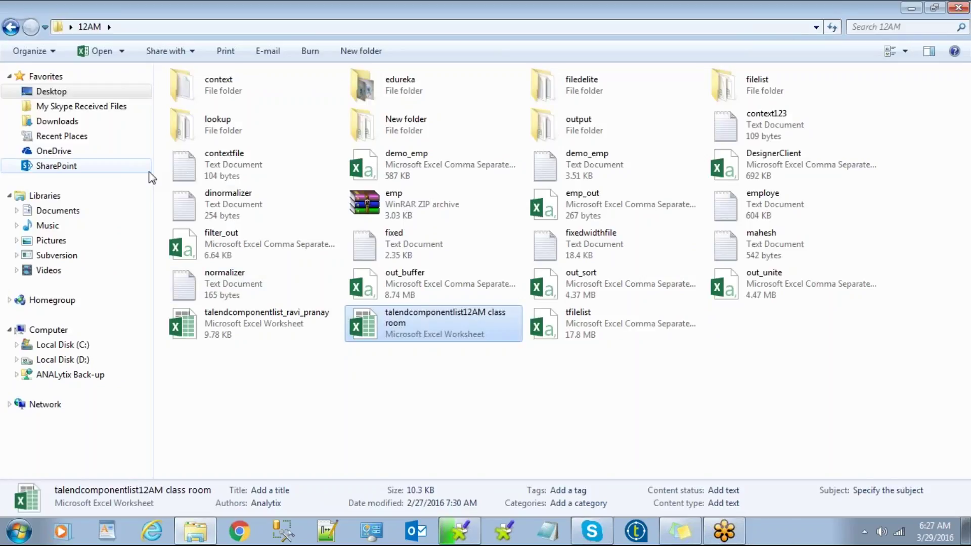
{"action": "left_click", "coordinate": [10, 27]}
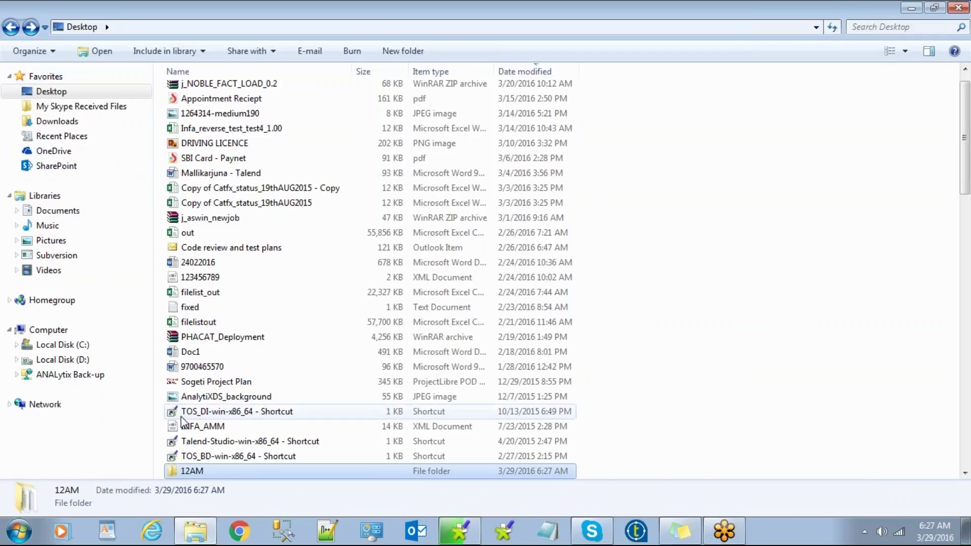
{"action": "left_click", "coordinate": [242, 307]}
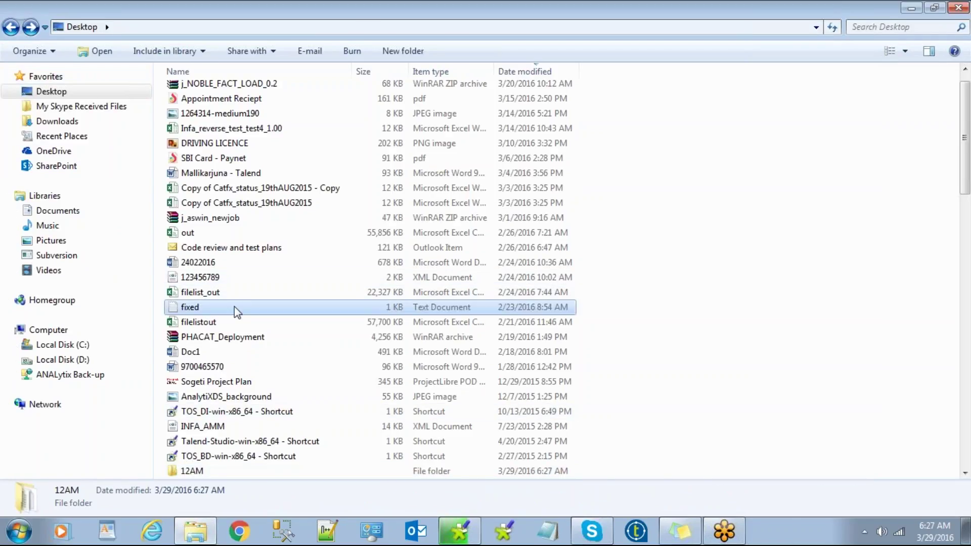
{"action": "scroll", "coordinate": [247, 306], "scroll_direction": "down", "scroll_amount": 5}
{"action": "scroll", "coordinate": [246, 306], "scroll_direction": "down", "scroll_amount": 1}
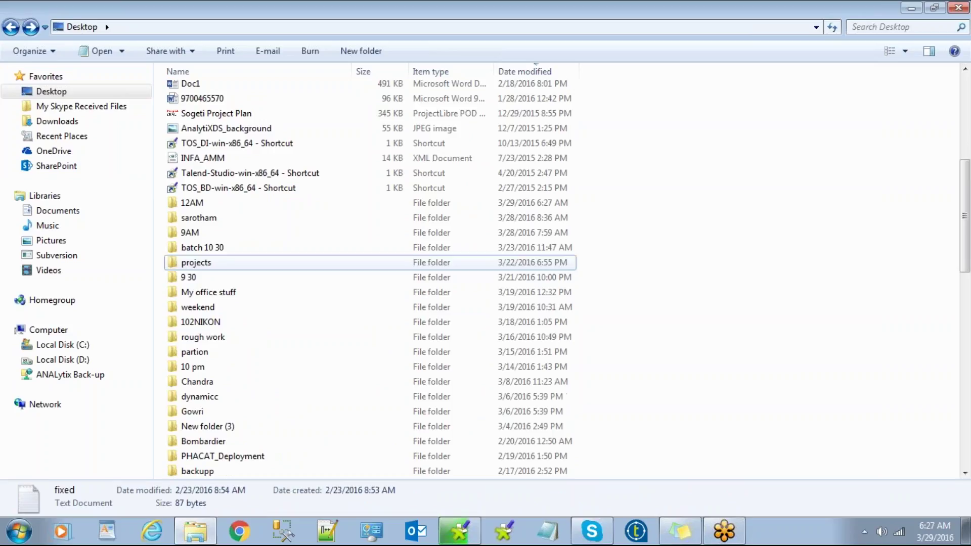
{"action": "double_click", "coordinate": [247, 262]}
{"action": "left_click", "coordinate": [11, 27]}
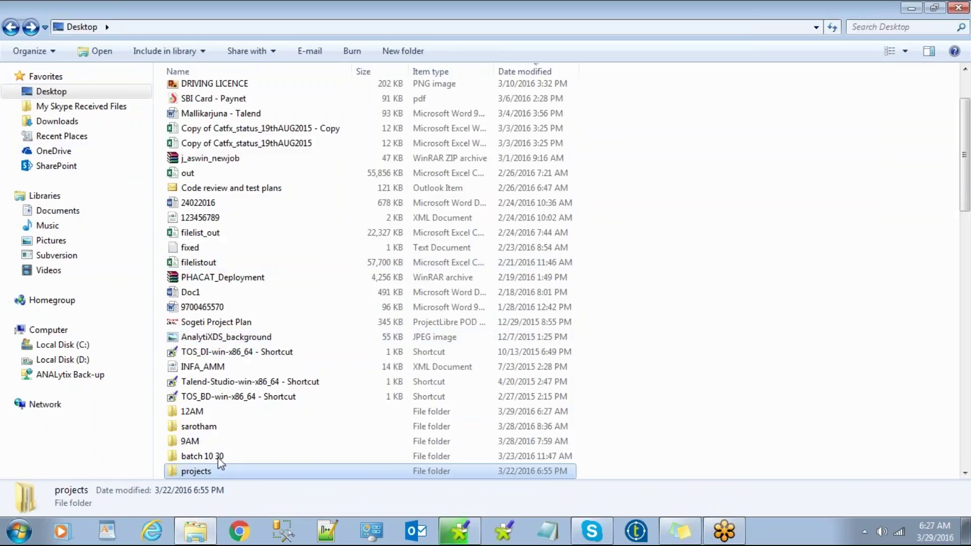
{"action": "double_click", "coordinate": [218, 456]}
{"action": "left_click", "coordinate": [228, 199]}
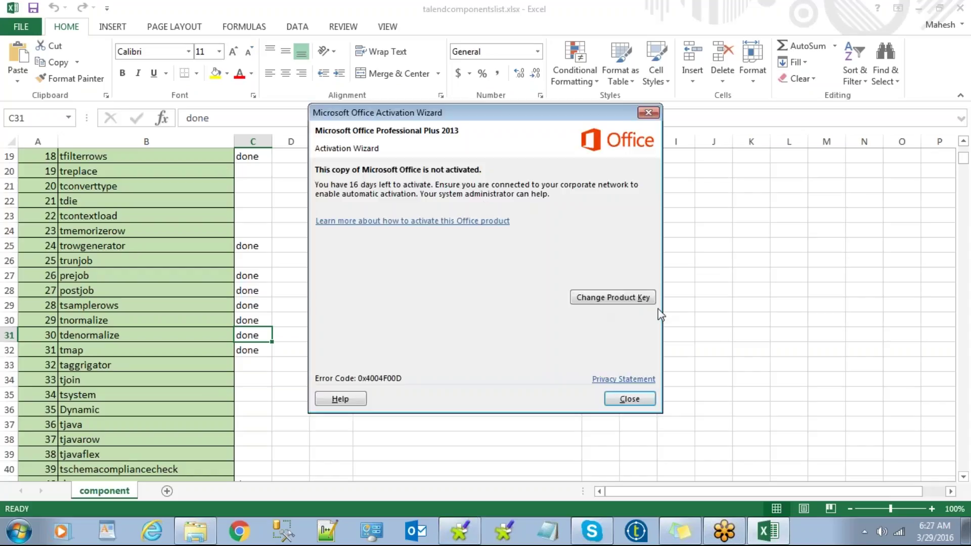
Step: Dismiss the Office activation notice and set the entire sheet's font size to 14
{"action": "left_click", "coordinate": [628, 399]}
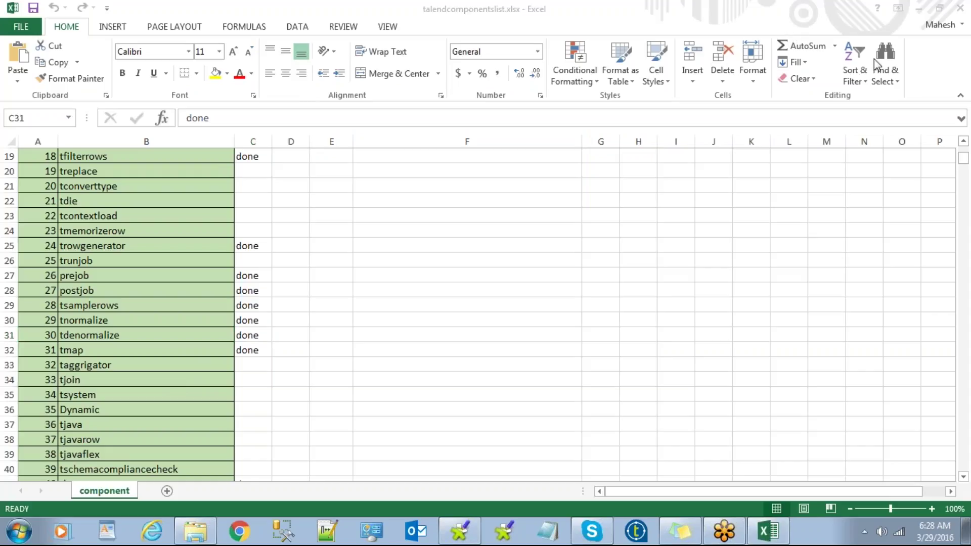
{"action": "left_click", "coordinate": [872, 31]}
{"action": "scroll", "coordinate": [425, 223], "scroll_direction": "up", "scroll_amount": 1}
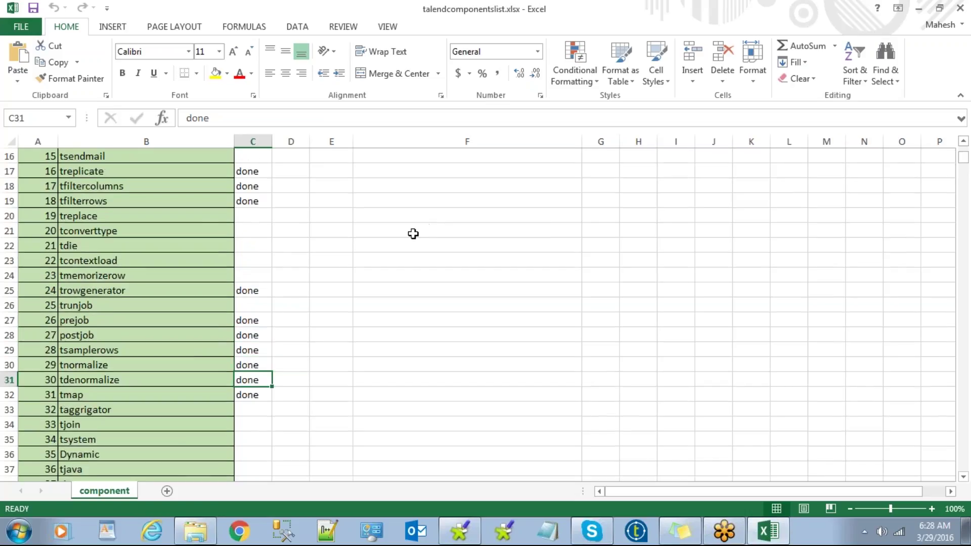
{"action": "scroll", "coordinate": [413, 234], "scroll_direction": "up", "scroll_amount": 5}
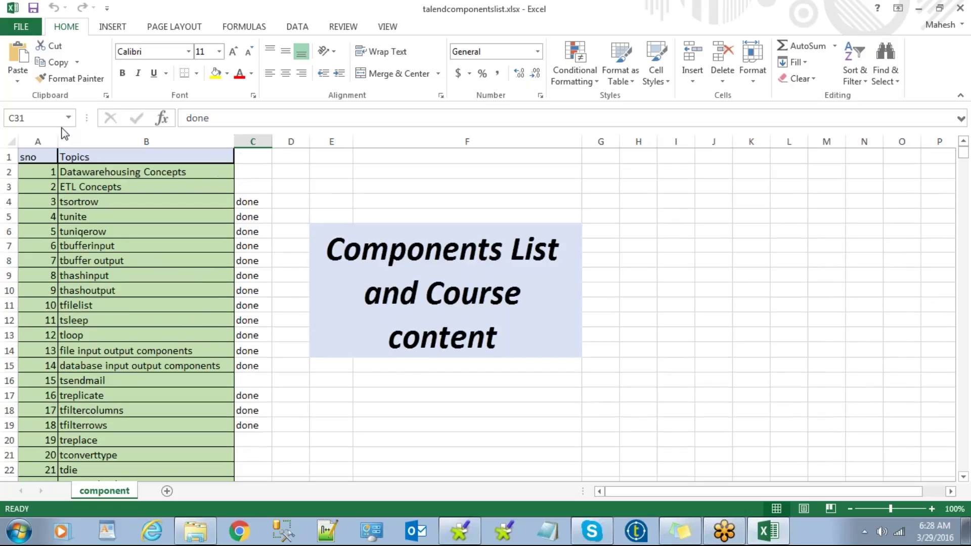
{"action": "left_click", "coordinate": [10, 140]}
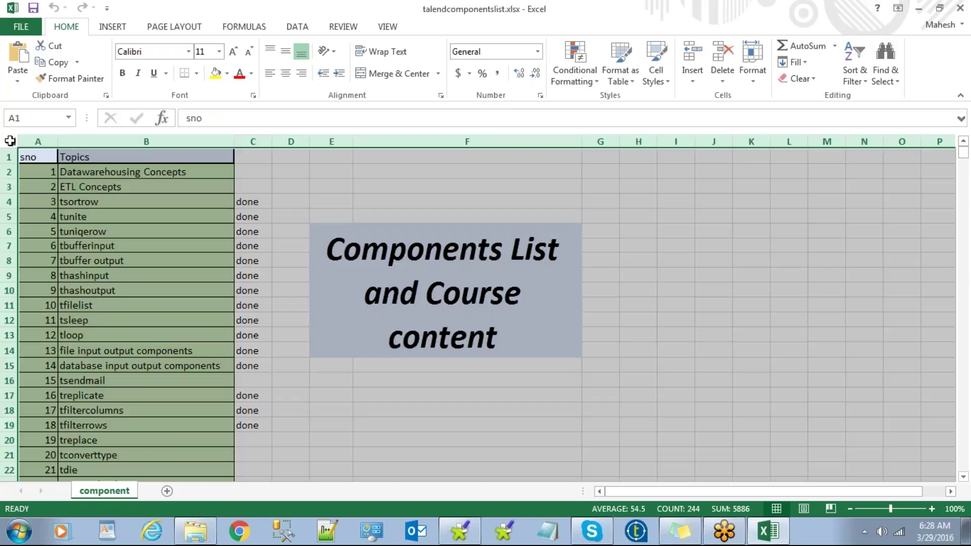
{"action": "left_click", "coordinate": [233, 52]}
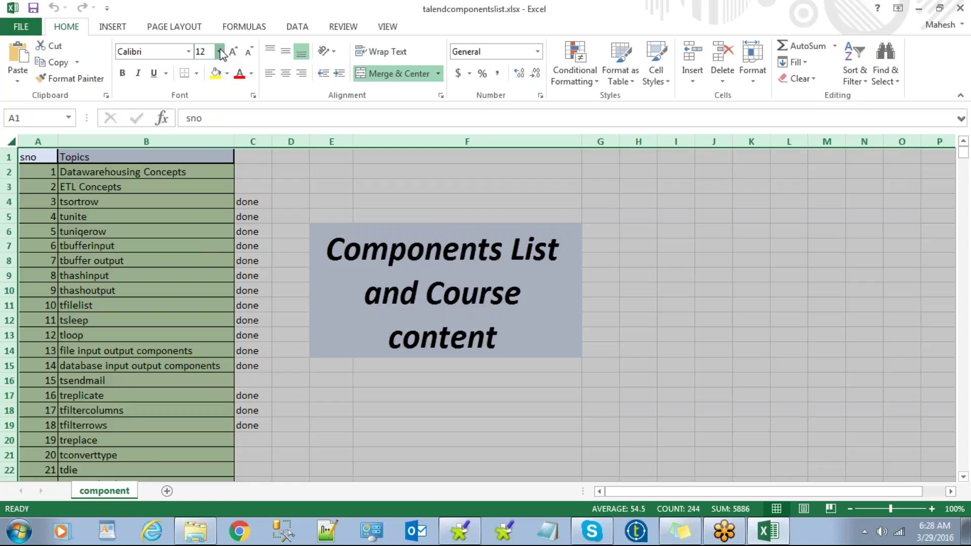
{"action": "left_click", "coordinate": [220, 52]}
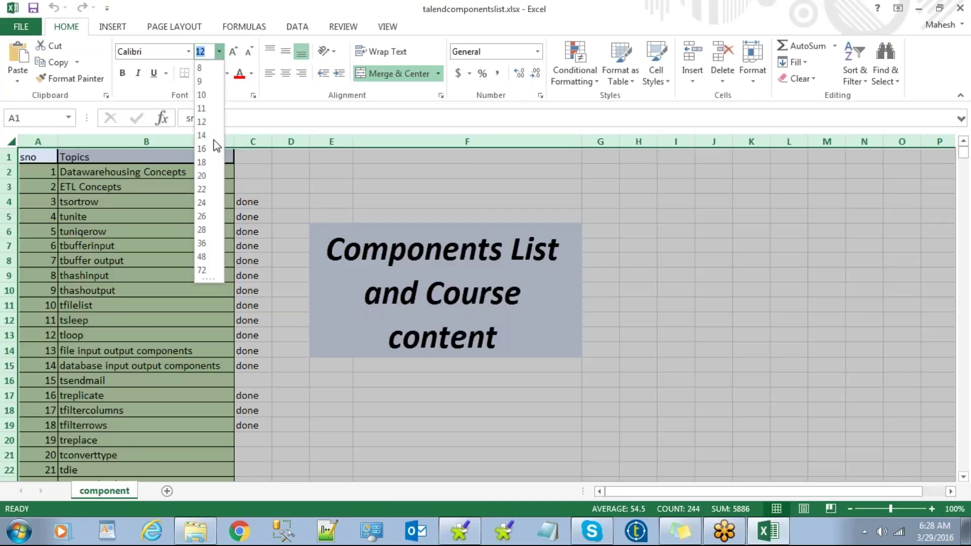
{"action": "left_click", "coordinate": [238, 179]}
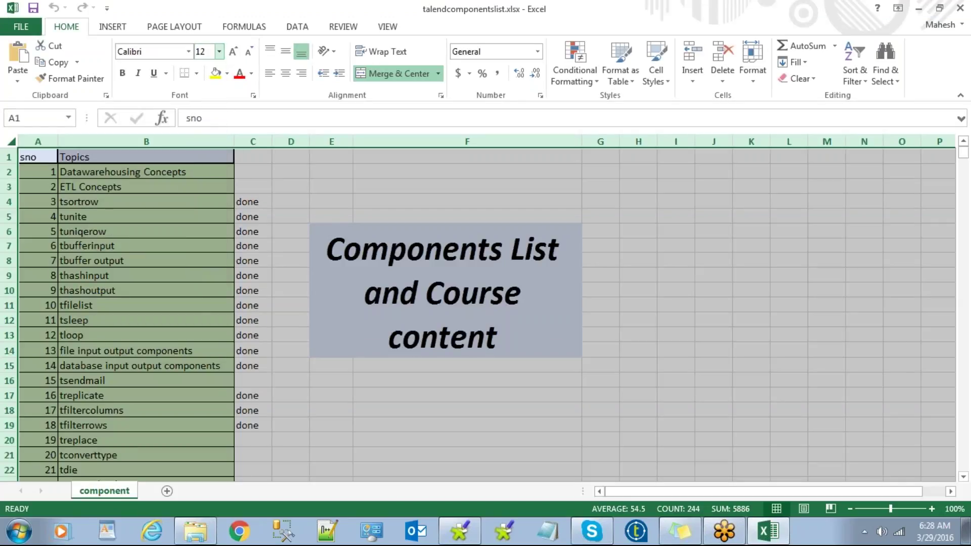
{"action": "left_click", "coordinate": [201, 202]}
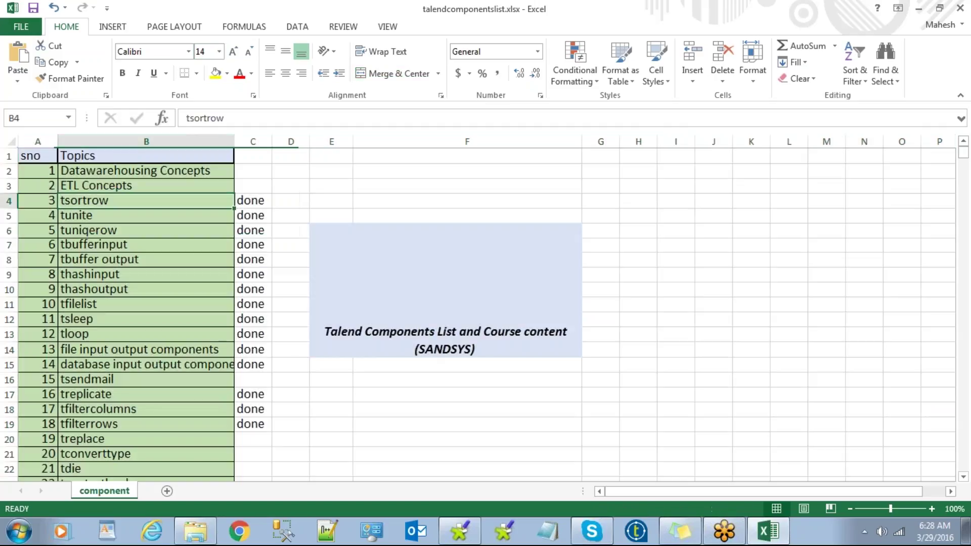
Step: Look over the Datawarehousing Concepts and ETL Concepts entries, then return to Talend Open Studio
{"action": "left_click", "coordinate": [151, 175]}
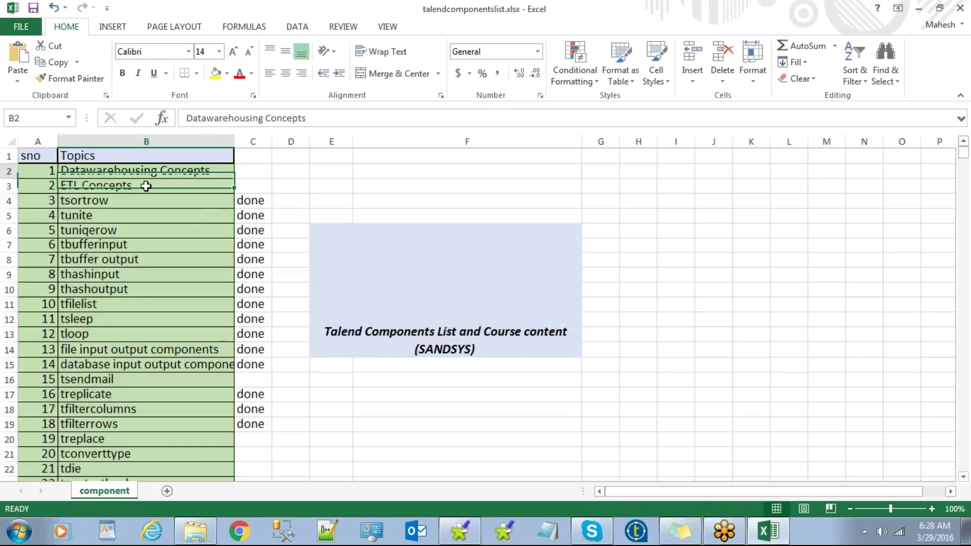
{"action": "left_click", "coordinate": [147, 184]}
{"action": "scroll", "coordinate": [152, 260], "scroll_direction": "down", "scroll_amount": 7}
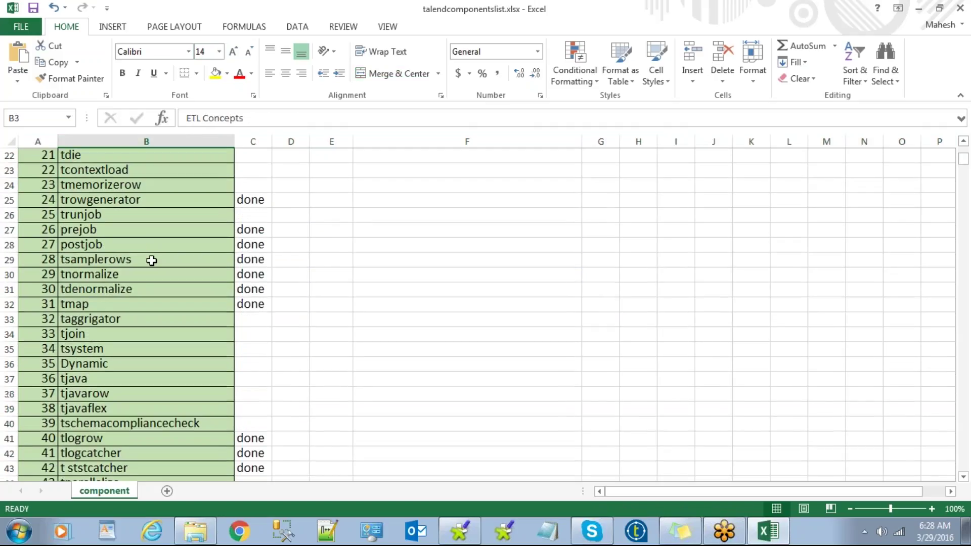
{"action": "scroll", "coordinate": [151, 260], "scroll_direction": "down", "scroll_amount": 14}
{"action": "left_click", "coordinate": [480, 538]}
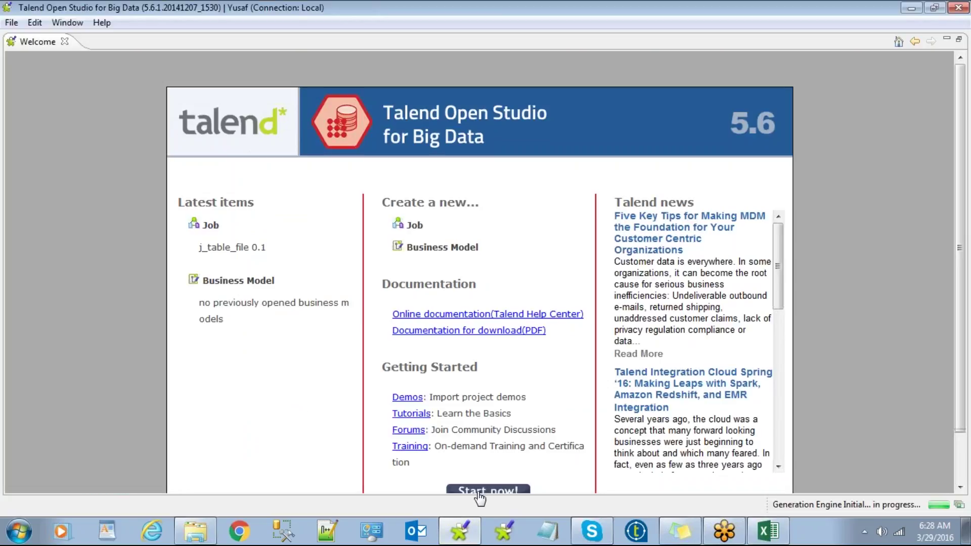
Step: Enter the studio workspace, narrow the repository panel, and expand Job Designs to show j_table_file 0.1
{"action": "left_click", "coordinate": [479, 492]}
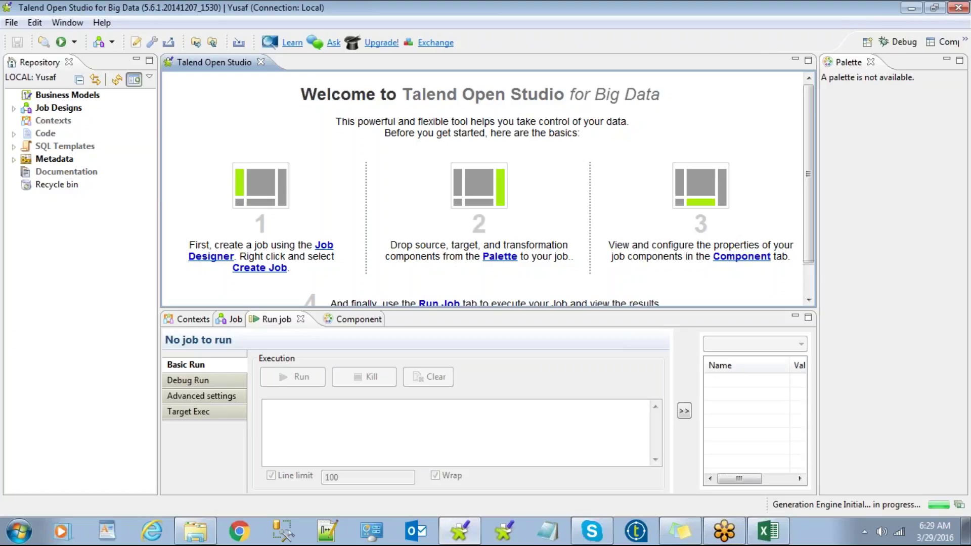
{"action": "left_click_drag", "start_coordinate": [158, 212], "coordinate": [151, 212]}
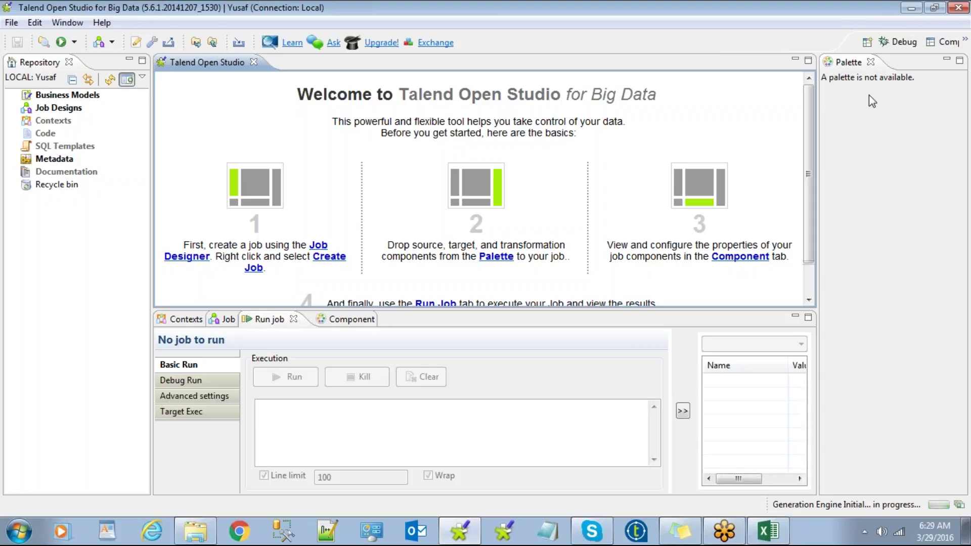
{"action": "left_click", "coordinate": [14, 108]}
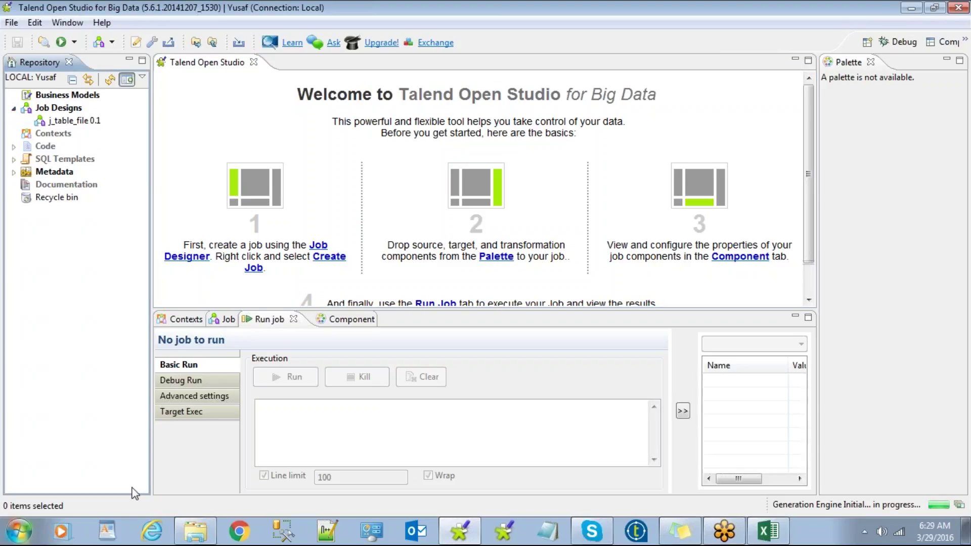
{"action": "left_click", "coordinate": [200, 538]}
{"action": "left_click", "coordinate": [206, 392]}
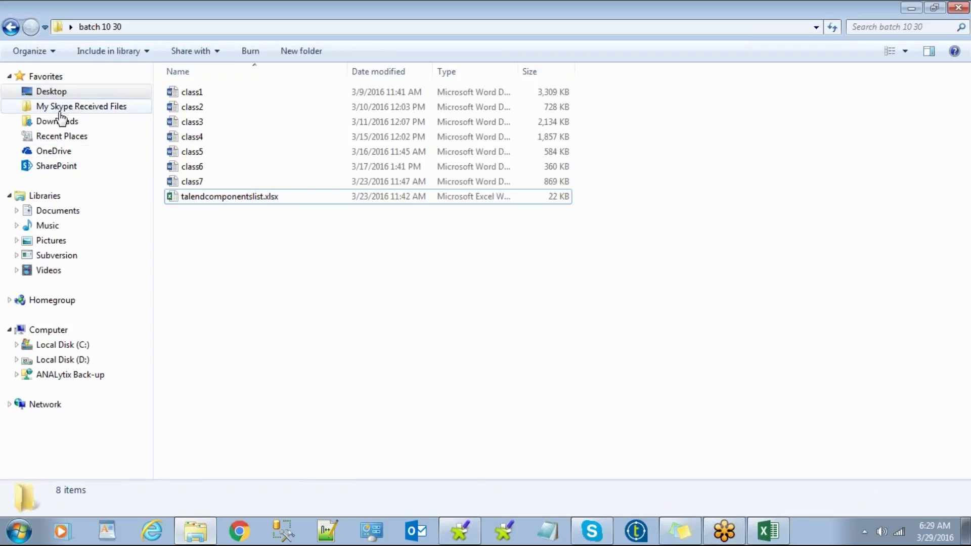
{"action": "left_click", "coordinate": [63, 363]}
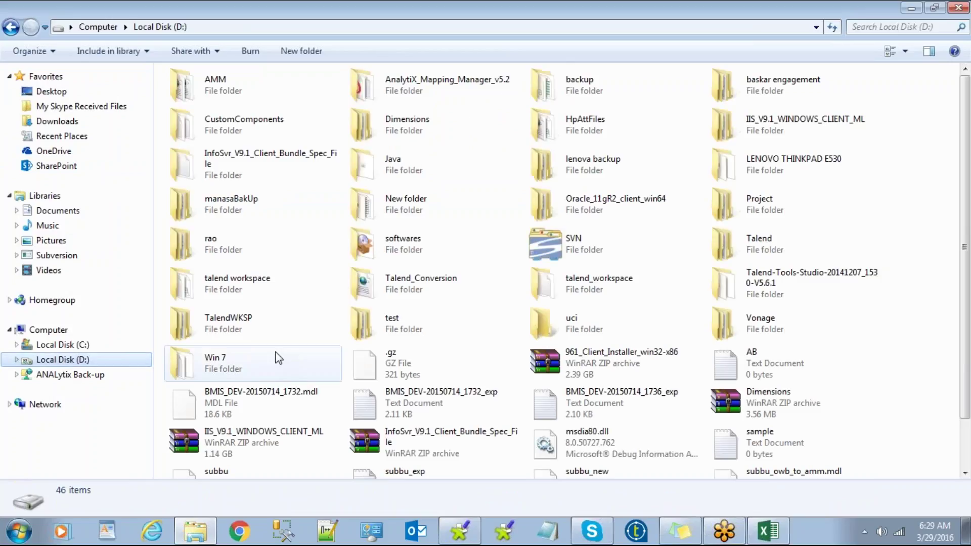
{"action": "left_click", "coordinate": [195, 534]}
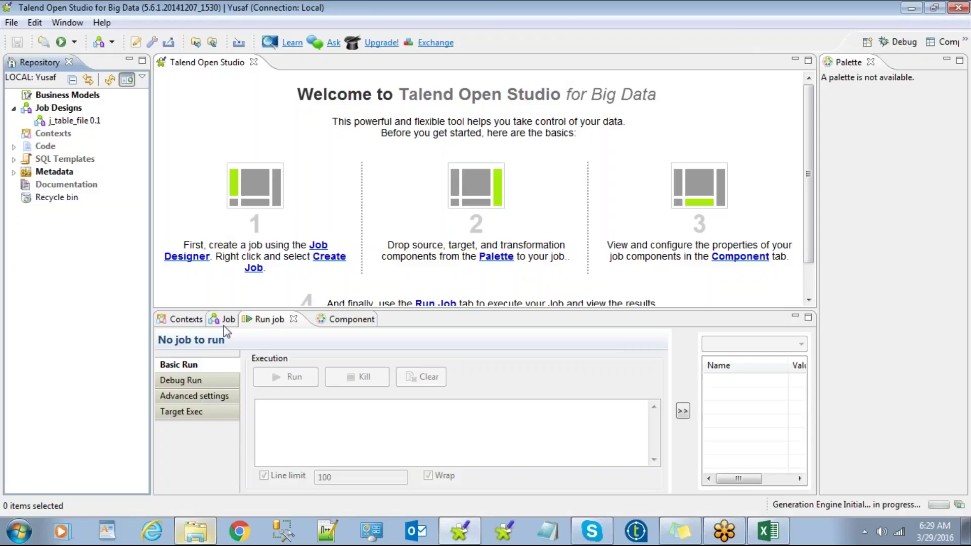
{"action": "left_click", "coordinate": [51, 23]}
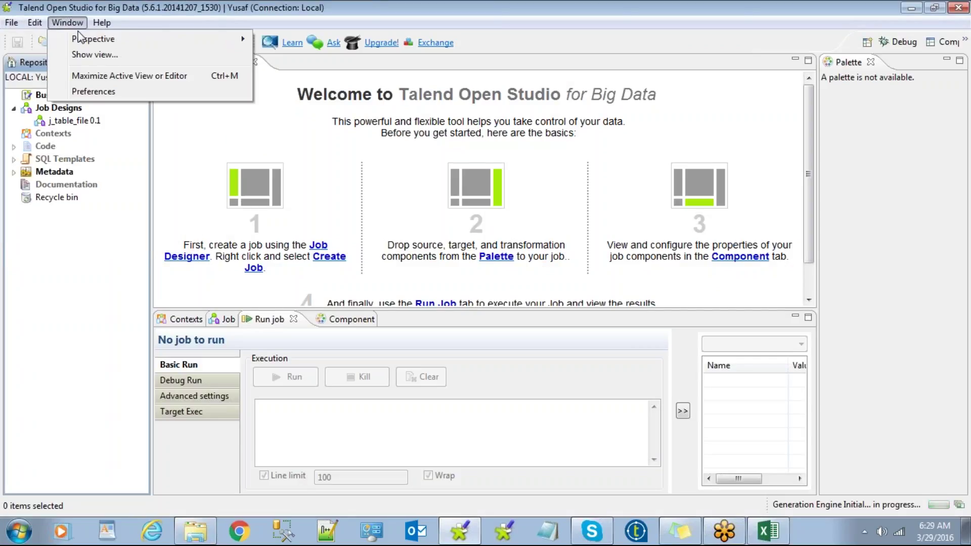
{"action": "left_click", "coordinate": [101, 273]}
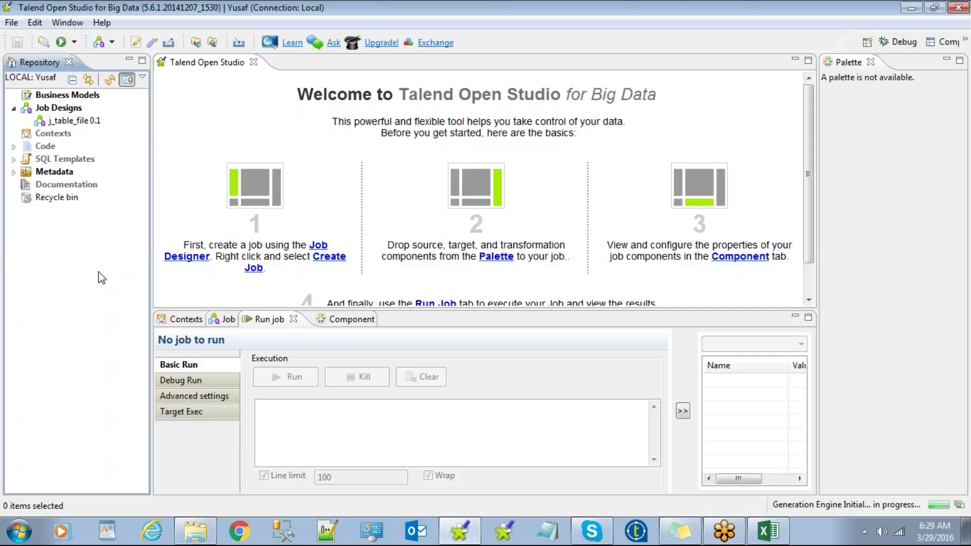
Step: Collapse the Job Designs folder in the Repository tree
{"action": "left_click", "coordinate": [14, 108]}
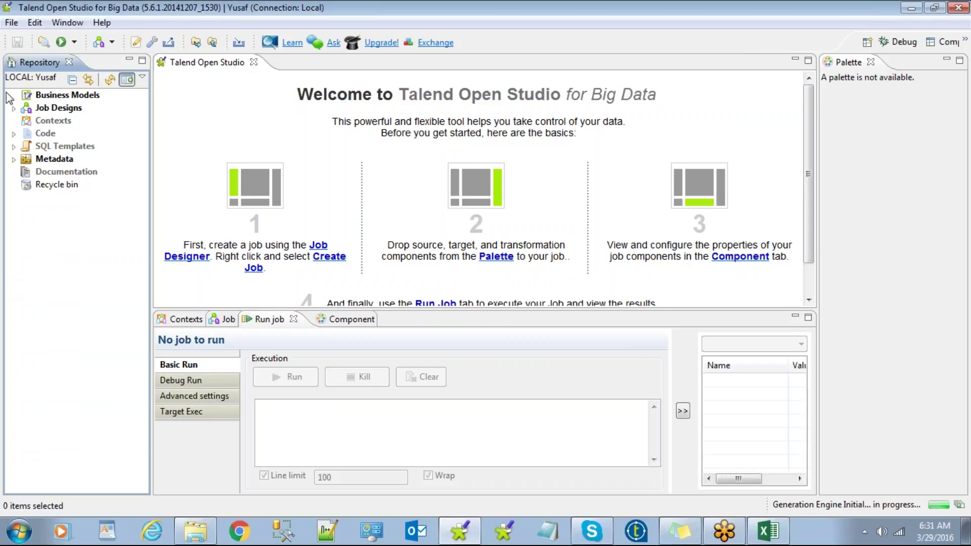
Step: Expand Job Designs, dismiss its folder menu, and select the j_table_file 0.1 job
{"action": "left_click", "coordinate": [15, 107]}
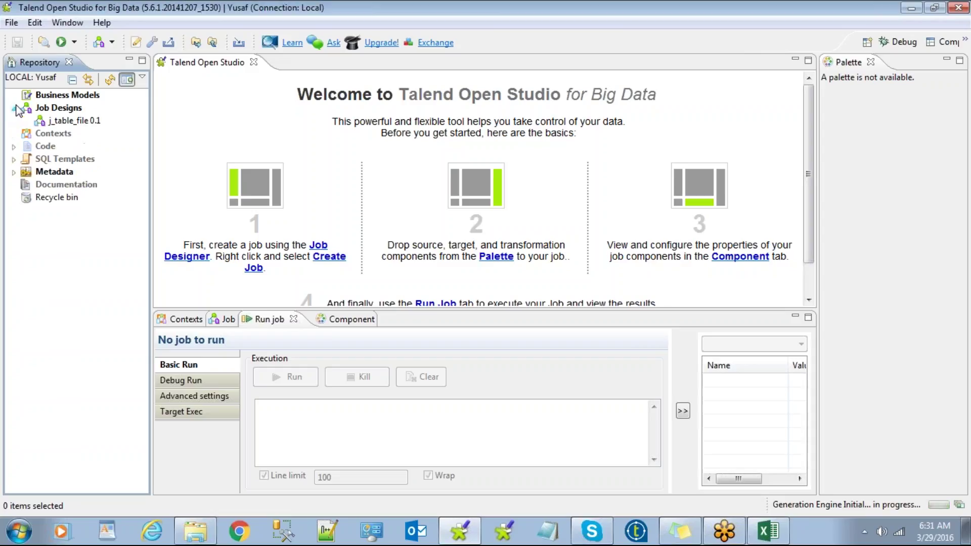
{"action": "left_click", "coordinate": [44, 109]}
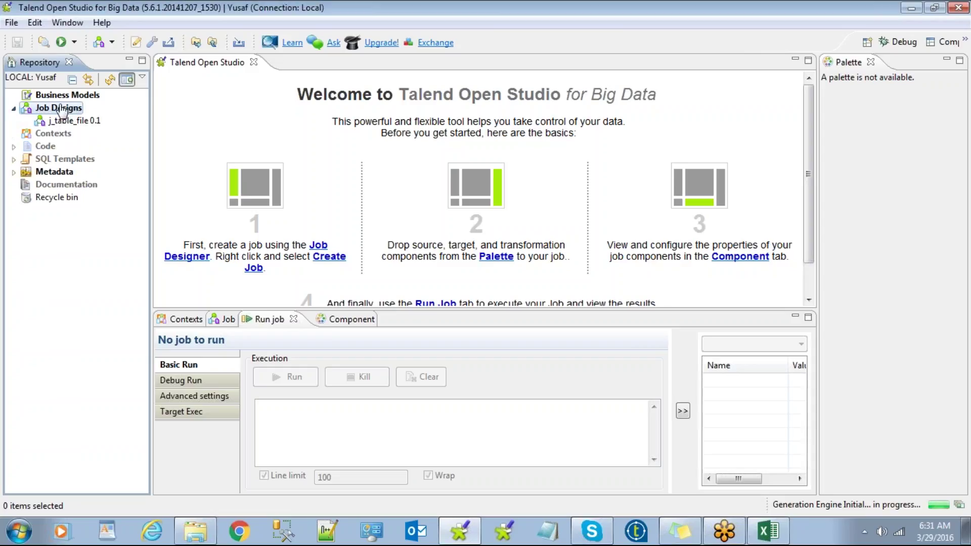
{"action": "right_click", "coordinate": [51, 110]}
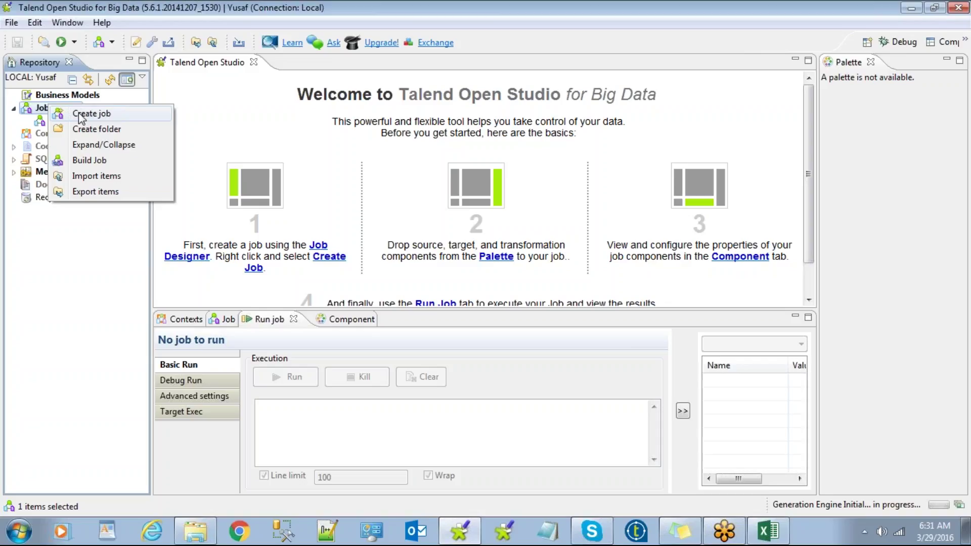
{"action": "left_click", "coordinate": [55, 294]}
{"action": "left_click", "coordinate": [72, 122]}
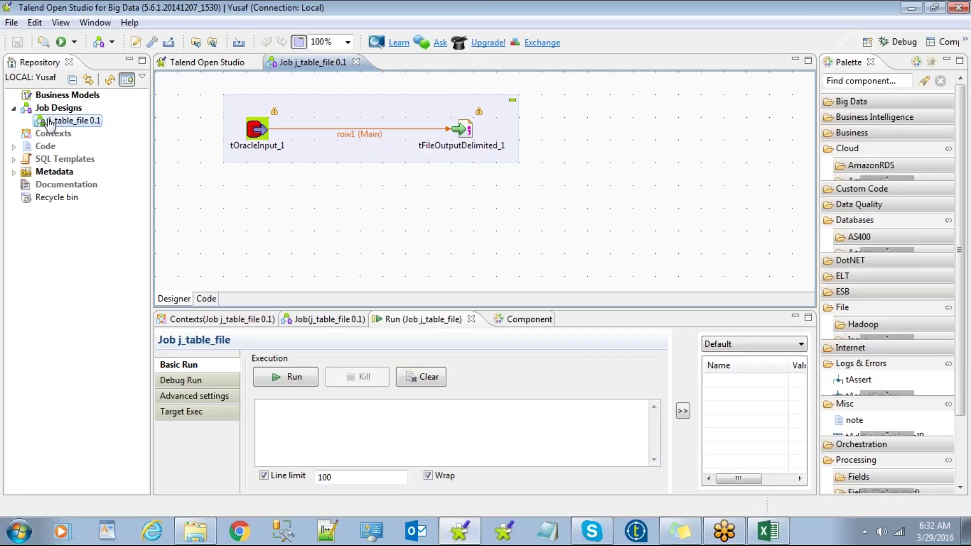
Step: Move the Oracle-to-file subjob lower and review tOracleInput_1's 'select * from emp' query
{"action": "left_click", "coordinate": [353, 112]}
{"action": "left_click_drag", "start_coordinate": [353, 111], "coordinate": [348, 165]}
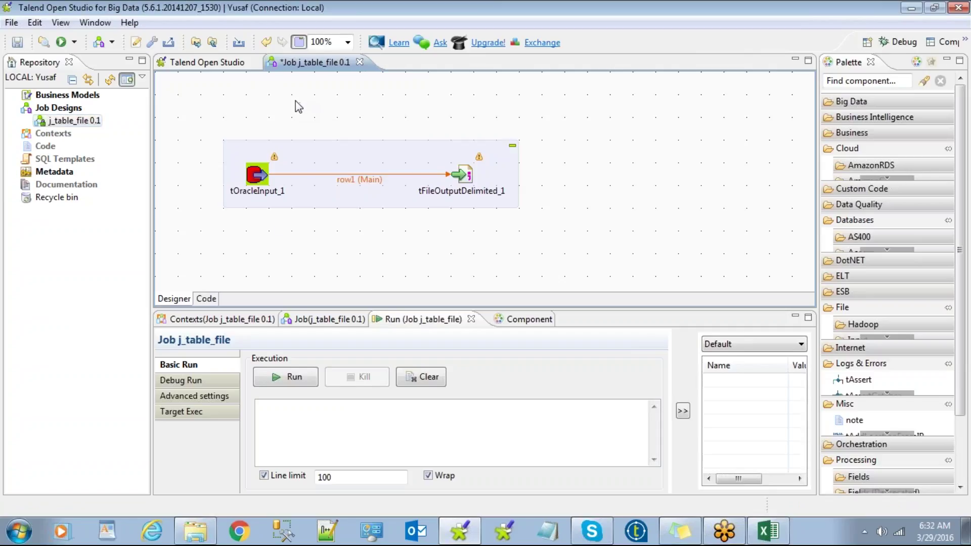
{"action": "left_click", "coordinate": [258, 174]}
{"action": "double_click", "coordinate": [256, 175]}
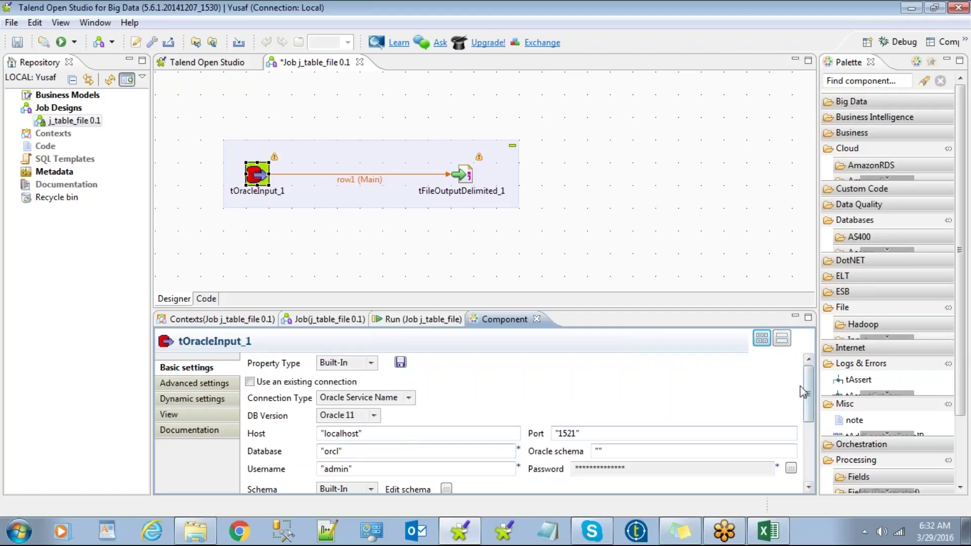
{"action": "left_click_drag", "start_coordinate": [808, 378], "coordinate": [822, 444]}
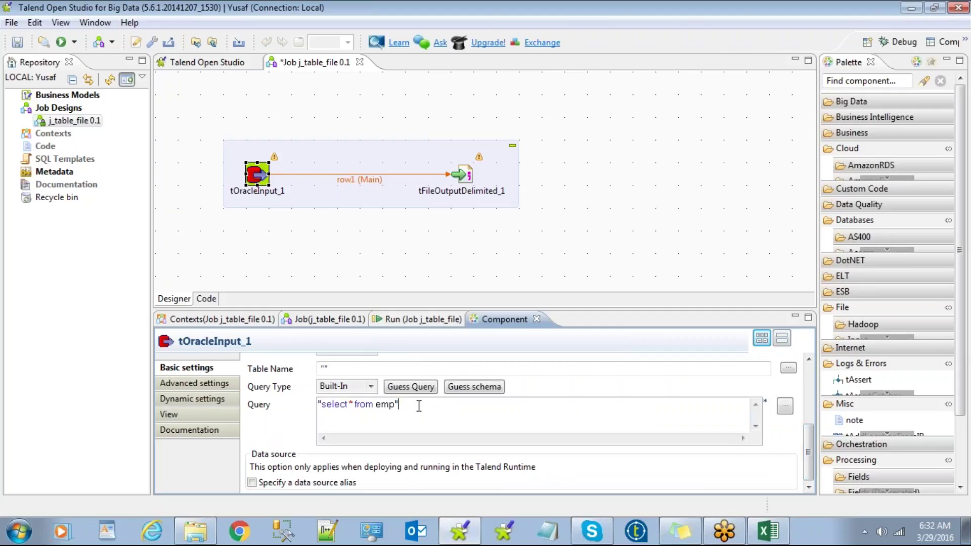
{"action": "triple_click", "coordinate": [418, 404]}
{"action": "left_click", "coordinate": [424, 404]}
Step: Review tFileOutputDelimited_1's out_emp_delimited.csv path, then recheck both components and the subjob settings
{"action": "left_click", "coordinate": [465, 175]}
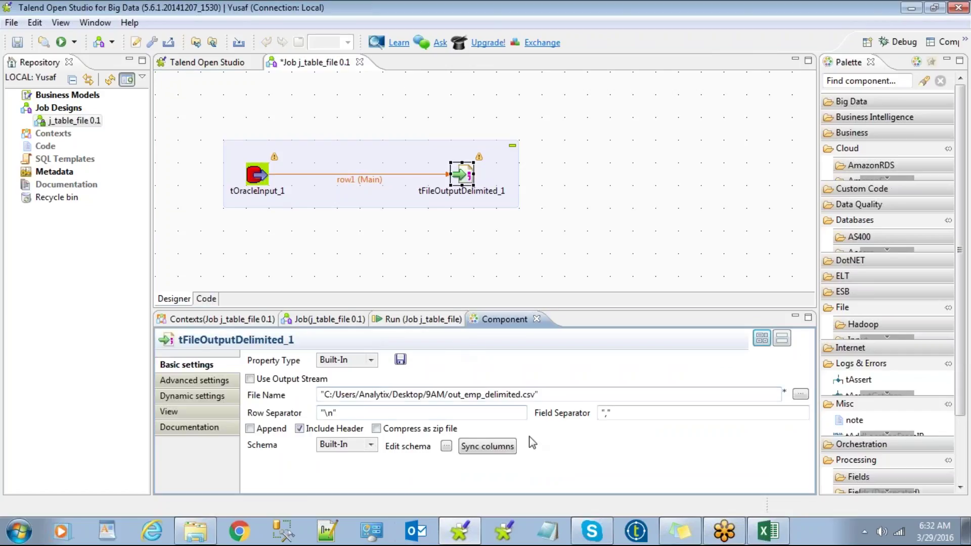
{"action": "left_click_drag", "start_coordinate": [540, 395], "coordinate": [324, 394]}
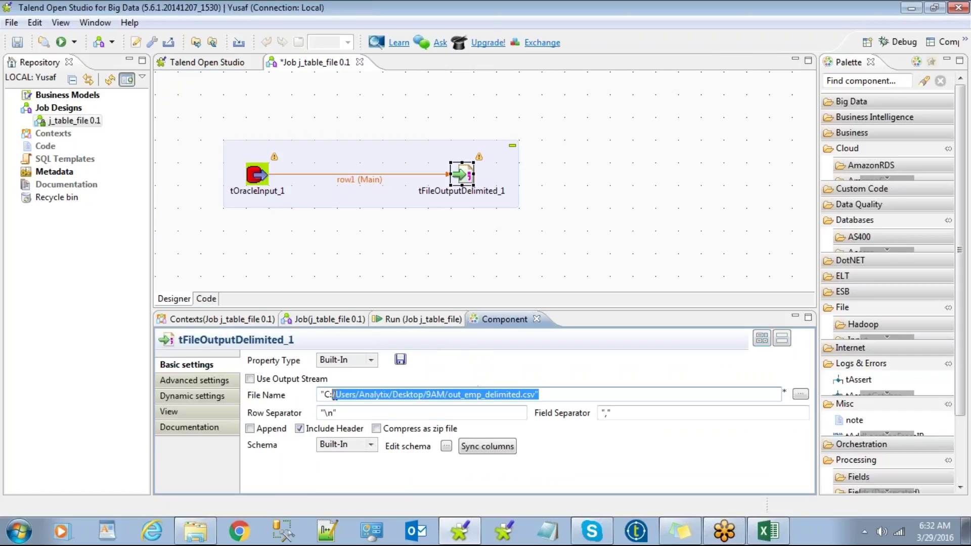
{"action": "left_click", "coordinate": [540, 247]}
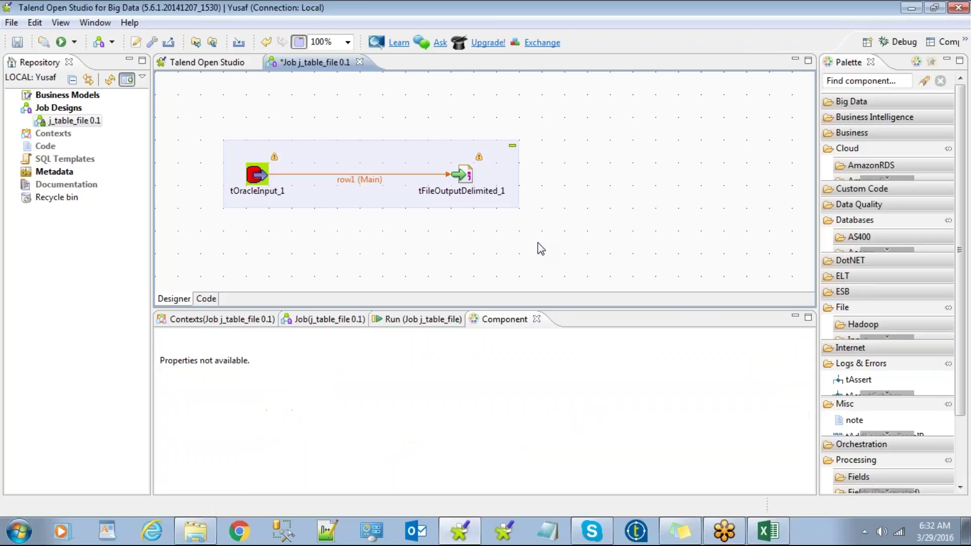
{"action": "left_click", "coordinate": [466, 171]}
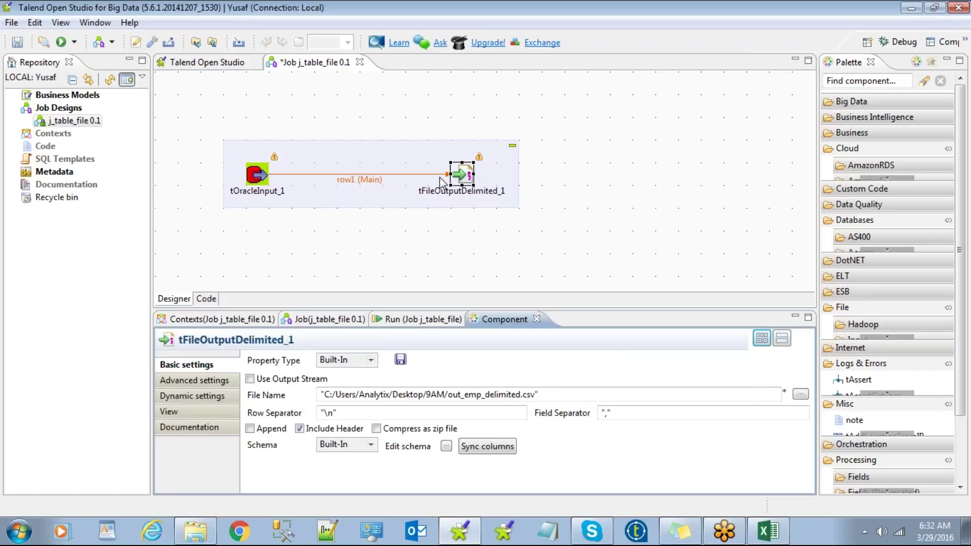
{"action": "left_click", "coordinate": [256, 174]}
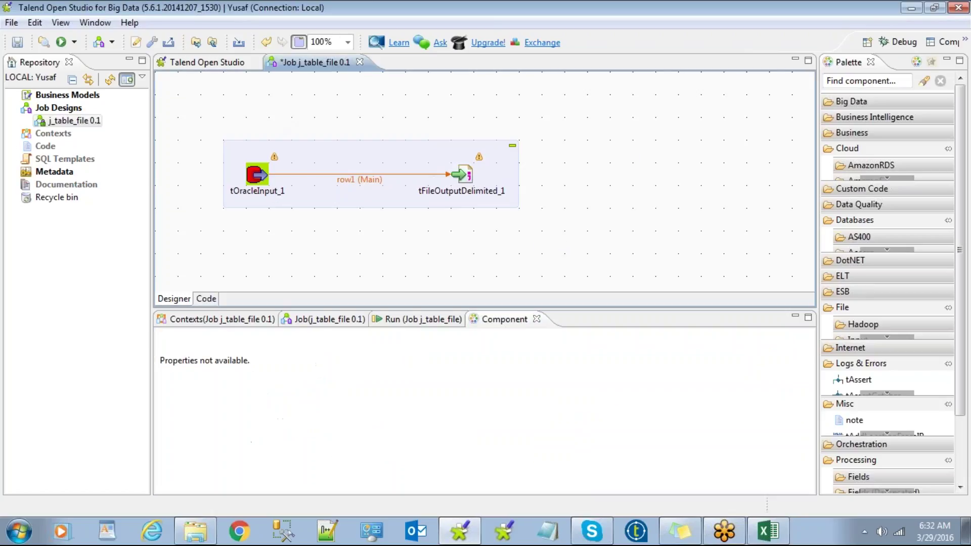
{"action": "left_click", "coordinate": [563, 218]}
{"action": "left_click", "coordinate": [352, 161]}
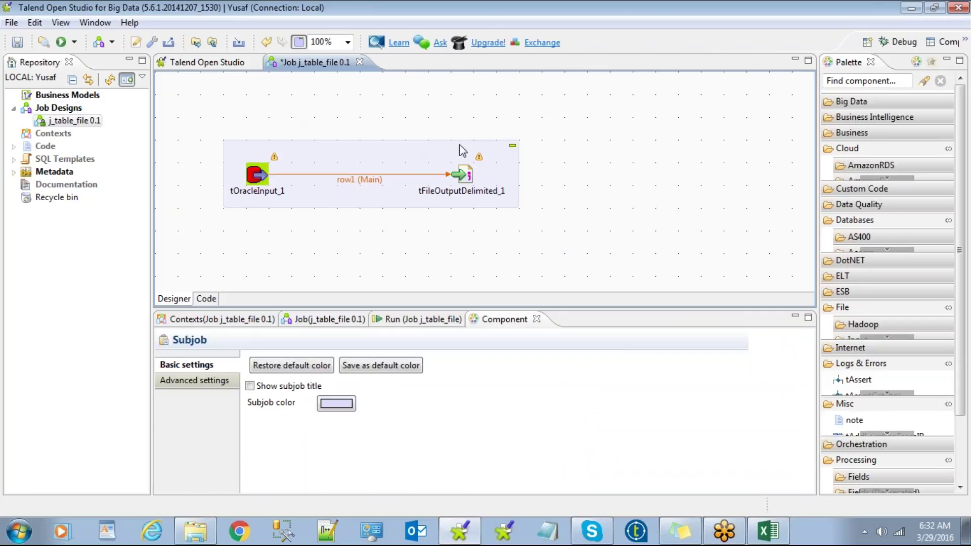
{"action": "left_click", "coordinate": [396, 164]}
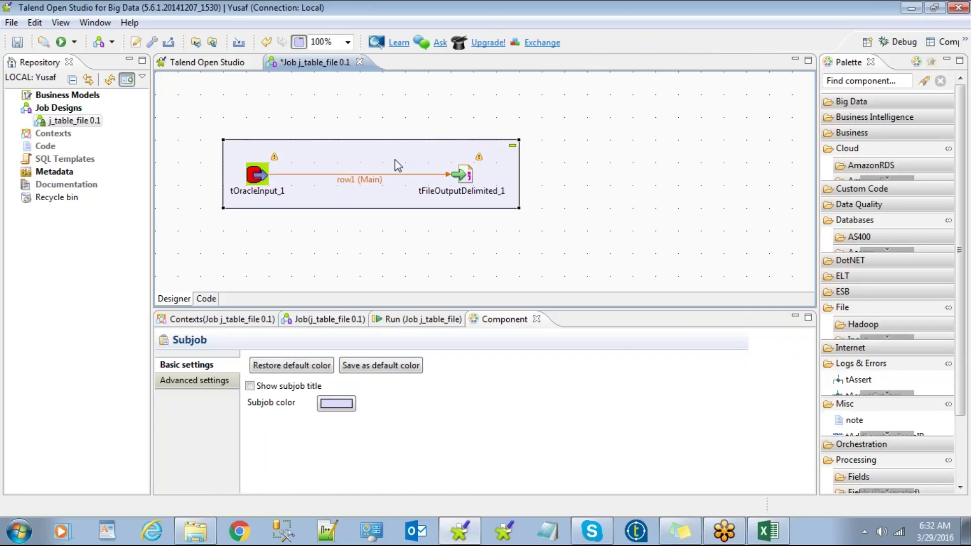
{"action": "left_click", "coordinate": [331, 127]}
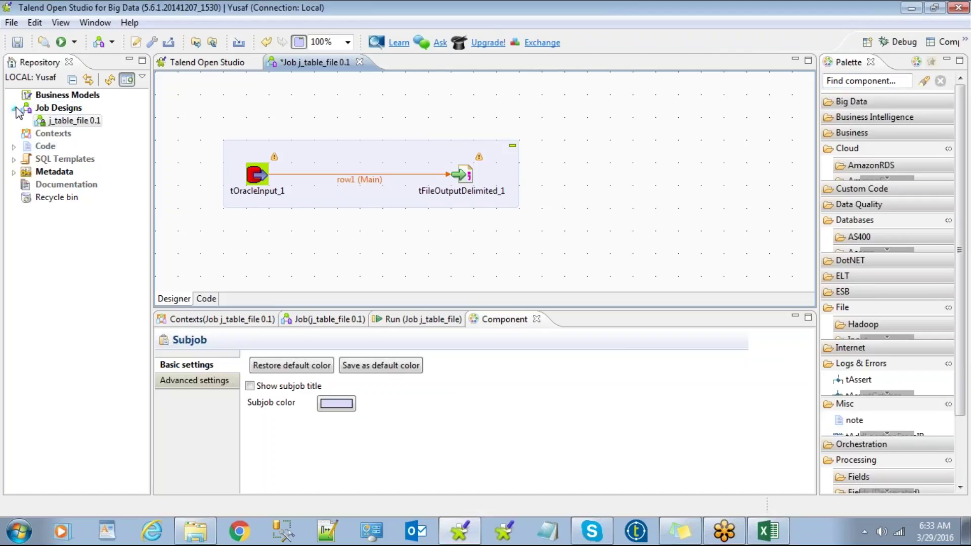
{"action": "left_click", "coordinate": [46, 109]}
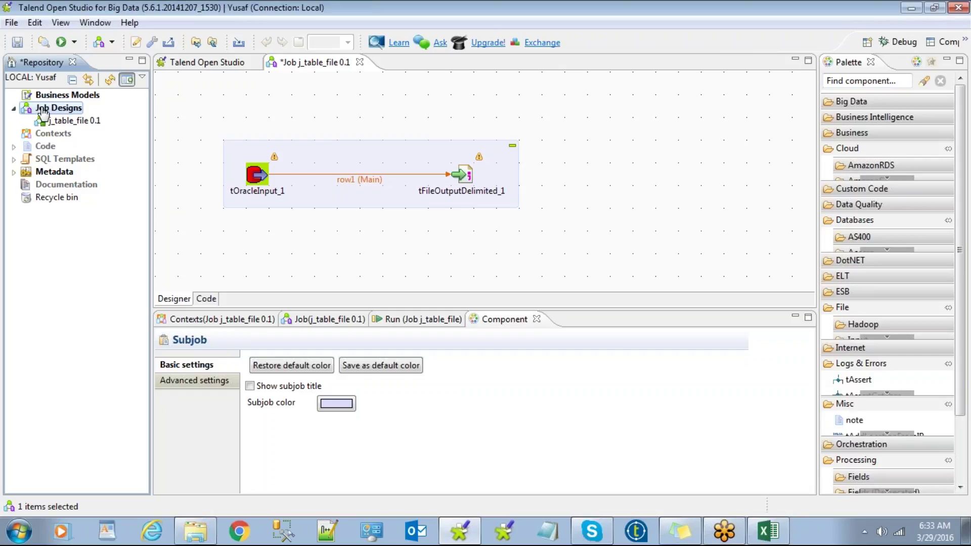
Step: Add a job named j_file_to_file under Job Designs through Create job
{"action": "right_click", "coordinate": [43, 112]}
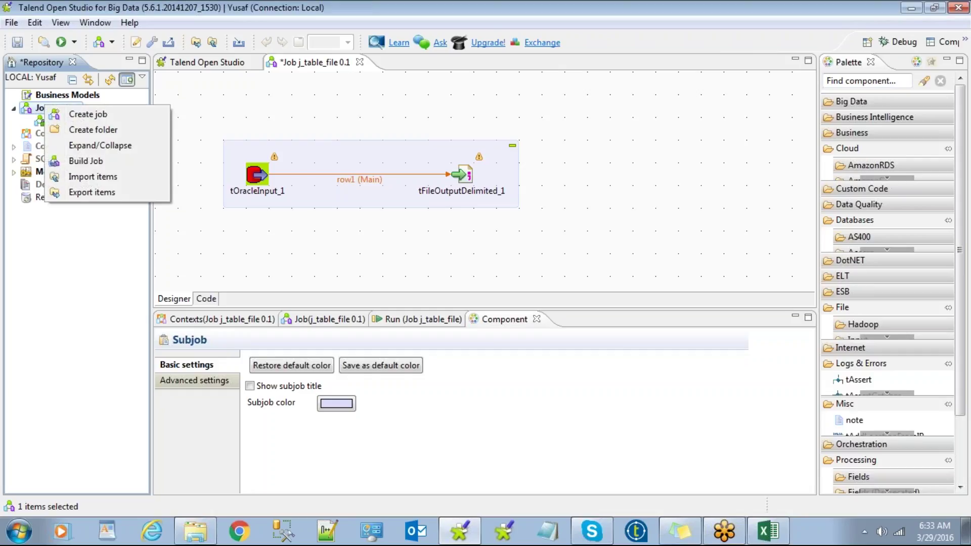
{"action": "left_click", "coordinate": [85, 118]}
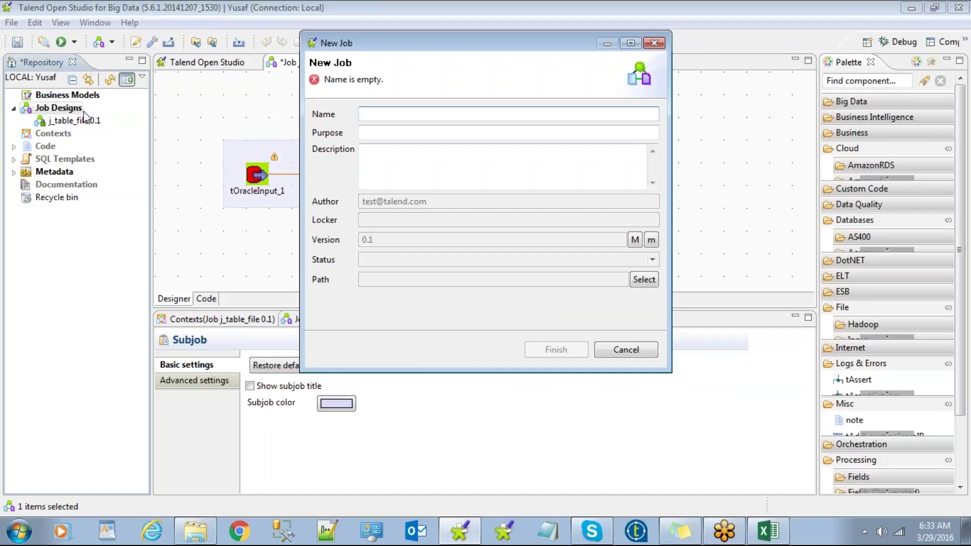
{"action": "type", "text": "j_"}
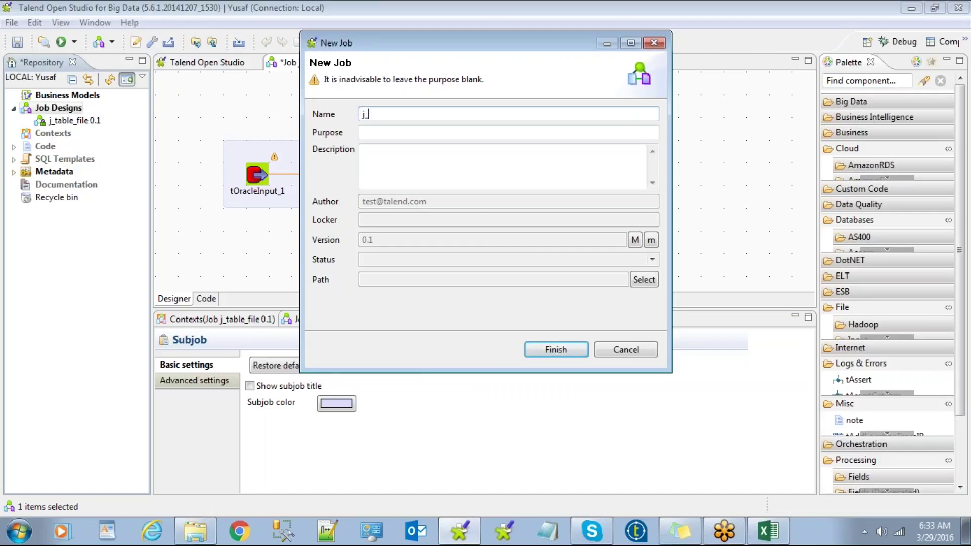
{"action": "type", "text": "file_to_file"}
{"action": "left_click", "coordinate": [562, 351]}
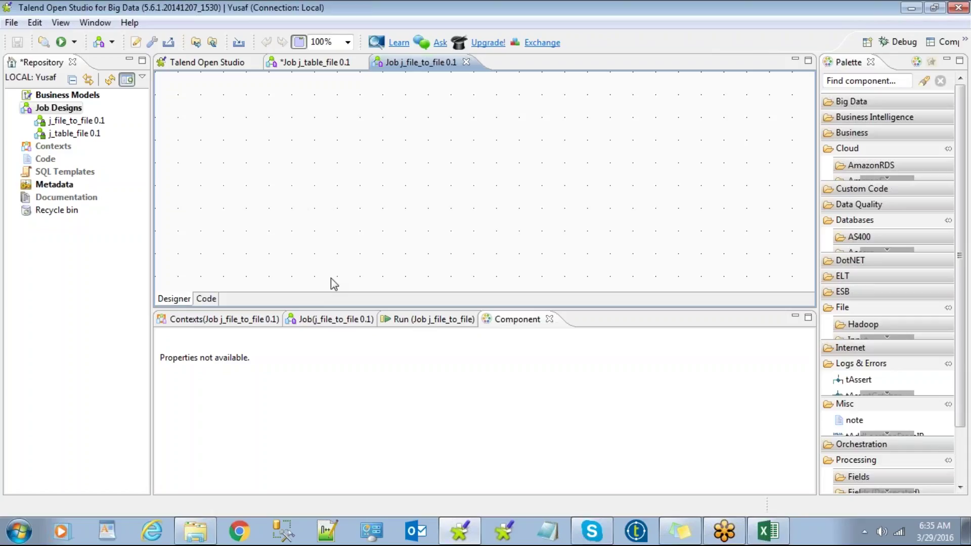
Step: Close the modified j_table_file 0.1 job tab
{"action": "left_click", "coordinate": [360, 62]}
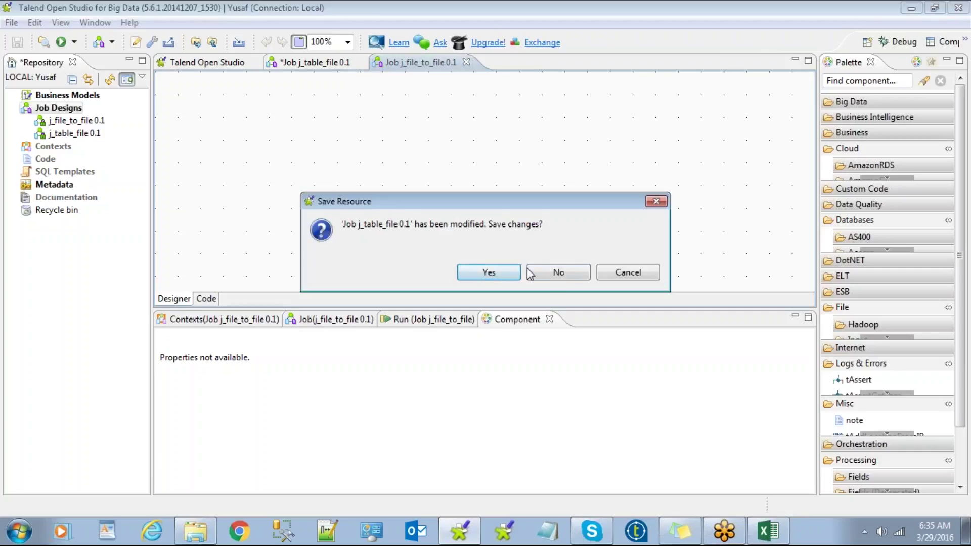
{"action": "left_click", "coordinate": [558, 272]}
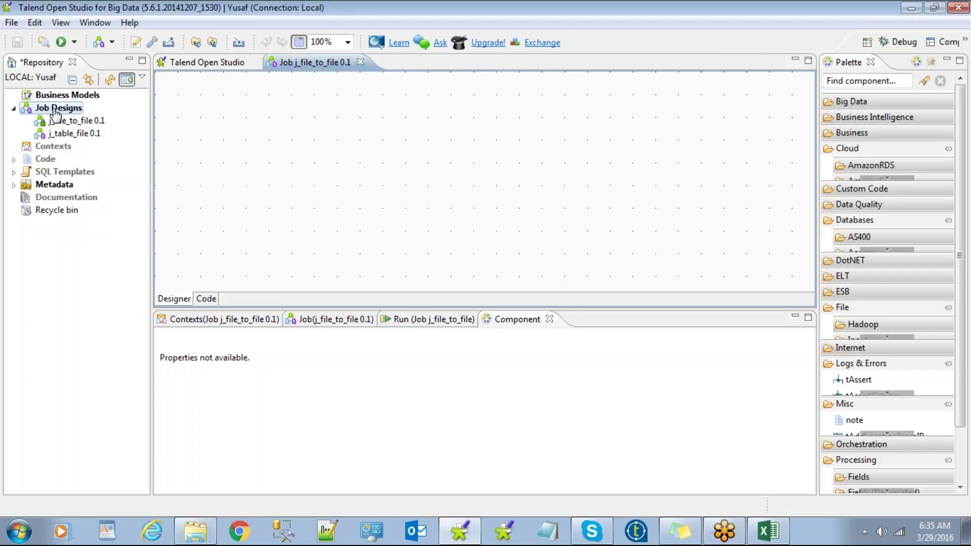
{"action": "left_click", "coordinate": [14, 185]}
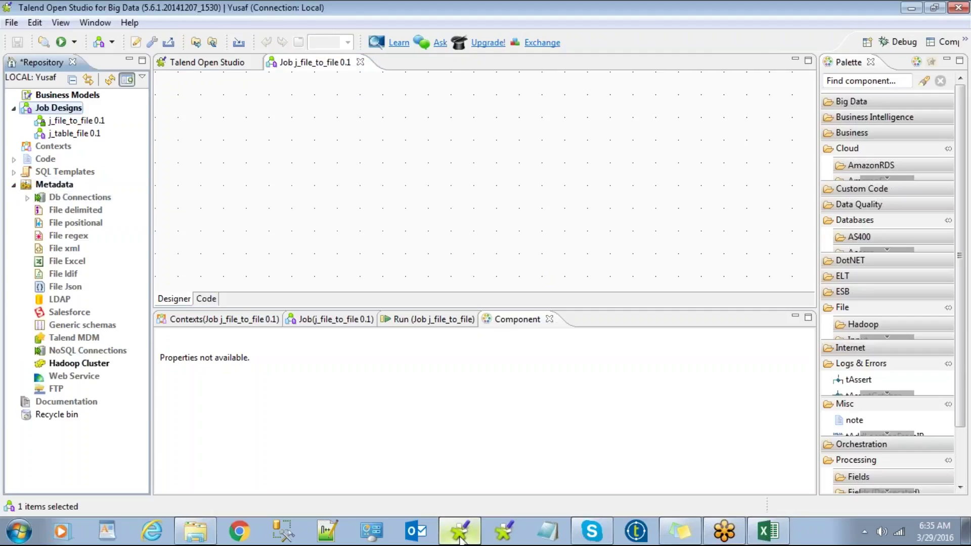
{"action": "mouse_move", "coordinate": [450, 542]}
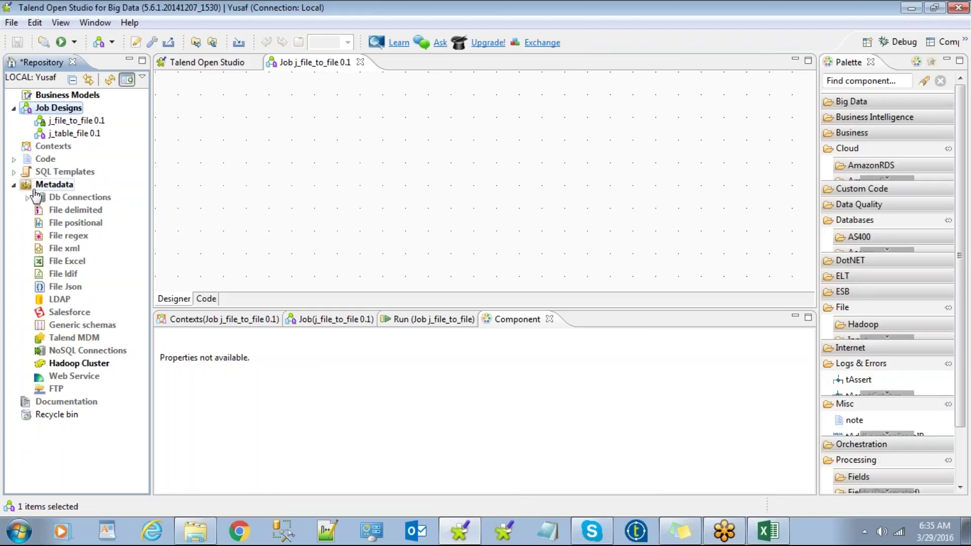
{"action": "left_click", "coordinate": [66, 201]}
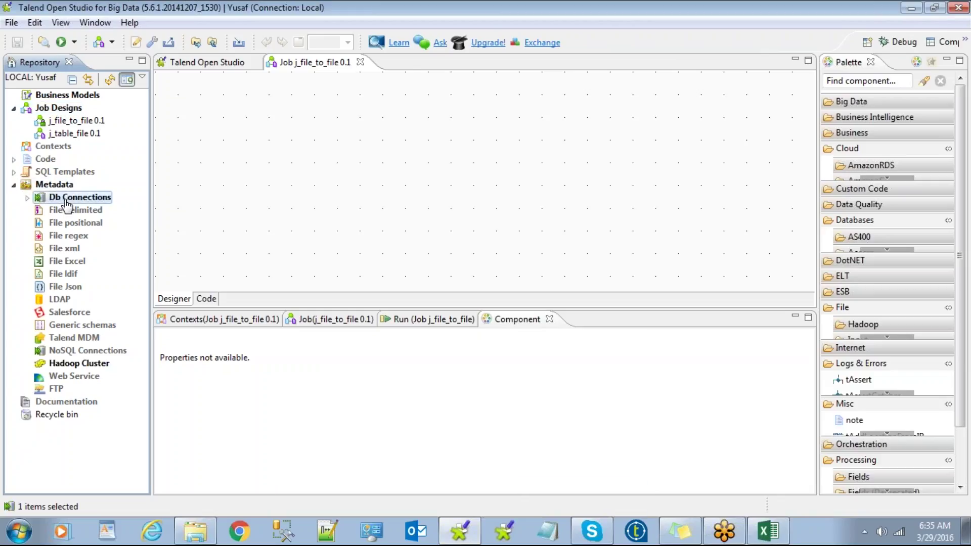
{"action": "double_click", "coordinate": [40, 198]}
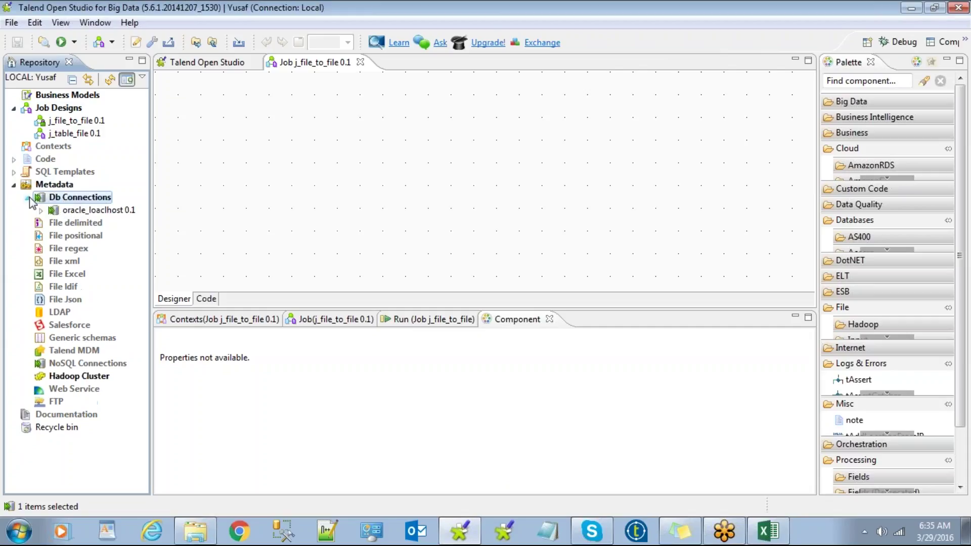
{"action": "left_click", "coordinate": [28, 198]}
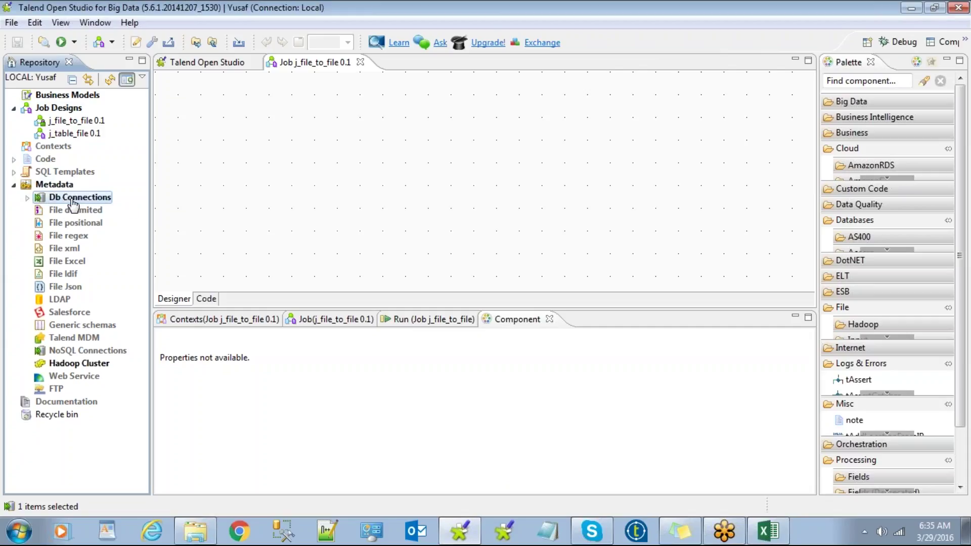
{"action": "right_click", "coordinate": [74, 204]}
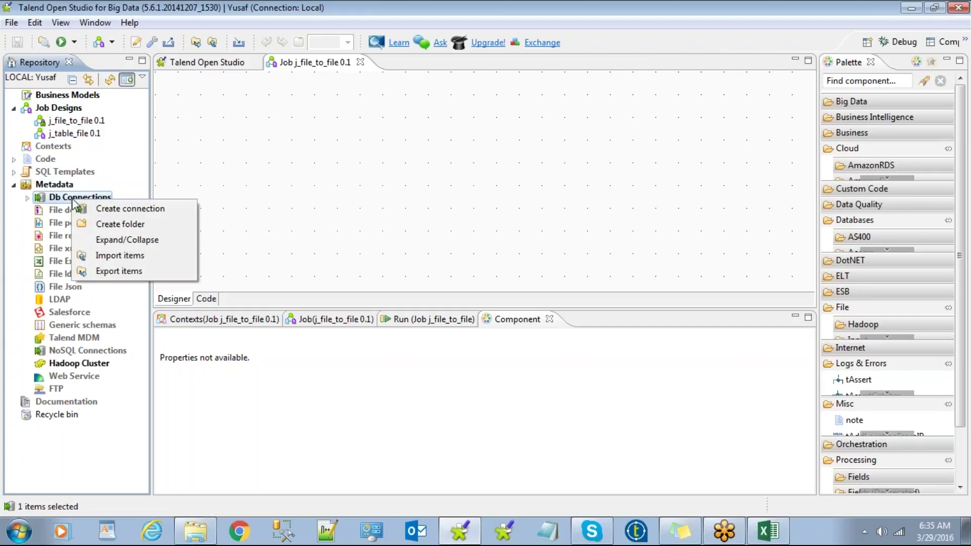
Step: Name a new Db Connection 'mssql' and advance to step 2/2 of the wizard
{"action": "right_click", "coordinate": [69, 196]}
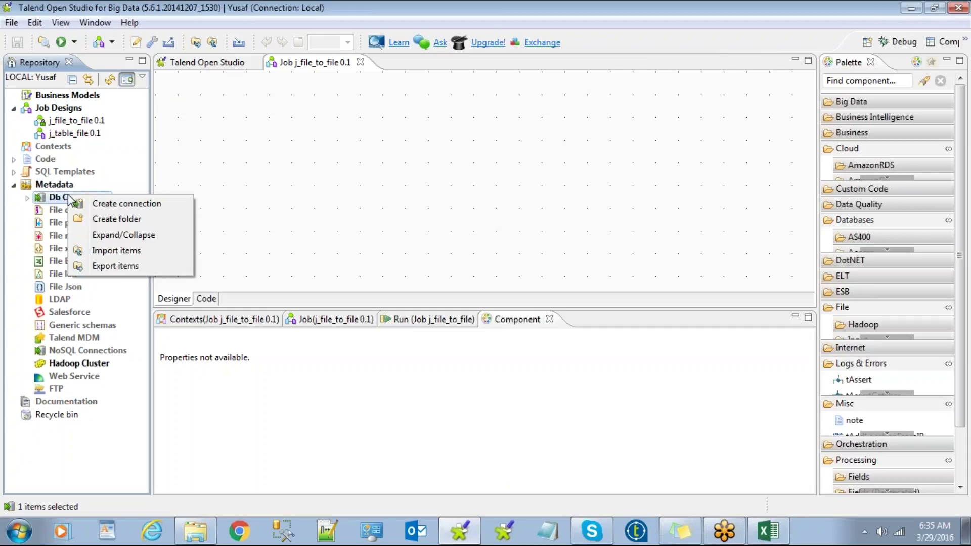
{"action": "left_click", "coordinate": [110, 202]}
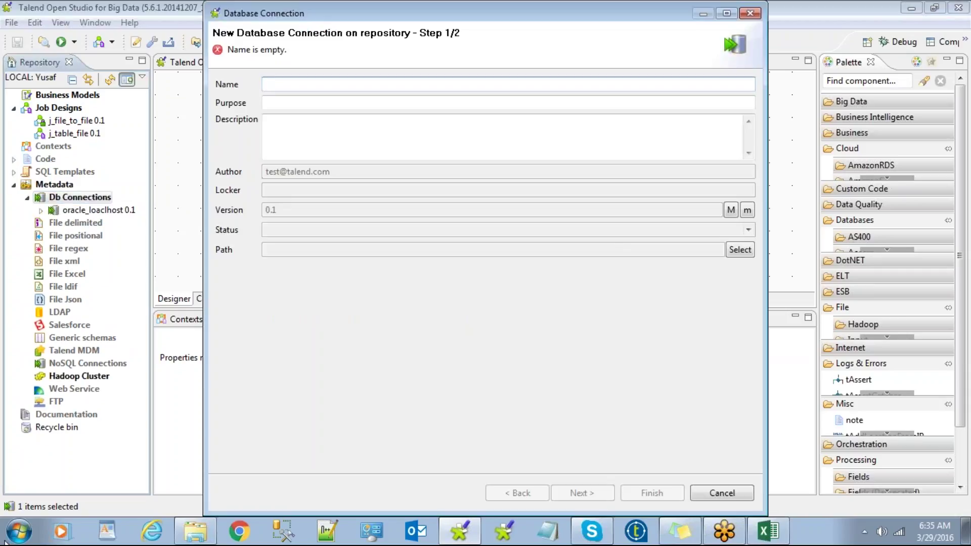
{"action": "type", "text": "ms"}
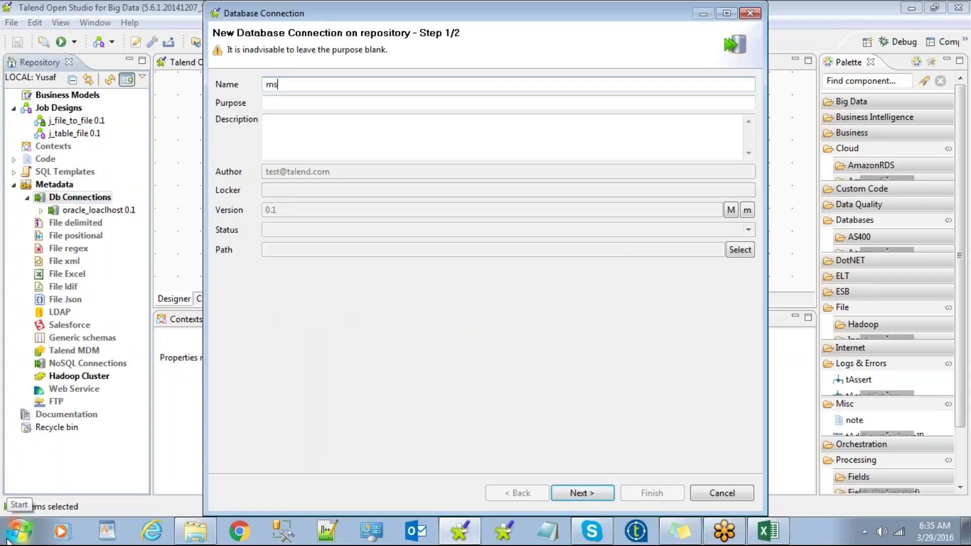
{"action": "type", "text": "q"}
{"action": "key", "text": "BackSpace"}
{"action": "type", "text": "sql"}
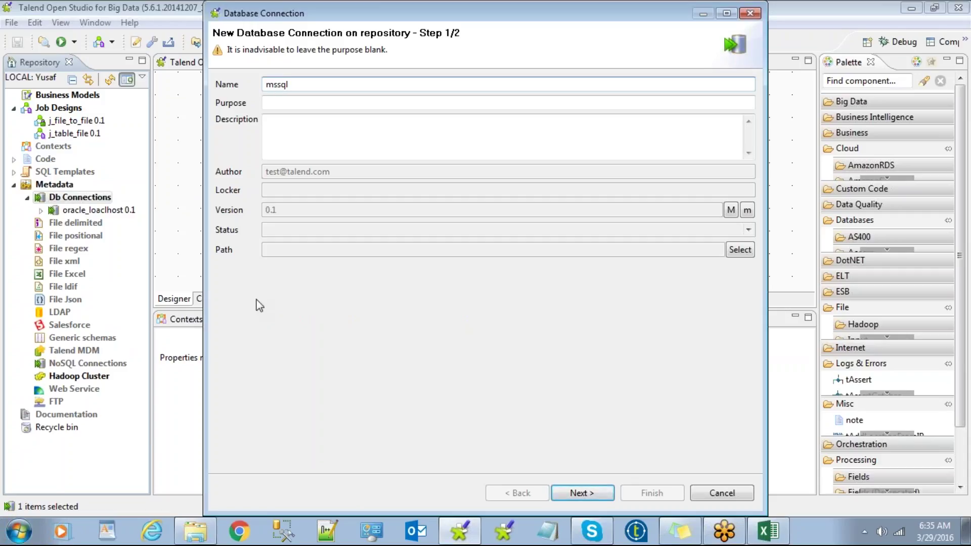
{"action": "left_click", "coordinate": [576, 494]}
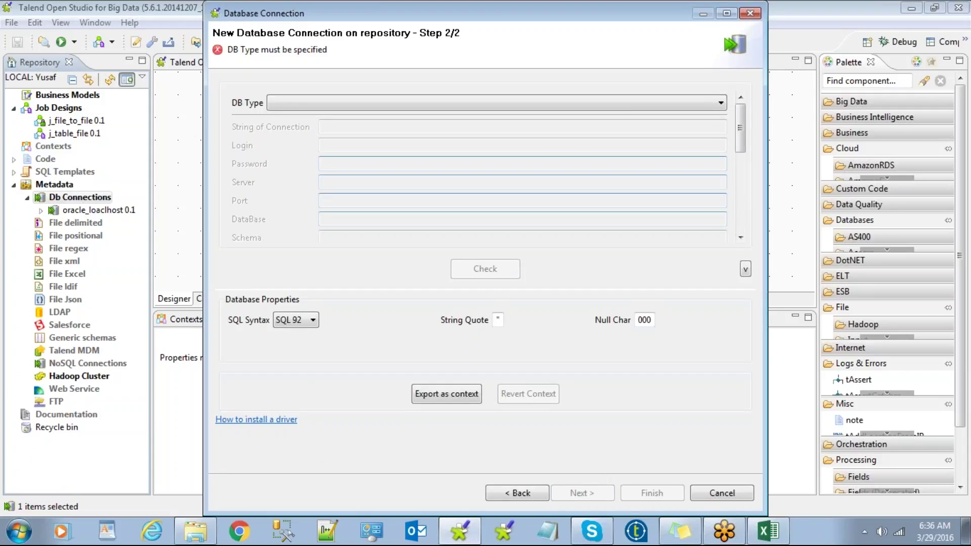
Step: Choose Microsoft SQL Server as the DB type and enter the login and password
{"action": "left_click", "coordinate": [461, 106]}
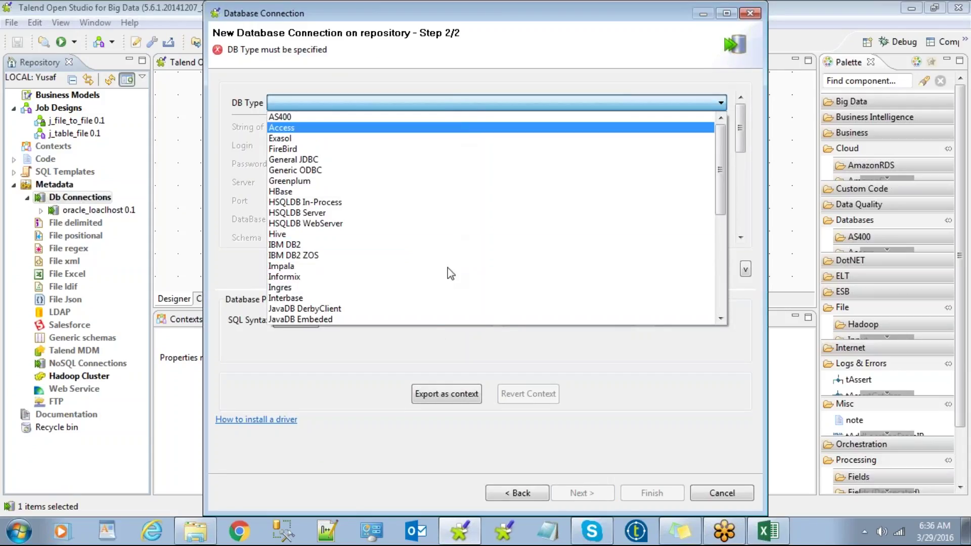
{"action": "scroll", "coordinate": [460, 192], "scroll_direction": "down", "scroll_amount": 4}
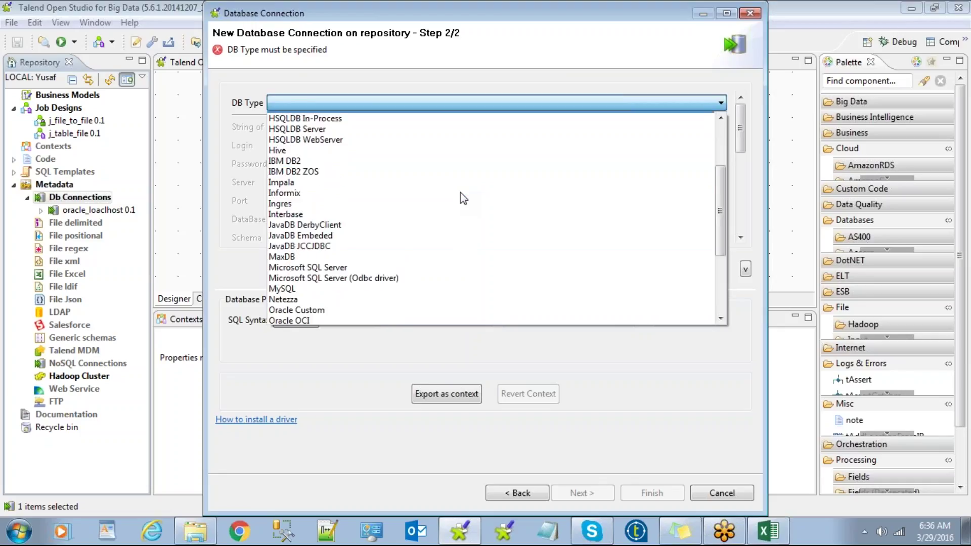
{"action": "left_click", "coordinate": [389, 223]}
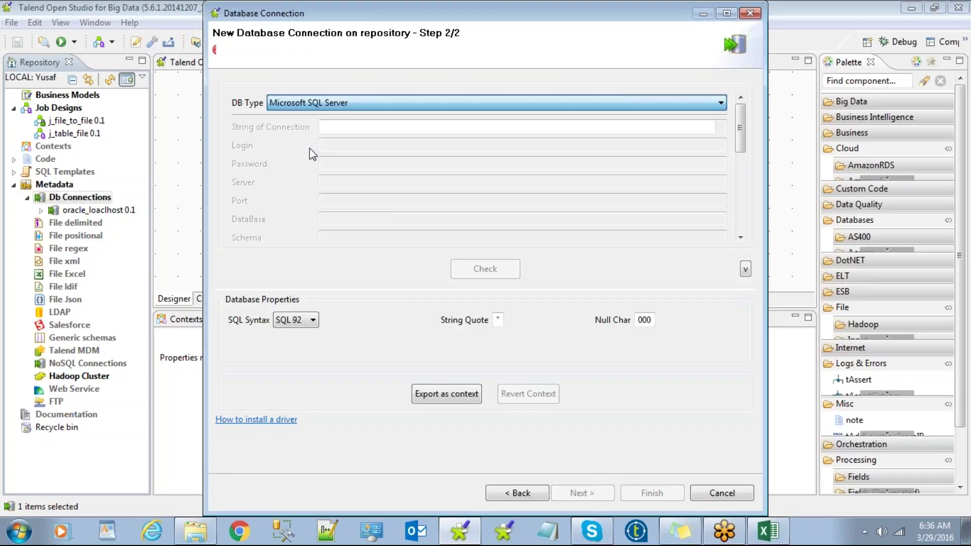
{"action": "left_click", "coordinate": [455, 219]}
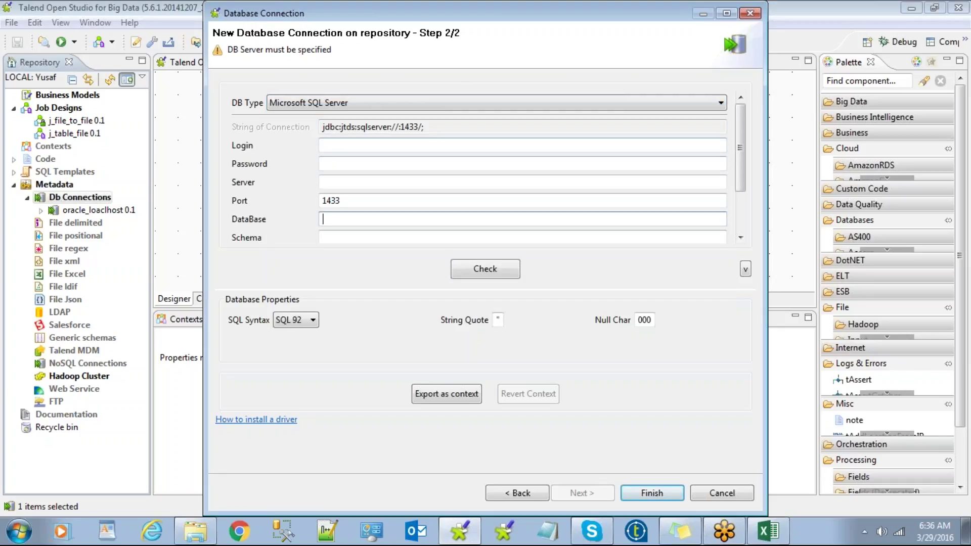
{"action": "left_click", "coordinate": [367, 146]}
{"action": "type", "text": "sa"}
{"action": "key", "text": "Tab"}
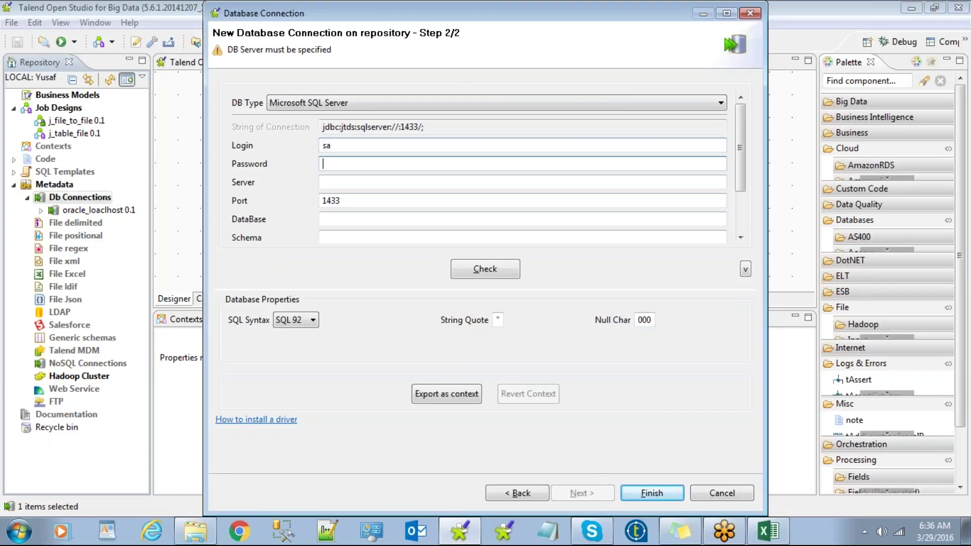
{"action": "type", "text": "123456789012"}
Step: Set server localhost, database mahesh and schema dbo, verify the connection succeeds, and finish
{"action": "left_click", "coordinate": [331, 180]}
{"action": "type", "text": "localhost"}
{"action": "left_click", "coordinate": [352, 219]}
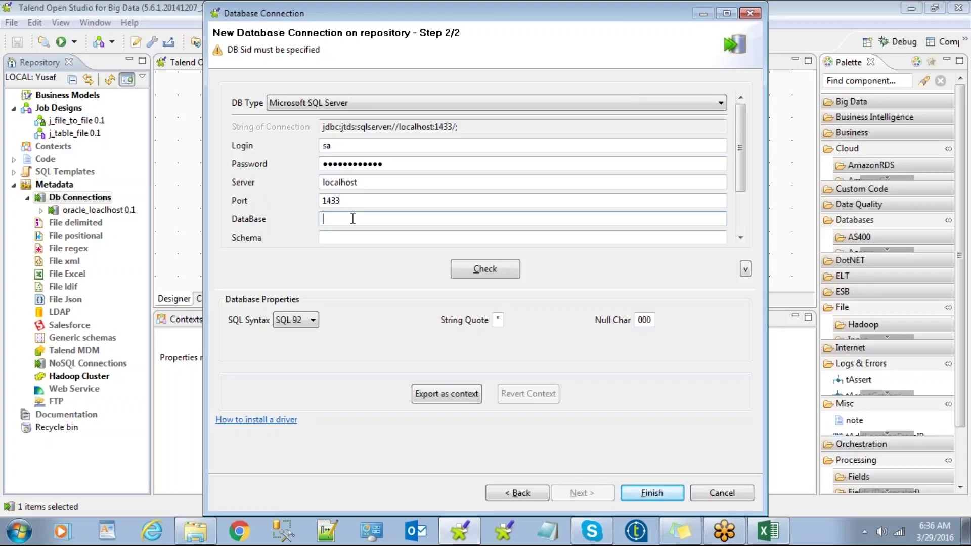
{"action": "type", "text": "mahesh"}
{"action": "left_click", "coordinate": [348, 237]}
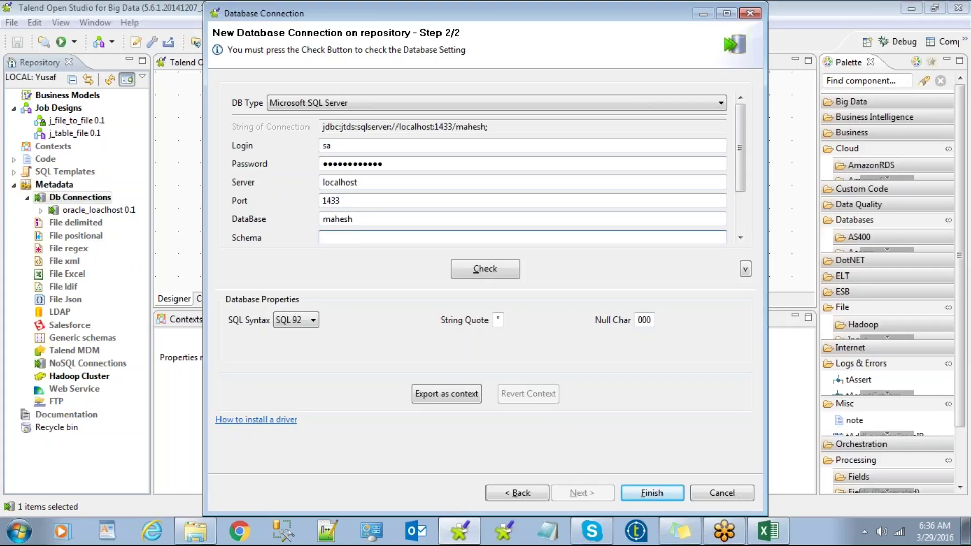
{"action": "type", "text": "dbo"}
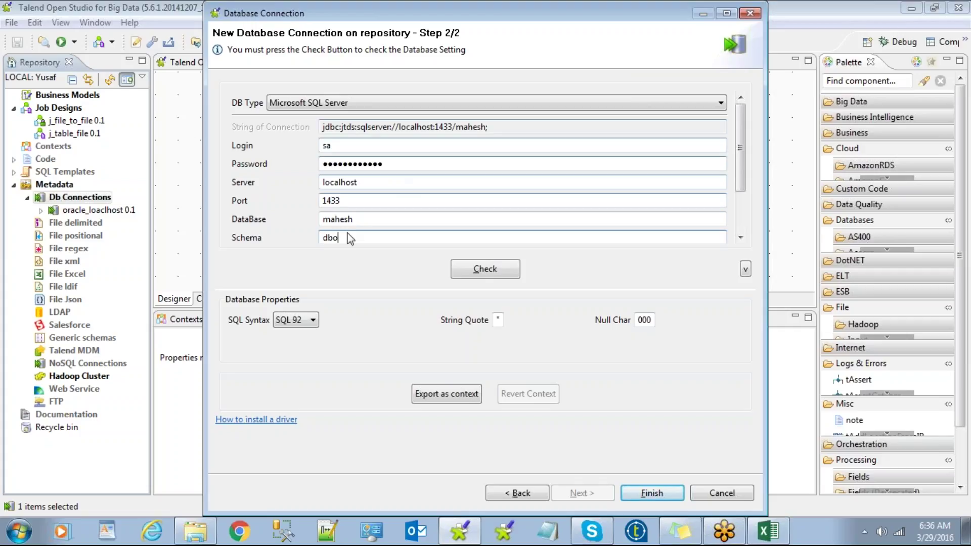
{"action": "left_click", "coordinate": [498, 319]}
{"action": "left_click", "coordinate": [485, 271]}
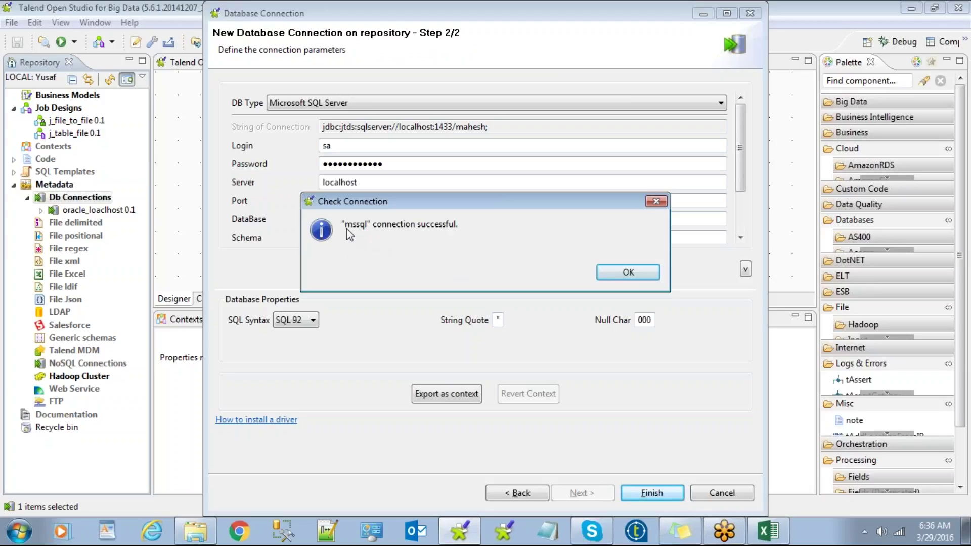
{"action": "left_click", "coordinate": [631, 272]}
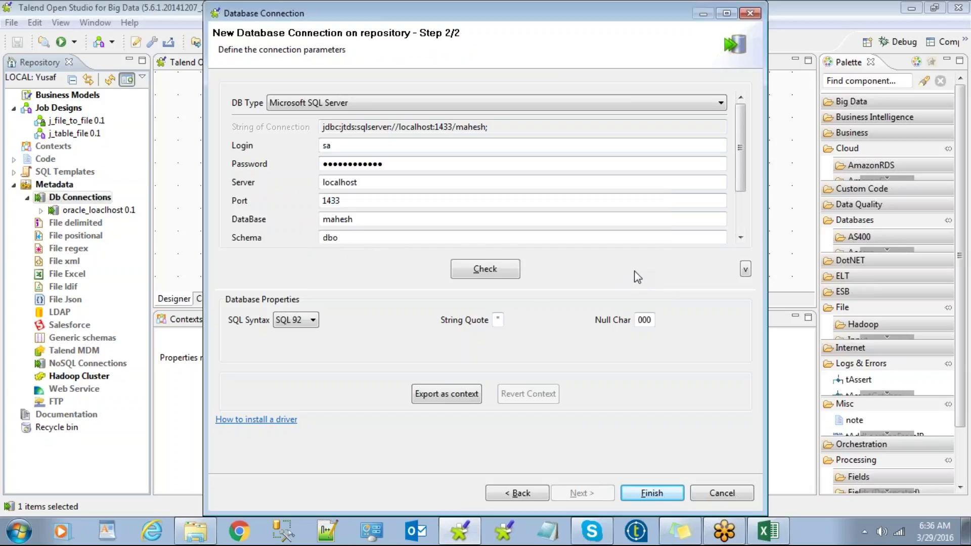
{"action": "left_click", "coordinate": [652, 492]}
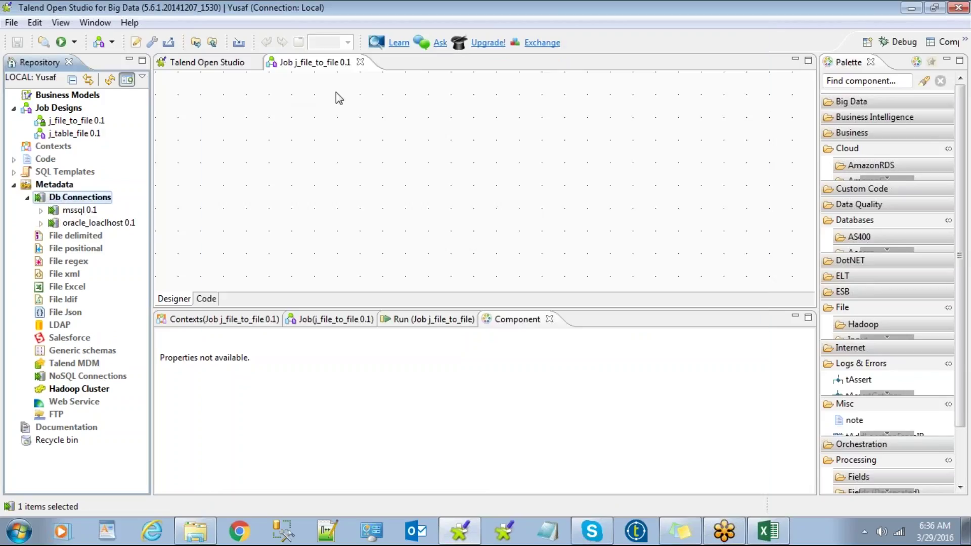
{"action": "right_click", "coordinate": [86, 198]}
{"action": "left_click", "coordinate": [132, 201]}
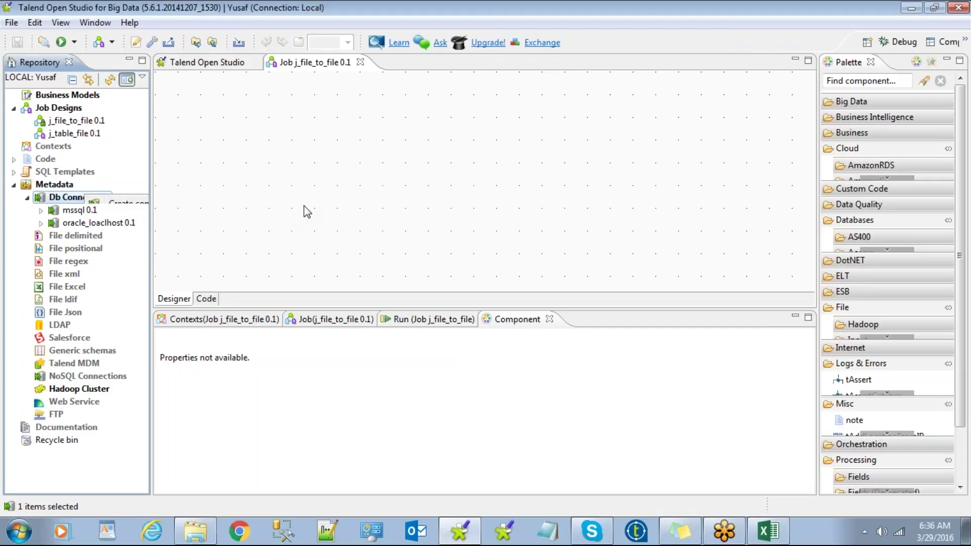
{"action": "type", "text": "ffdf"}
{"action": "key", "text": "BackSpace"}
{"action": "key", "text": "BackSpace"}
{"action": "key", "text": "BackSpace"}
{"action": "key", "text": "BackSpace"}
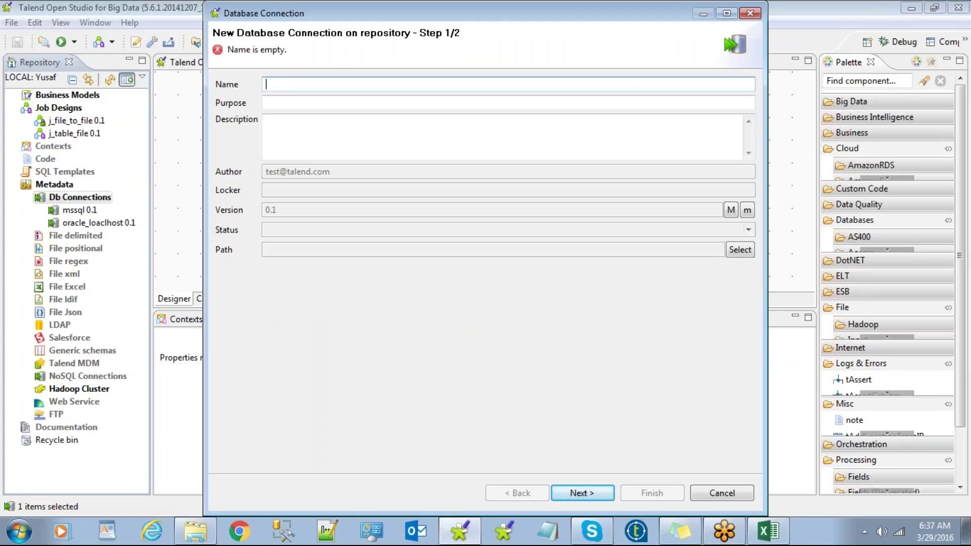
{"action": "type", "text": "test"}
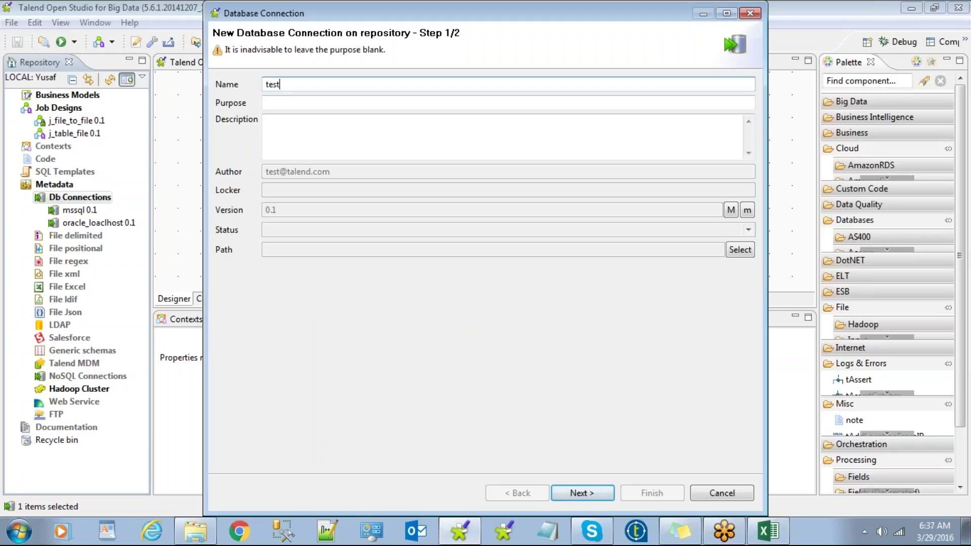
{"action": "left_click", "coordinate": [584, 492]}
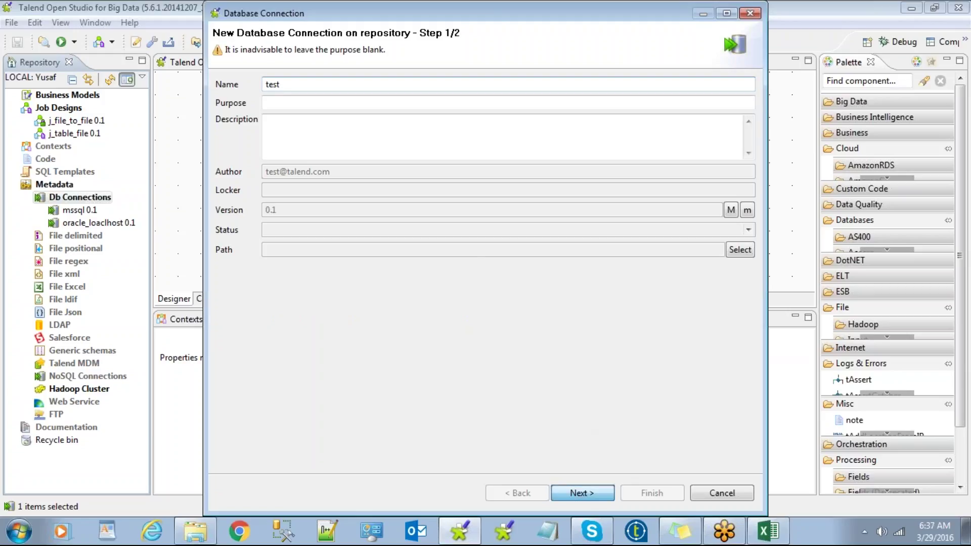
{"action": "left_click", "coordinate": [592, 106]}
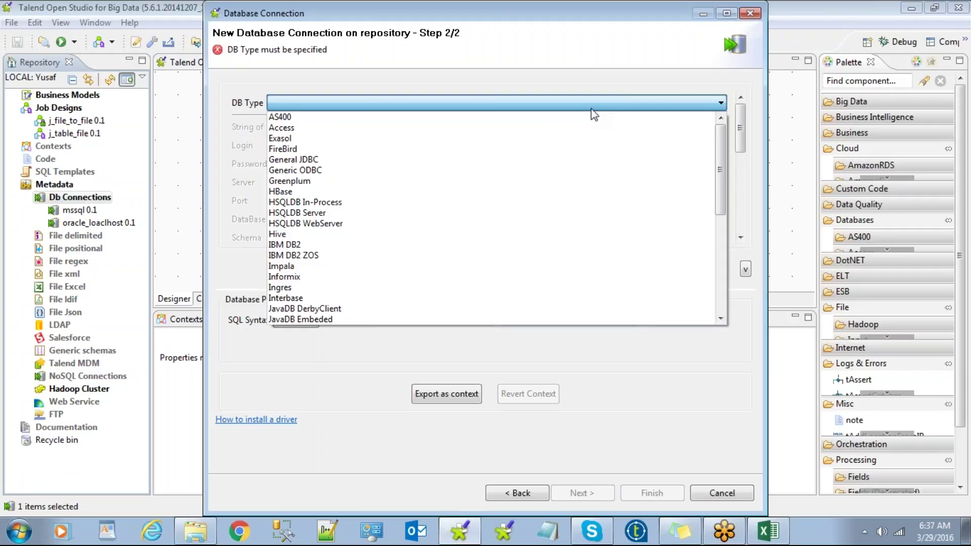
{"action": "scroll", "coordinate": [594, 115], "scroll_direction": "down", "scroll_amount": 4}
{"action": "scroll", "coordinate": [594, 115], "scroll_direction": "down", "scroll_amount": 3}
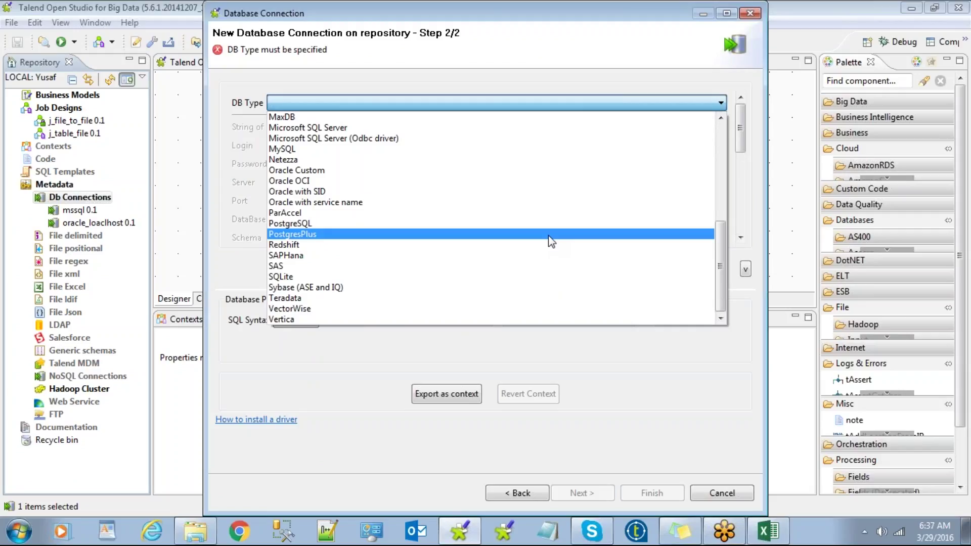
{"action": "scroll", "coordinate": [548, 235], "scroll_direction": "up", "scroll_amount": 7}
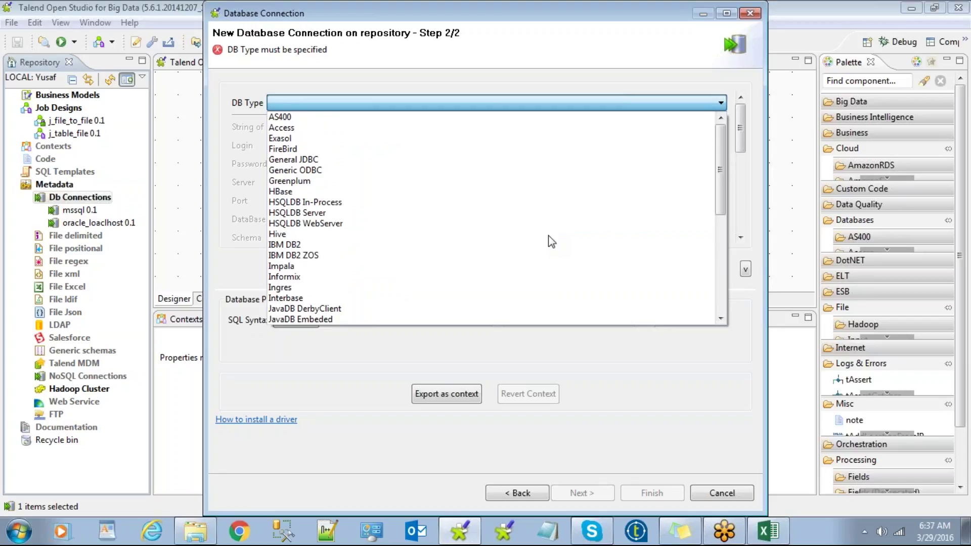
{"action": "left_click", "coordinate": [572, 47]}
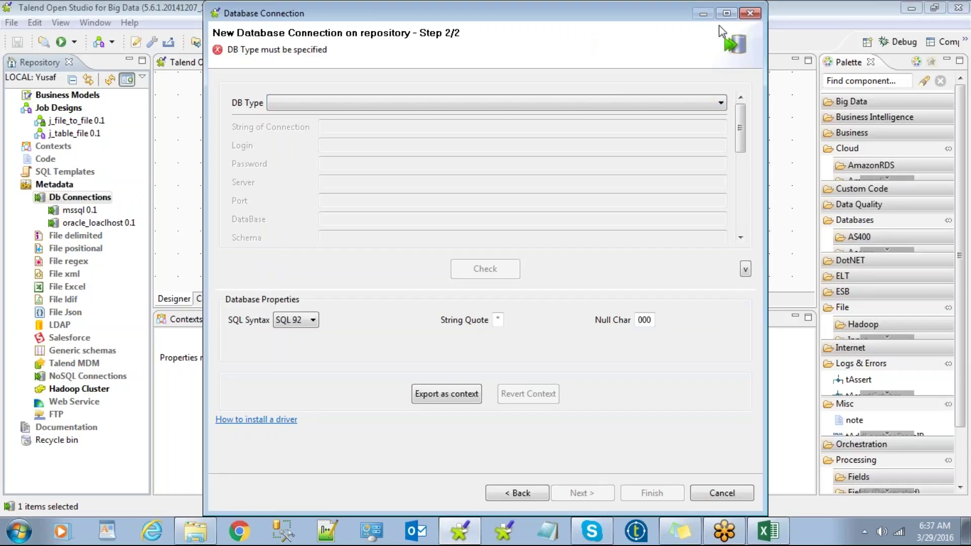
{"action": "left_click", "coordinate": [753, 13]}
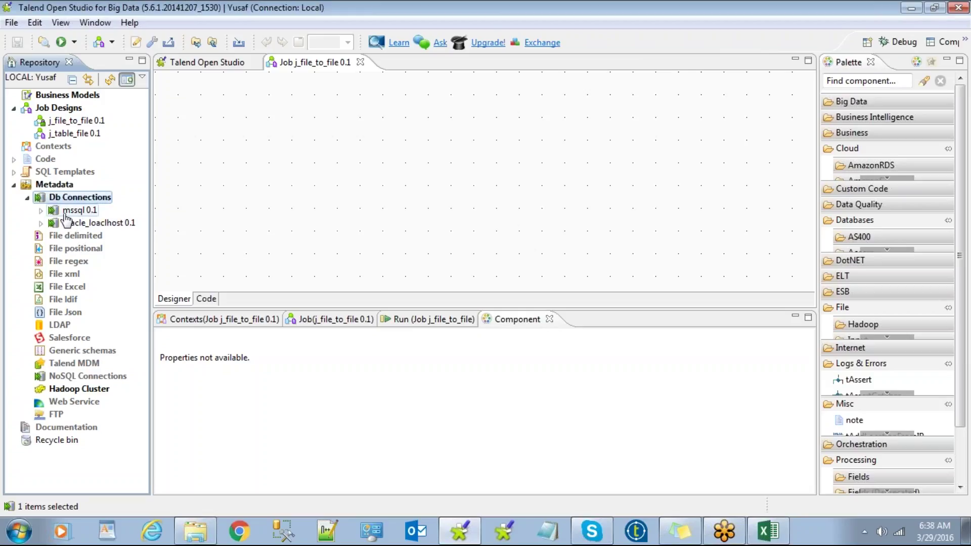
{"action": "left_click", "coordinate": [41, 210]}
{"action": "left_click", "coordinate": [41, 210]}
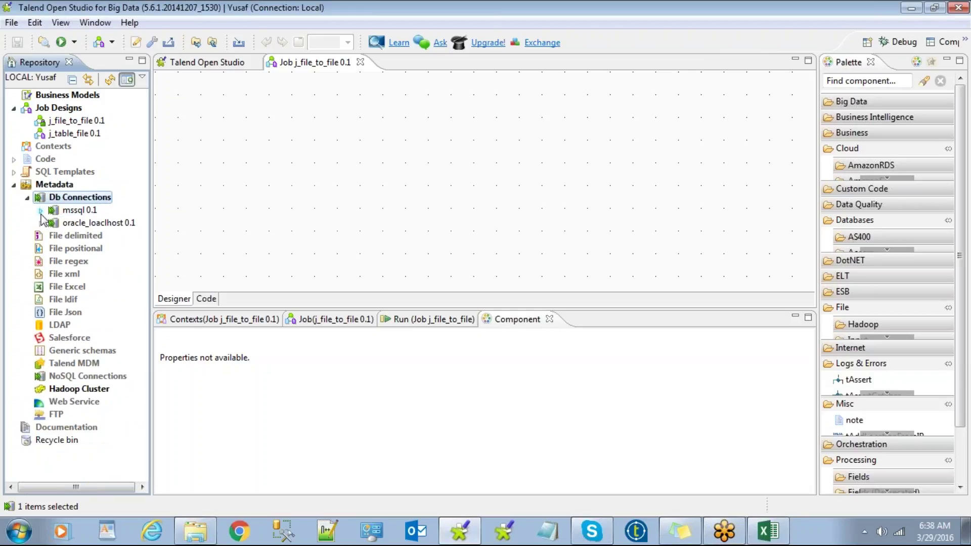
{"action": "left_click", "coordinate": [41, 210]}
{"action": "left_click", "coordinate": [41, 210]}
{"action": "left_click", "coordinate": [40, 211]}
{"action": "left_click", "coordinate": [41, 210]}
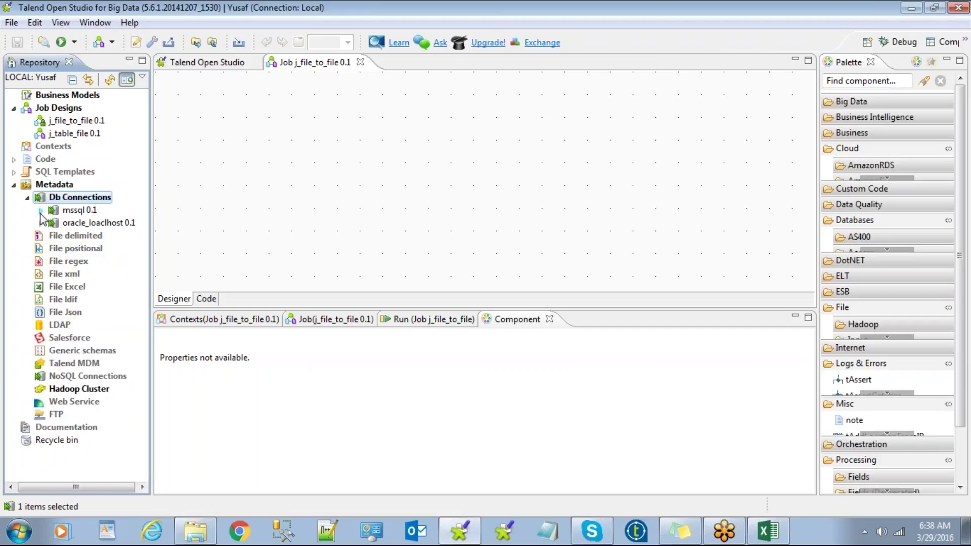
{"action": "left_click", "coordinate": [69, 210]}
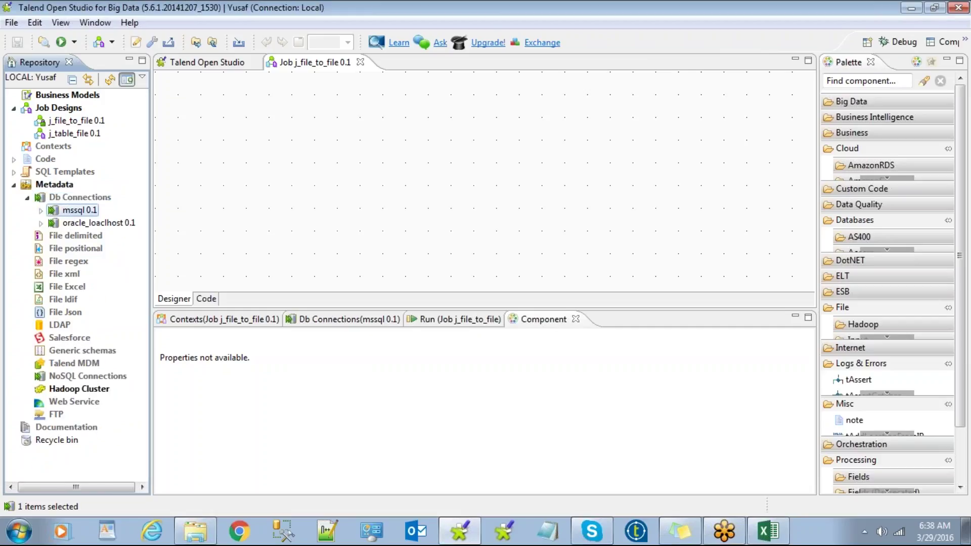
{"action": "left_click", "coordinate": [27, 198]}
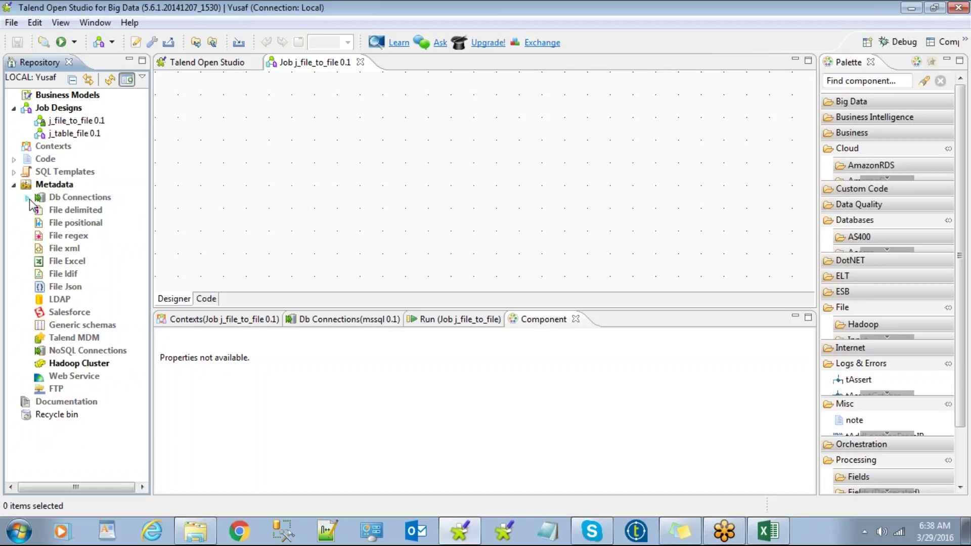
{"action": "left_click", "coordinate": [27, 198]}
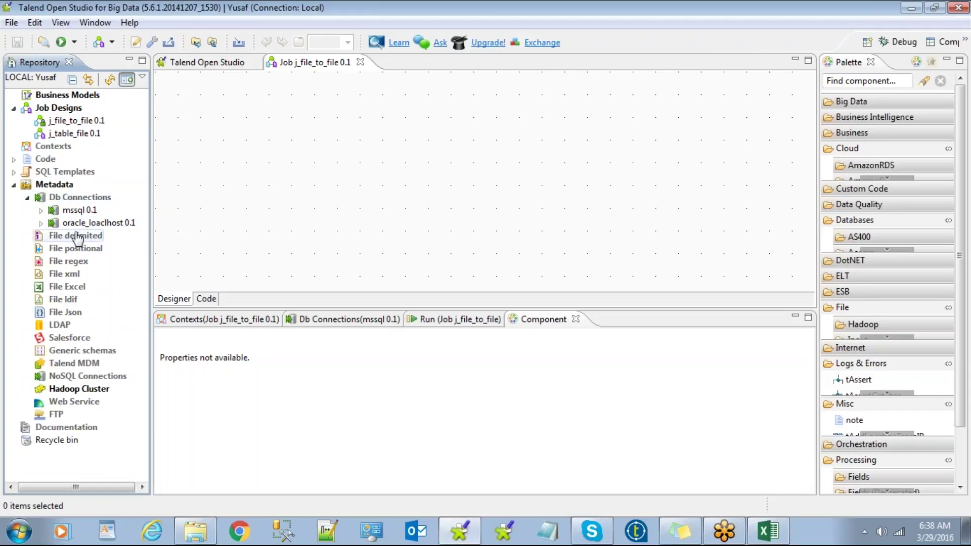
{"action": "left_click", "coordinate": [77, 211]}
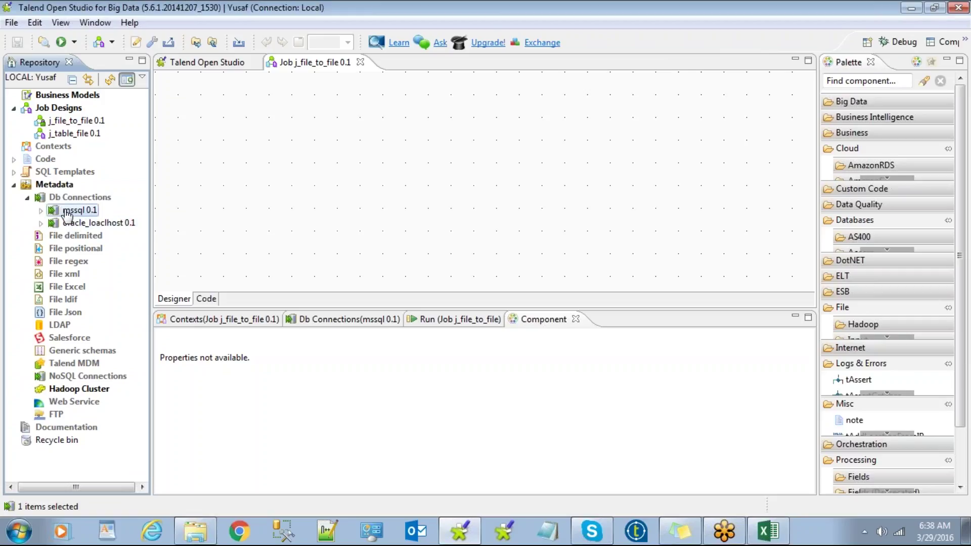
Step: Run Retrieve Schema on mssql 0.1, keep the default filter, and expand mahesh > dbo
{"action": "right_click", "coordinate": [67, 212]}
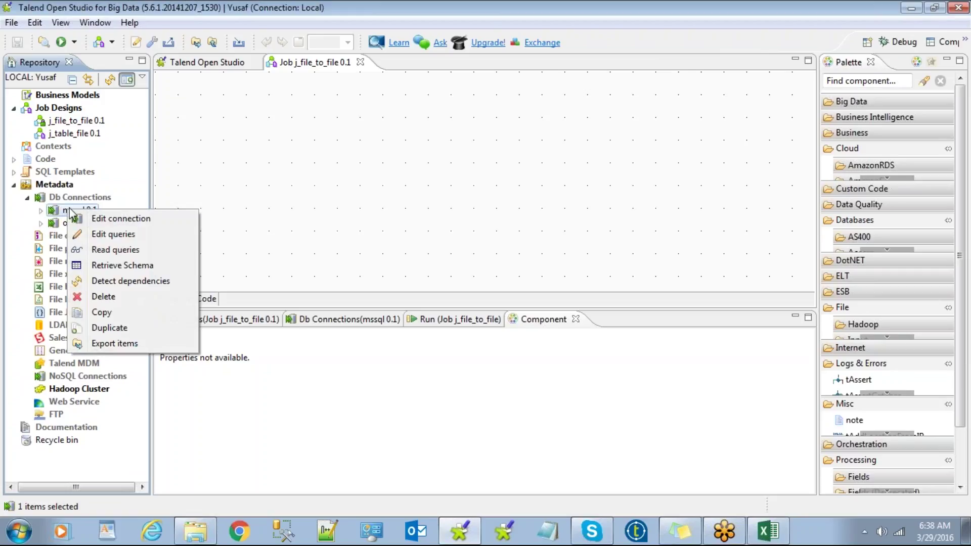
{"action": "left_click", "coordinate": [114, 267]}
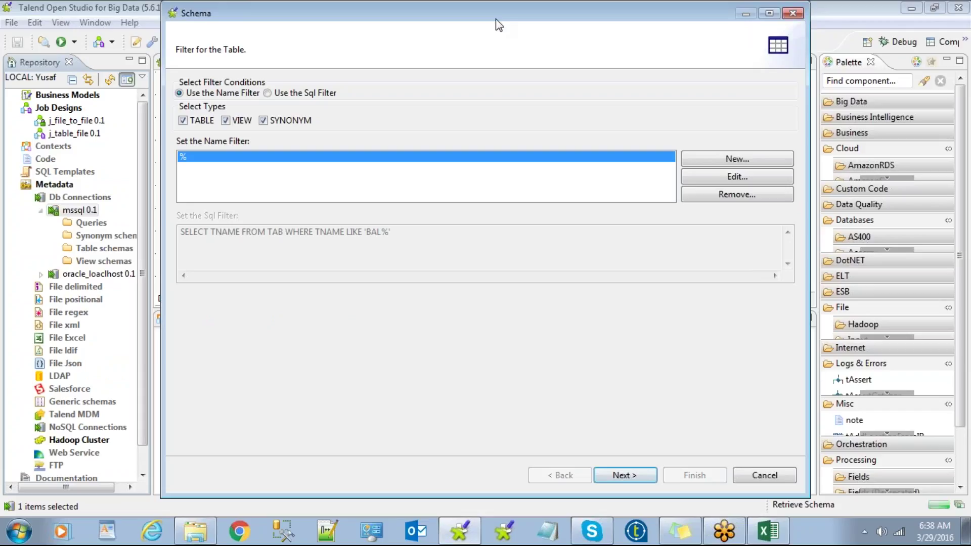
{"action": "left_click_drag", "start_coordinate": [503, 10], "coordinate": [453, 18]}
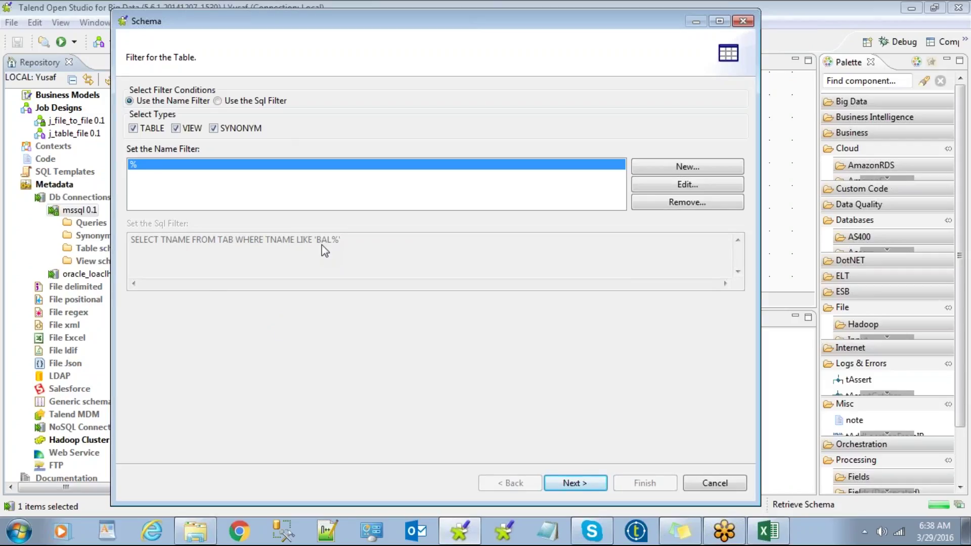
{"action": "left_click", "coordinate": [573, 484]}
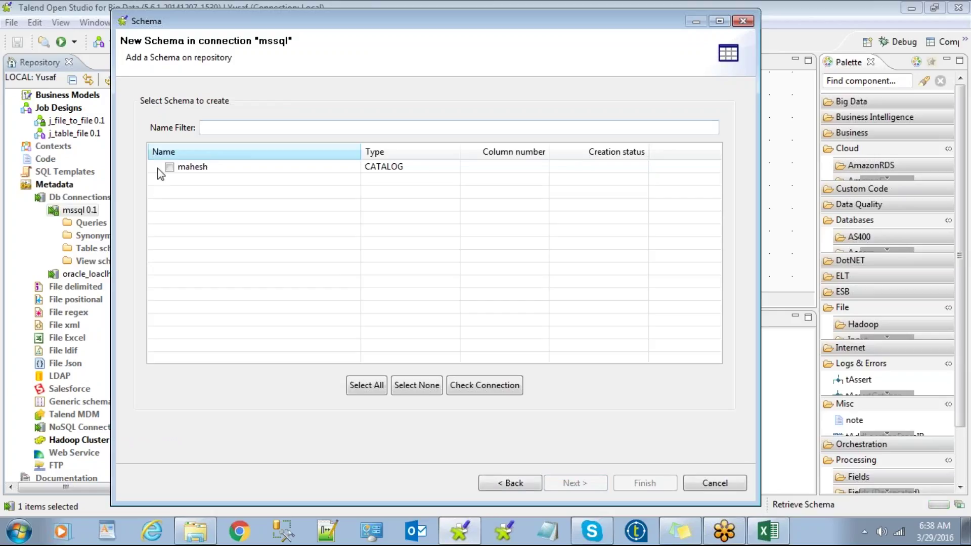
{"action": "left_click", "coordinate": [157, 168]}
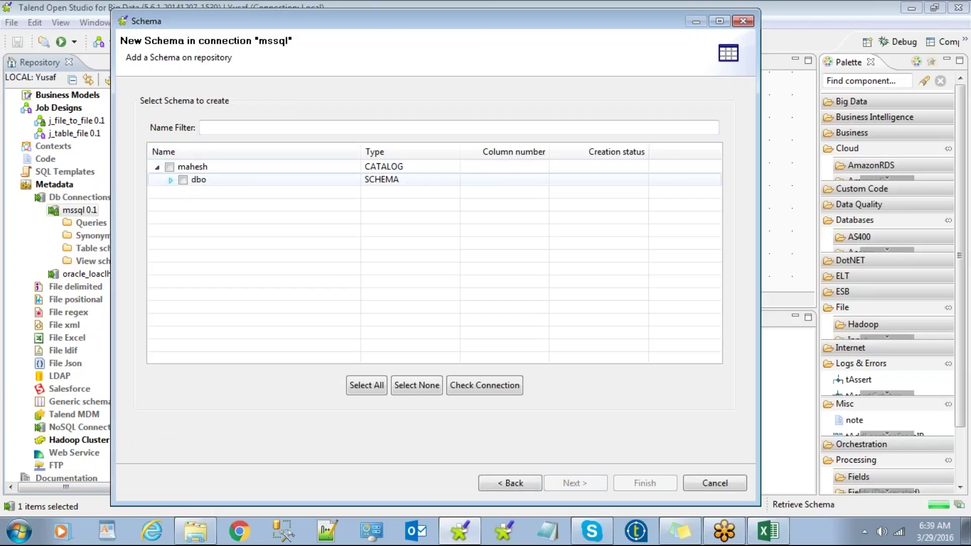
{"action": "left_click", "coordinate": [170, 180]}
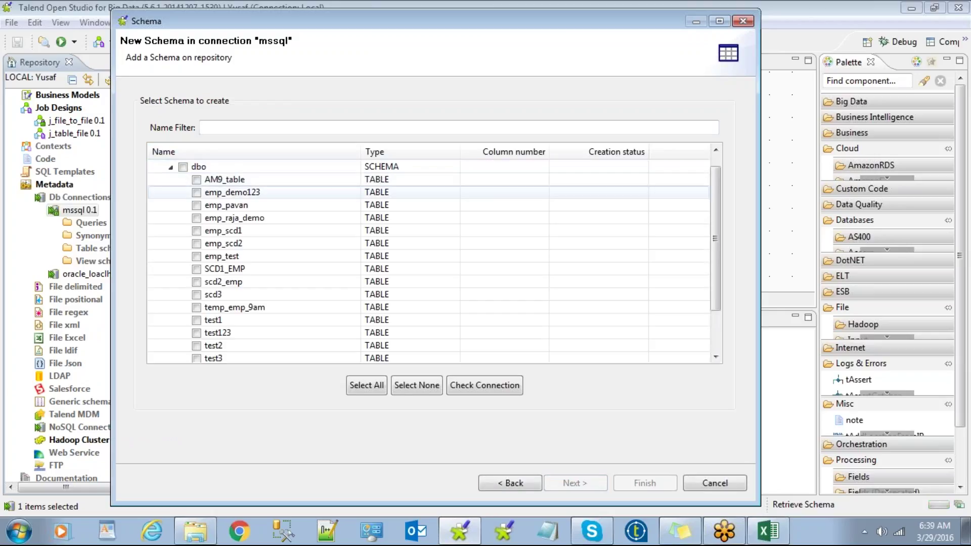
Step: Tick the dbo tables one by one, clear them, then check every table with Select All
{"action": "scroll", "coordinate": [260, 302], "scroll_direction": "down", "scroll_amount": 2}
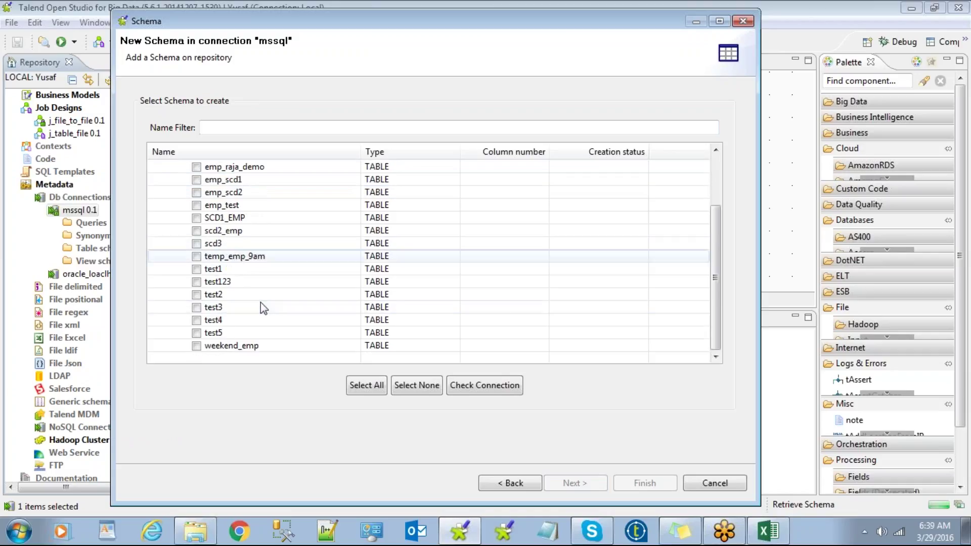
{"action": "scroll", "coordinate": [260, 302], "scroll_direction": "up", "scroll_amount": 2}
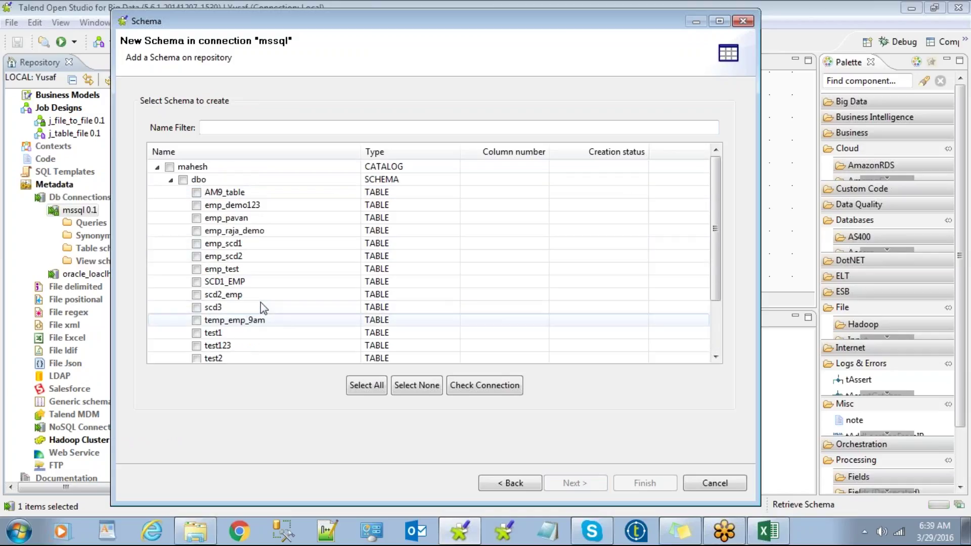
{"action": "left_click", "coordinate": [197, 192]}
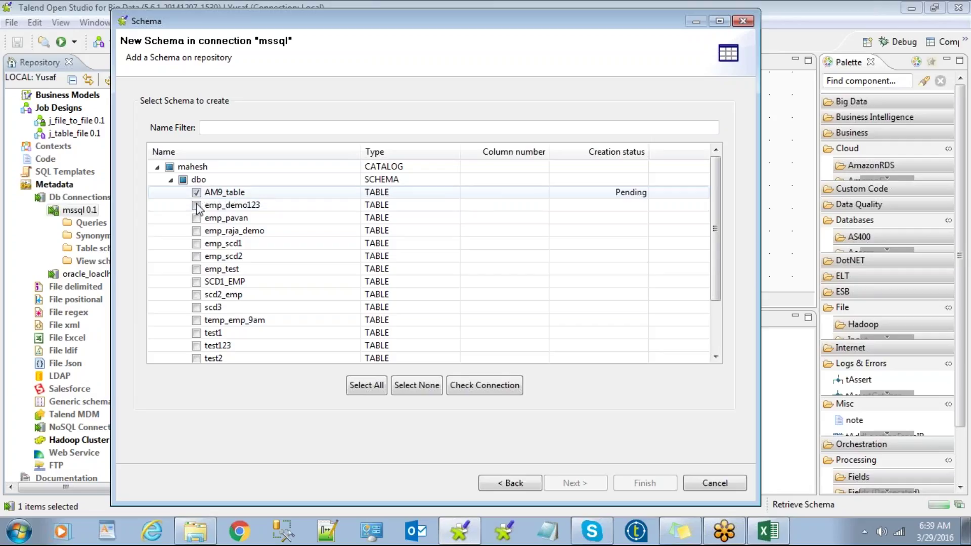
{"action": "left_click", "coordinate": [196, 205]}
{"action": "left_click", "coordinate": [197, 230]}
{"action": "left_click", "coordinate": [196, 244]}
{"action": "left_click", "coordinate": [196, 269]}
{"action": "left_click", "coordinate": [196, 294]}
{"action": "left_click", "coordinate": [196, 306]}
{"action": "left_click", "coordinate": [196, 320]}
{"action": "left_click", "coordinate": [183, 179]}
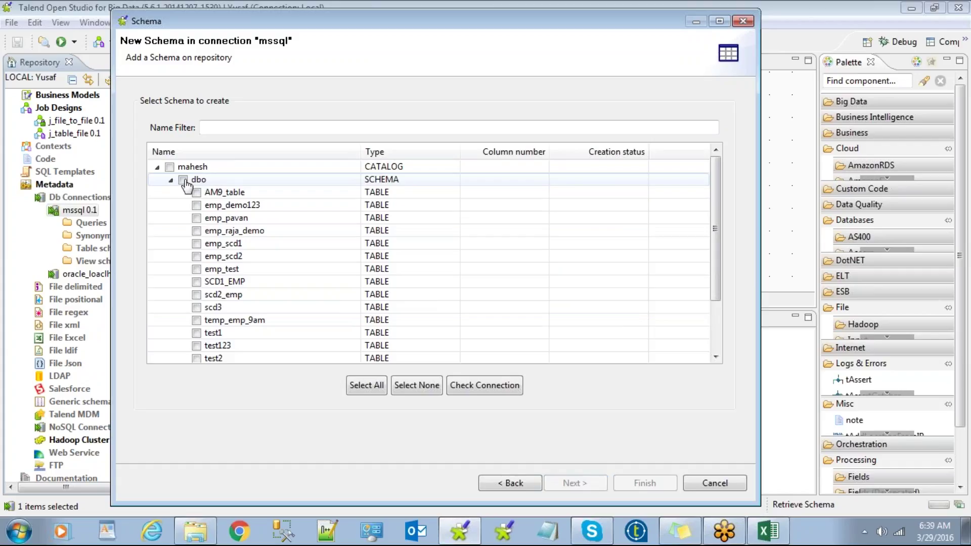
{"action": "left_click", "coordinate": [170, 167]}
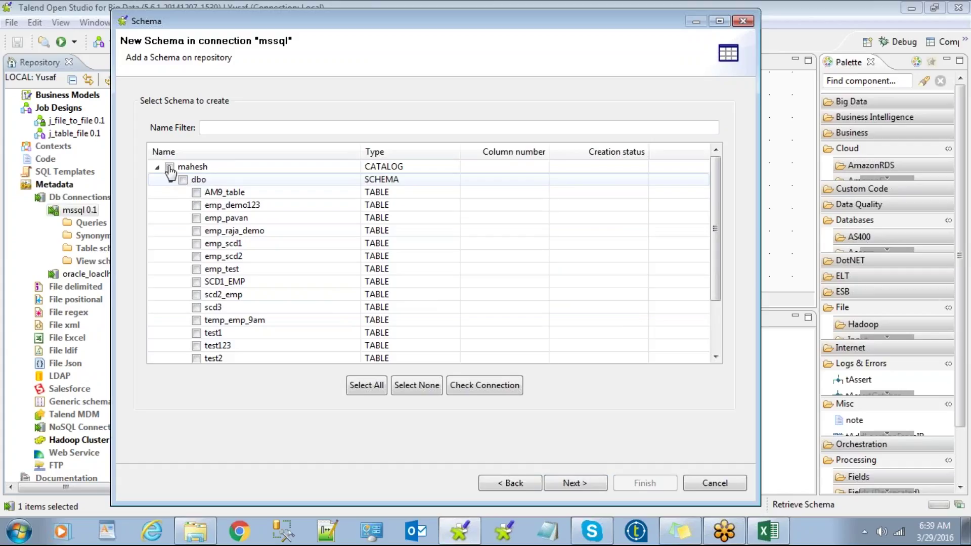
{"action": "left_click", "coordinate": [364, 385]}
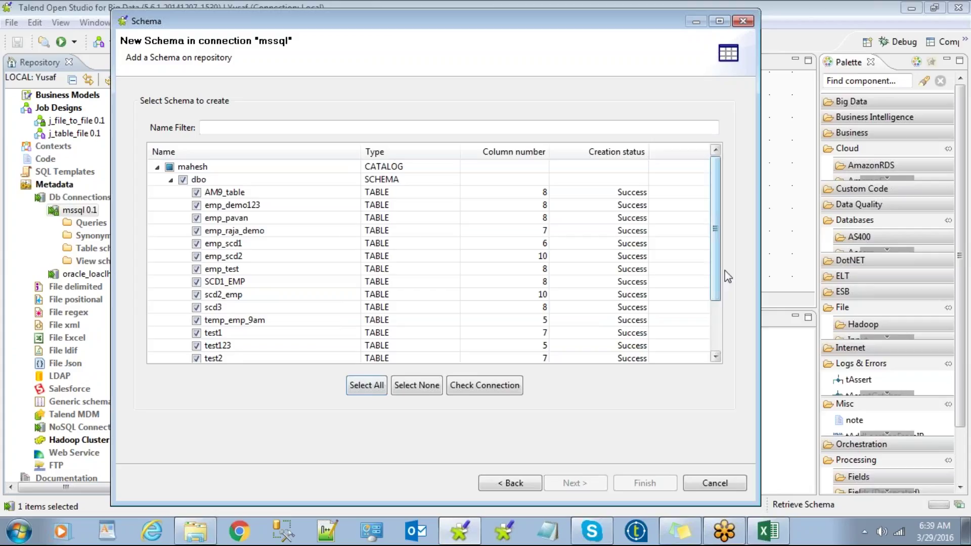
Step: Re-expand mahesh, toggle the dbo table selection, and select all tables again
{"action": "left_click_drag", "start_coordinate": [712, 173], "coordinate": [719, 147]}
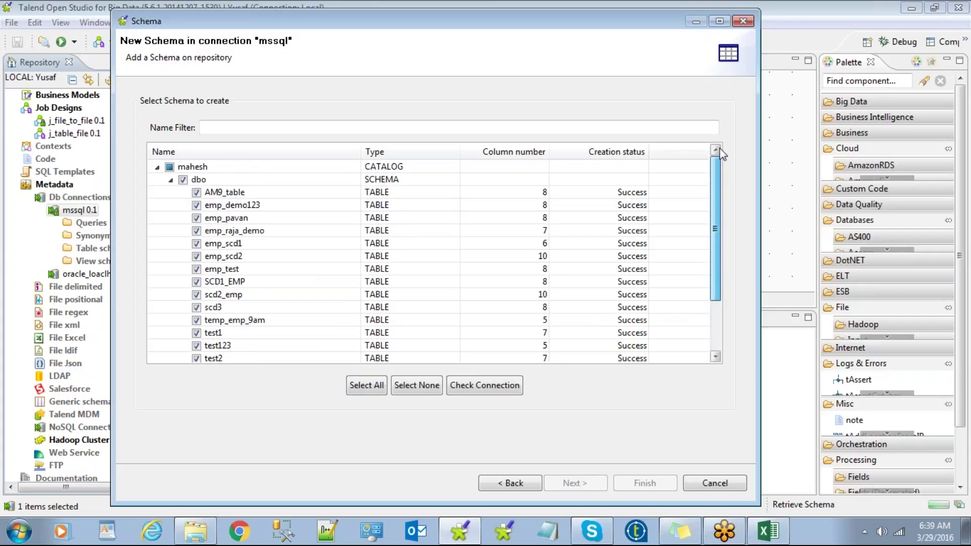
{"action": "left_click", "coordinate": [463, 385]}
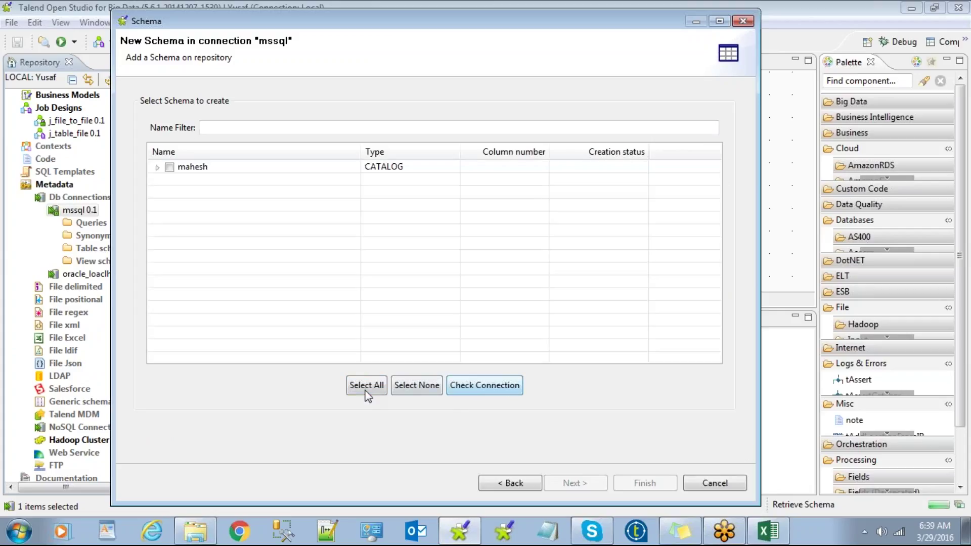
{"action": "left_click", "coordinate": [157, 167]}
{"action": "left_click", "coordinate": [182, 180]}
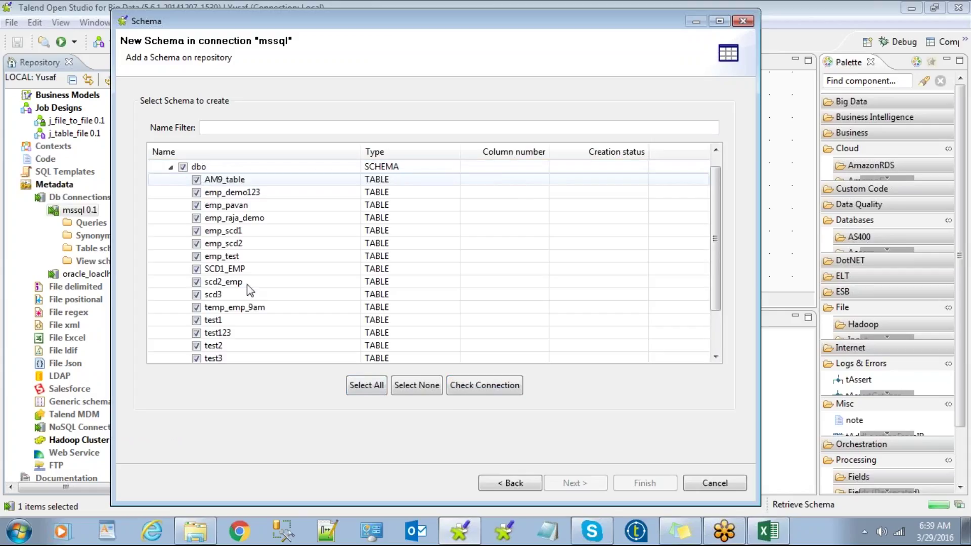
{"action": "left_click", "coordinate": [183, 166]}
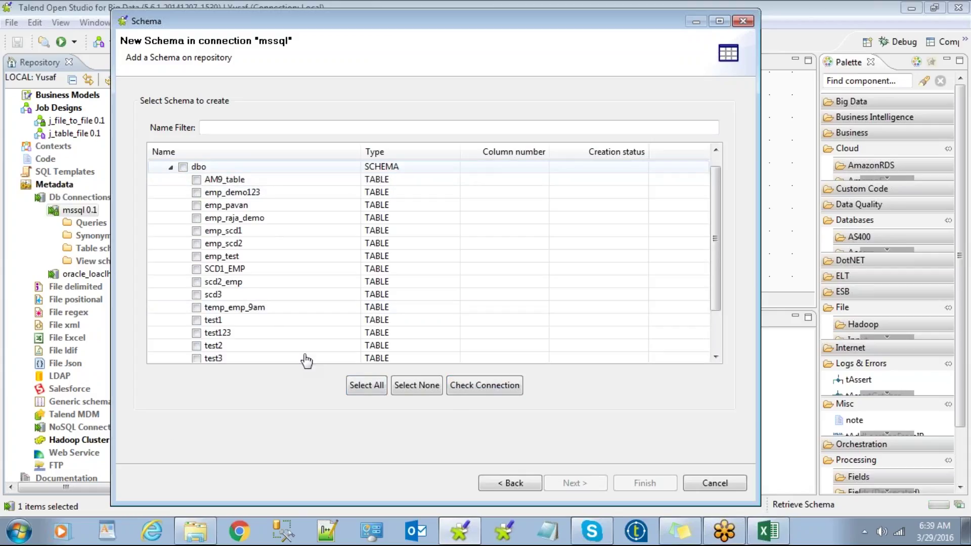
{"action": "key", "text": "space"}
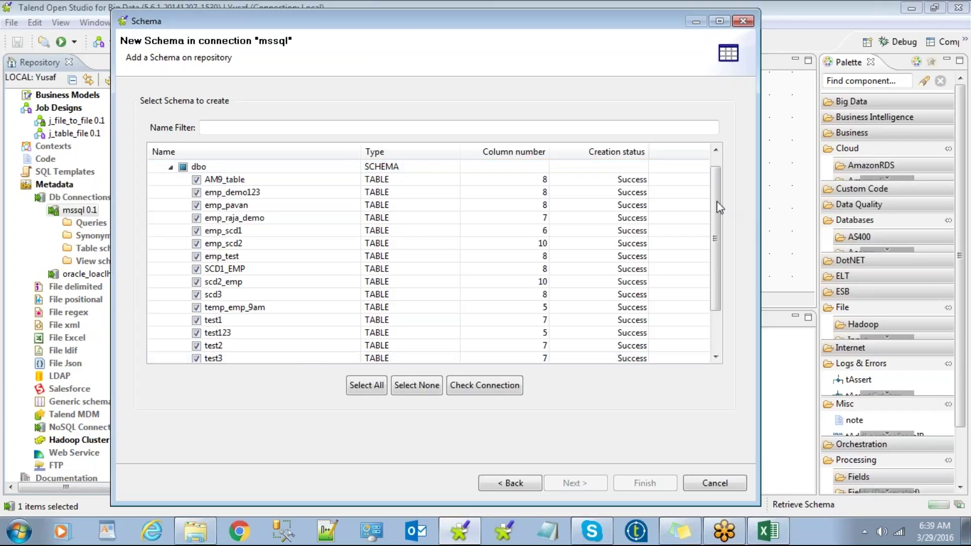
{"action": "scroll", "coordinate": [720, 233], "scroll_direction": "down", "scroll_amount": 1}
{"action": "scroll", "coordinate": [720, 233], "scroll_direction": "up", "scroll_amount": 2}
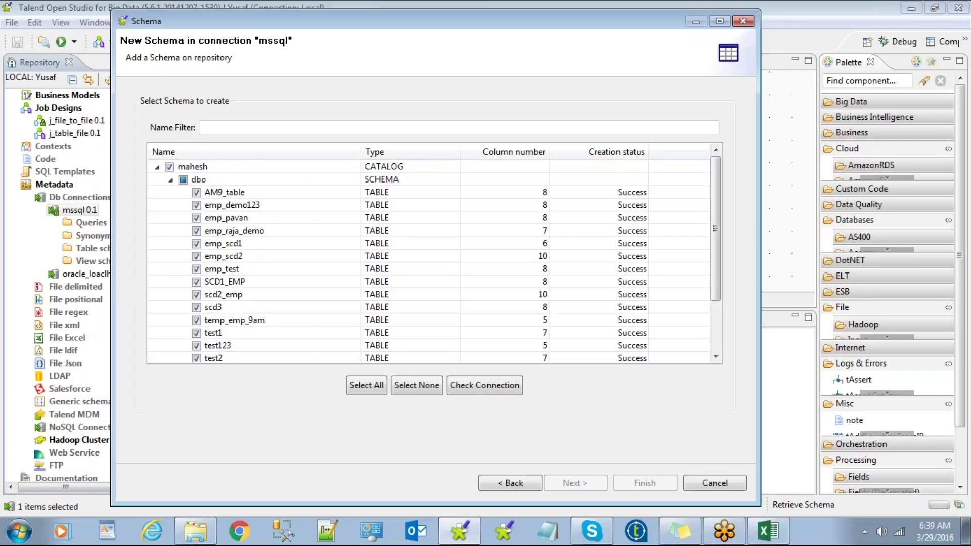
{"action": "left_click", "coordinate": [373, 391]}
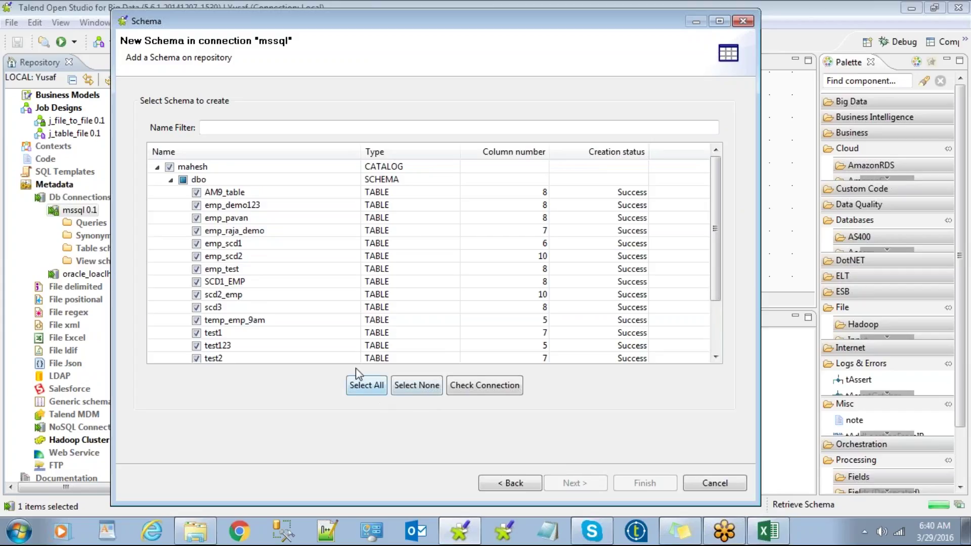
Step: Reload the table list, tick six tables including AM9_table and test1, then cancel the wizard
{"action": "left_click", "coordinate": [515, 486]}
{"action": "left_click", "coordinate": [584, 484]}
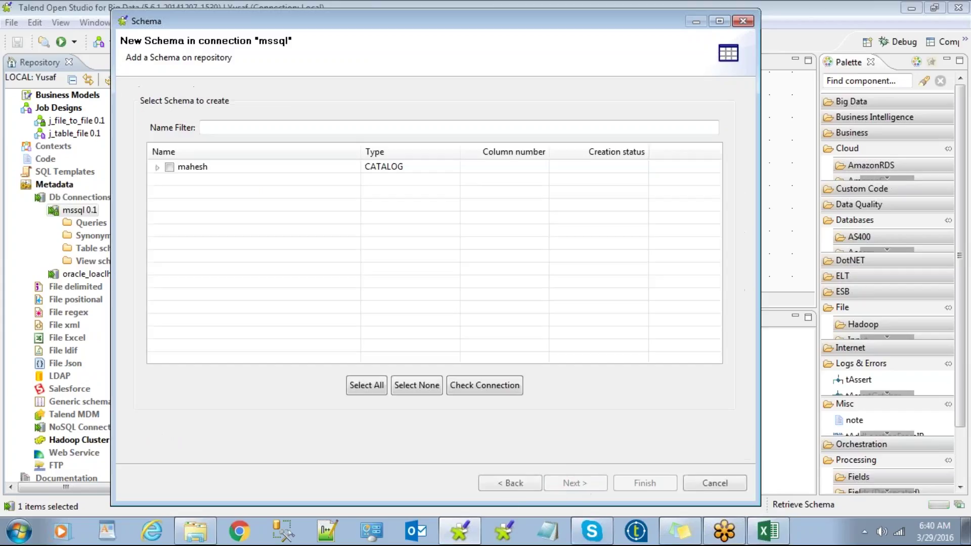
{"action": "left_click", "coordinate": [158, 167]}
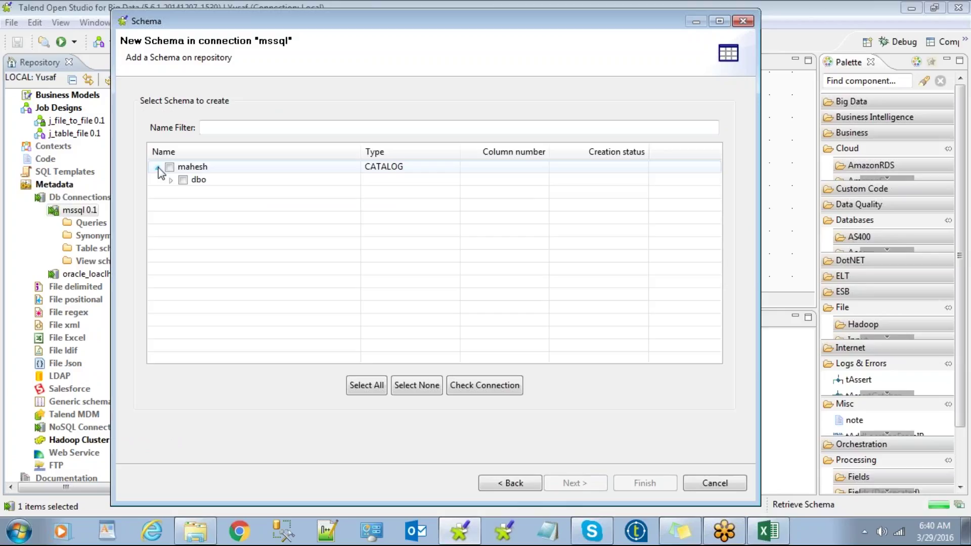
{"action": "left_click", "coordinate": [183, 179]}
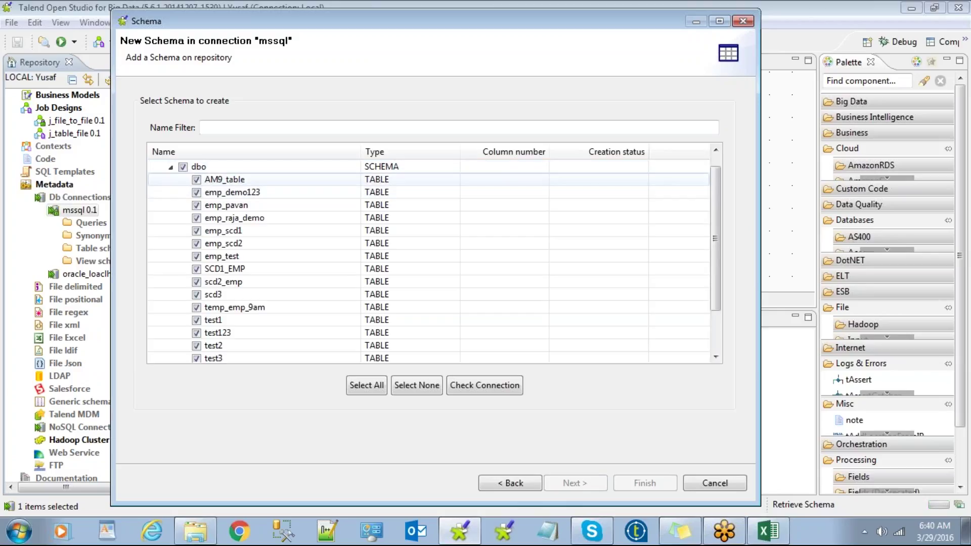
{"action": "left_click", "coordinate": [183, 167]}
{"action": "left_click", "coordinate": [197, 179]}
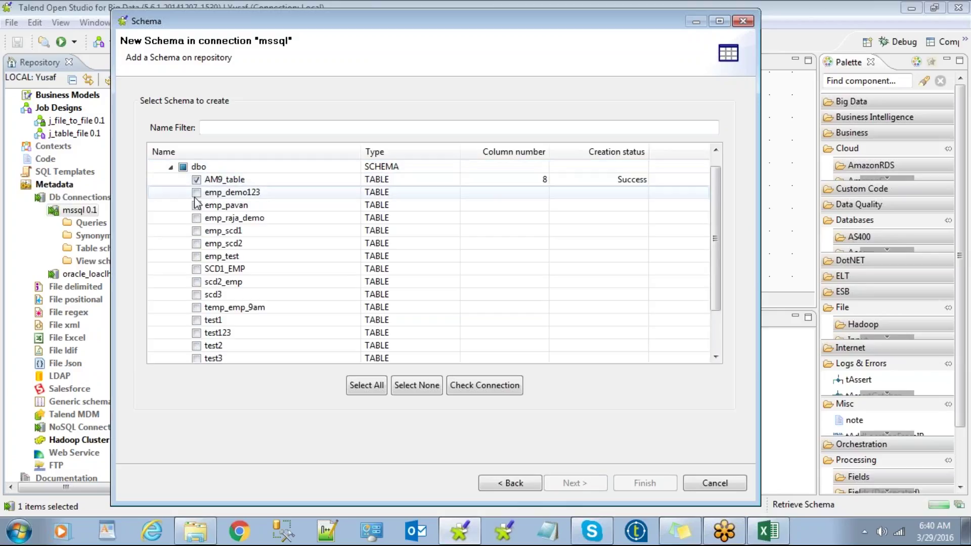
{"action": "left_click", "coordinate": [196, 193]}
{"action": "left_click", "coordinate": [196, 205]}
{"action": "left_click", "coordinate": [196, 243]}
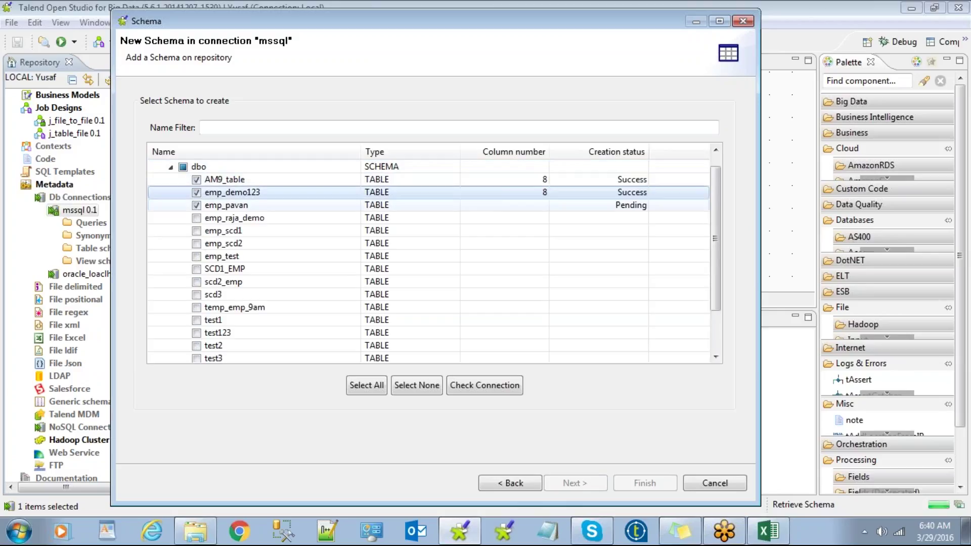
{"action": "left_click", "coordinate": [196, 281]}
{"action": "left_click", "coordinate": [196, 320]}
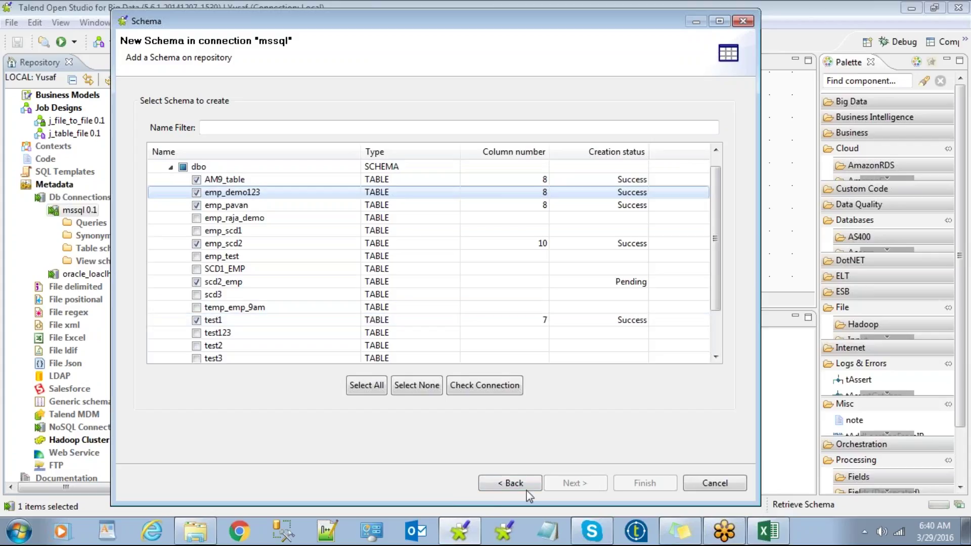
{"action": "left_click", "coordinate": [715, 482]}
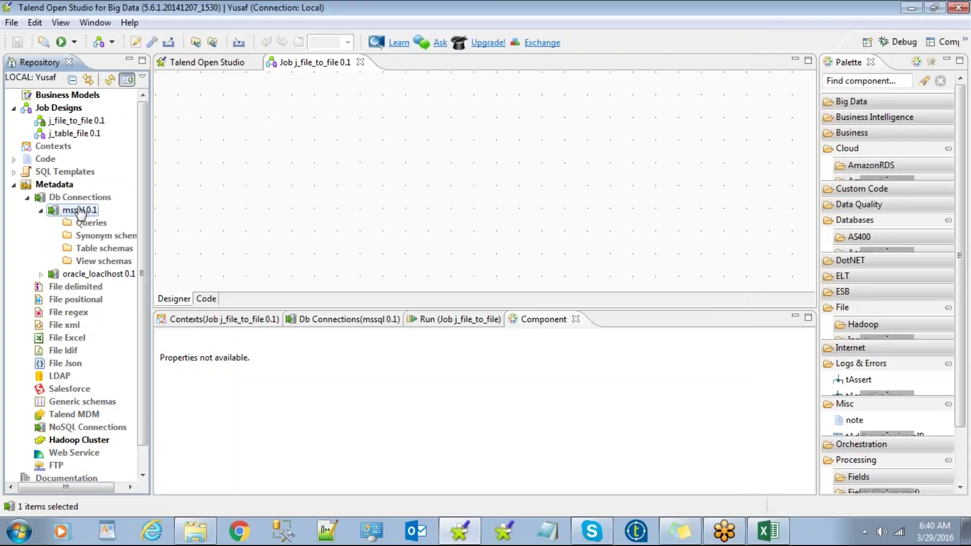
{"action": "right_click", "coordinate": [80, 210]}
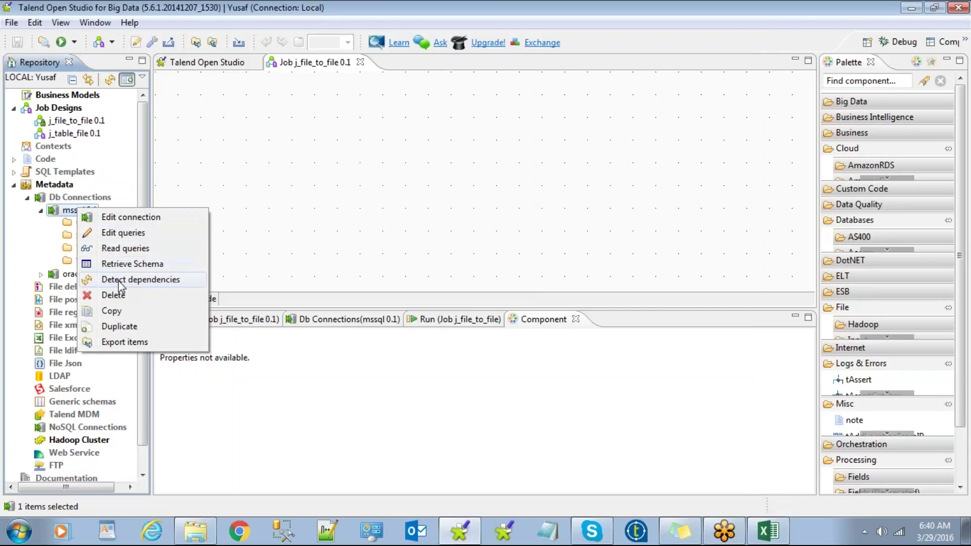
Step: Retrieve mssql schemas again, ticking AM9_table, emp_demo123, emp_pavan, emp_raja_demo, scd3, temp_emp_9am and test1
{"action": "left_click", "coordinate": [122, 263]}
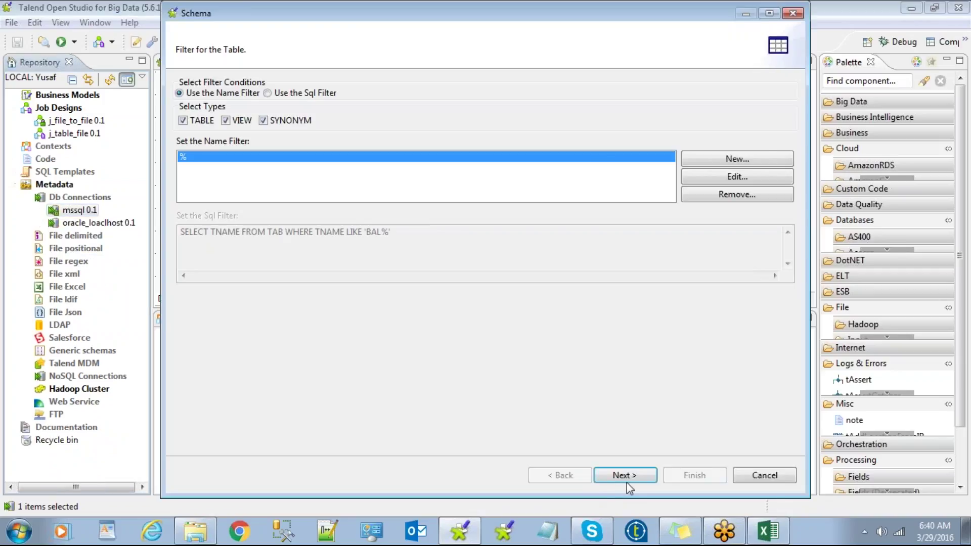
{"action": "left_click", "coordinate": [626, 482]}
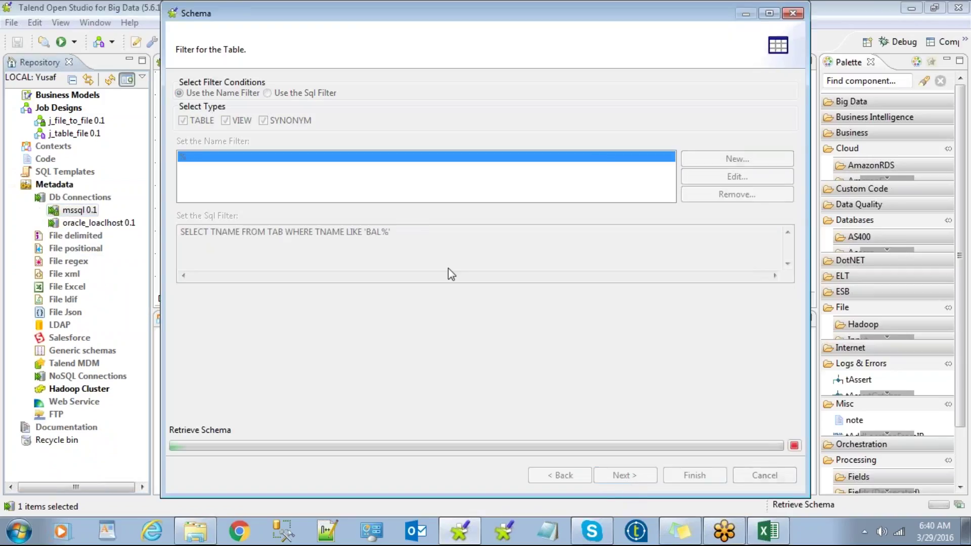
{"action": "left_click", "coordinate": [207, 160]}
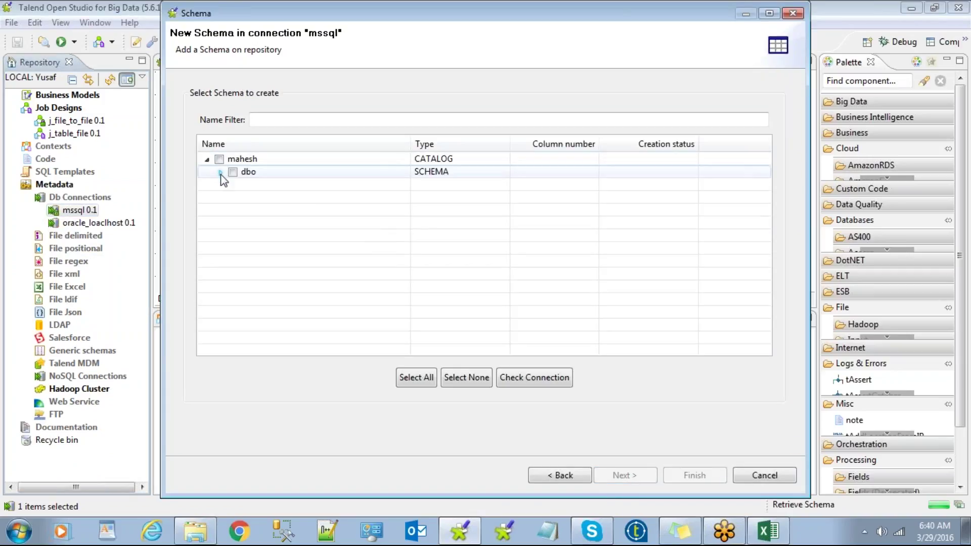
{"action": "left_click", "coordinate": [220, 171]}
{"action": "left_click", "coordinate": [246, 172]}
{"action": "left_click", "coordinate": [246, 184]}
{"action": "left_click", "coordinate": [246, 198]}
{"action": "left_click", "coordinate": [246, 210]}
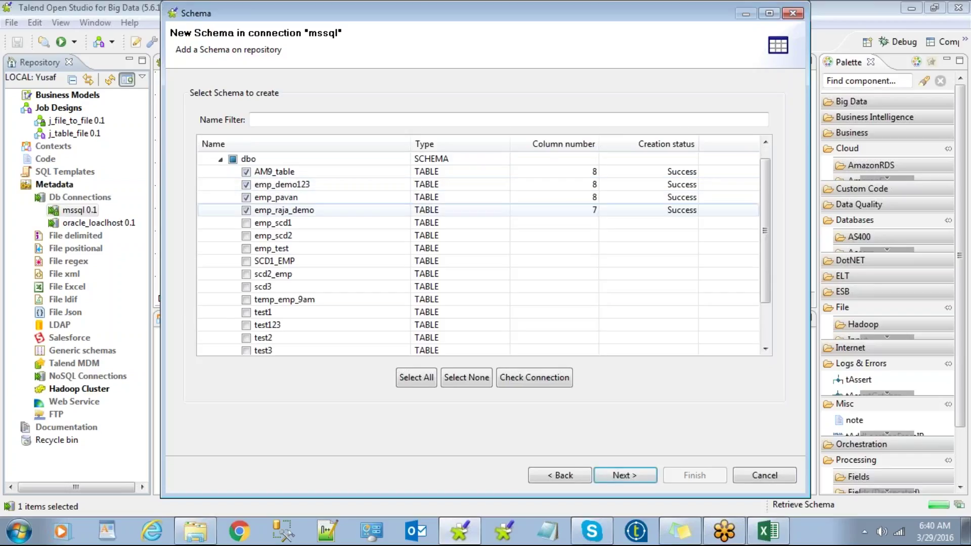
{"action": "left_click_drag", "start_coordinate": [541, 21], "coordinate": [395, 26]}
{"action": "left_click", "coordinate": [100, 286]}
{"action": "left_click", "coordinate": [100, 299]}
{"action": "left_click", "coordinate": [100, 312]}
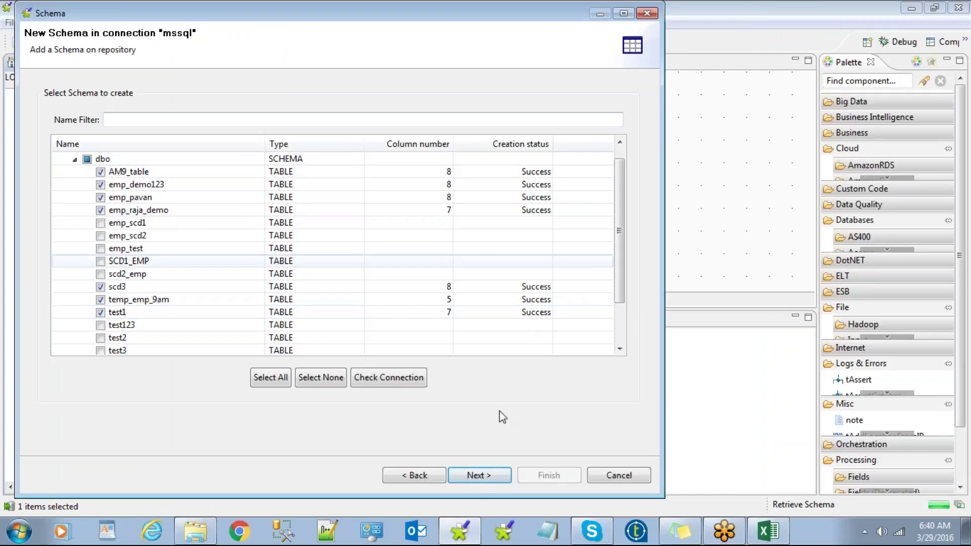
Step: Review each retrieved table's columns and save the seven schemas
{"action": "left_click", "coordinate": [476, 482]}
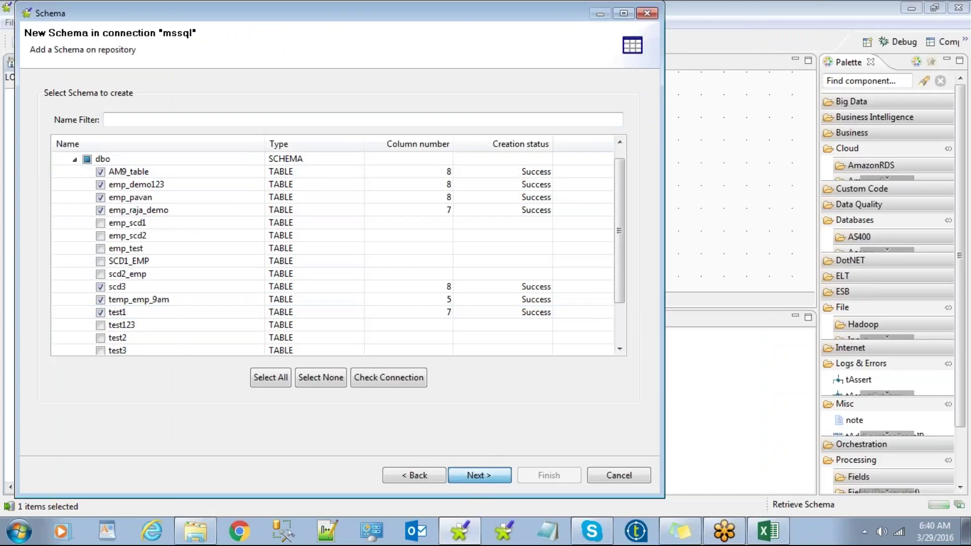
{"action": "left_click", "coordinate": [89, 172]}
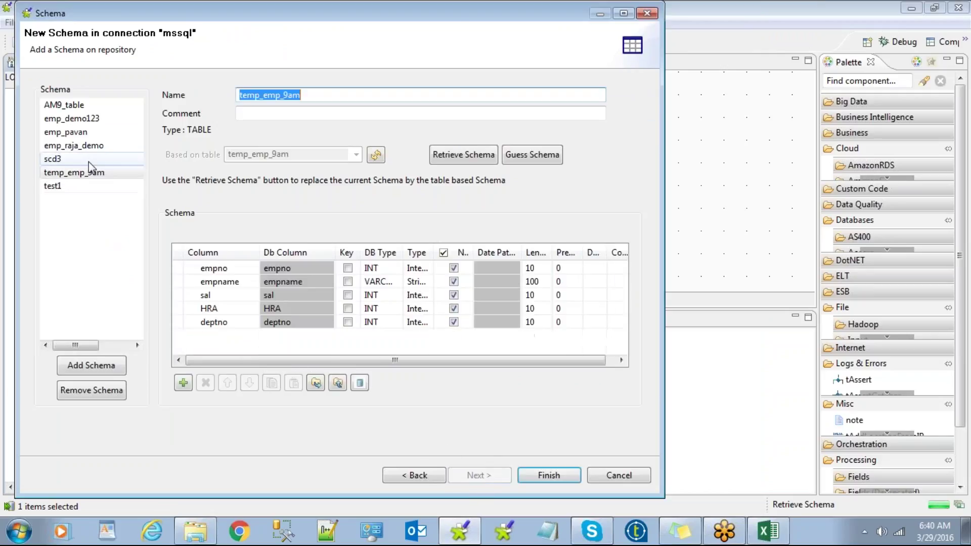
{"action": "left_click", "coordinate": [89, 158]}
{"action": "left_click", "coordinate": [86, 145]}
{"action": "left_click", "coordinate": [84, 119]}
{"action": "left_click", "coordinate": [76, 106]}
{"action": "left_click", "coordinate": [86, 132]}
{"action": "left_click", "coordinate": [88, 147]}
{"action": "left_click", "coordinate": [85, 159]}
{"action": "left_click", "coordinate": [78, 173]}
{"action": "left_click", "coordinate": [74, 187]}
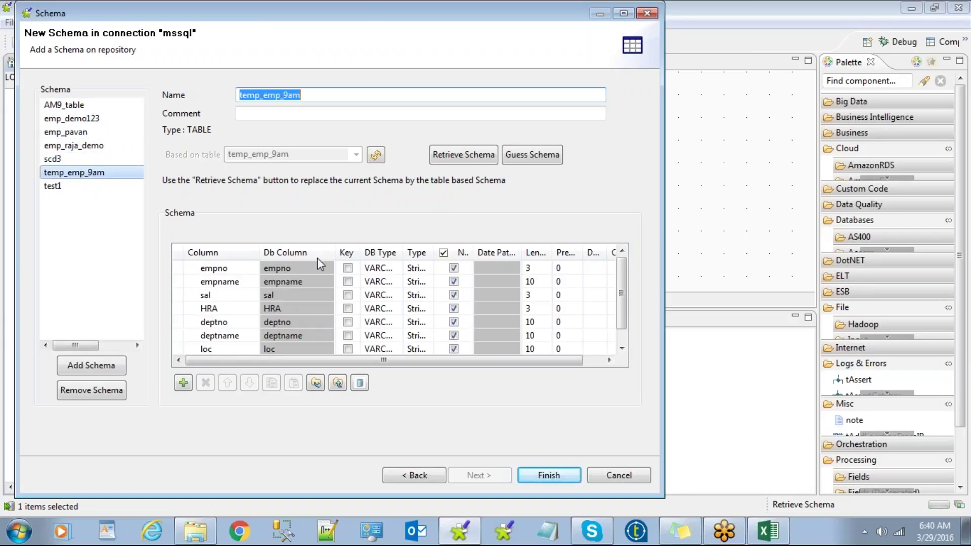
{"action": "left_click", "coordinate": [554, 481]}
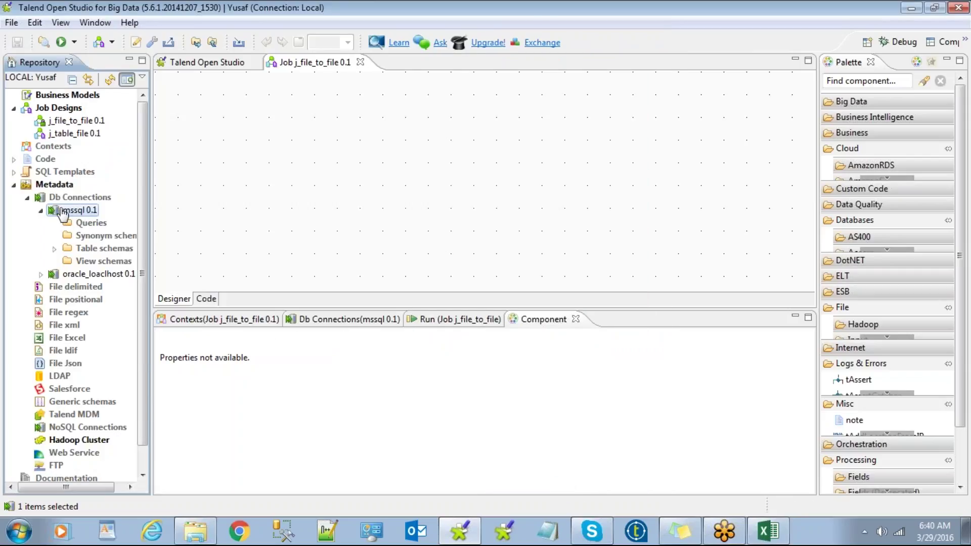
{"action": "left_click", "coordinate": [55, 249]}
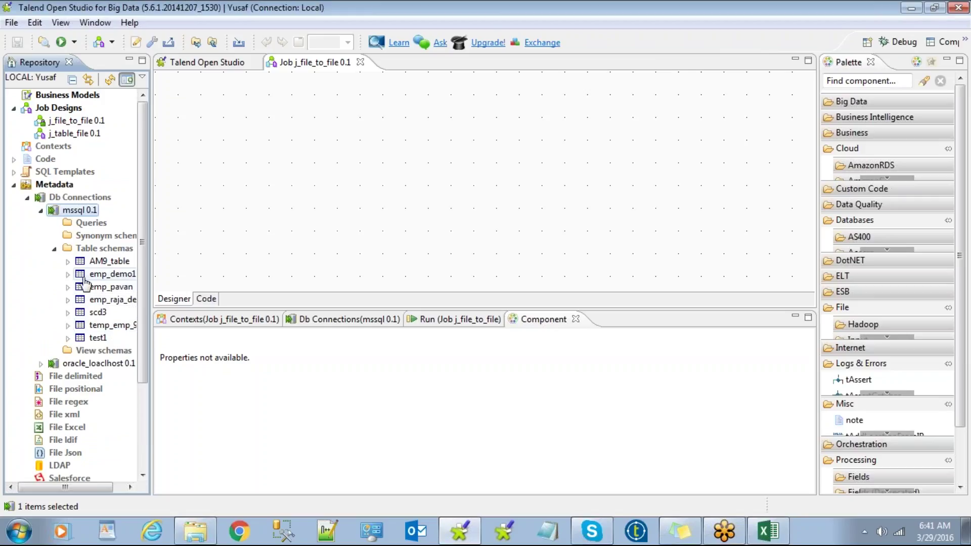
{"action": "left_click", "coordinate": [54, 248]}
{"action": "left_click", "coordinate": [41, 210]}
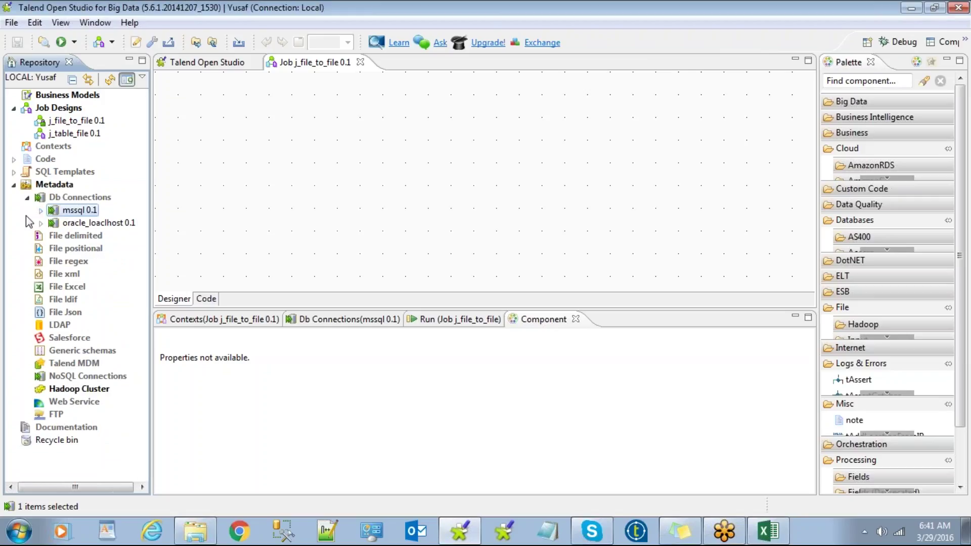
{"action": "left_click", "coordinate": [67, 225]}
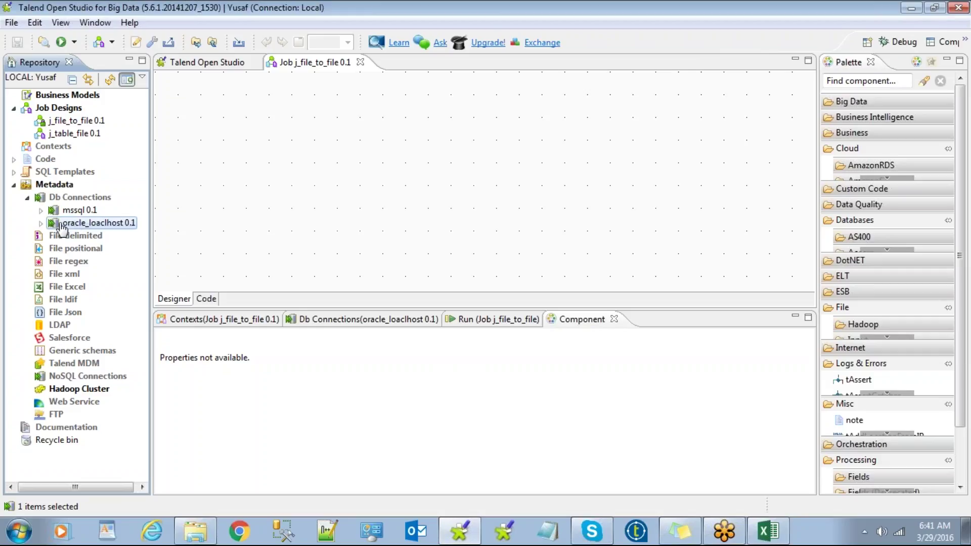
{"action": "left_click", "coordinate": [41, 223]}
{"action": "left_click", "coordinate": [41, 223]}
Step: Run Retrieve Schema on oracle_loaclhost 0.1 and accept the % name filter
{"action": "right_click", "coordinate": [73, 225]}
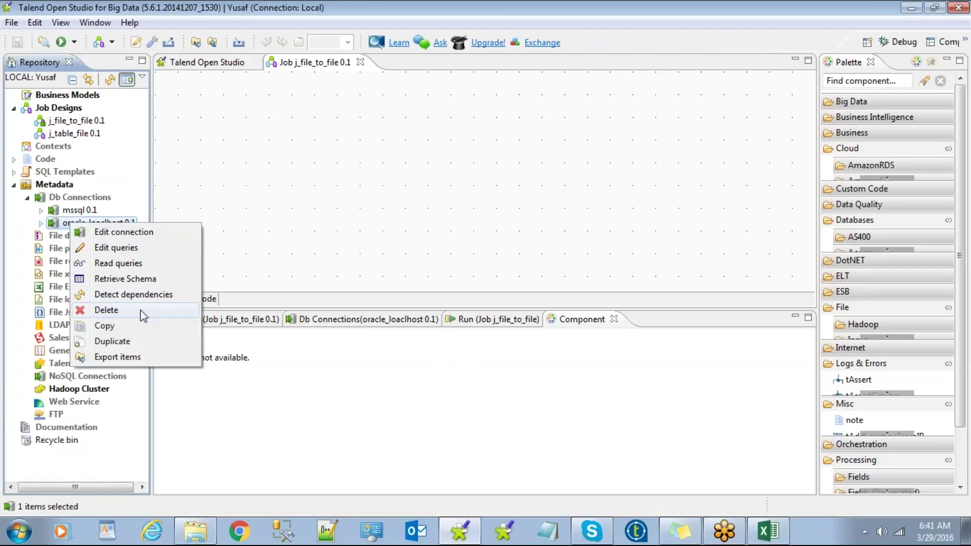
{"action": "left_click", "coordinate": [140, 281]}
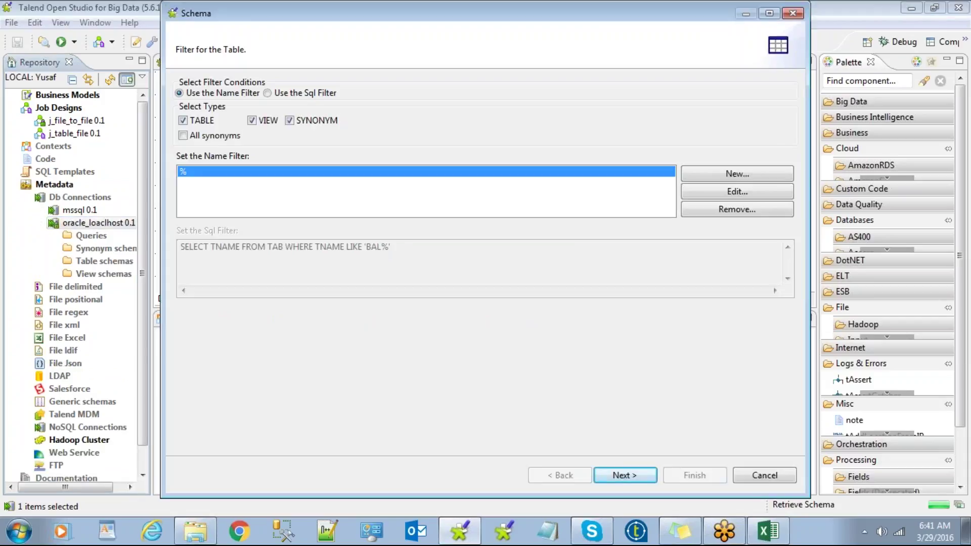
{"action": "left_click", "coordinate": [627, 476]}
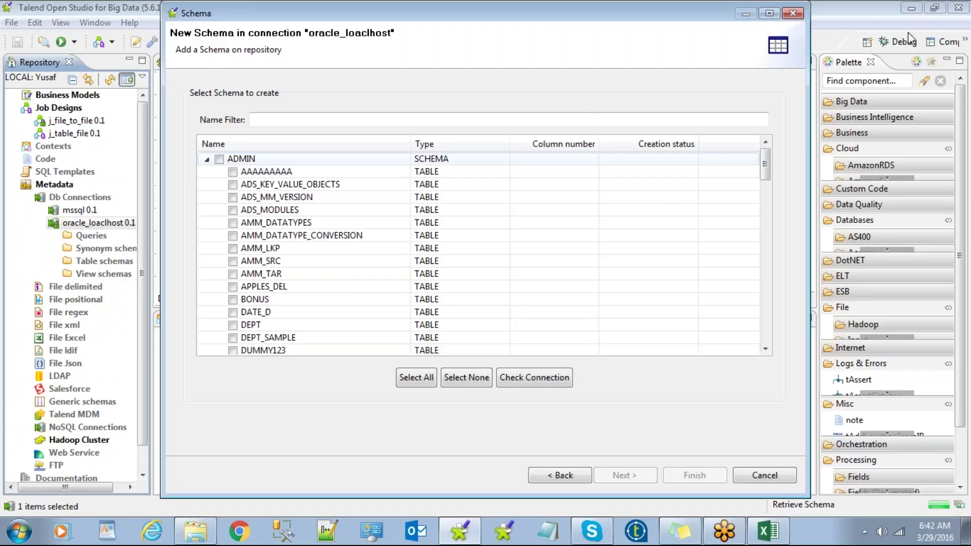
Step: Close the unresponsive Schema window and choose Close the program in the Windows prompt
{"action": "left_click", "coordinate": [955, 30]}
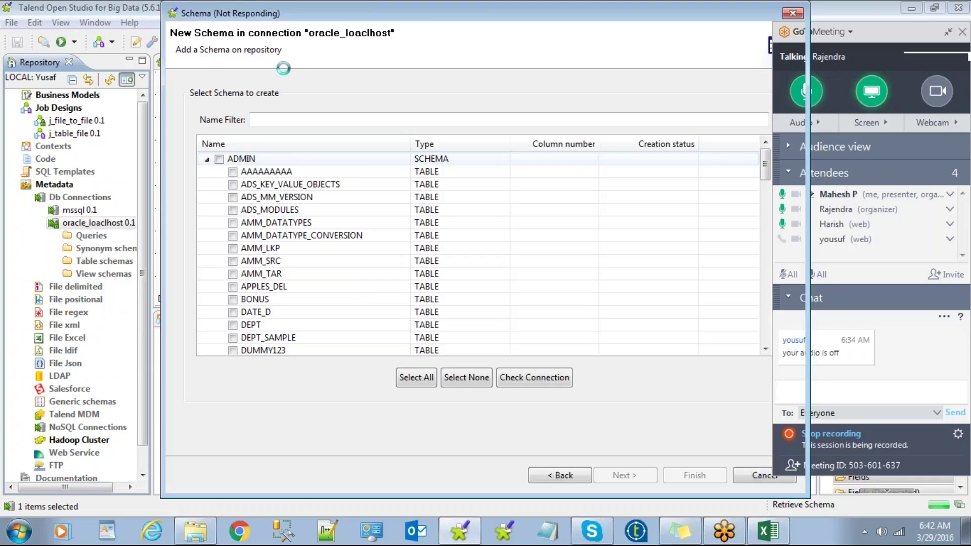
{"action": "left_click_drag", "start_coordinate": [352, 15], "coordinate": [168, 19]}
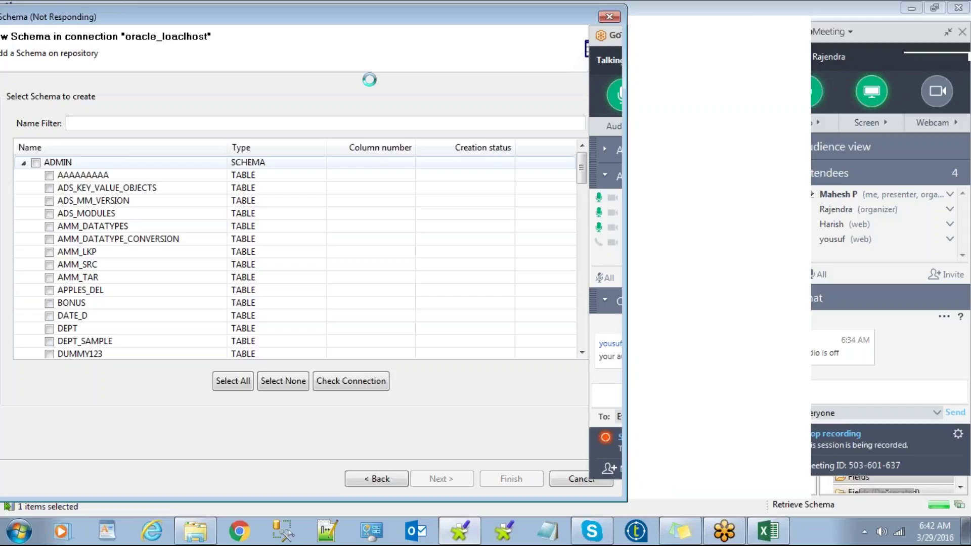
{"action": "left_click_drag", "start_coordinate": [371, 20], "coordinate": [450, 148]}
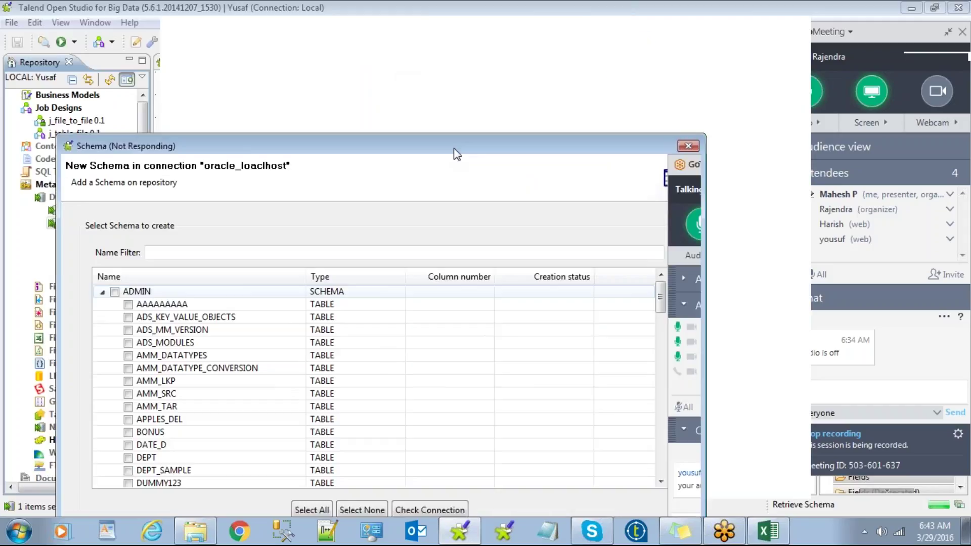
{"action": "left_click", "coordinate": [687, 147]}
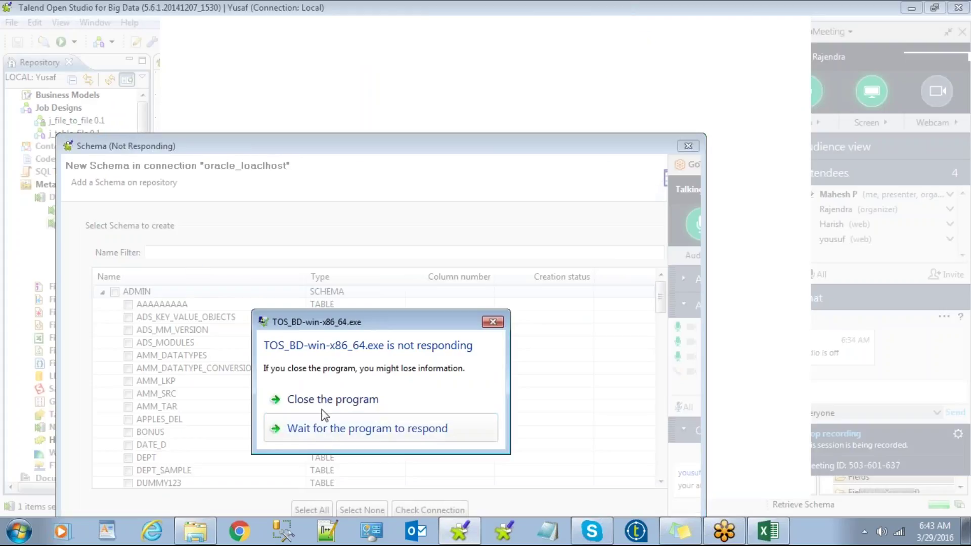
{"action": "left_click", "coordinate": [302, 399]}
{"action": "left_click", "coordinate": [472, 415]}
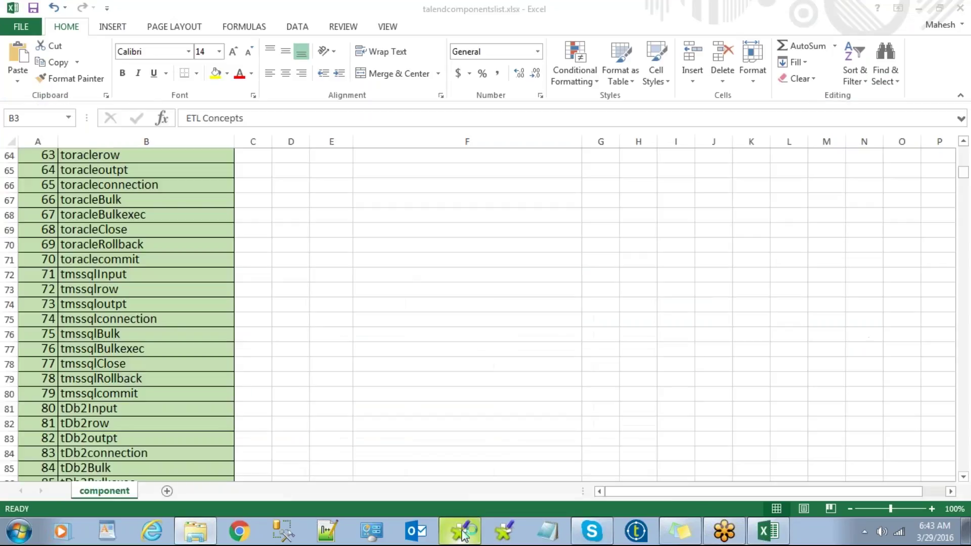
Step: Relaunch Talend Open Studio, minimize the Excel workbook, and refresh the desktop
{"action": "left_click", "coordinate": [461, 532]}
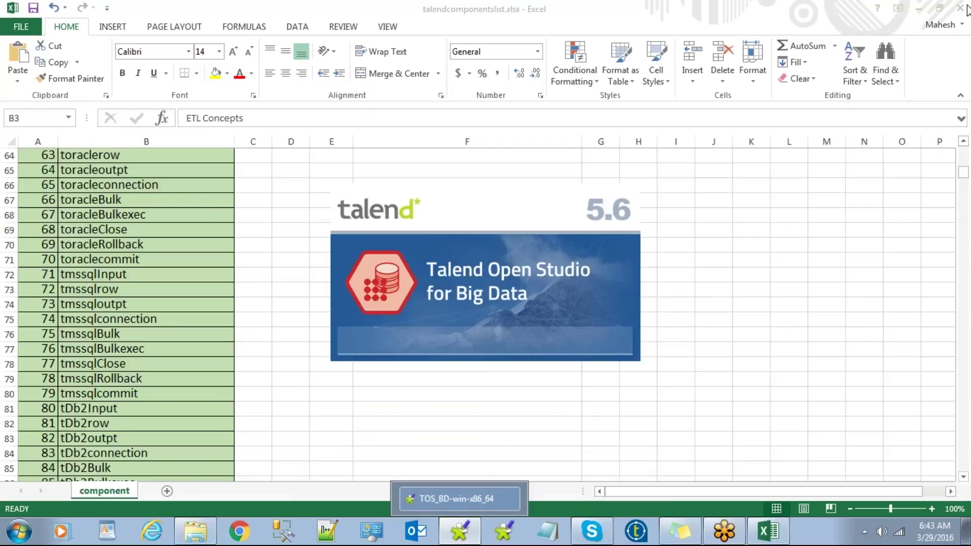
{"action": "left_click", "coordinate": [920, 10]}
{"action": "right_click", "coordinate": [137, 152]}
{"action": "left_click", "coordinate": [176, 193]}
{"action": "right_click", "coordinate": [105, 159]}
{"action": "left_click", "coordinate": [137, 200]}
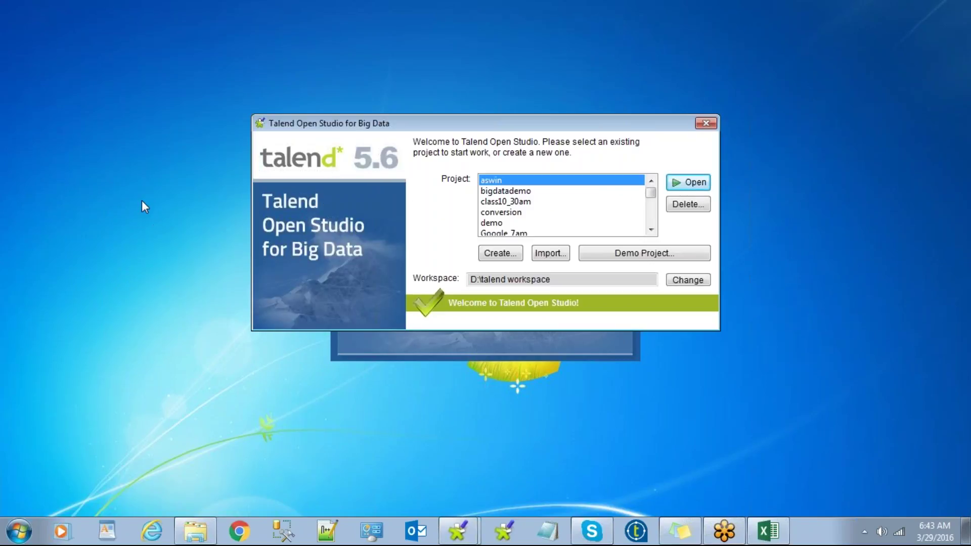
Step: Select the personal project at the bottom of the project list and open it
{"action": "left_click", "coordinate": [502, 192]}
{"action": "scroll", "coordinate": [505, 208], "scroll_direction": "down", "scroll_amount": 5}
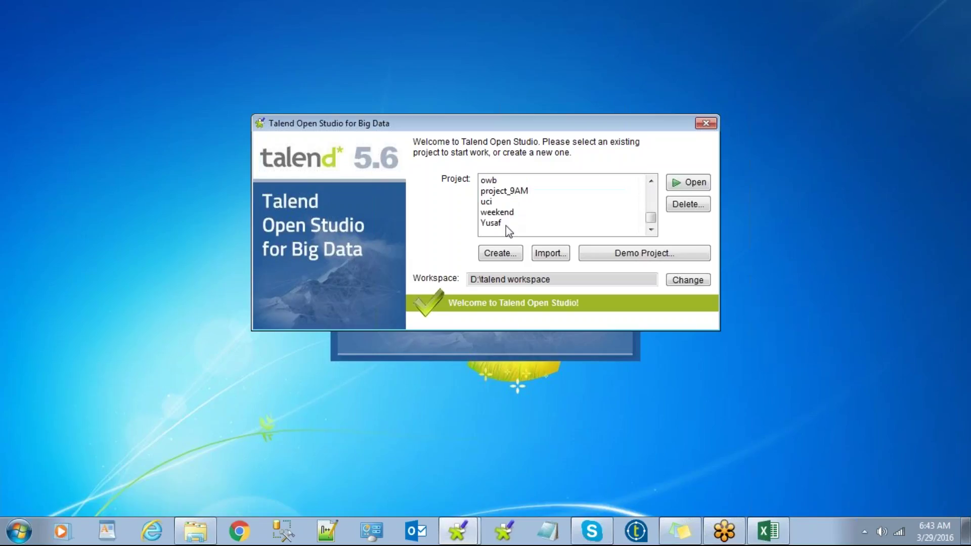
{"action": "left_click", "coordinate": [501, 222]}
{"action": "left_click", "coordinate": [690, 182]}
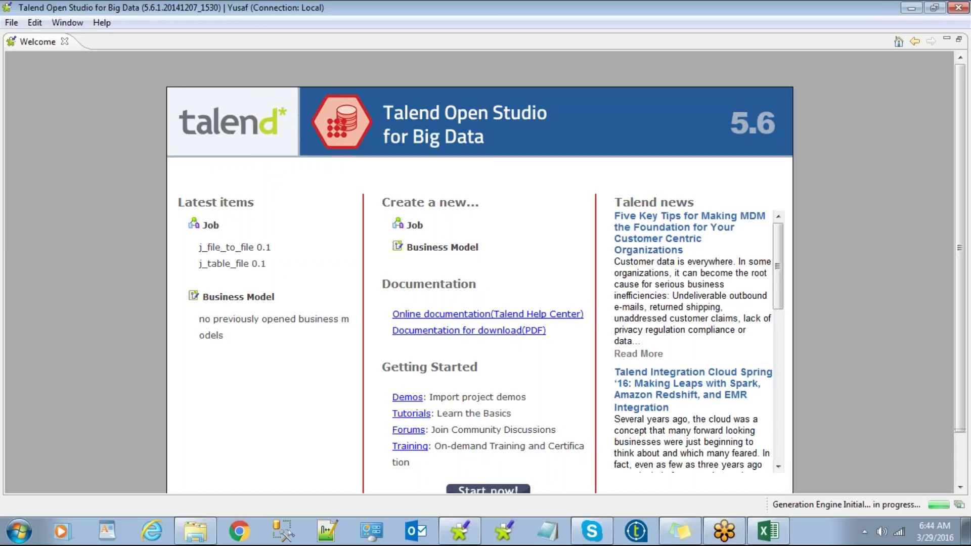
Step: Enter the workbench, expand Job Designs and Metadata, then switch to Windows Explorer
{"action": "left_click", "coordinate": [499, 491]}
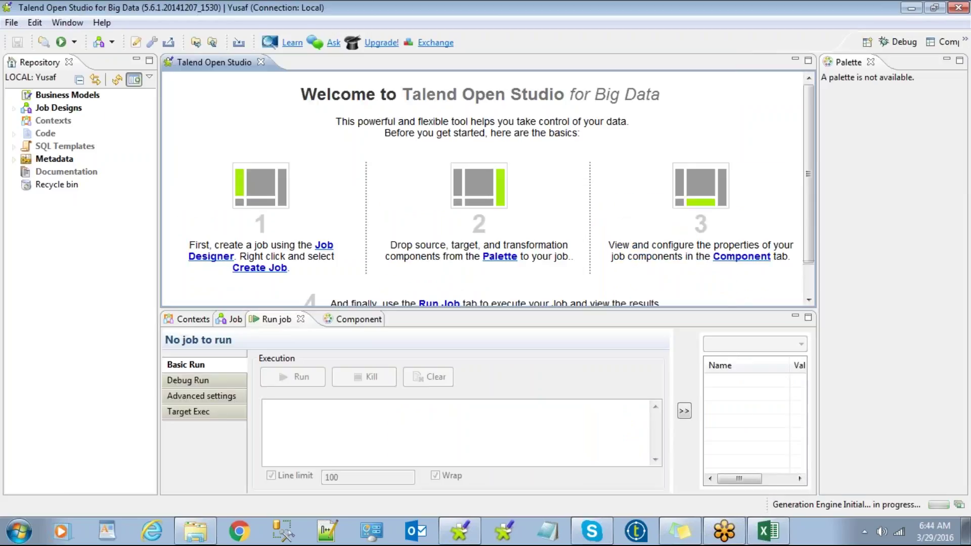
{"action": "left_click", "coordinate": [14, 109]}
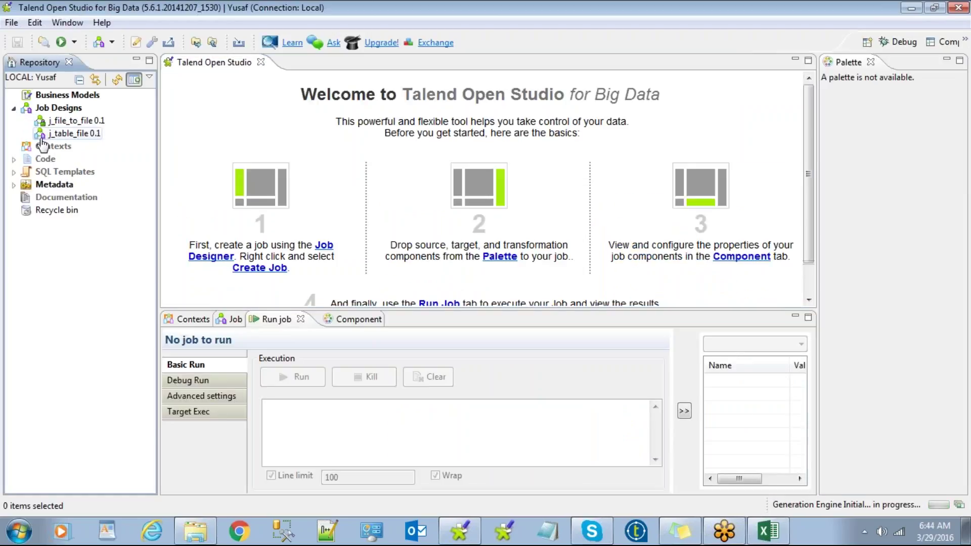
{"action": "left_click", "coordinate": [14, 185]}
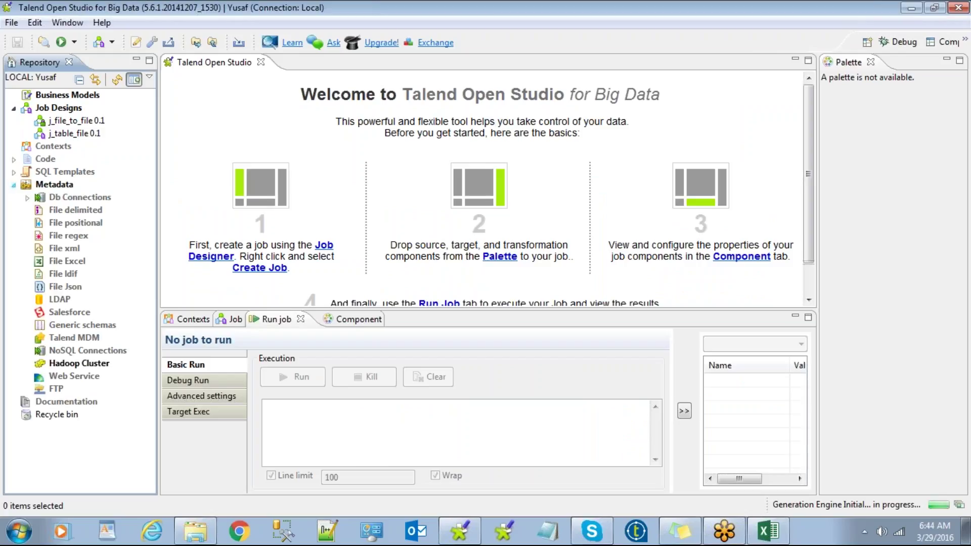
{"action": "left_click", "coordinate": [197, 533]}
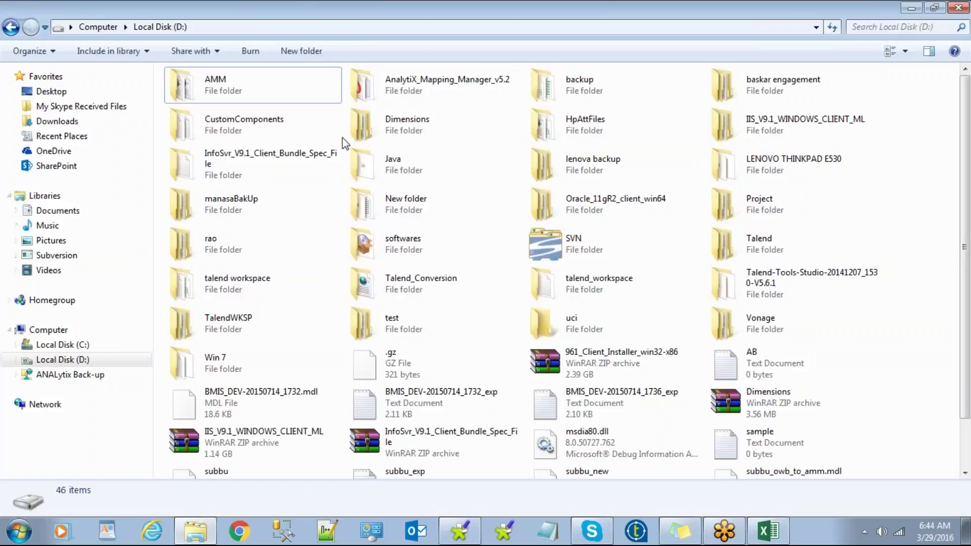
Step: Navigate in Explorer to the Desktop\12AM\lookup folder
{"action": "left_click", "coordinate": [442, 137]}
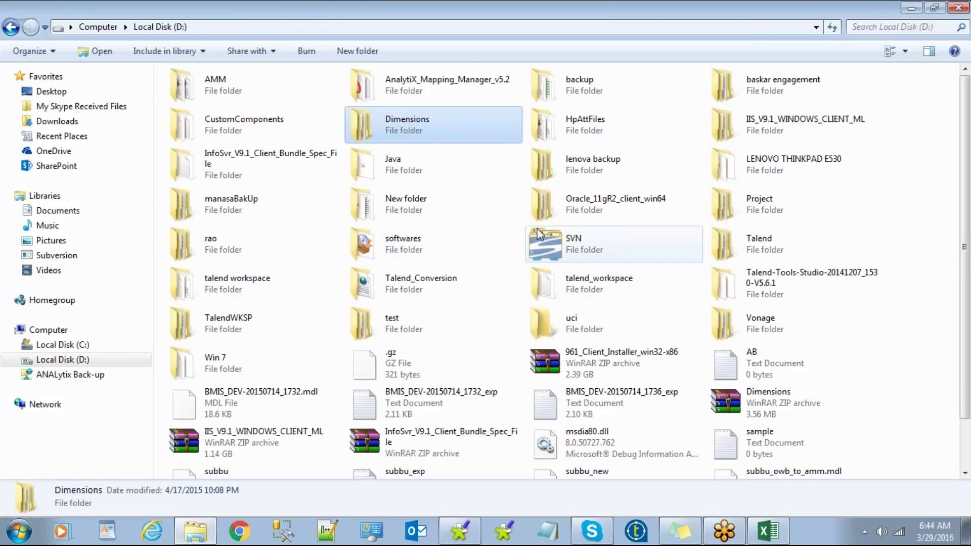
{"action": "scroll", "coordinate": [389, 223], "scroll_direction": "down", "scroll_amount": 2}
{"action": "scroll", "coordinate": [389, 223], "scroll_direction": "up", "scroll_amount": 2}
{"action": "left_click", "coordinate": [50, 91]}
{"action": "left_click", "coordinate": [195, 157]}
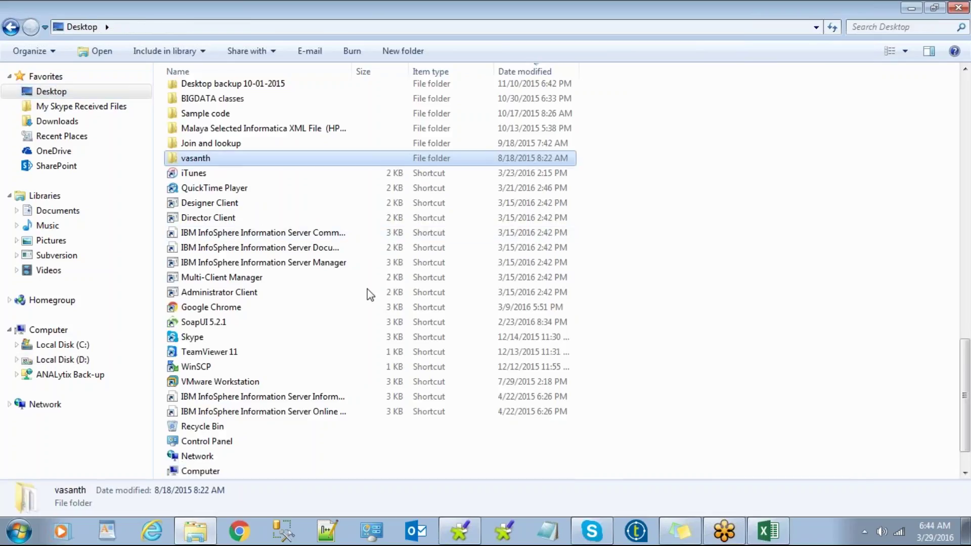
{"action": "scroll", "coordinate": [368, 290], "scroll_direction": "up", "scroll_amount": 4}
{"action": "scroll", "coordinate": [289, 359], "scroll_direction": "up", "scroll_amount": 6}
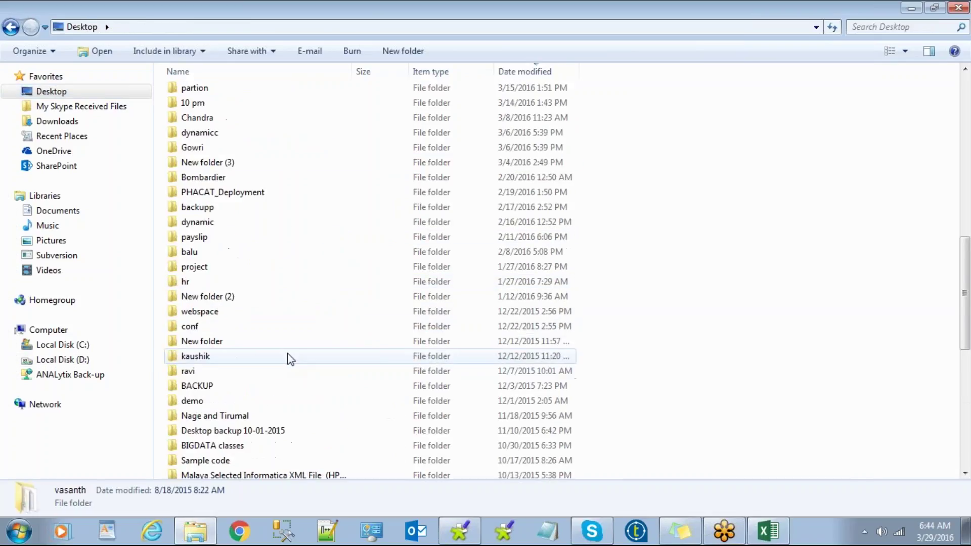
{"action": "scroll", "coordinate": [289, 359], "scroll_direction": "up", "scroll_amount": 1}
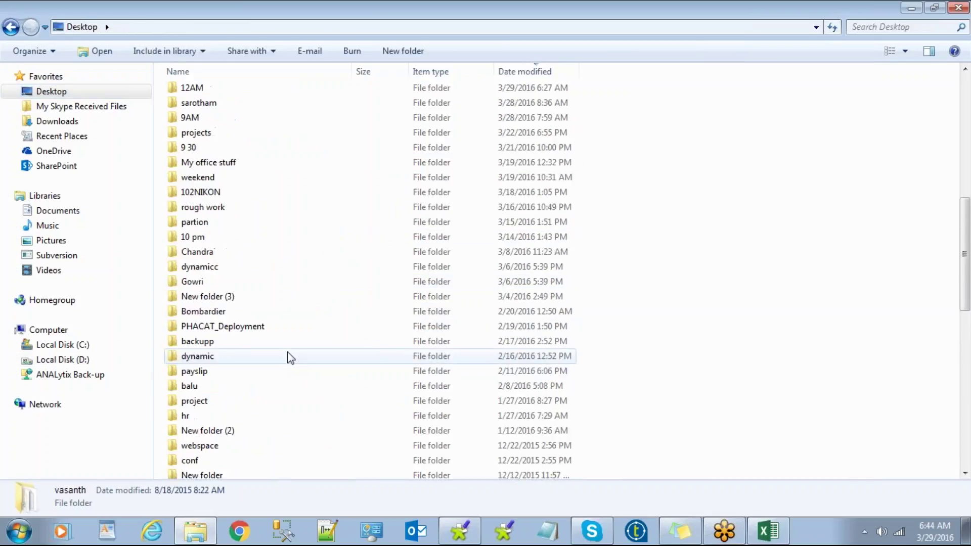
{"action": "scroll", "coordinate": [289, 358], "scroll_direction": "up", "scroll_amount": 4}
{"action": "double_click", "coordinate": [212, 217]}
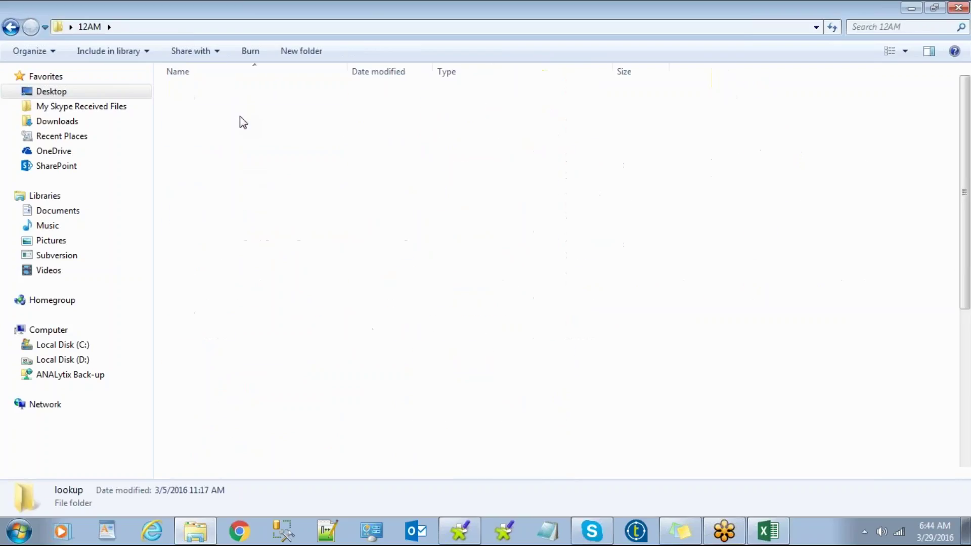
{"action": "double_click", "coordinate": [243, 122]}
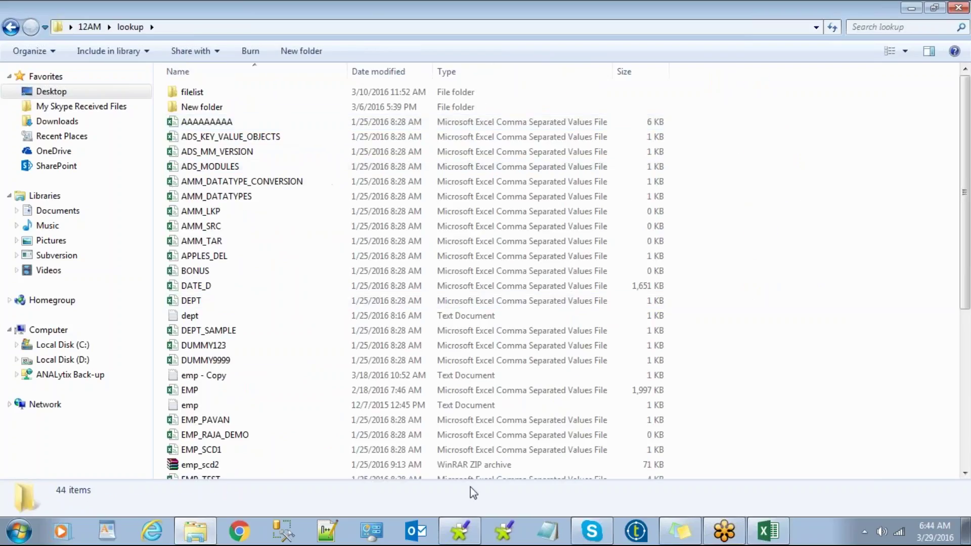
Step: Open emp - Copy in Notepad++ and select its employee data text
{"action": "left_click", "coordinate": [209, 378]}
{"action": "right_click", "coordinate": [206, 375]}
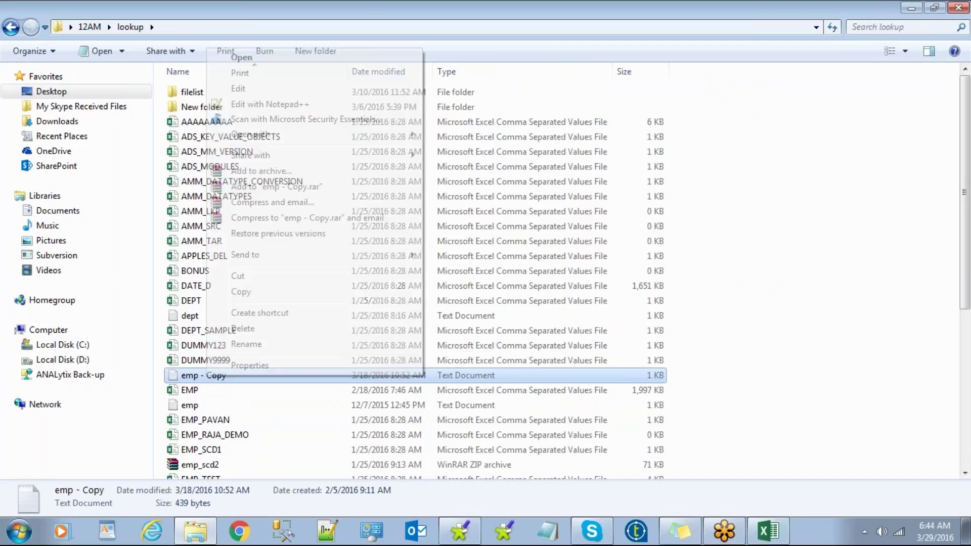
{"action": "left_click", "coordinate": [276, 106]}
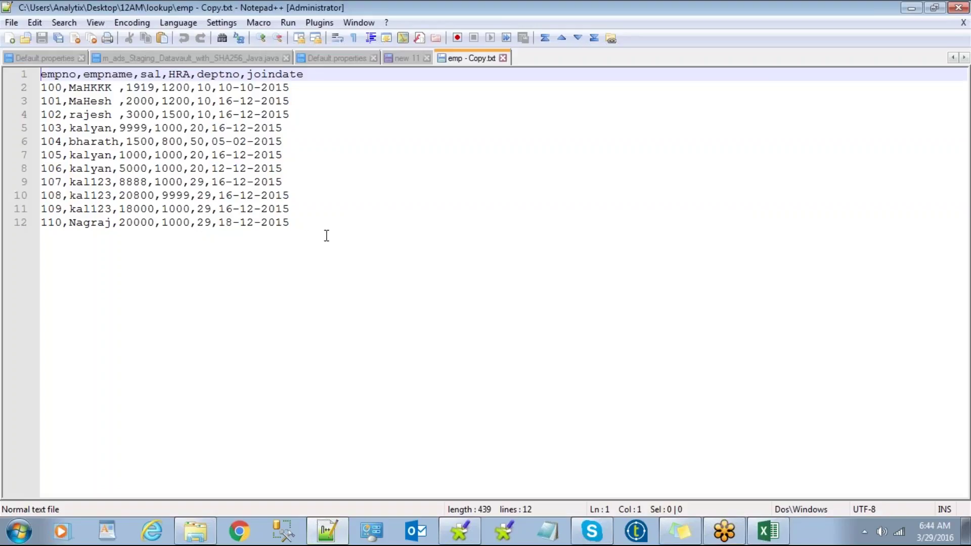
{"action": "left_click_drag", "start_coordinate": [325, 234], "coordinate": [19, 73]}
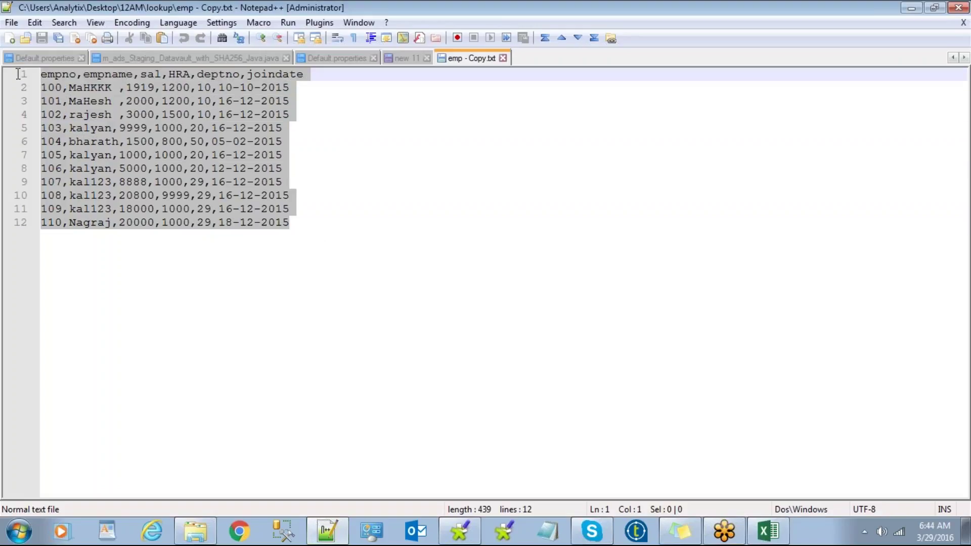
Step: Deselect the emp text in Notepad++ and return to Talend Open Studio
{"action": "left_click", "coordinate": [211, 285]}
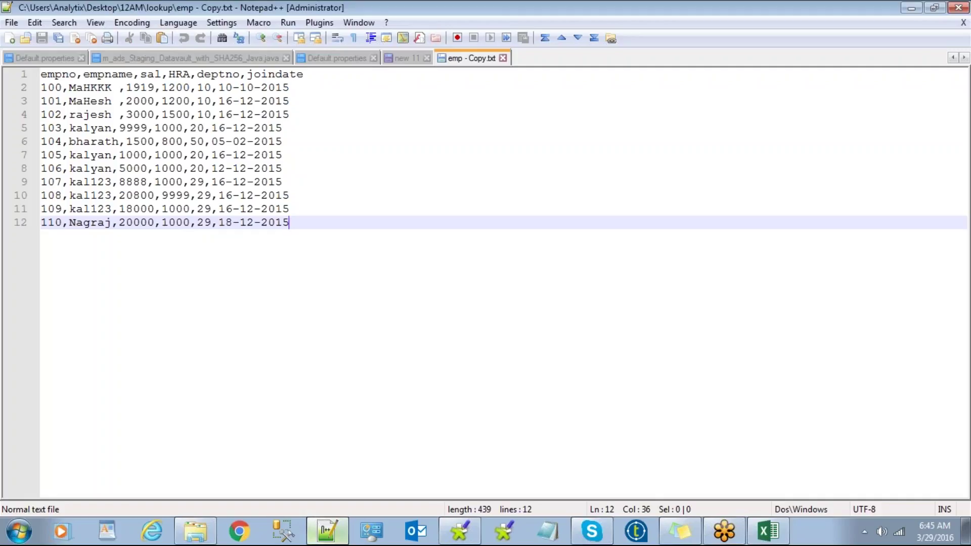
{"action": "mouse_move", "coordinate": [328, 530]}
{"action": "key", "text": "alt+Tab"}
{"action": "key", "text": "alt+Tab"}
{"action": "key", "text": "alt+Tab"}
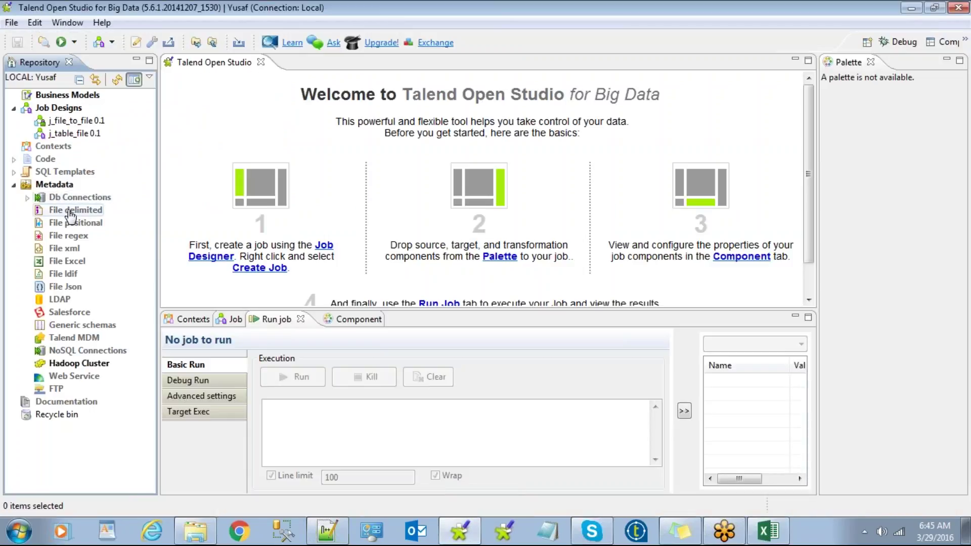
Step: Create a new File delimited metadata named 'empfile' and advance to Step 2 of 4
{"action": "left_click", "coordinate": [68, 210]}
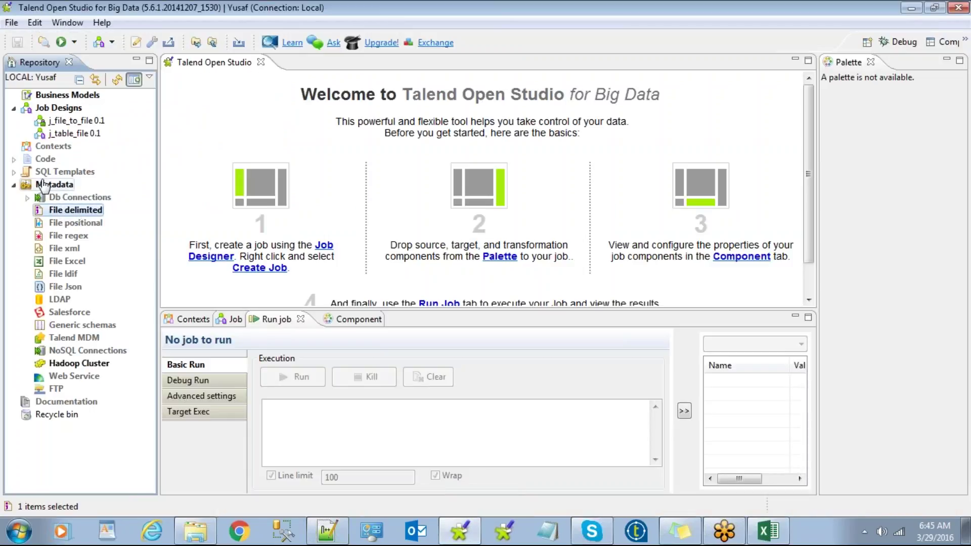
{"action": "right_click", "coordinate": [59, 217]}
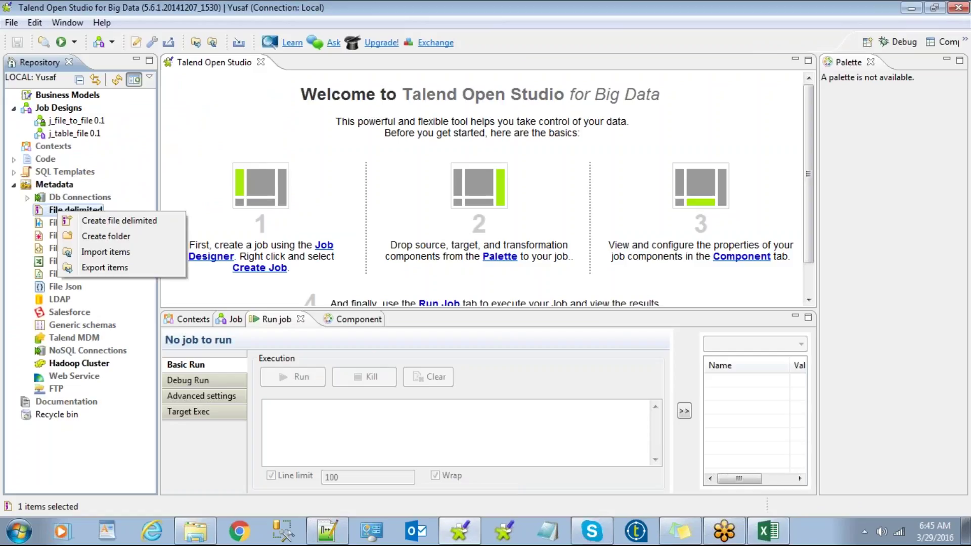
{"action": "left_click", "coordinate": [96, 224]}
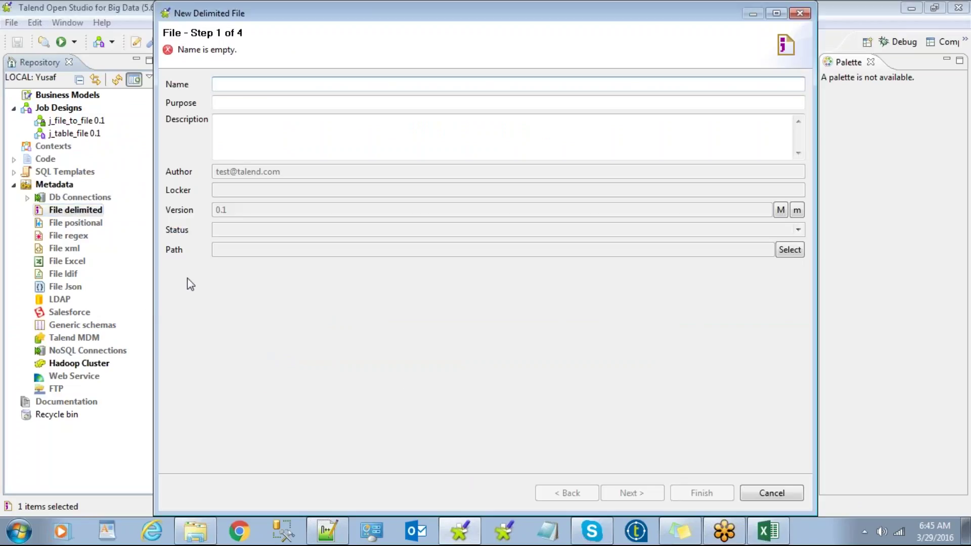
{"action": "type", "text": "emp"}
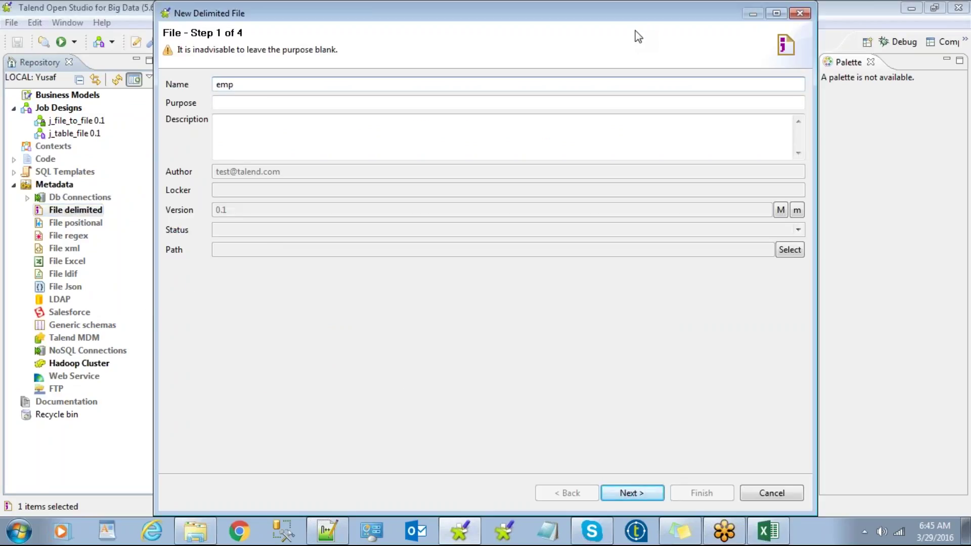
{"action": "type", "text": "file"}
{"action": "left_click", "coordinate": [622, 491]}
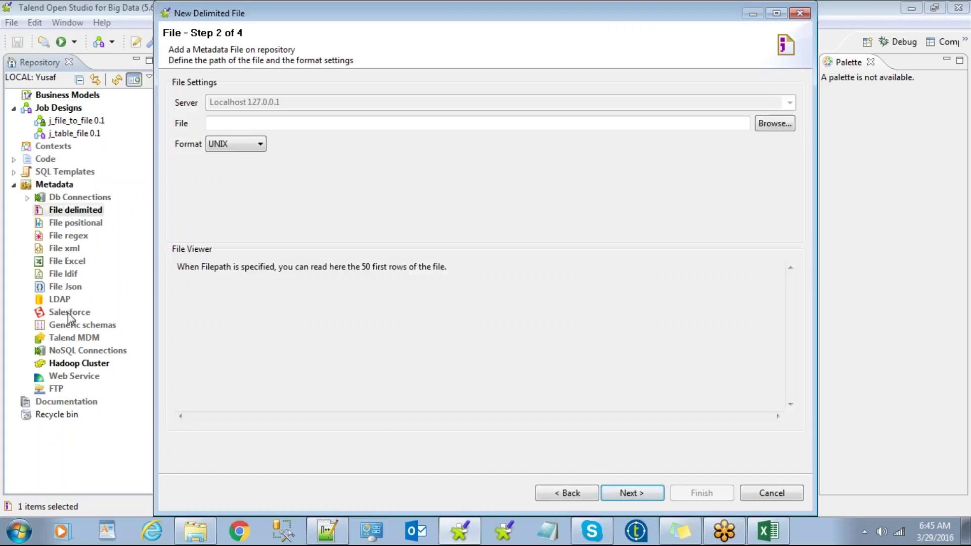
Step: Browse for the source file in the Desktop\12AM\lookup folder
{"action": "left_click", "coordinate": [255, 123]}
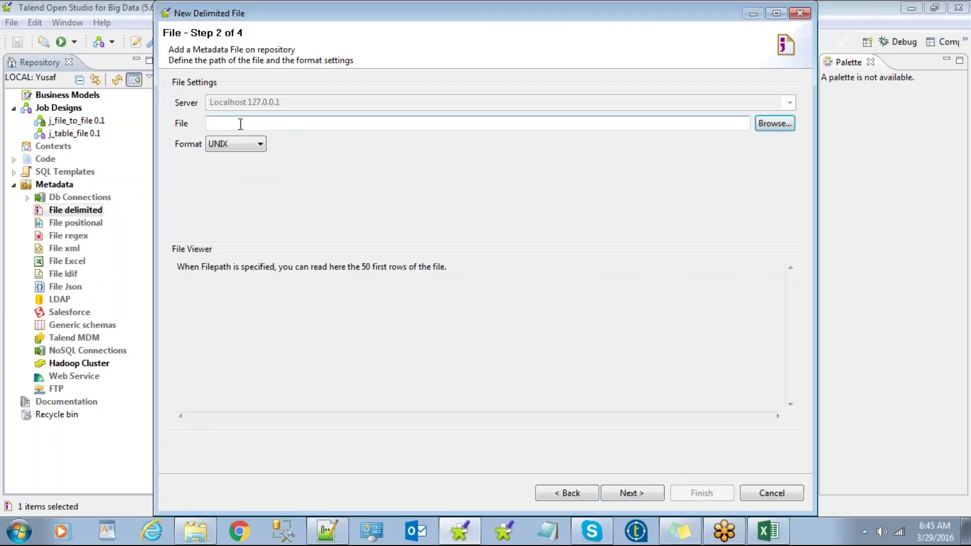
{"action": "left_click", "coordinate": [773, 124]}
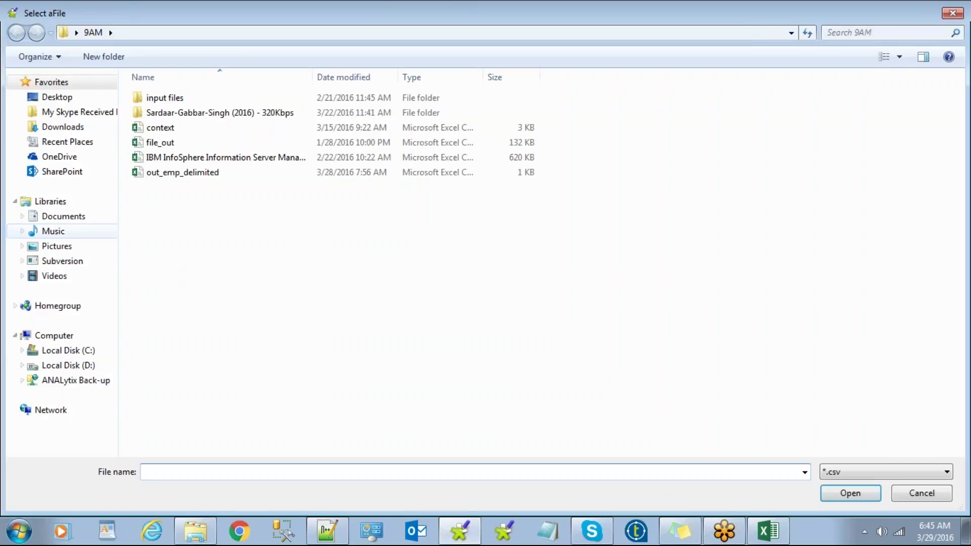
{"action": "left_click", "coordinate": [67, 97]}
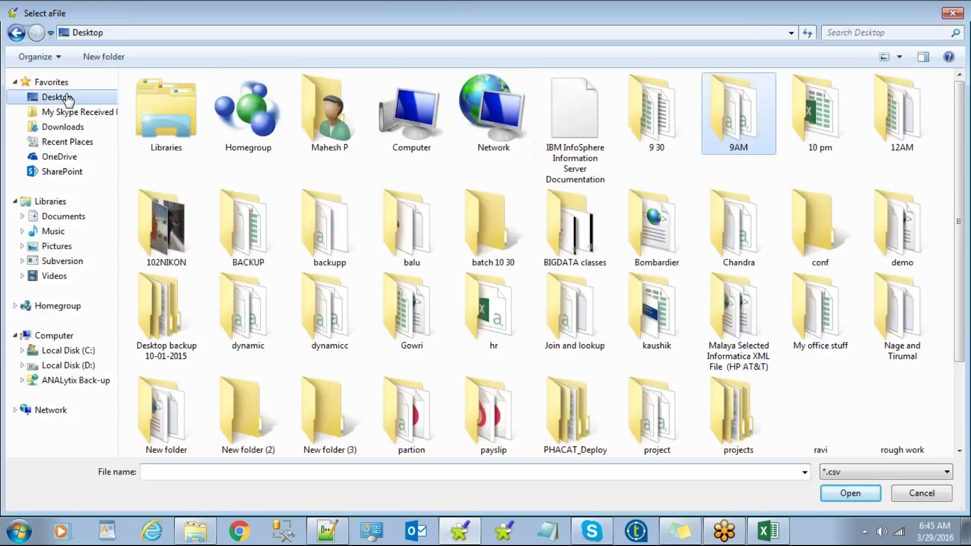
{"action": "double_click", "coordinate": [899, 106]}
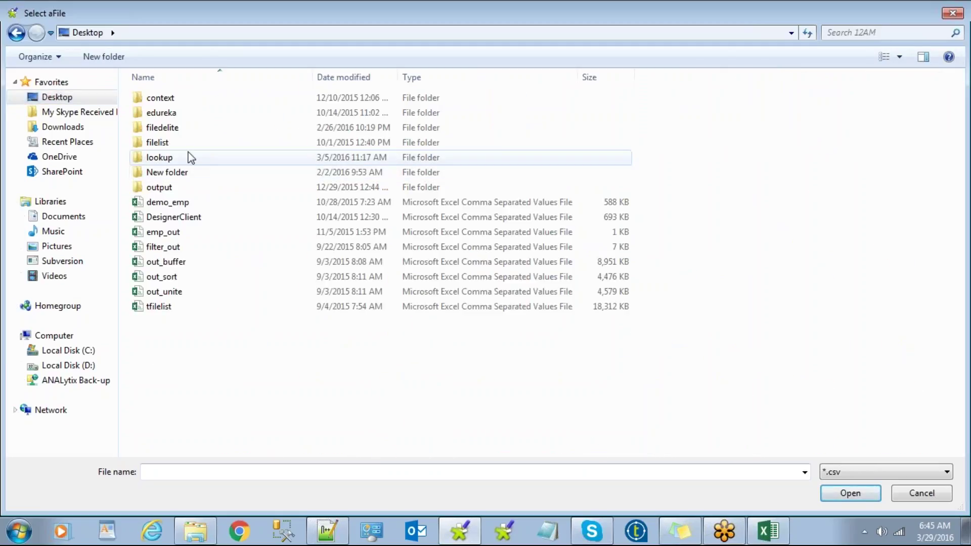
{"action": "double_click", "coordinate": [190, 157]}
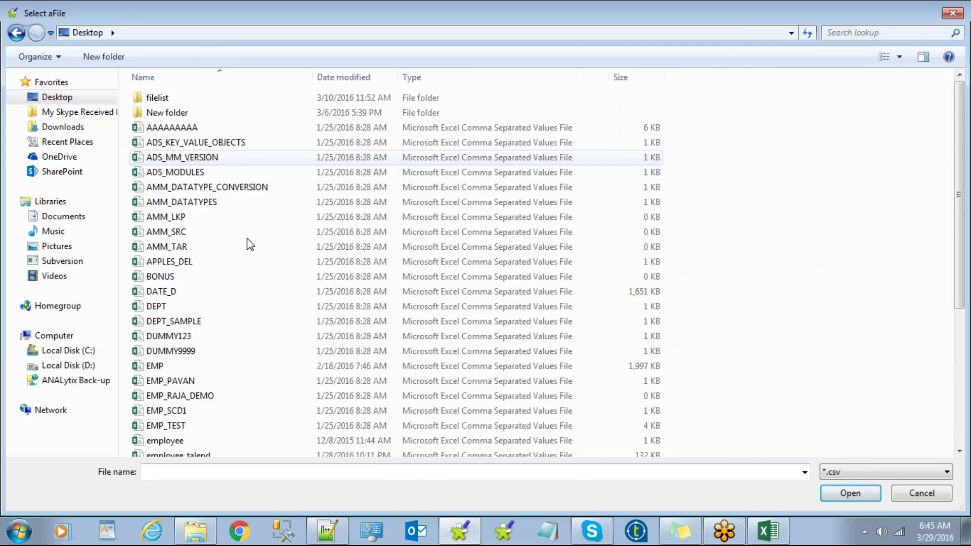
Step: Show all file types (*.*) and choose emp - Copy as the source file
{"action": "left_click", "coordinate": [855, 475]}
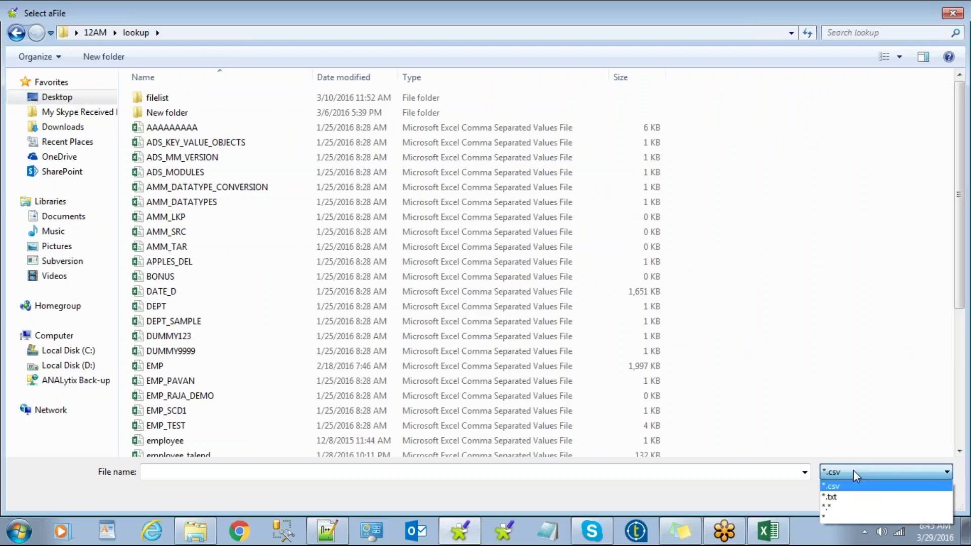
{"action": "left_click", "coordinate": [851, 507]}
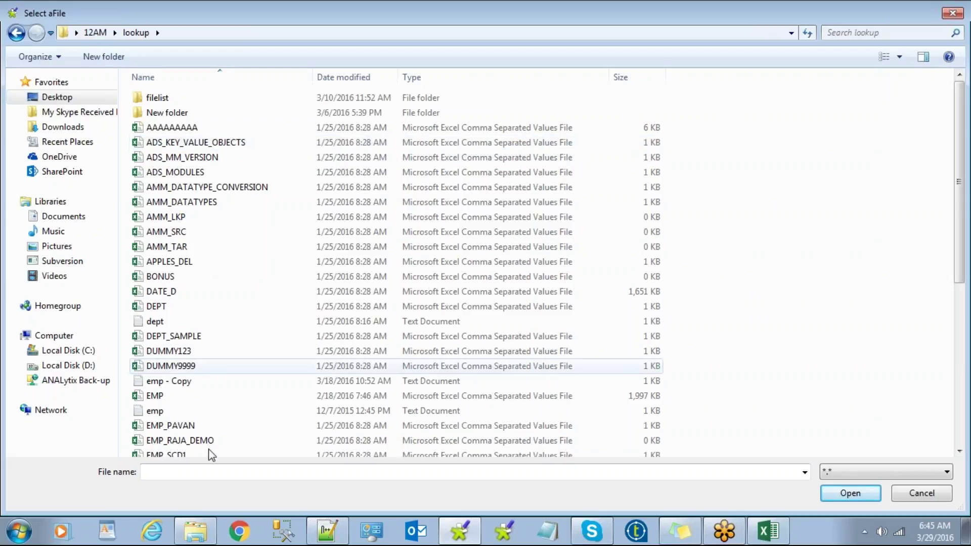
{"action": "left_click", "coordinate": [166, 382]}
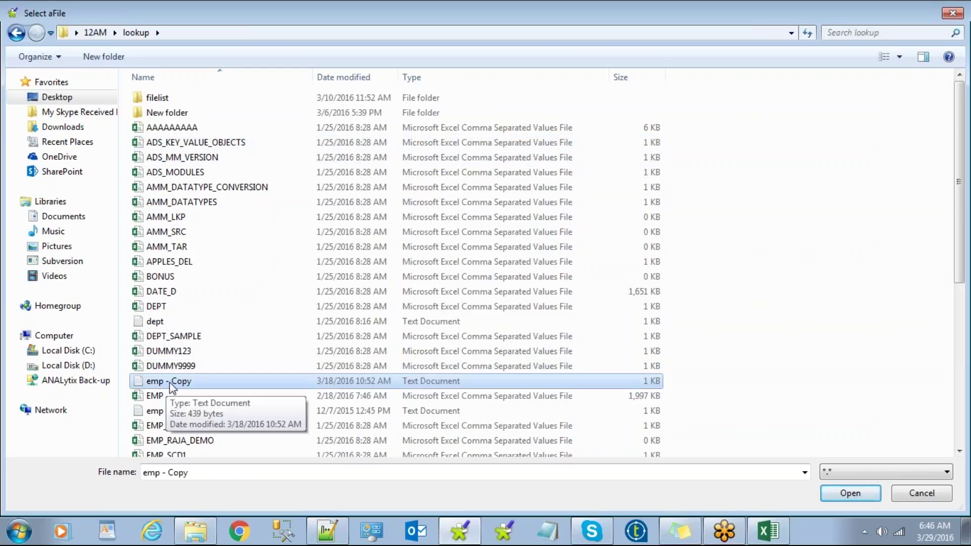
{"action": "key", "text": "alt+Tab"}
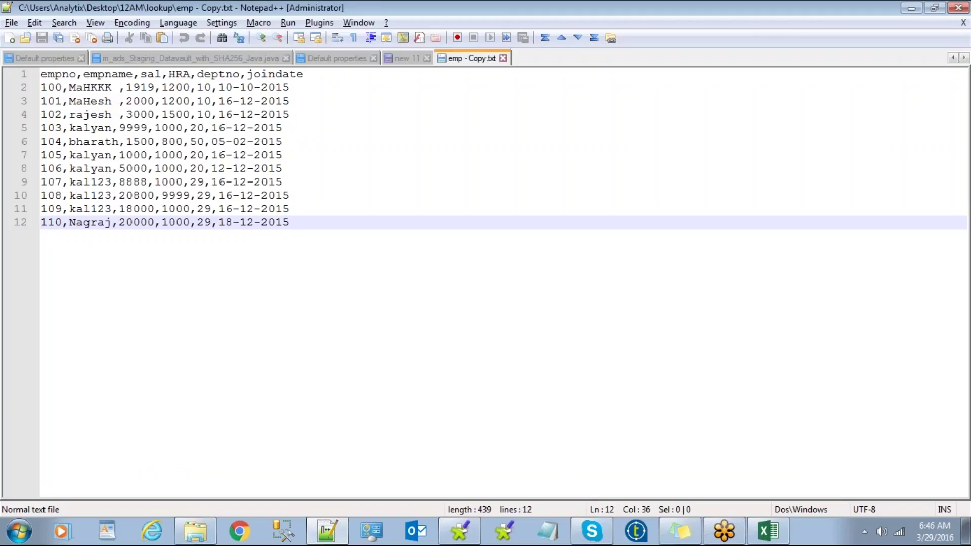
{"action": "key", "text": "alt+Tab"}
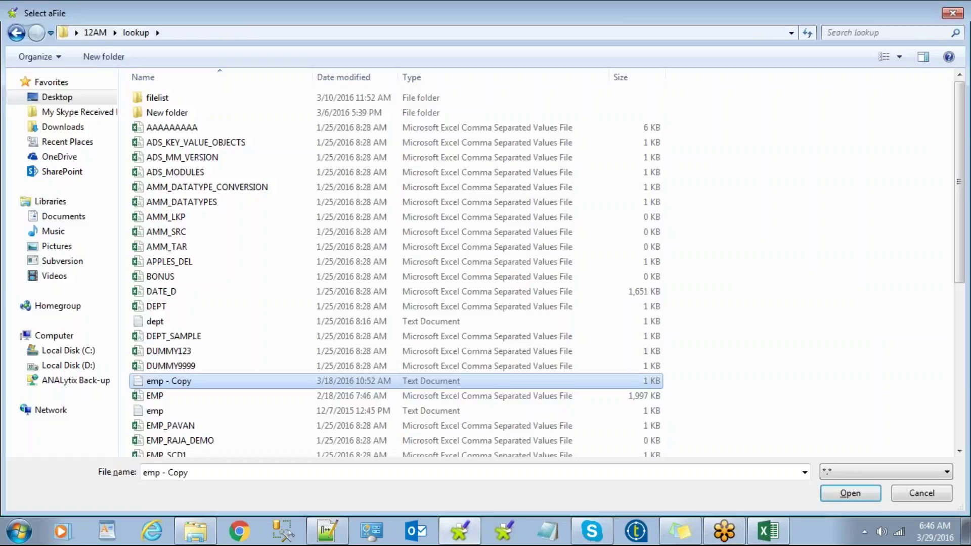
{"action": "left_click", "coordinate": [851, 494]}
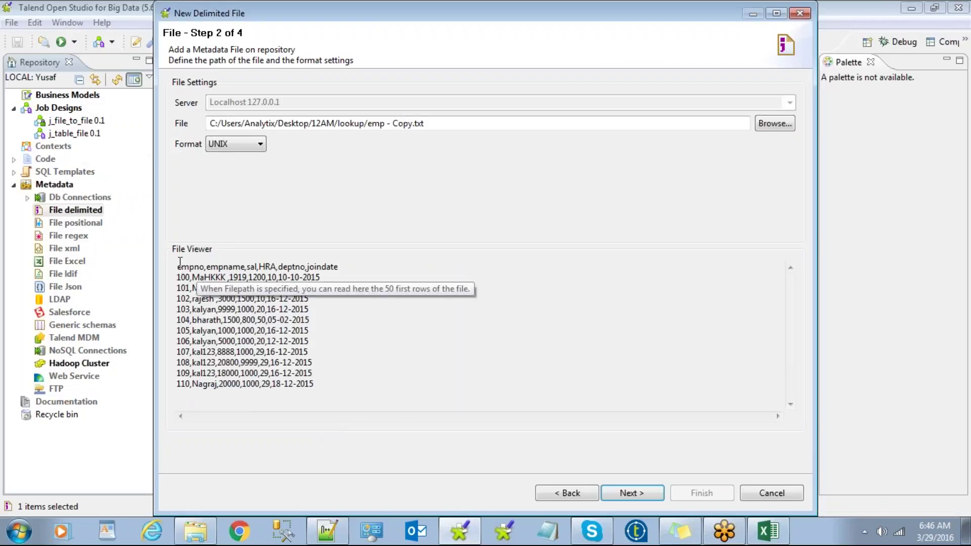
Step: Review the previewed emp rows and advance the wizard to Step 3 of 4
{"action": "left_click_drag", "start_coordinate": [177, 267], "coordinate": [369, 372]}
{"action": "left_click", "coordinate": [345, 473]}
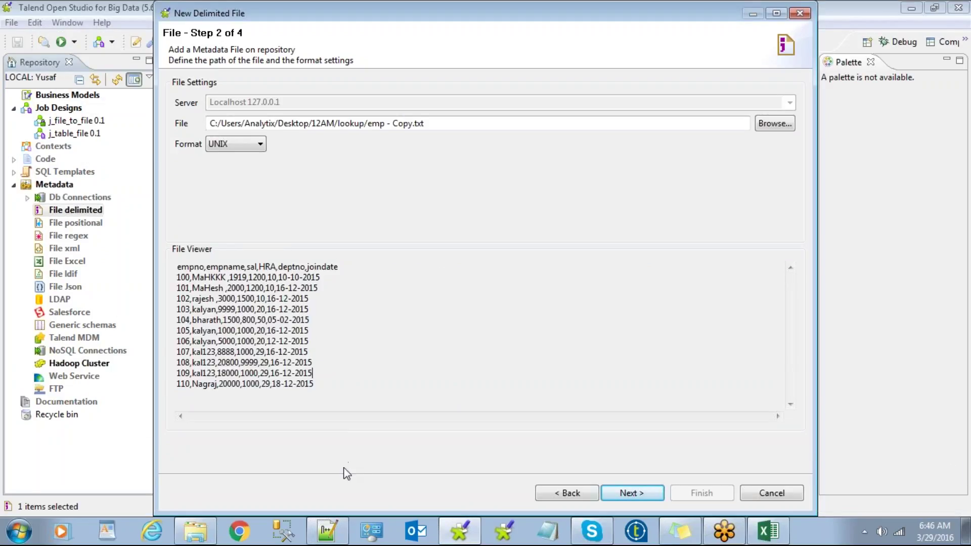
{"action": "left_click", "coordinate": [631, 493]}
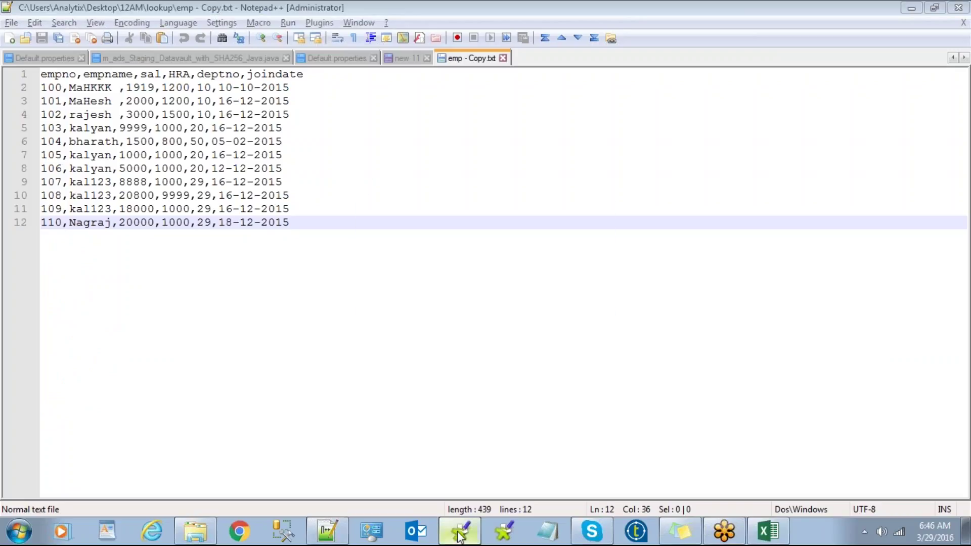
{"action": "left_click", "coordinate": [912, 9]}
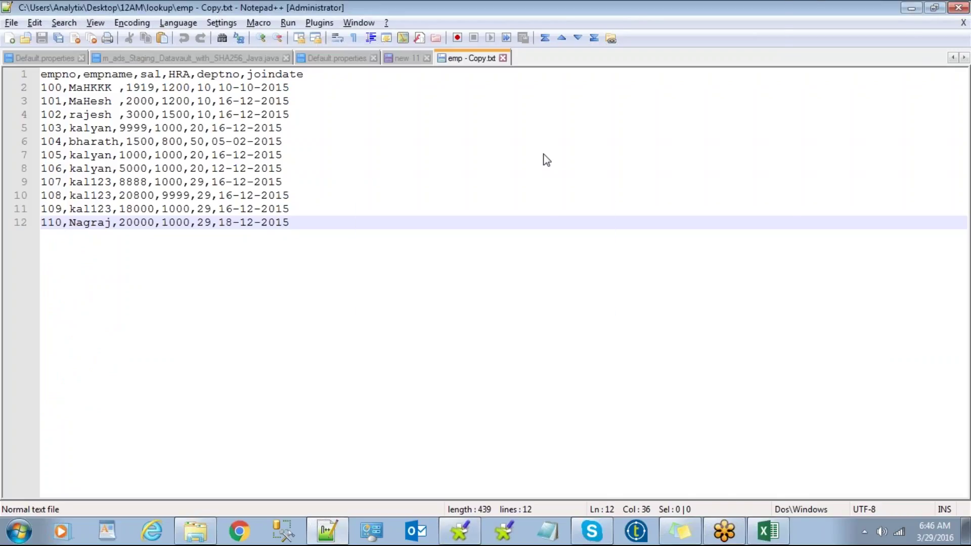
{"action": "left_click", "coordinate": [312, 123]}
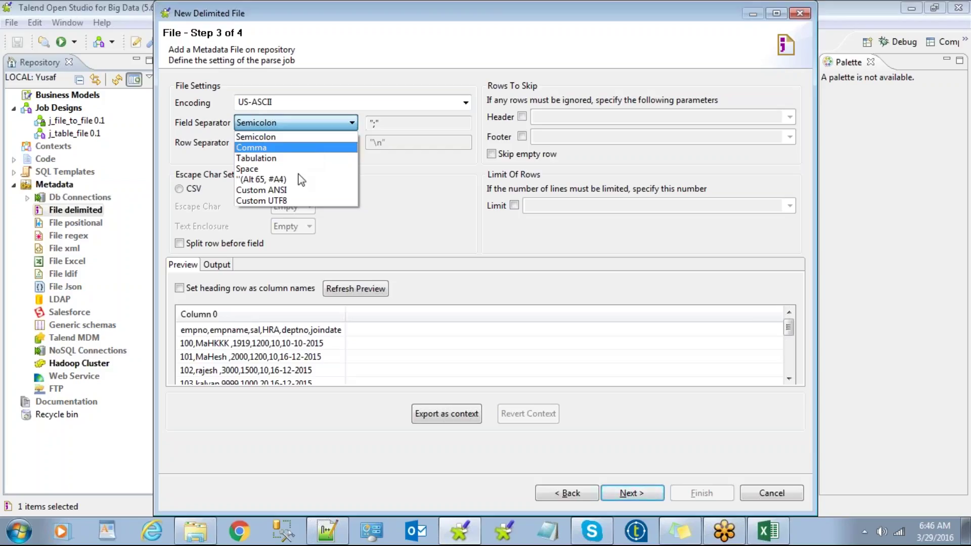
Step: Set the field separator to Comma, use the heading row as column names, and refresh the preview
{"action": "left_click", "coordinate": [301, 192]}
{"action": "left_click", "coordinate": [378, 123]}
{"action": "left_click", "coordinate": [375, 122]}
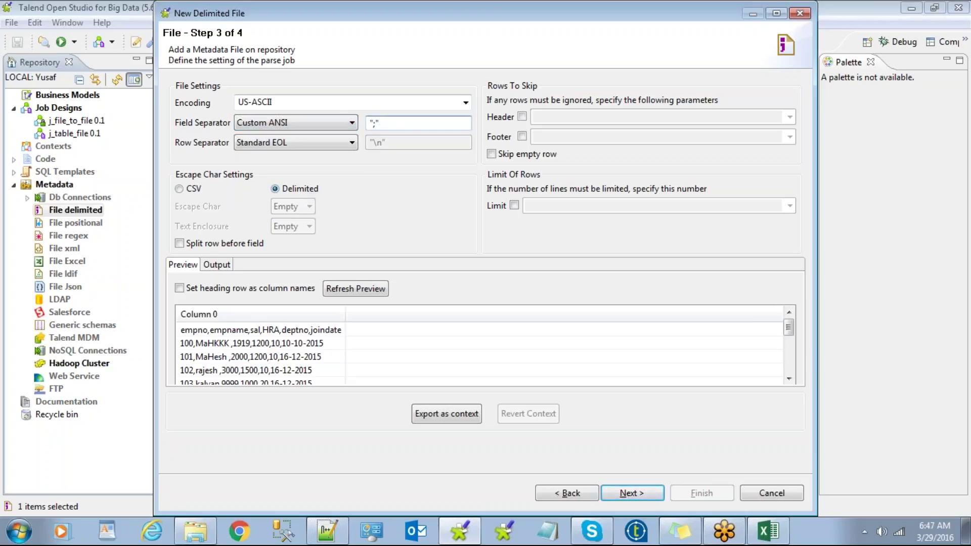
{"action": "left_click", "coordinate": [311, 120]}
{"action": "left_click", "coordinate": [303, 147]}
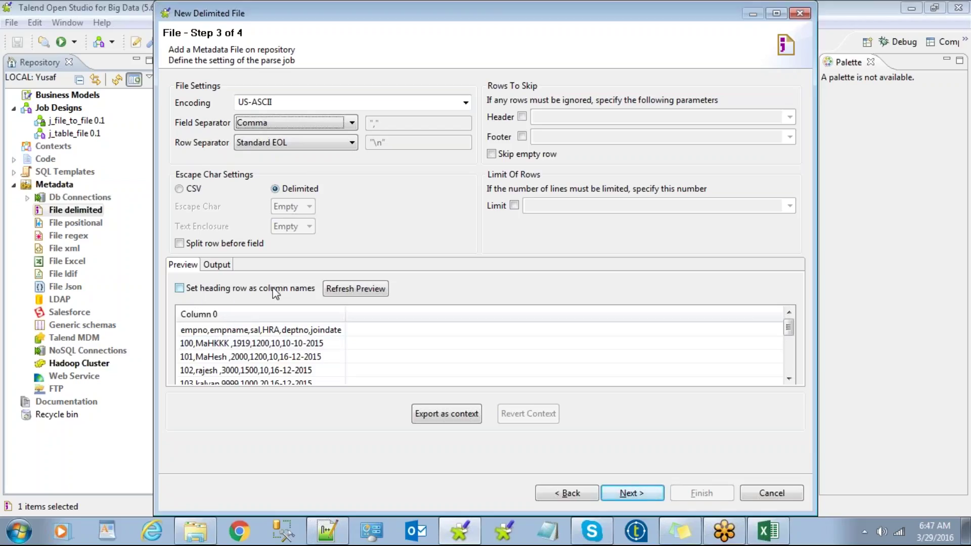
{"action": "left_click", "coordinate": [179, 288]}
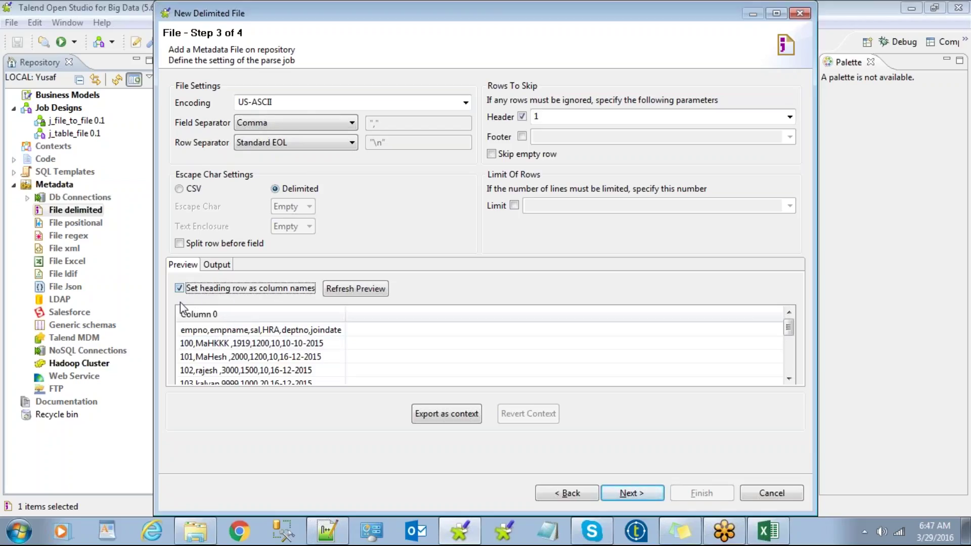
{"action": "left_click", "coordinate": [360, 288]}
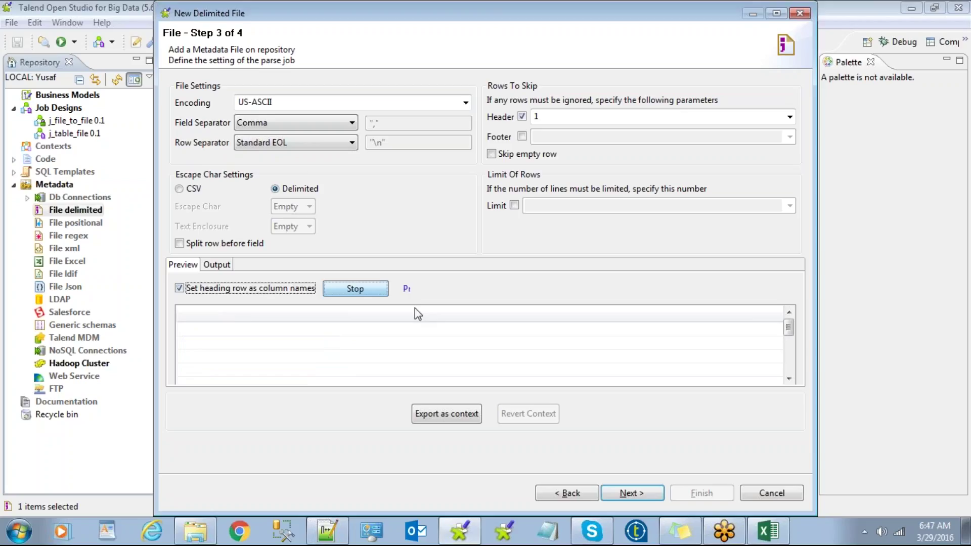
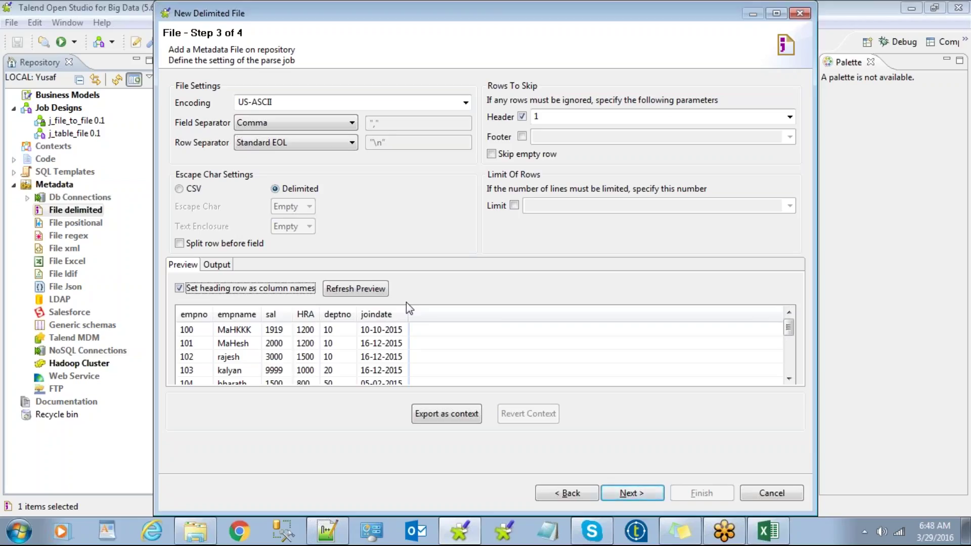
Step: Advance the delimited file wizard to Step 4 of 4, listing schema columns empno through joindate
{"action": "left_click", "coordinate": [630, 501]}
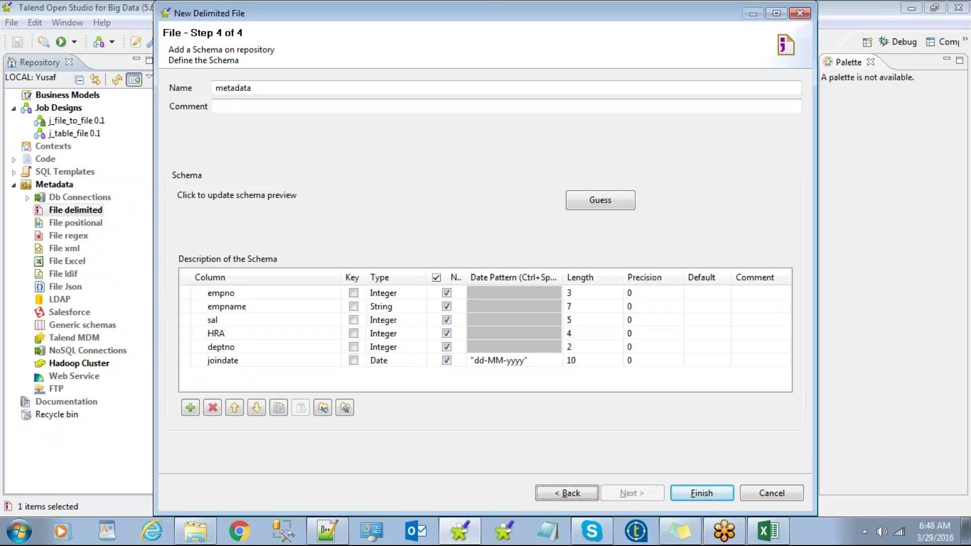
{"action": "left_click", "coordinate": [407, 320]}
Step: Check the source employee file, then set the empno length to 10 and empname to 50
{"action": "left_click_drag", "start_coordinate": [400, 334], "coordinate": [405, 296]}
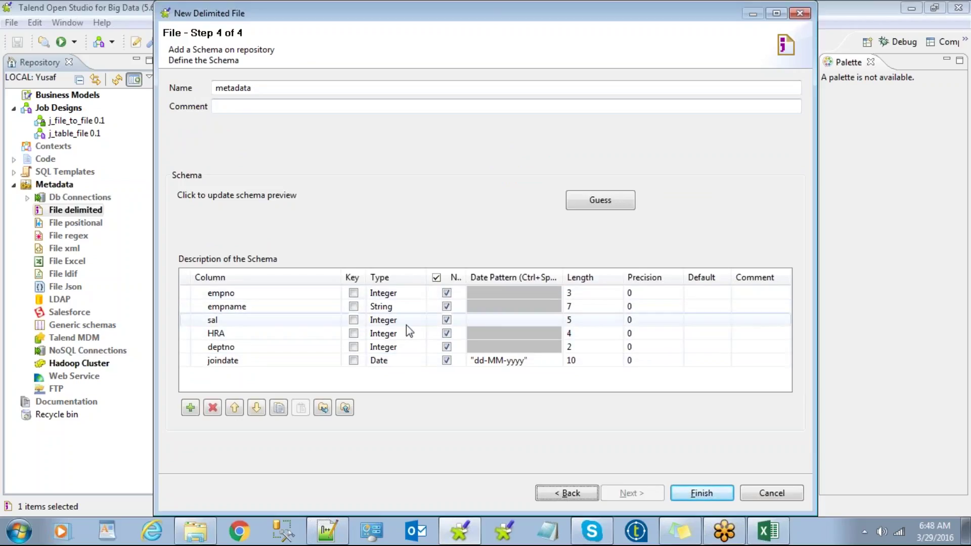
{"action": "left_click", "coordinate": [327, 530]}
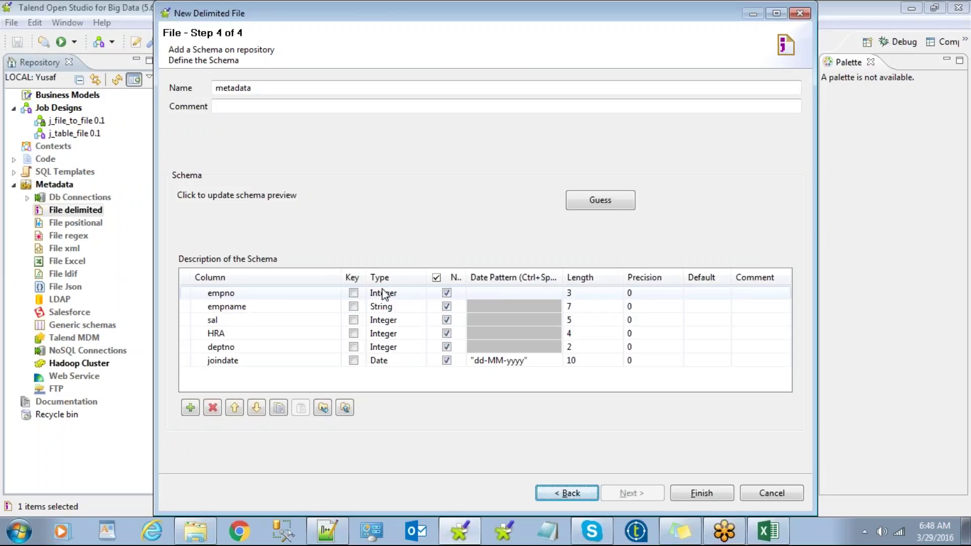
{"action": "left_click", "coordinate": [570, 293]}
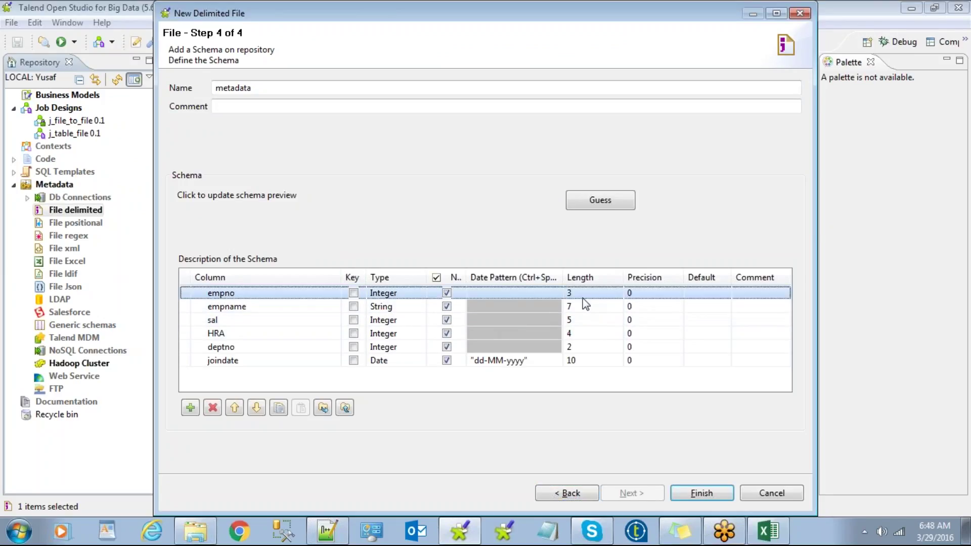
{"action": "type", "text": "10"}
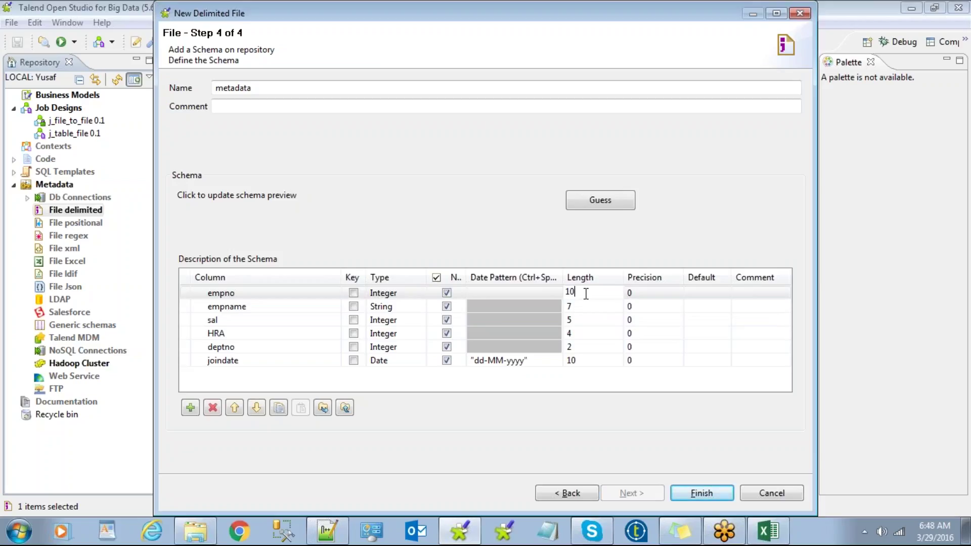
{"action": "left_click", "coordinate": [585, 305]}
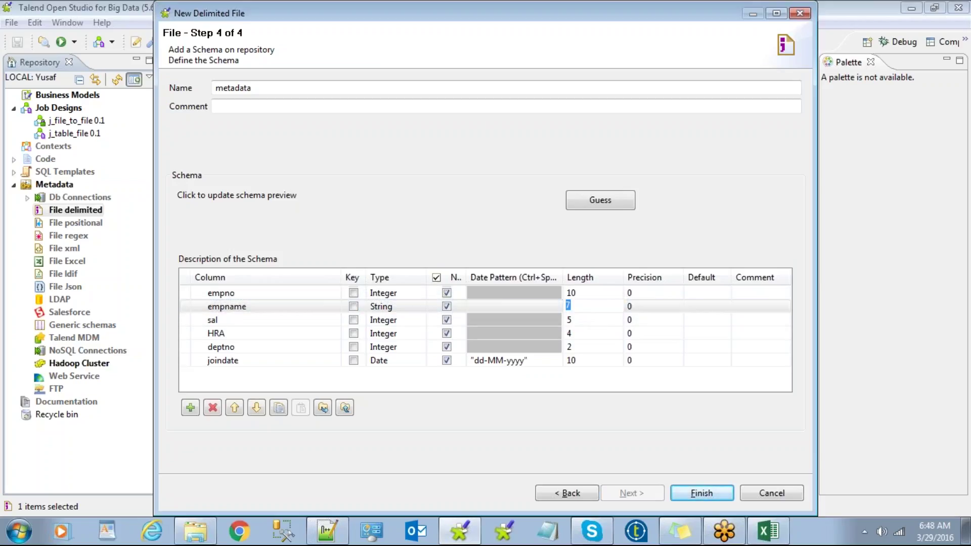
{"action": "type", "text": "50"}
Step: Set the sal, deptno and joindate lengths to 10, 10 and 20, and finish the wizard
{"action": "left_click", "coordinate": [579, 320]}
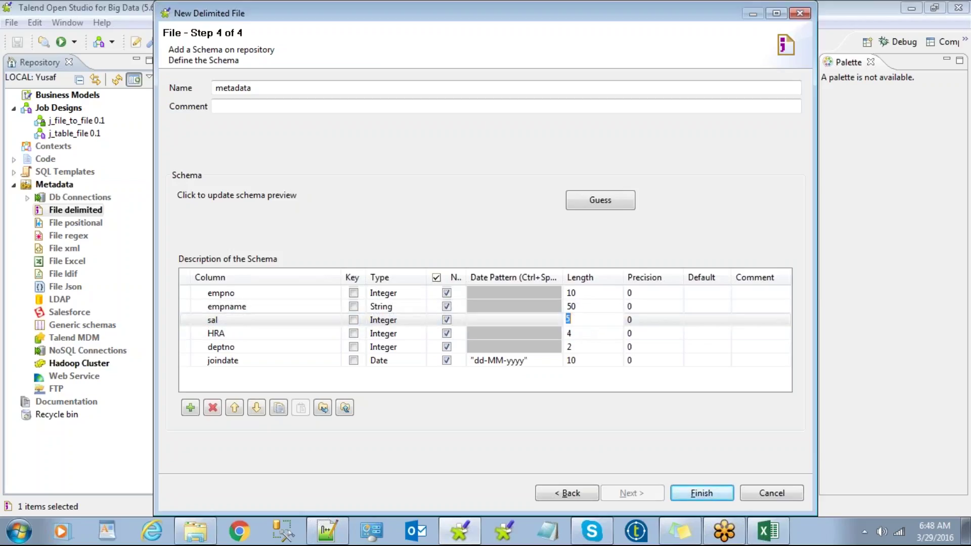
{"action": "type", "text": "10"}
{"action": "left_click", "coordinate": [574, 347]}
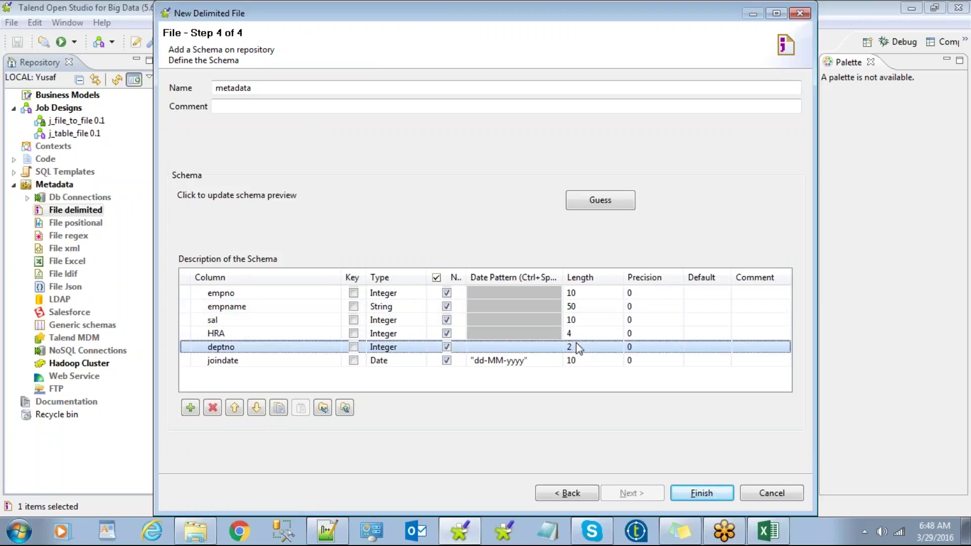
{"action": "type", "text": "10"}
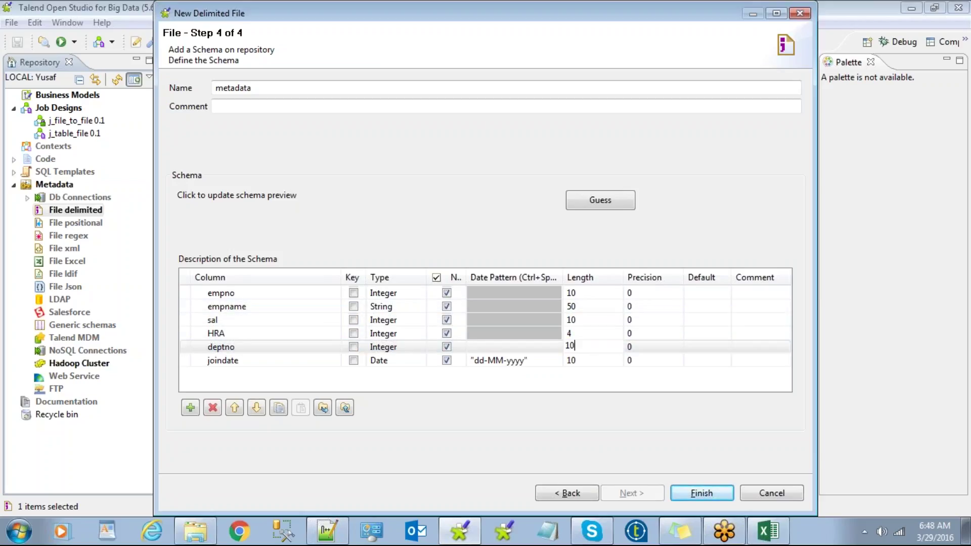
{"action": "left_click", "coordinate": [584, 360]}
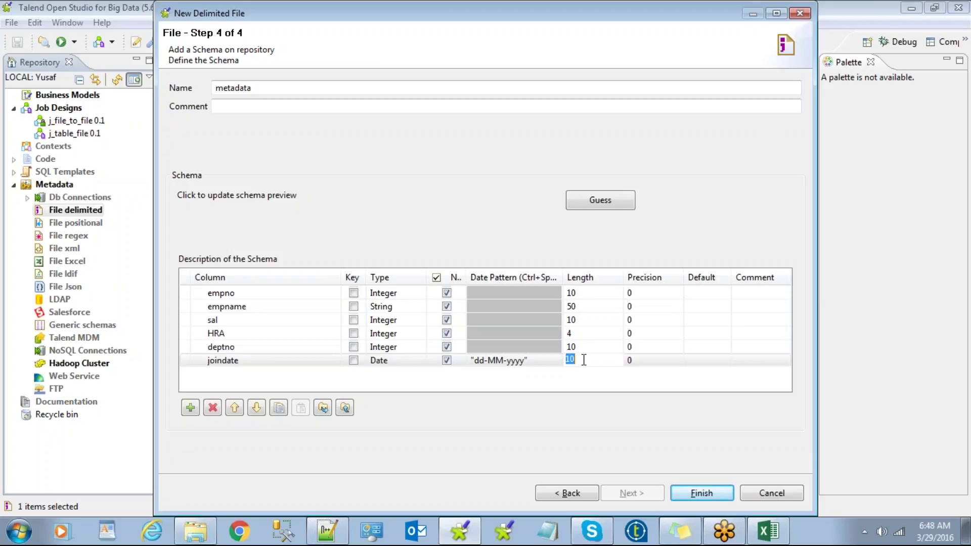
{"action": "type", "text": "20"}
{"action": "left_click", "coordinate": [703, 494]}
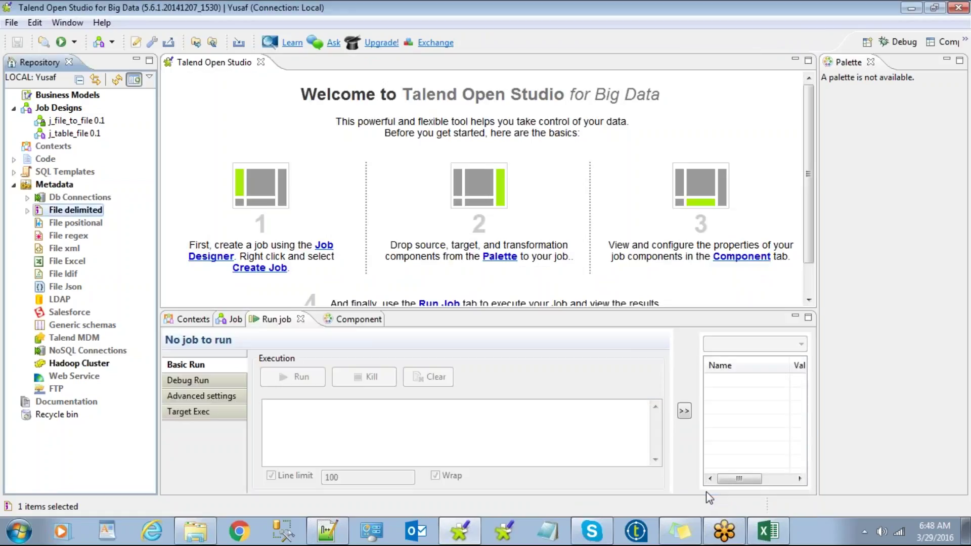
Step: Expand File delimited to find empfile 0.1, then open the j_file_to_file 0.1 job
{"action": "left_click", "coordinate": [82, 224]}
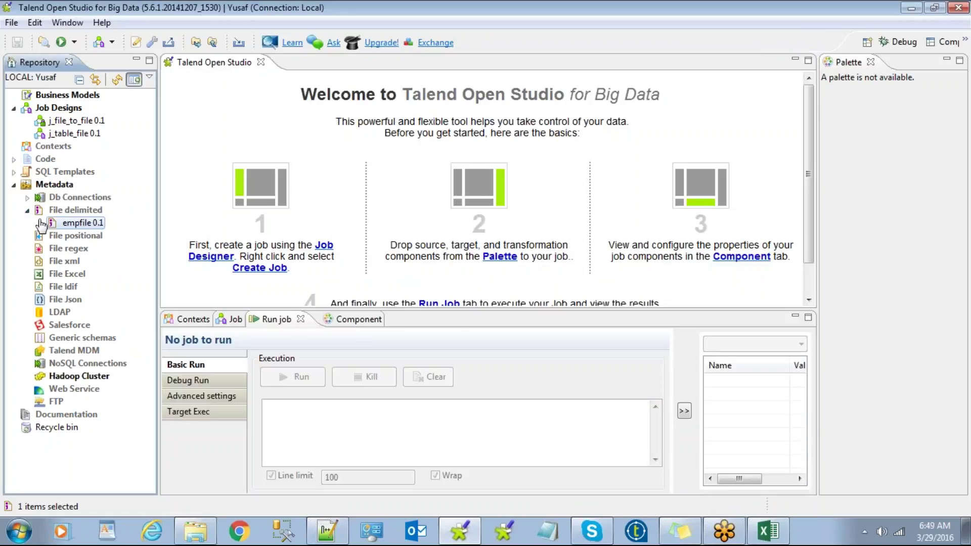
{"action": "left_click", "coordinate": [76, 212]}
{"action": "left_click", "coordinate": [82, 224]}
{"action": "left_click", "coordinate": [71, 212]}
{"action": "left_click", "coordinate": [78, 224]}
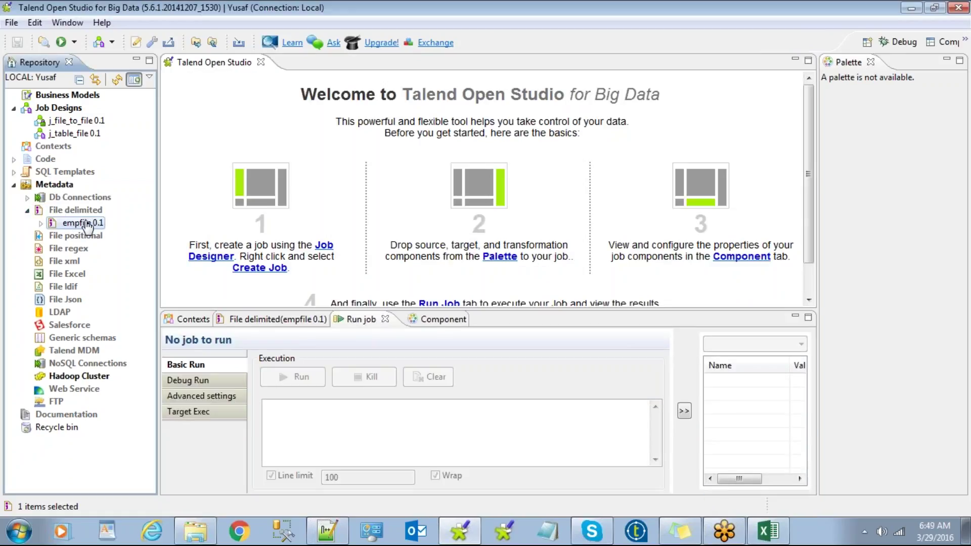
{"action": "double_click", "coordinate": [73, 122]}
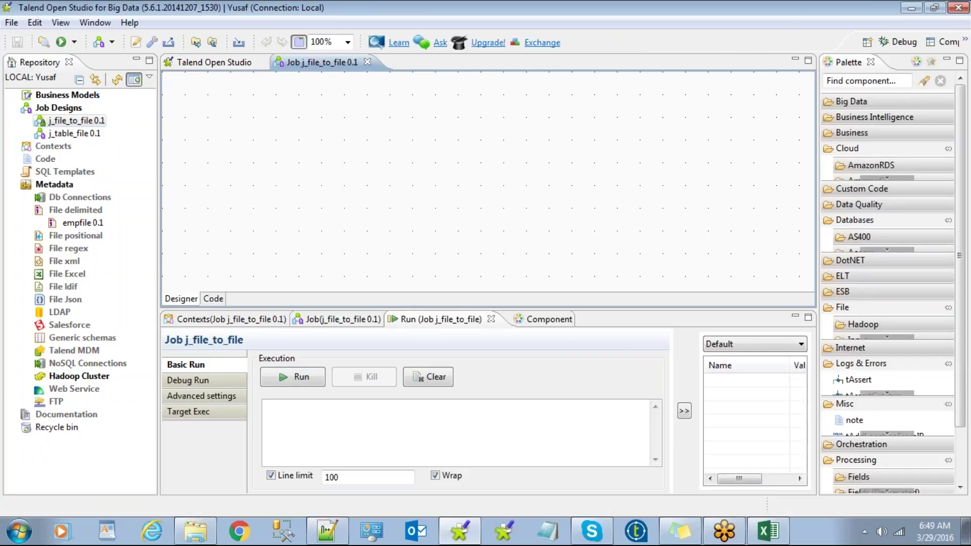
Step: Try dropping empfile 0.1 onto the canvas twice, dismissing the component chooser each time
{"action": "left_click_drag", "start_coordinate": [73, 224], "coordinate": [336, 178]}
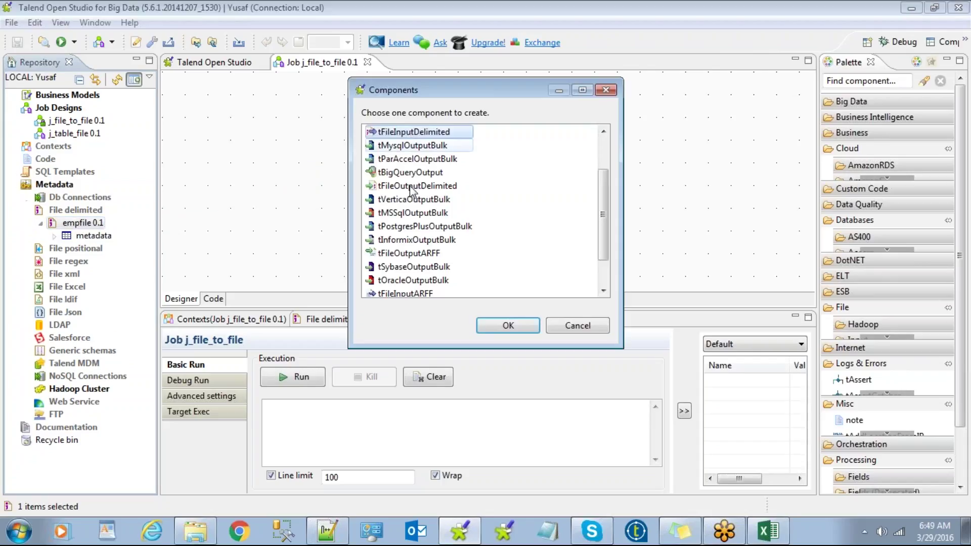
{"action": "left_click_drag", "start_coordinate": [604, 192], "coordinate": [602, 141]}
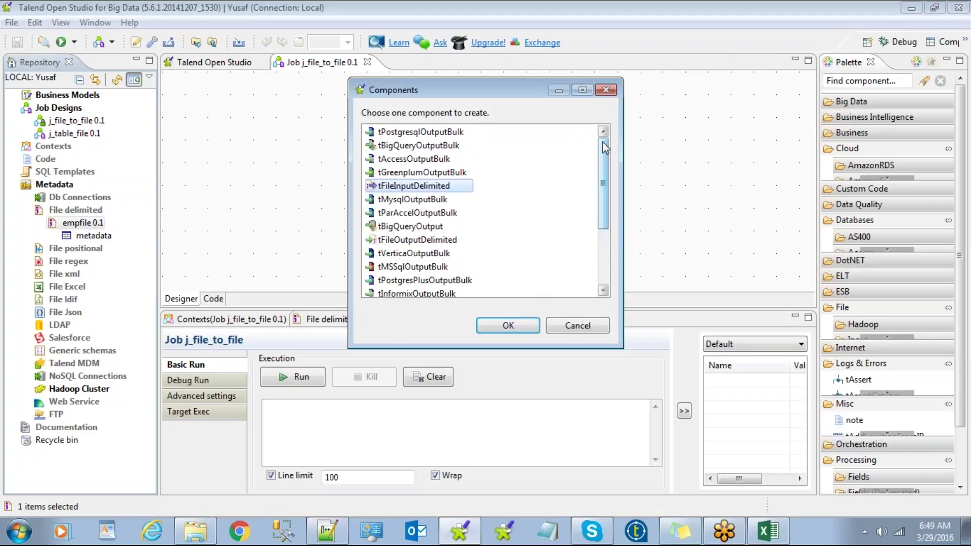
{"action": "left_click", "coordinate": [578, 325]}
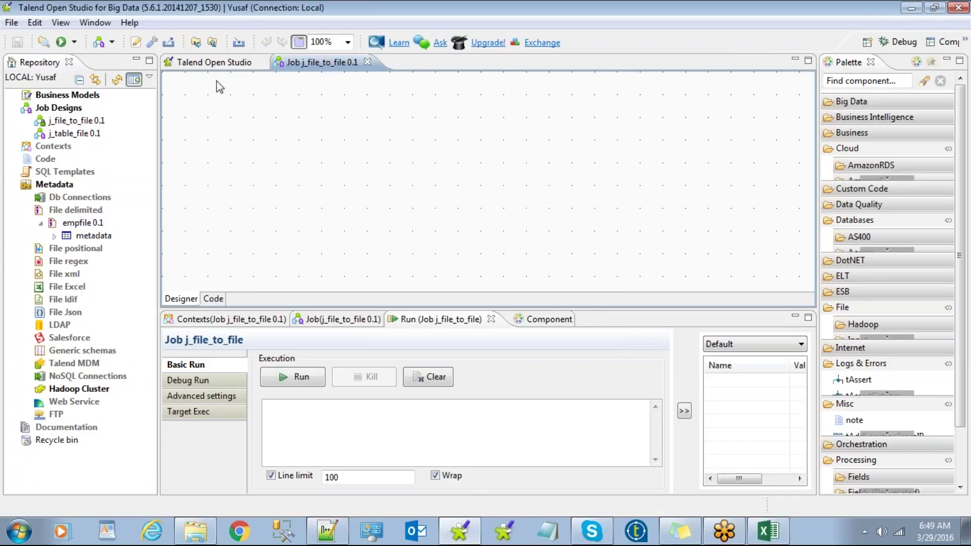
{"action": "left_click", "coordinate": [70, 121]}
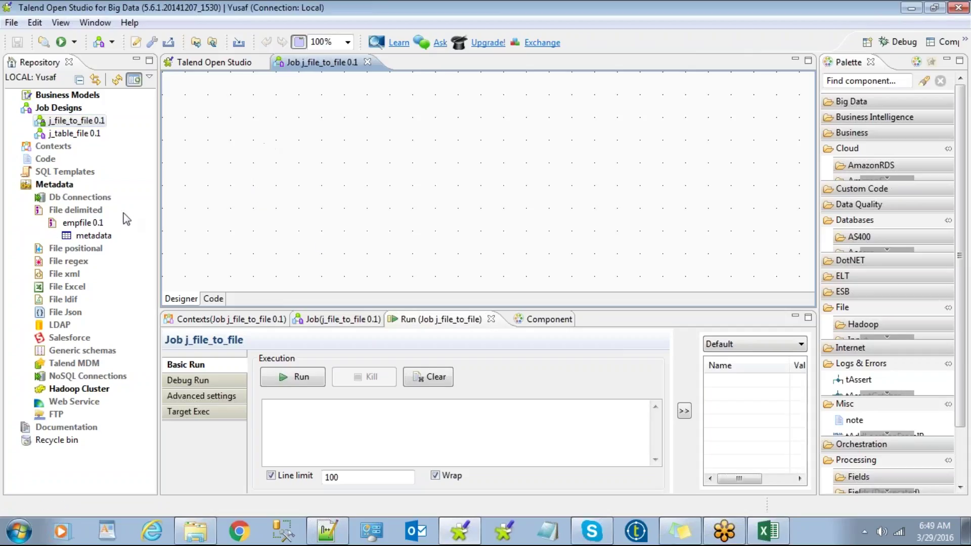
{"action": "left_click", "coordinate": [42, 224]}
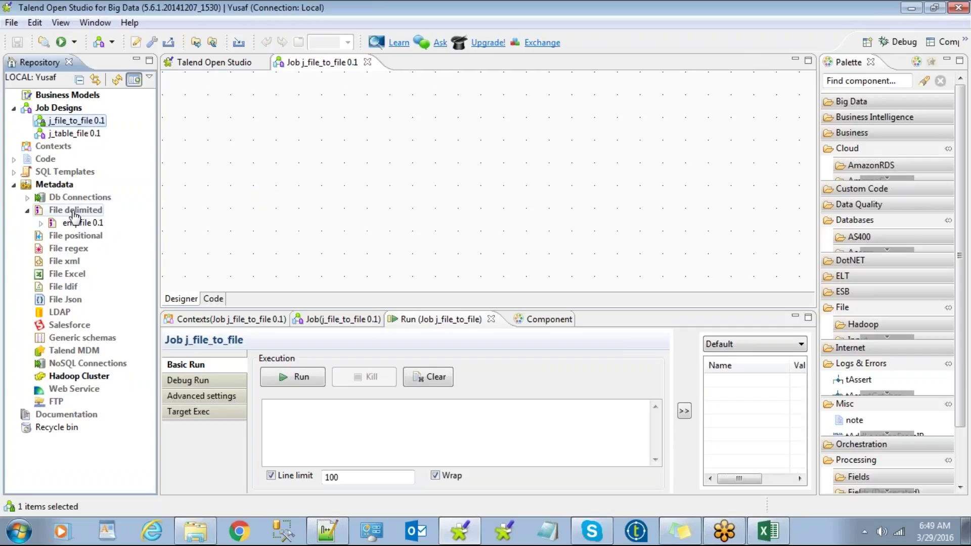
{"action": "left_click", "coordinate": [80, 225]}
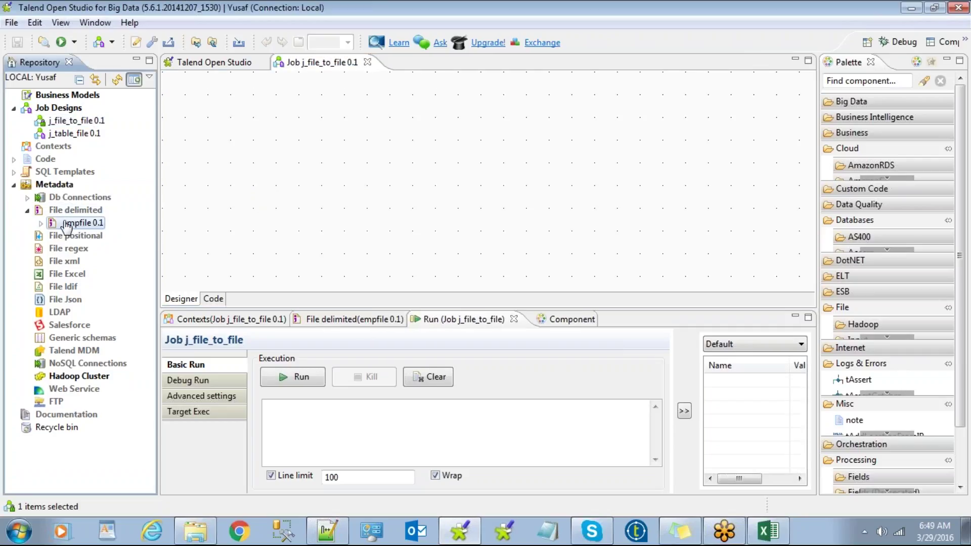
{"action": "left_click_drag", "start_coordinate": [79, 226], "coordinate": [284, 159]}
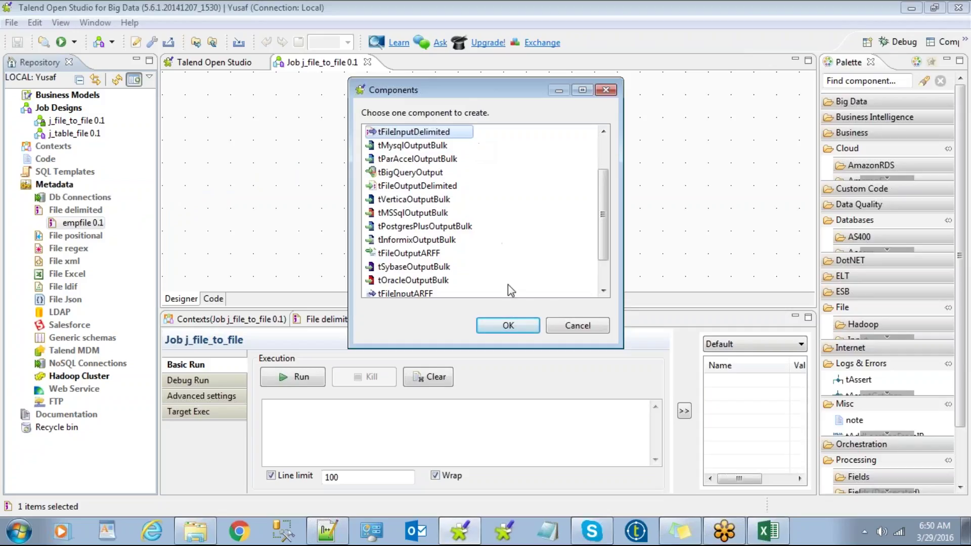
{"action": "left_click", "coordinate": [574, 329]}
Step: Drop empfile 0.1 onto the canvas again and create it as a tFileInputDelimited component
{"action": "left_click_drag", "start_coordinate": [110, 223], "coordinate": [301, 191]}
{"action": "left_click_drag", "start_coordinate": [604, 210], "coordinate": [611, 160]}
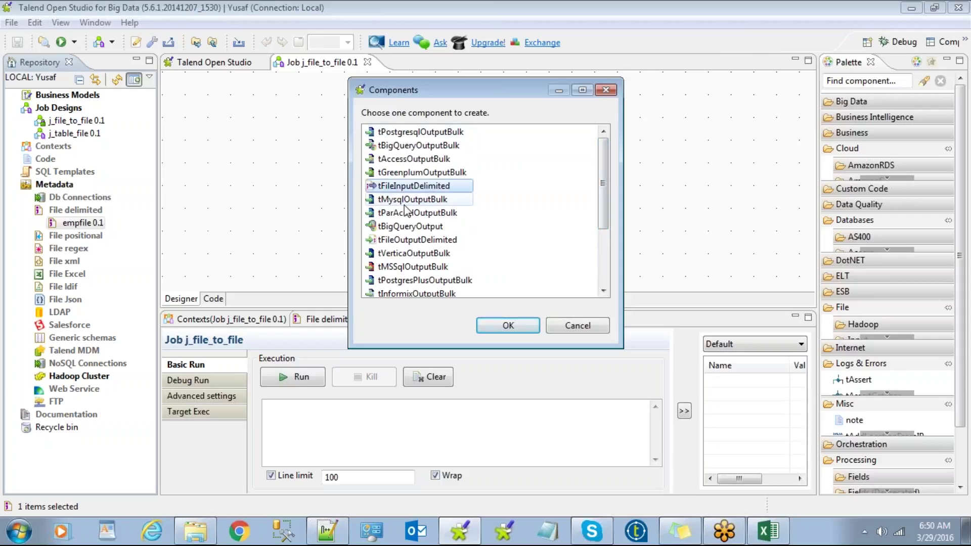
{"action": "mouse_move", "coordinate": [604, 152]}
{"action": "left_mouse_down"}
{"action": "mouse_move", "coordinate": [605, 212]}
{"action": "mouse_move", "coordinate": [607, 143]}
{"action": "left_mouse_up"}
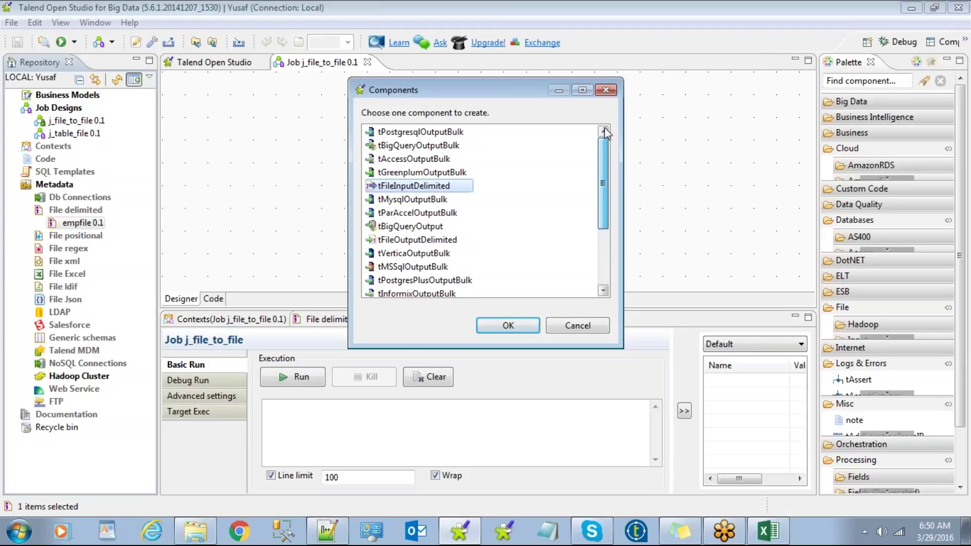
{"action": "double_click", "coordinate": [418, 187]}
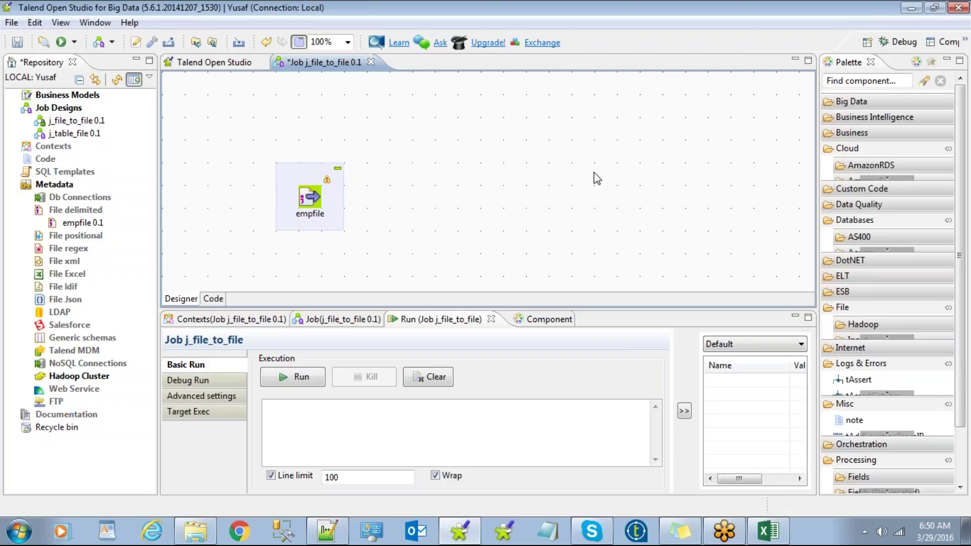
{"action": "type", "text": "out"}
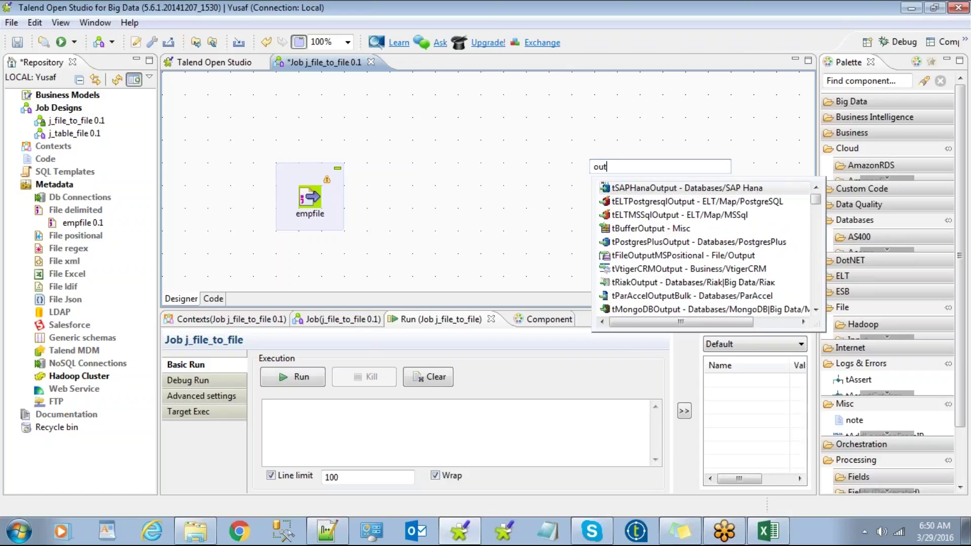
{"action": "type", "text": "put"}
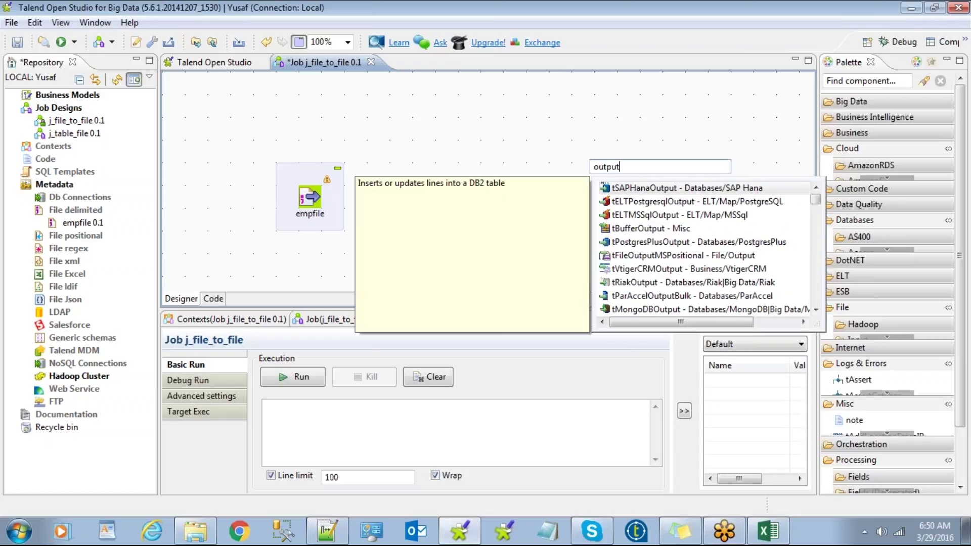
{"action": "key", "text": "BackSpace"}
{"action": "key", "text": "BackSpace"}
{"action": "key", "text": "BackSpace"}
{"action": "key", "text": "BackSpace"}
{"action": "key", "text": "BackSpace"}
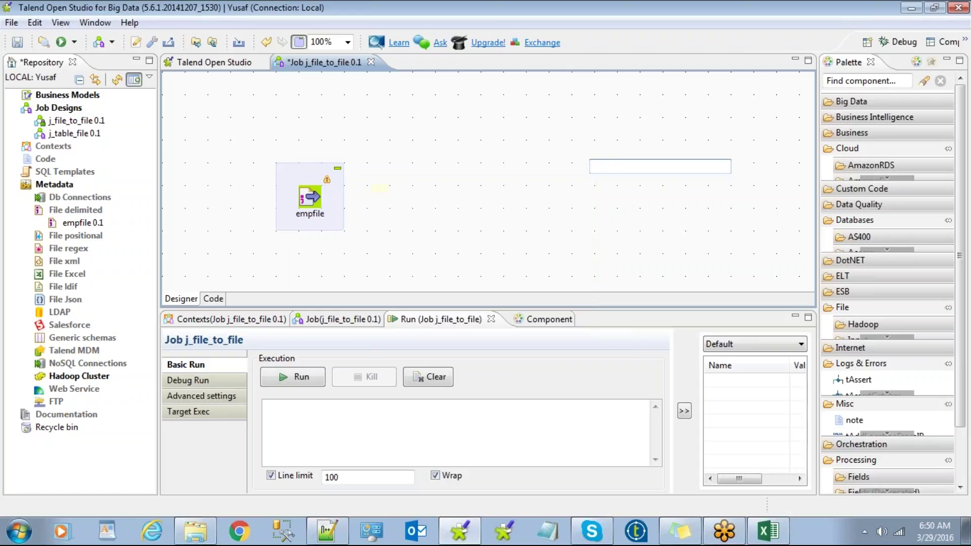
{"action": "type", "text": "f"}
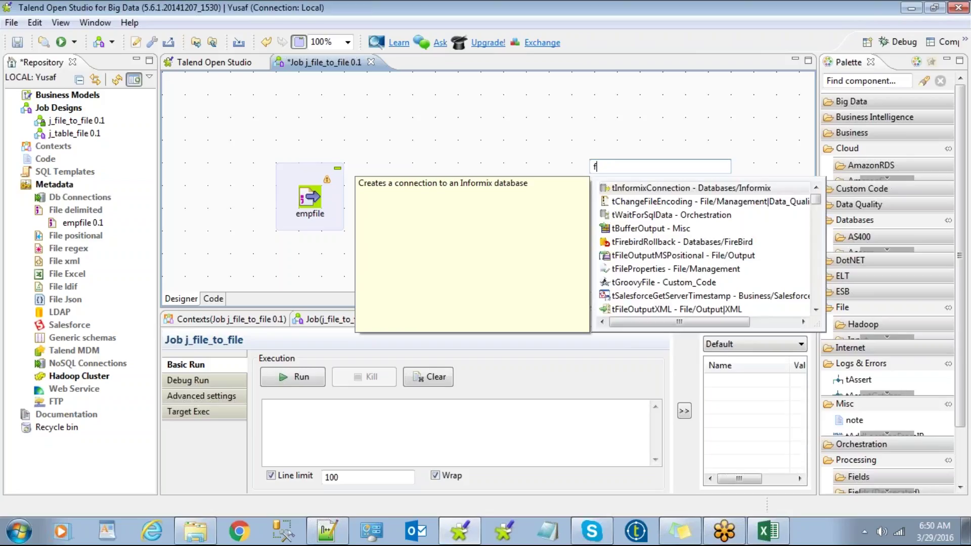
{"action": "key", "text": "BackSpace"}
{"action": "type", "text": "delimi"}
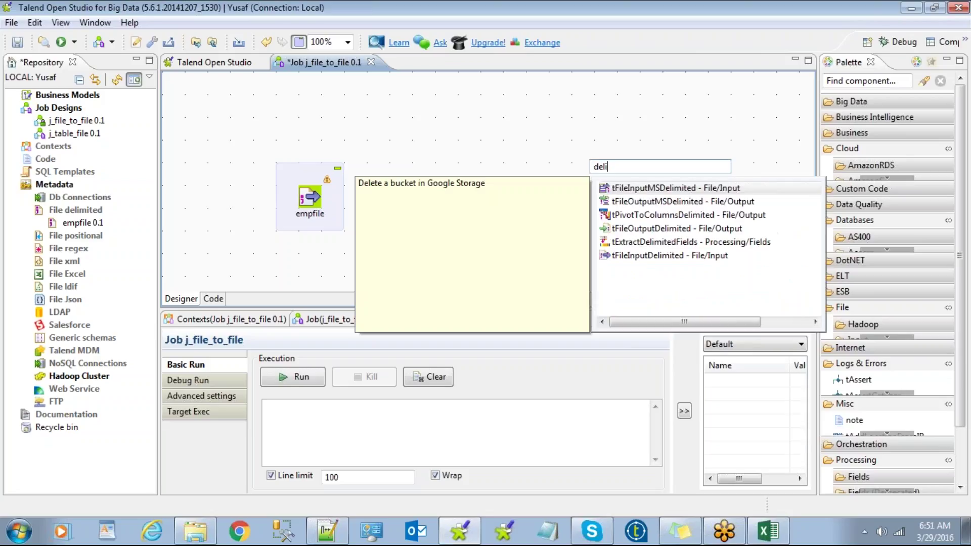
{"action": "key", "text": "BackSpace"}
{"action": "key", "text": "BackSpace"}
{"action": "key", "text": "BackSpace"}
{"action": "key", "text": "BackSpace"}
{"action": "key", "text": "BackSpace"}
{"action": "key", "text": "BackSpace"}
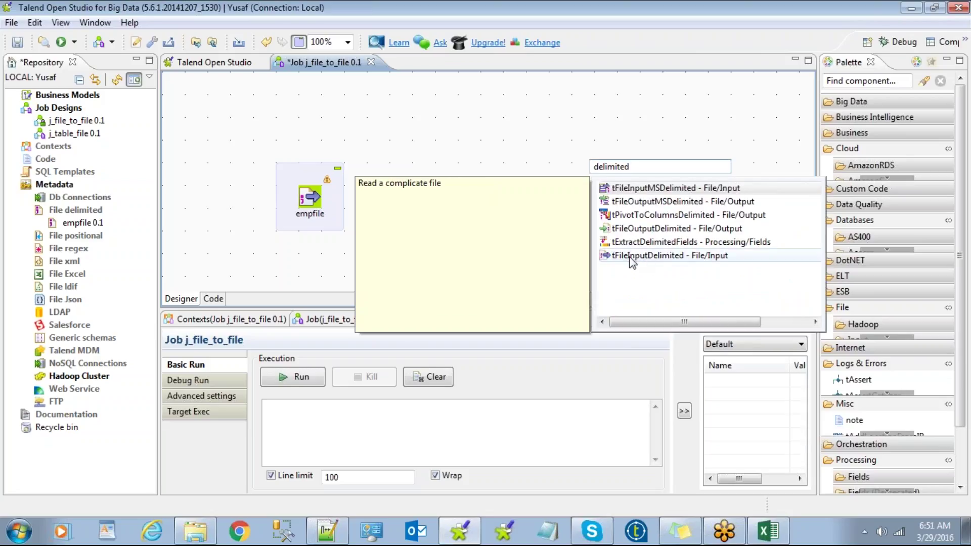
{"action": "double_click", "coordinate": [638, 230]}
{"action": "left_click_drag", "start_coordinate": [559, 169], "coordinate": [514, 170]}
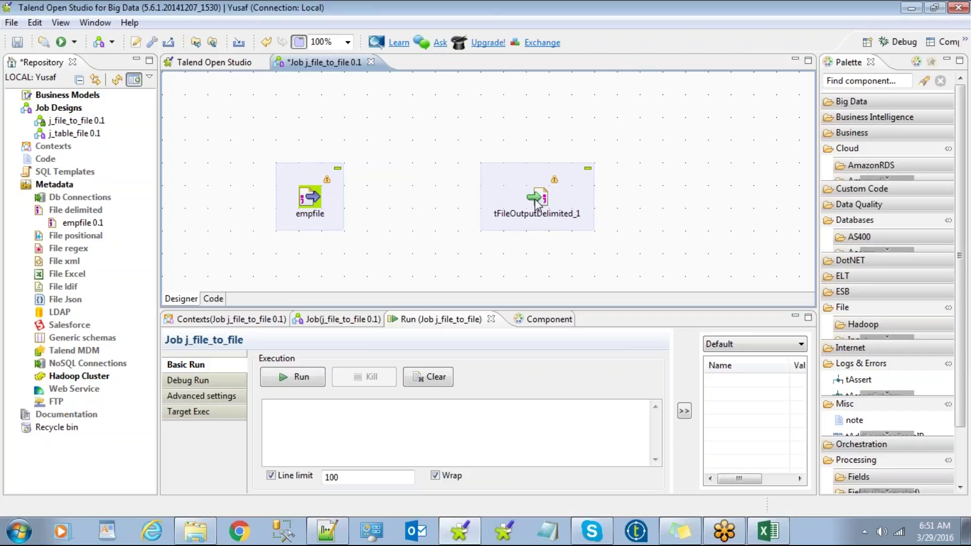
{"action": "left_click", "coordinate": [536, 203]}
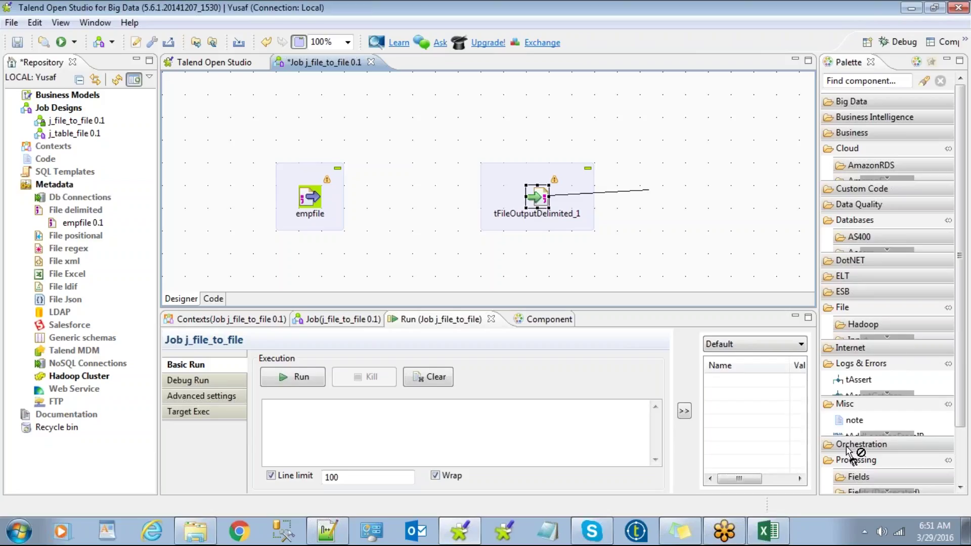
{"action": "left_click", "coordinate": [865, 531]}
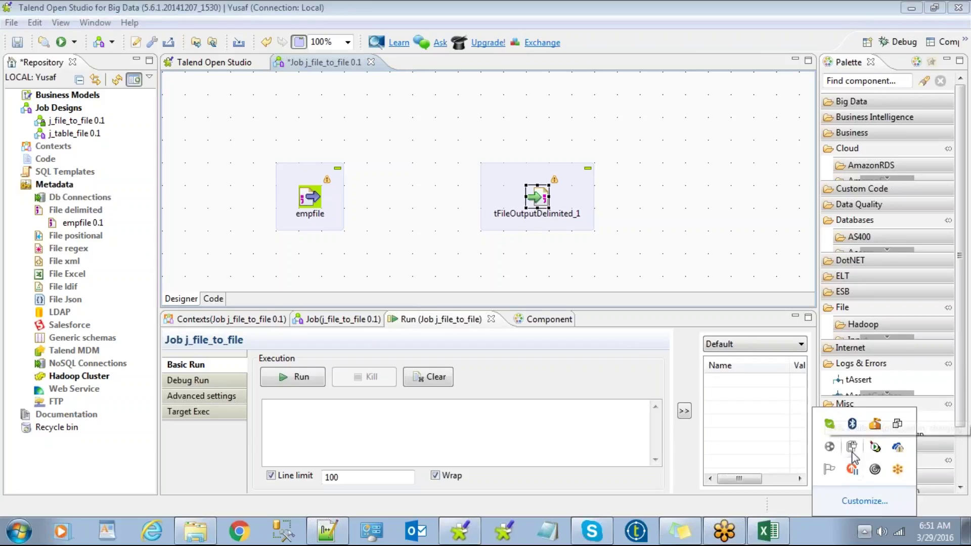
{"action": "left_click", "coordinate": [577, 210]}
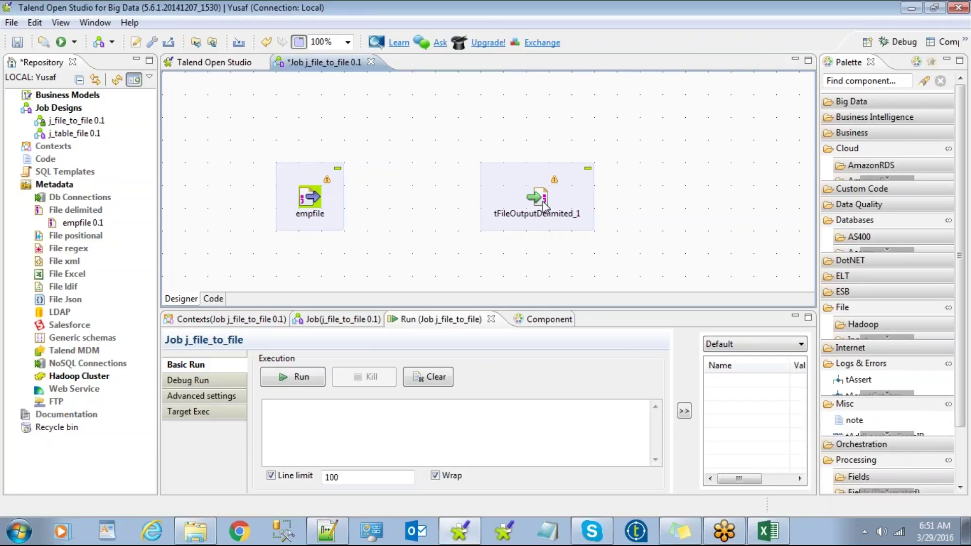
{"action": "left_click", "coordinate": [523, 191]}
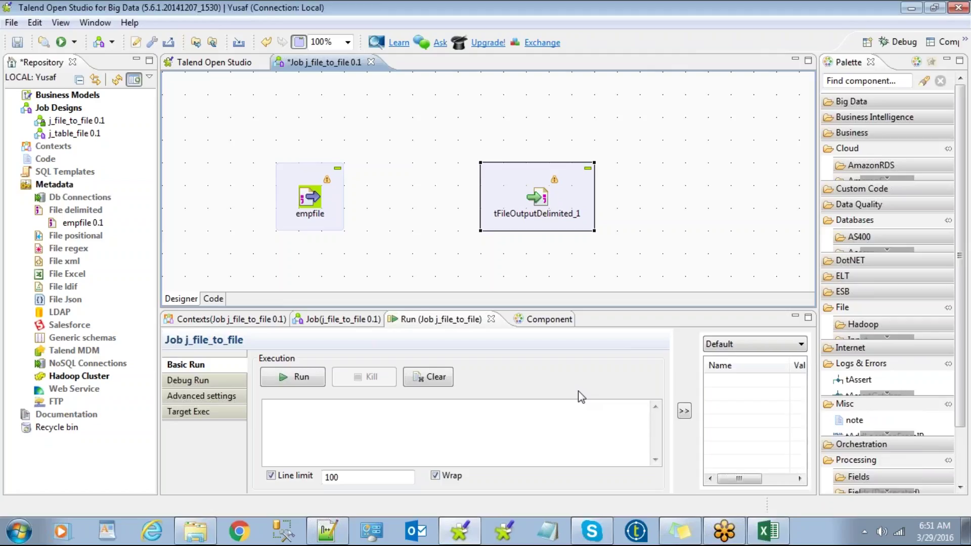
{"action": "key", "text": "Delete"}
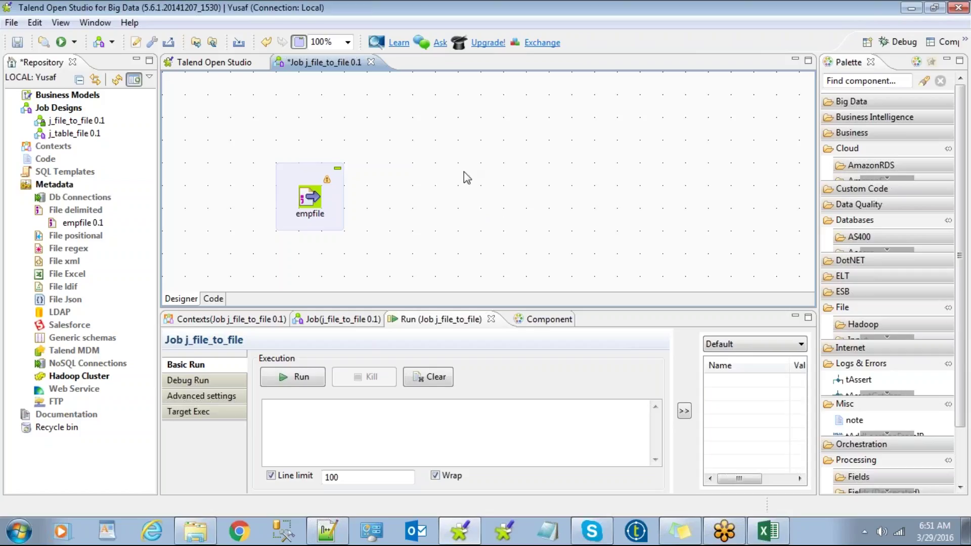
Step: Search 'fileoutputde' and place a tFileOutputDelimited component to the right of empfile
{"action": "type", "text": "fil"}
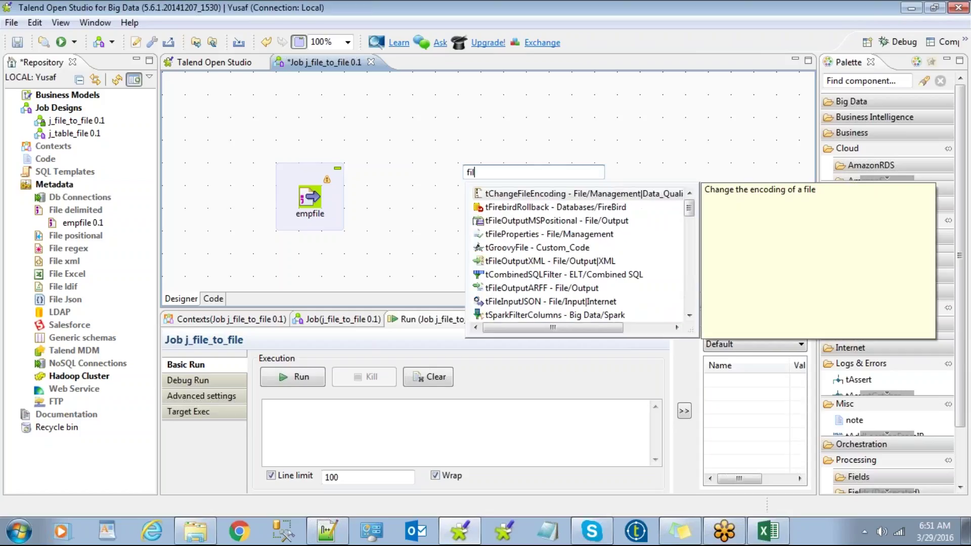
{"action": "type", "text": "eou"}
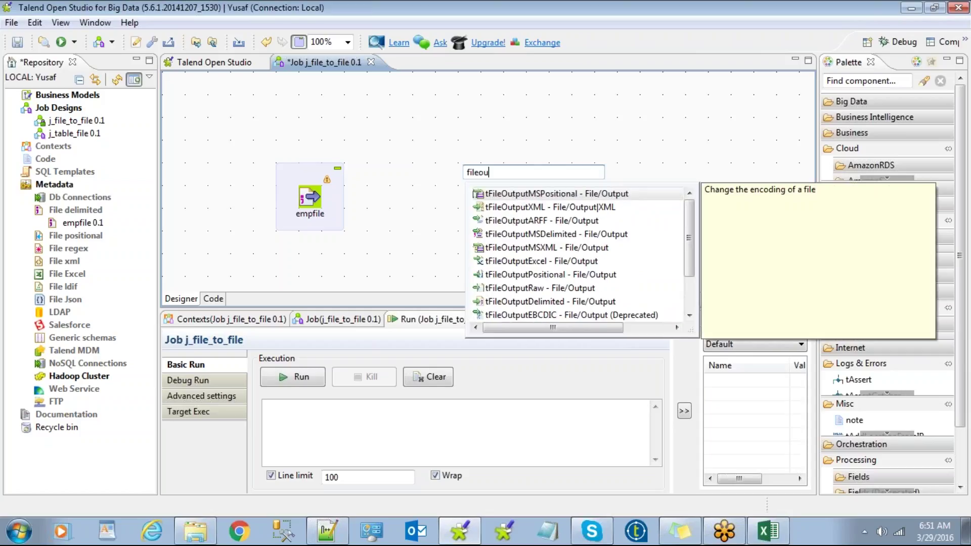
{"action": "type", "text": "tp"}
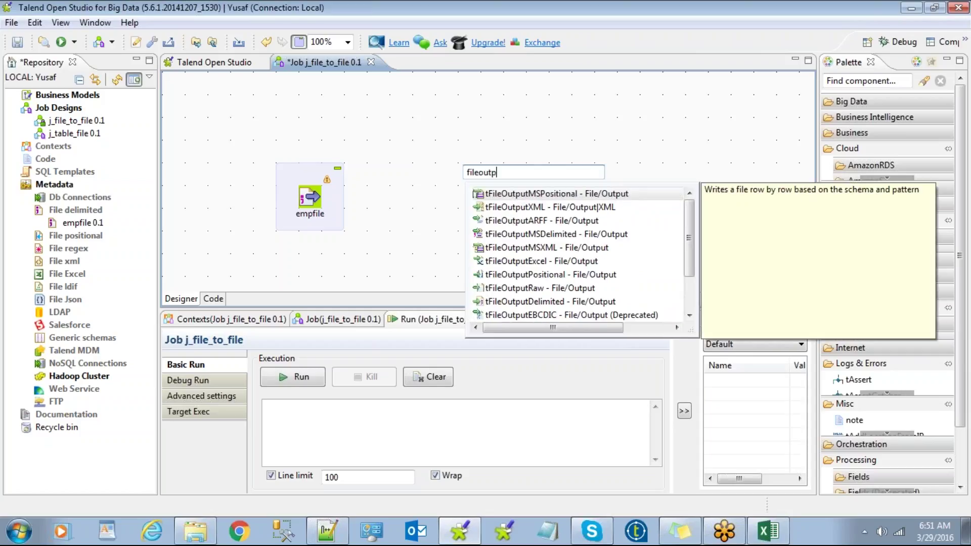
{"action": "type", "text": "utde"}
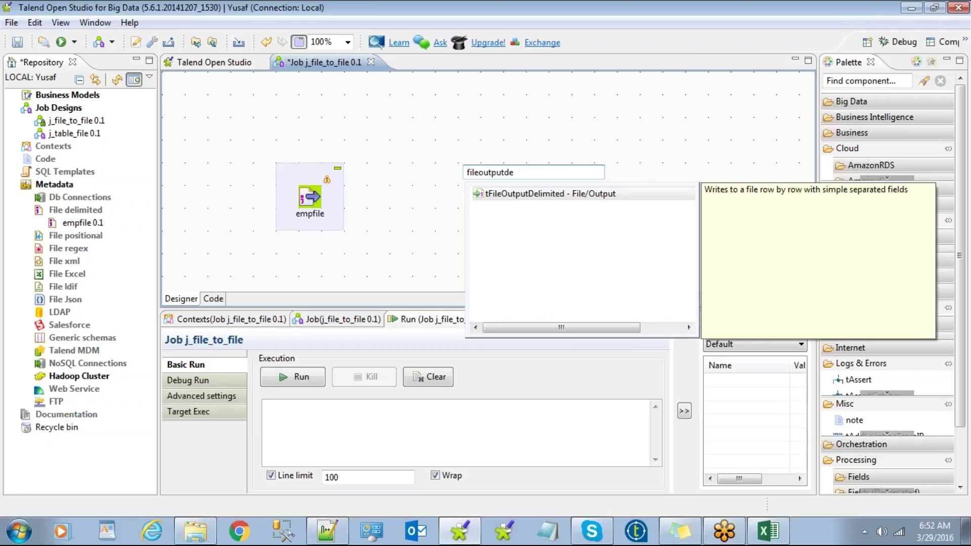
{"action": "double_click", "coordinate": [502, 195]}
{"action": "left_click_drag", "start_coordinate": [451, 142], "coordinate": [451, 174]}
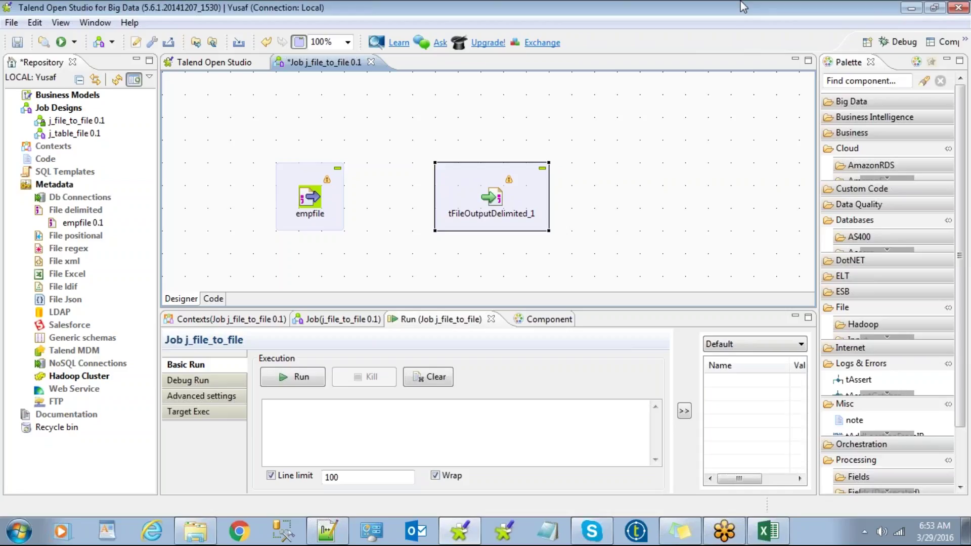
Step: Show empfile's settings: emp - Copy.txt source, comma separator, header 1
{"action": "right_click", "coordinate": [743, 6]}
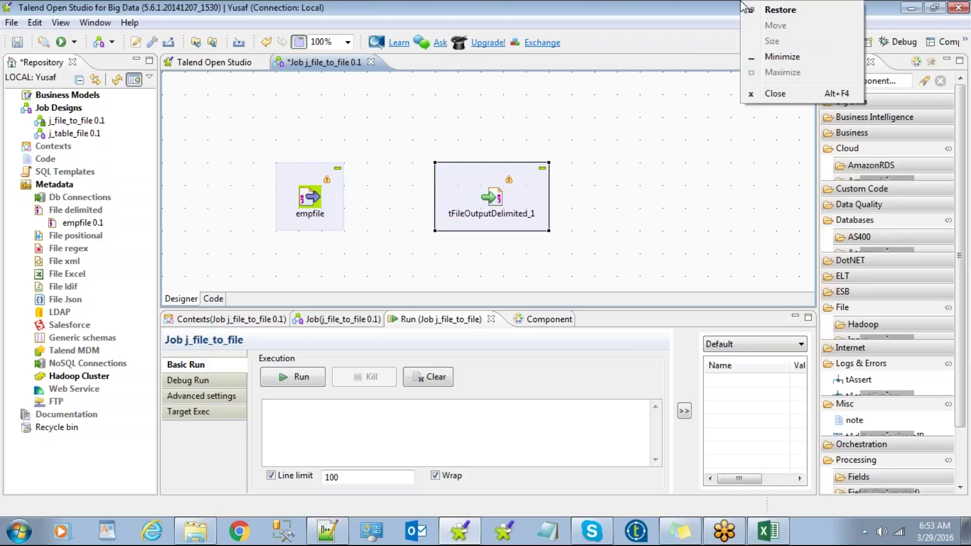
{"action": "left_click", "coordinate": [622, 232]}
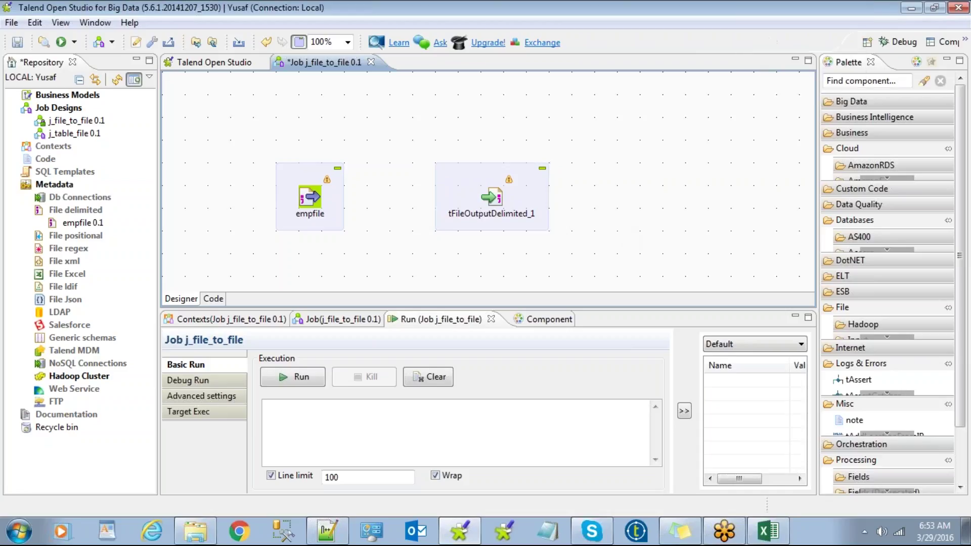
{"action": "double_click", "coordinate": [312, 203]}
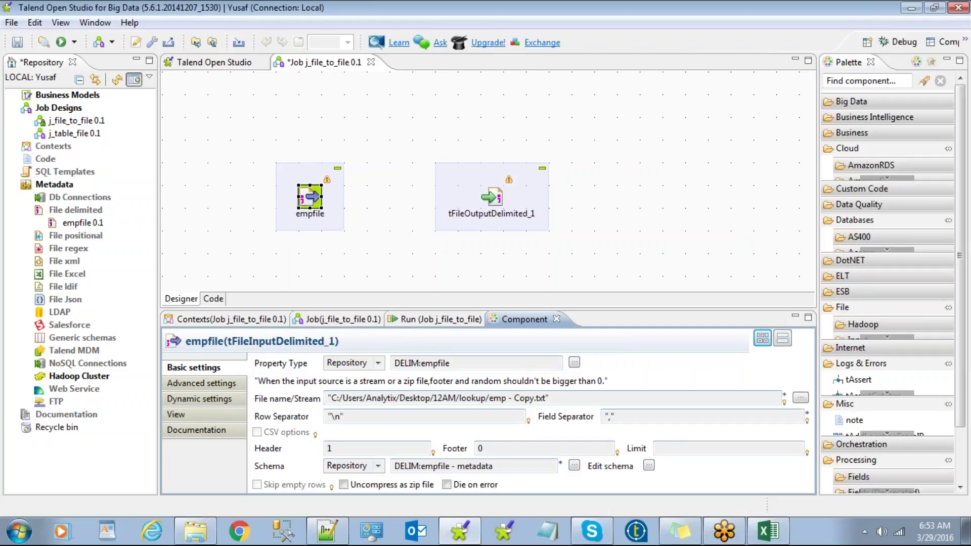
Step: Select the empfile component on the canvas
{"action": "left_click", "coordinate": [427, 262]}
Step: Link empfile to tFileOutputDelimited_1 with a Main row, then delete that row1 connection
{"action": "right_click", "coordinate": [314, 195]}
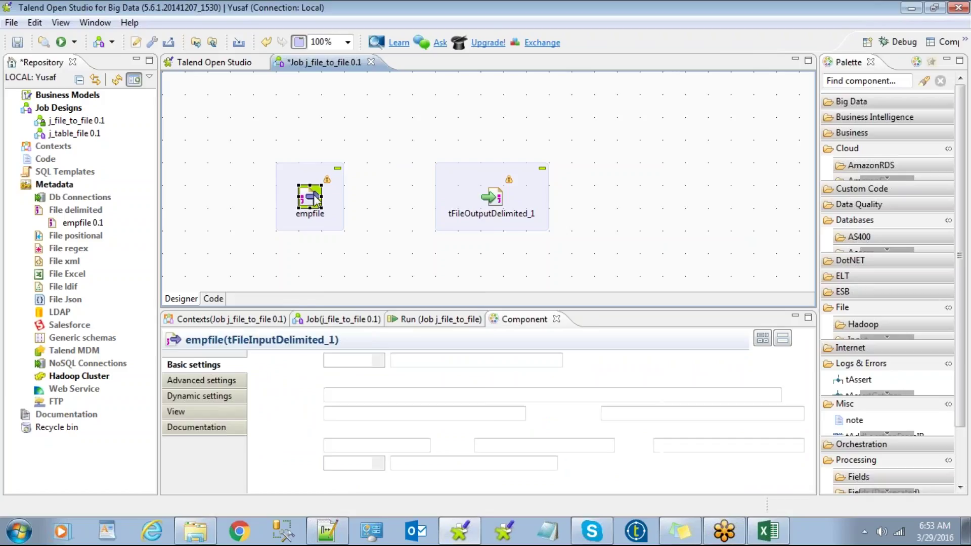
{"action": "mouse_move", "coordinate": [402, 205]}
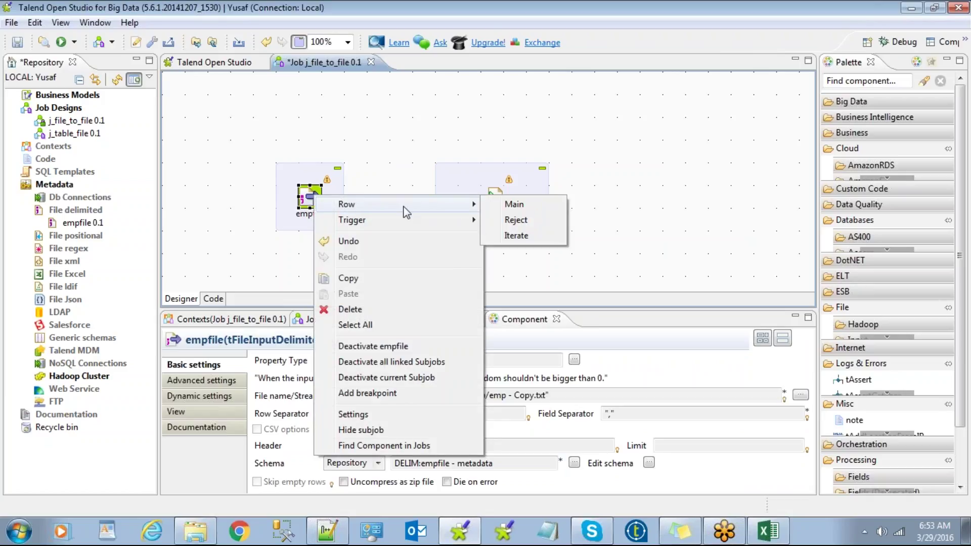
{"action": "left_click", "coordinate": [503, 206]}
{"action": "left_click", "coordinate": [500, 203]}
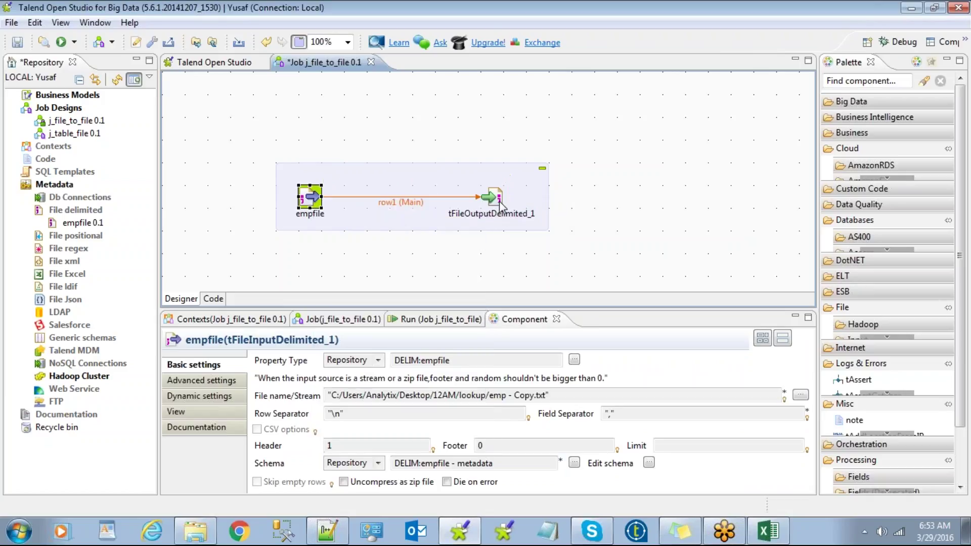
{"action": "left_click", "coordinate": [460, 193]}
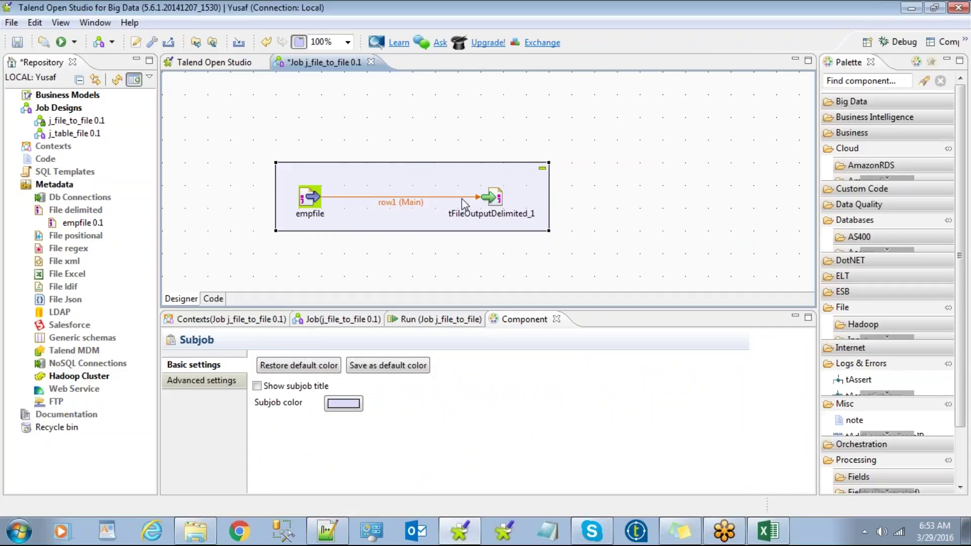
{"action": "left_click", "coordinate": [464, 198]}
{"action": "key", "text": "Delete"}
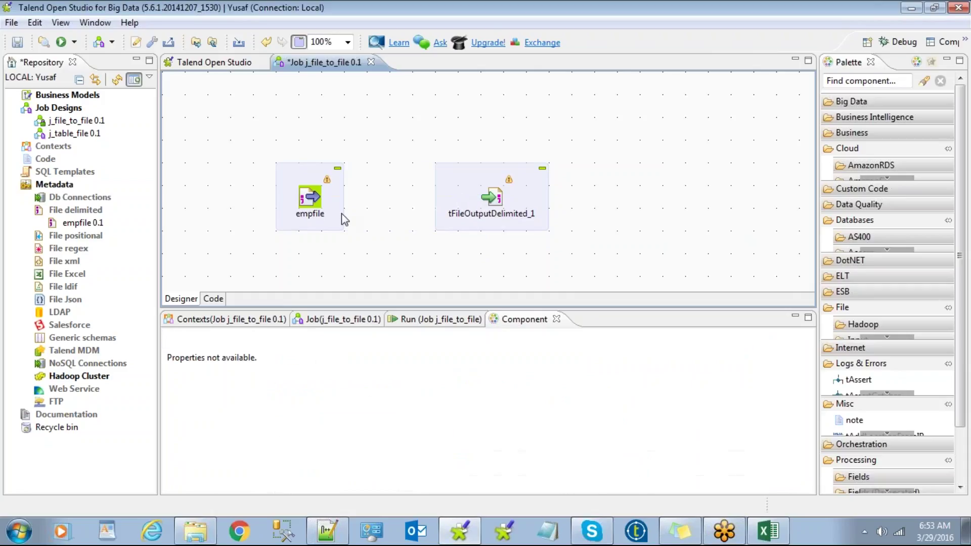
Step: Reconnect empfile to tFileOutputDelimited_1 with a Main row and save the job
{"action": "left_click", "coordinate": [310, 201]}
{"action": "right_click", "coordinate": [309, 198]}
{"action": "mouse_move", "coordinate": [350, 205]}
{"action": "left_click", "coordinate": [509, 205]}
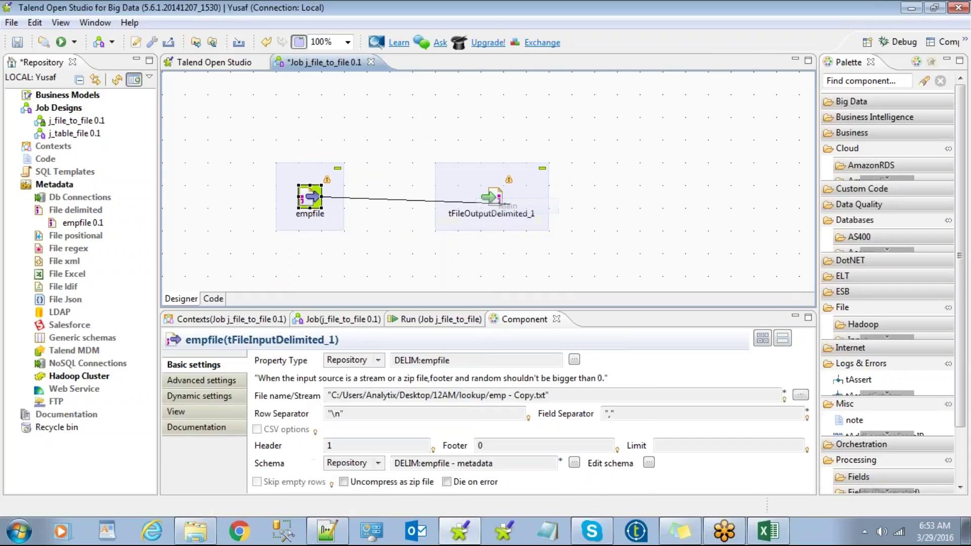
{"action": "left_click", "coordinate": [492, 202]}
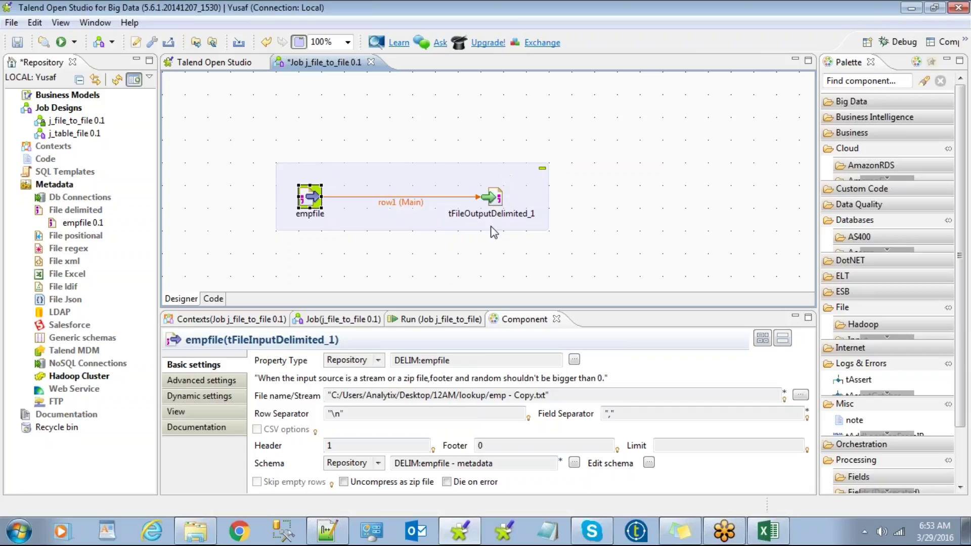
{"action": "left_click", "coordinate": [496, 263]}
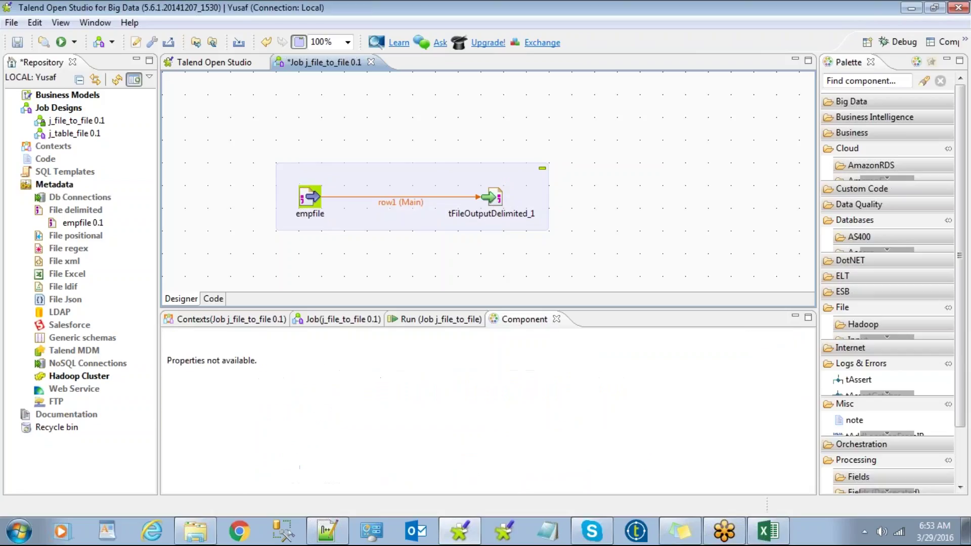
{"action": "key", "text": "ctrl+s"}
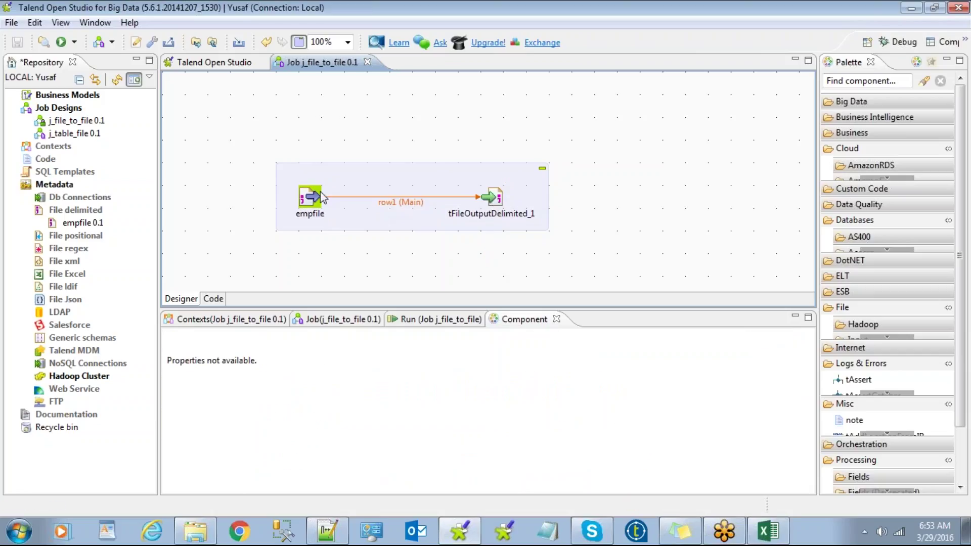
{"action": "left_click", "coordinate": [493, 198]}
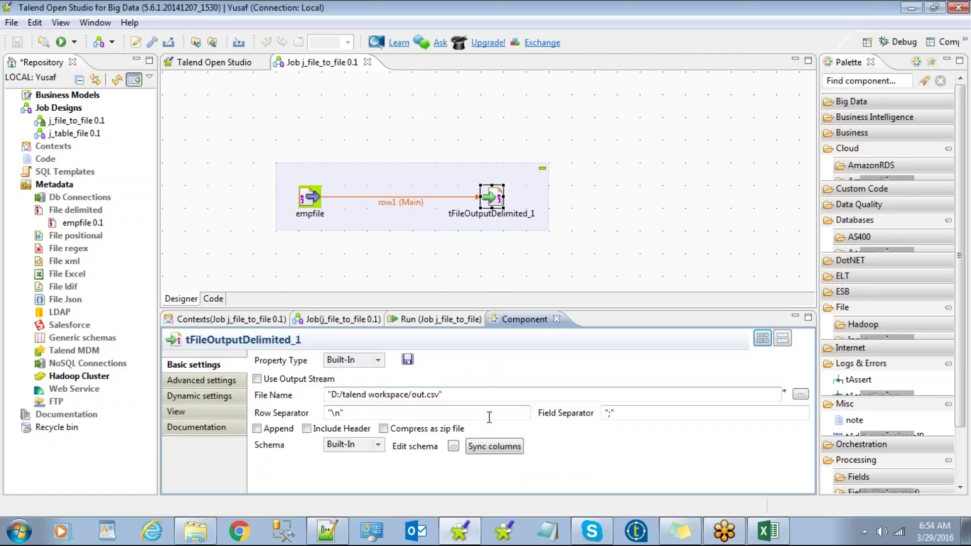
Step: Browse for the output file location and create a new folder 6am on the Desktop
{"action": "left_click", "coordinate": [328, 395]}
{"action": "left_click_drag", "start_coordinate": [312, 394], "coordinate": [330, 394]}
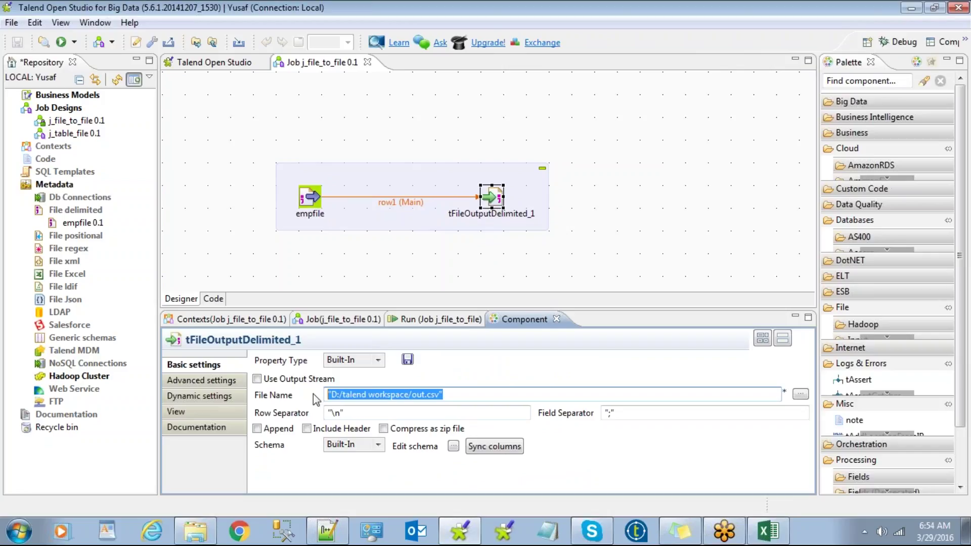
{"action": "left_click", "coordinate": [662, 395]}
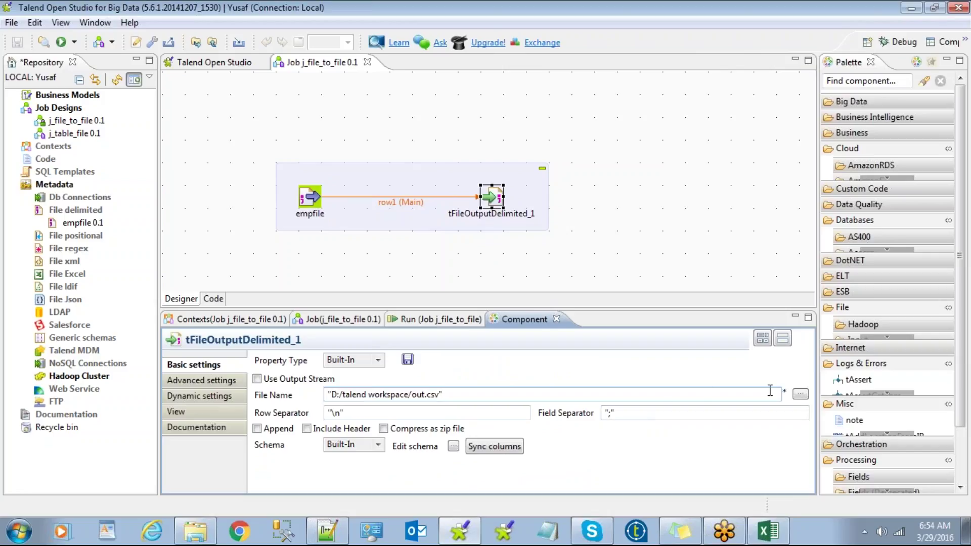
{"action": "left_click", "coordinate": [800, 397]}
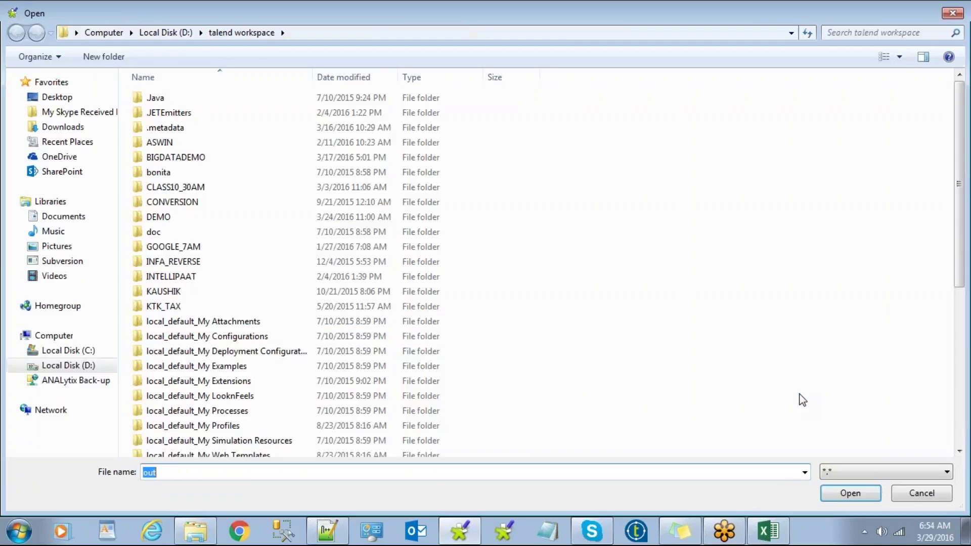
{"action": "left_click", "coordinate": [53, 98]}
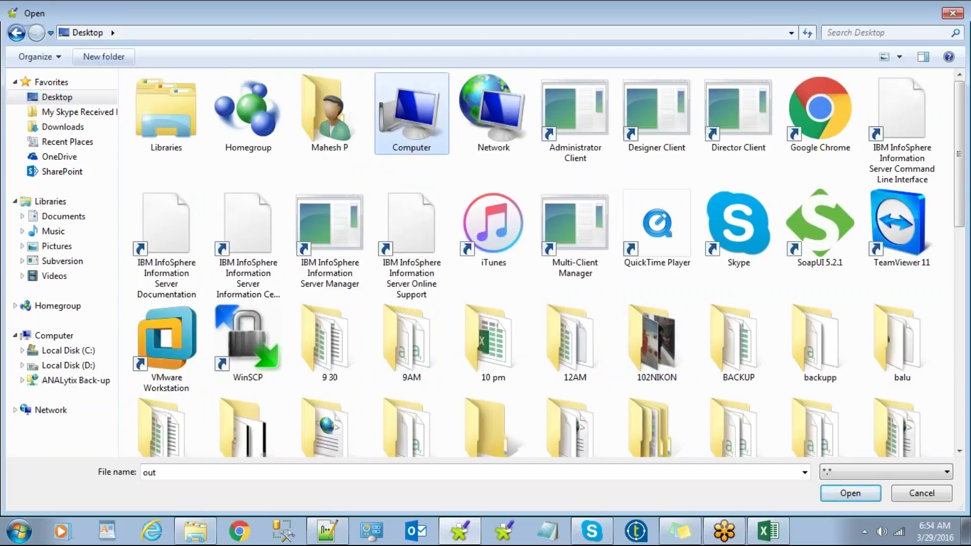
{"action": "left_click", "coordinate": [104, 56]}
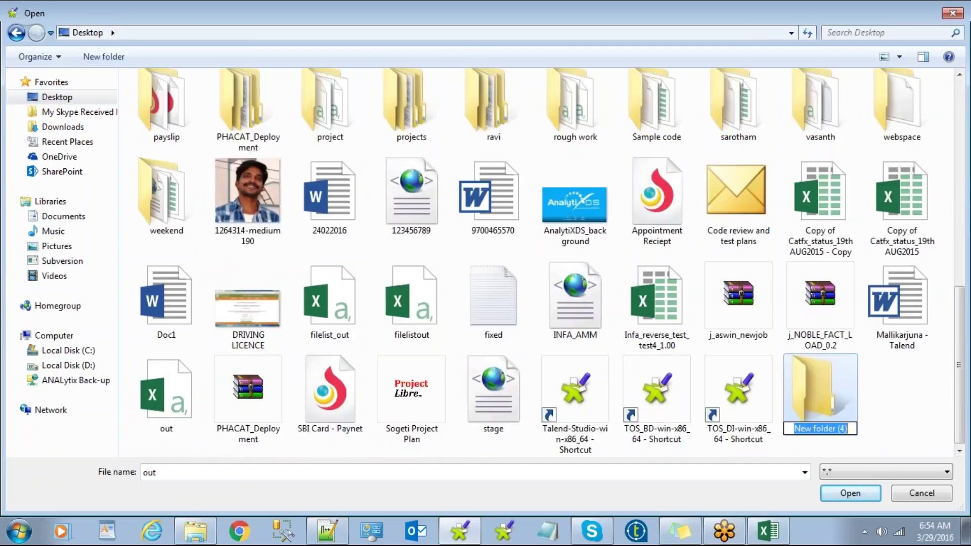
{"action": "type", "text": "6am"}
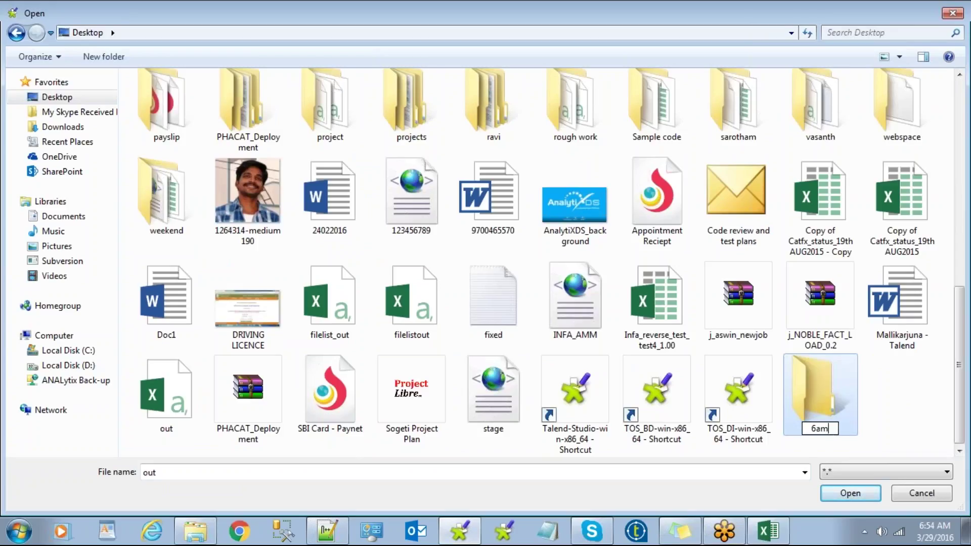
{"action": "key", "text": "Return"}
{"action": "key", "text": "Return"}
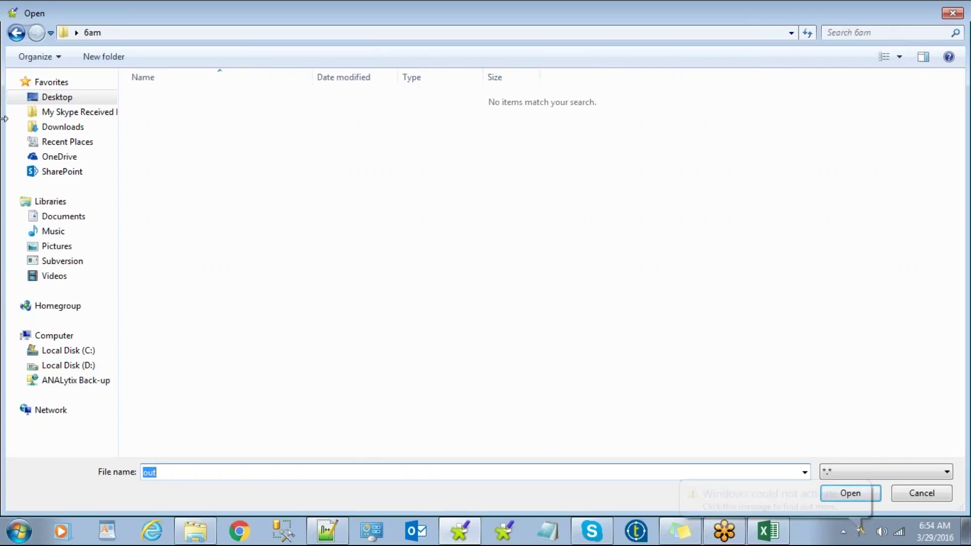
Step: Set the output file to job1_result.csv and change the field separator to ','
{"action": "type", "text": "job1_result.csv"}
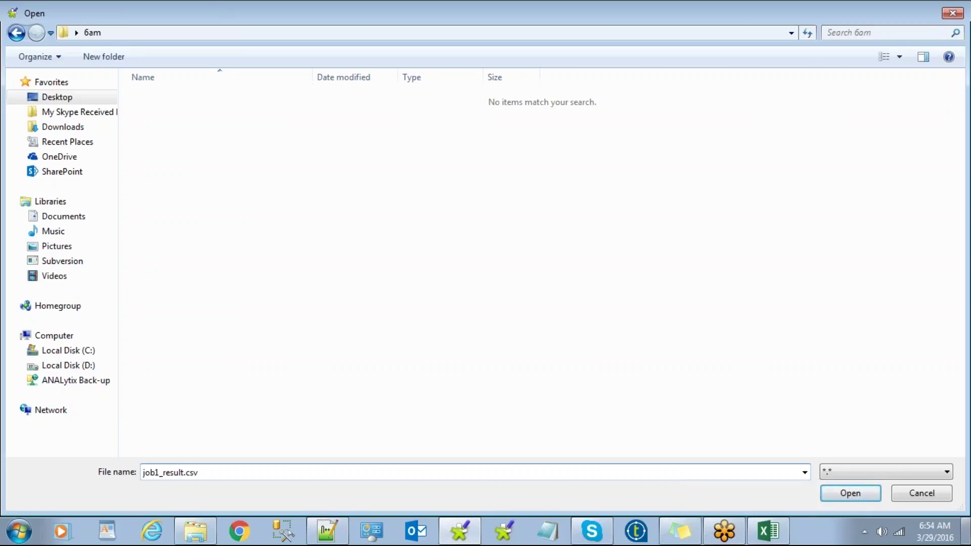
{"action": "left_click", "coordinate": [865, 496]}
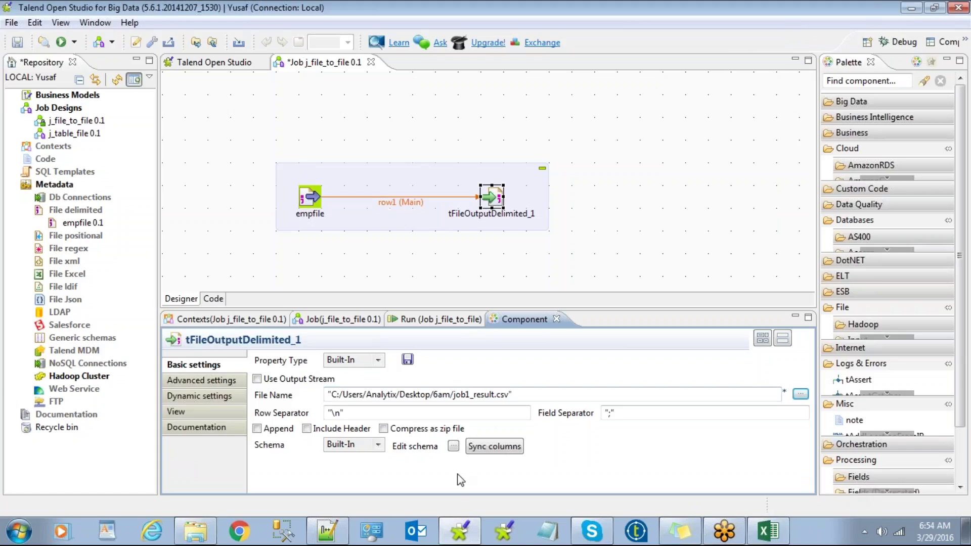
{"action": "left_click_drag", "start_coordinate": [535, 394], "coordinate": [402, 384]}
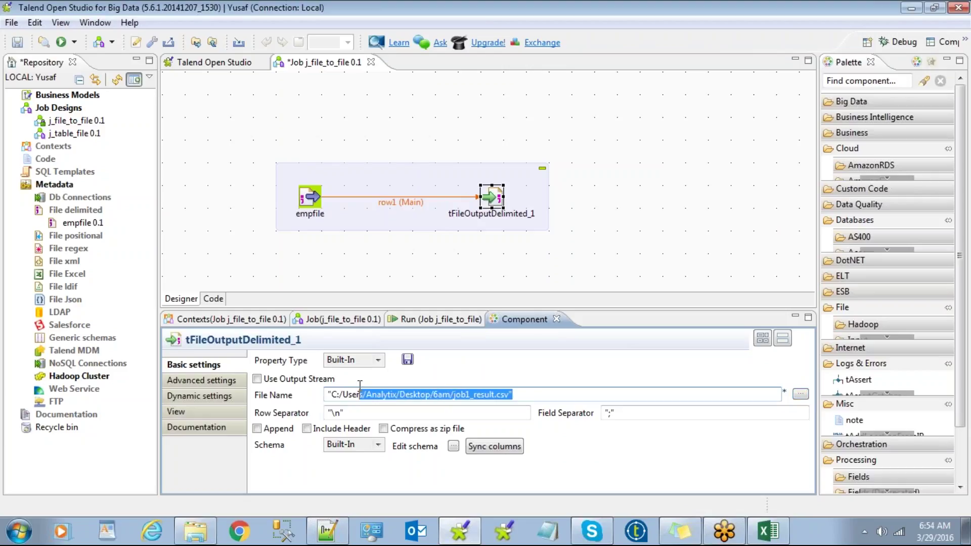
{"action": "left_click", "coordinate": [352, 413]}
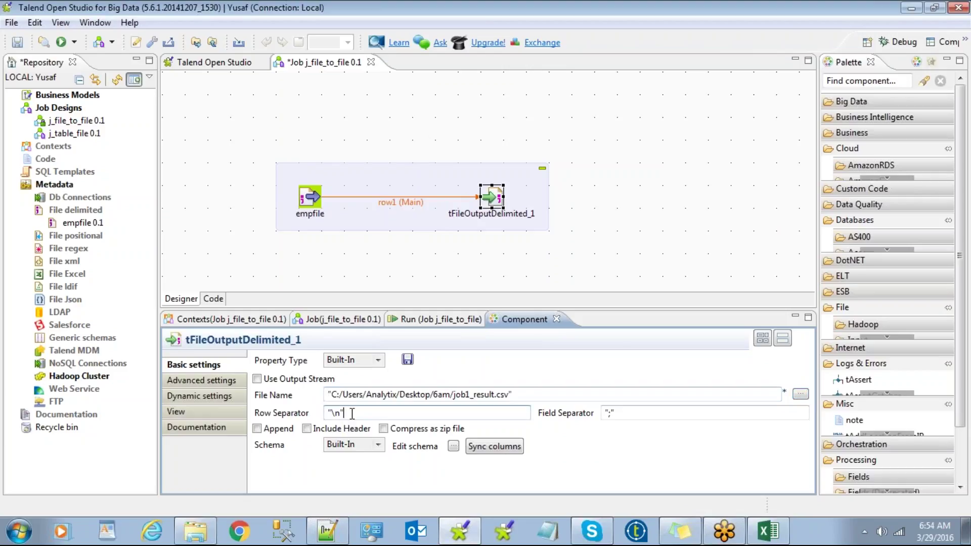
{"action": "left_click", "coordinate": [609, 413]}
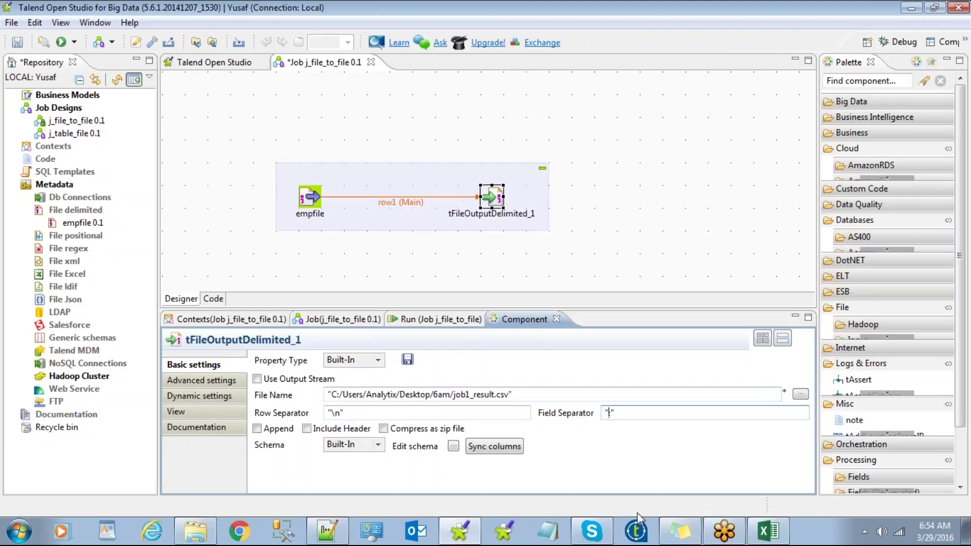
{"action": "type", "text": ","}
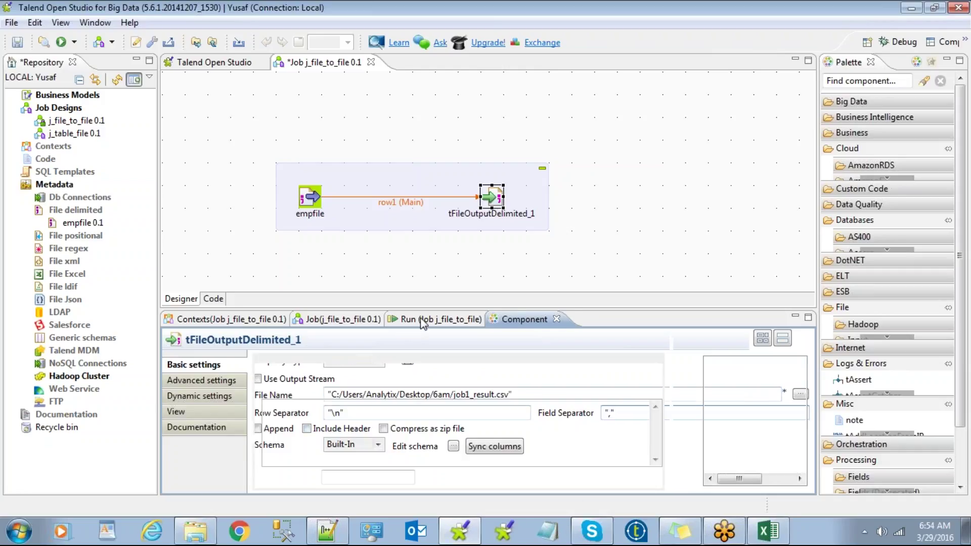
Step: Run j_file_to_file and open the Desktop's 6am folder to look for the output
{"action": "left_click", "coordinate": [405, 323]}
{"action": "left_click", "coordinate": [301, 377]}
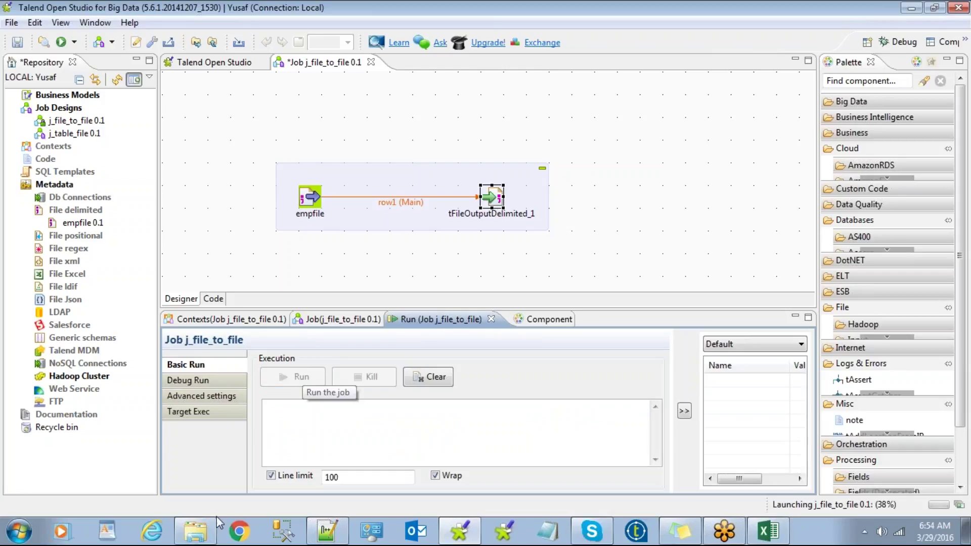
{"action": "left_click", "coordinate": [191, 532]}
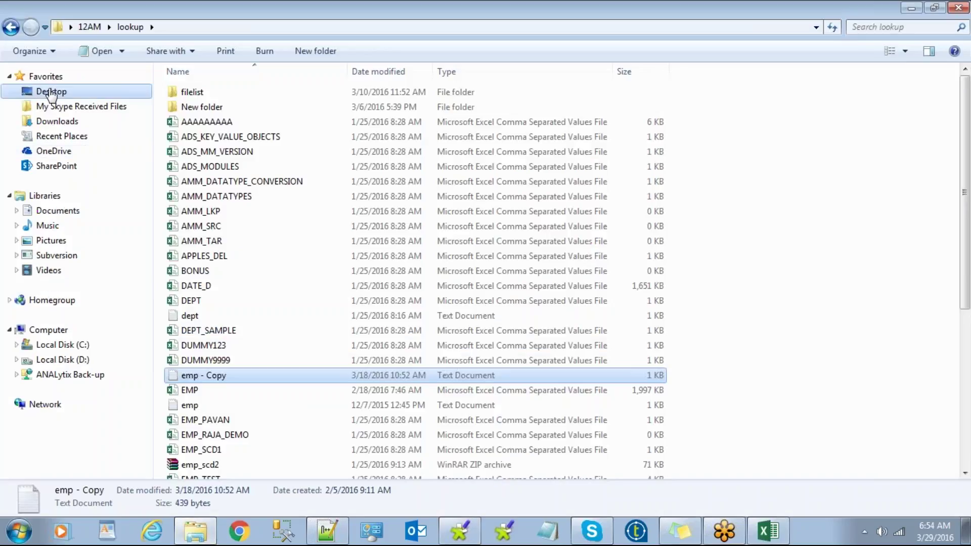
{"action": "left_click", "coordinate": [51, 93]}
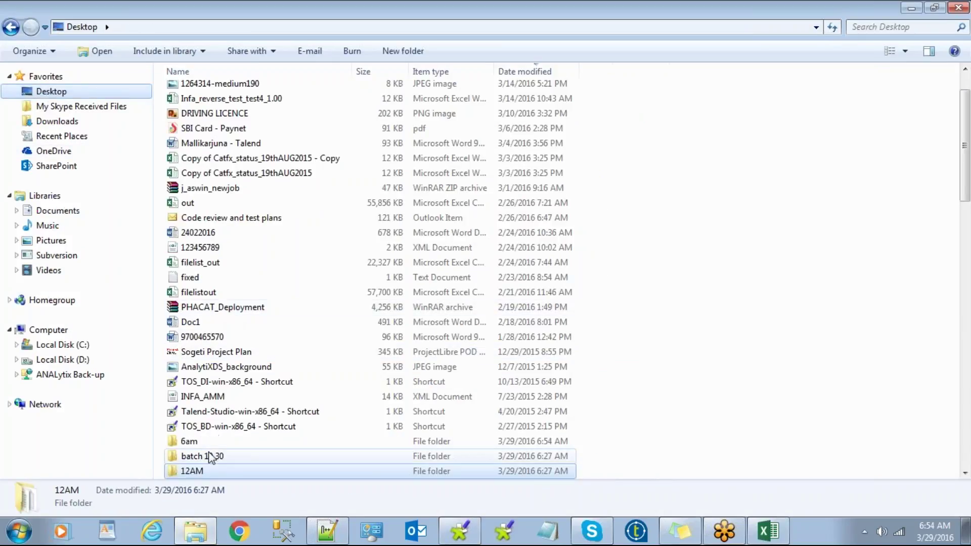
{"action": "double_click", "coordinate": [207, 443]}
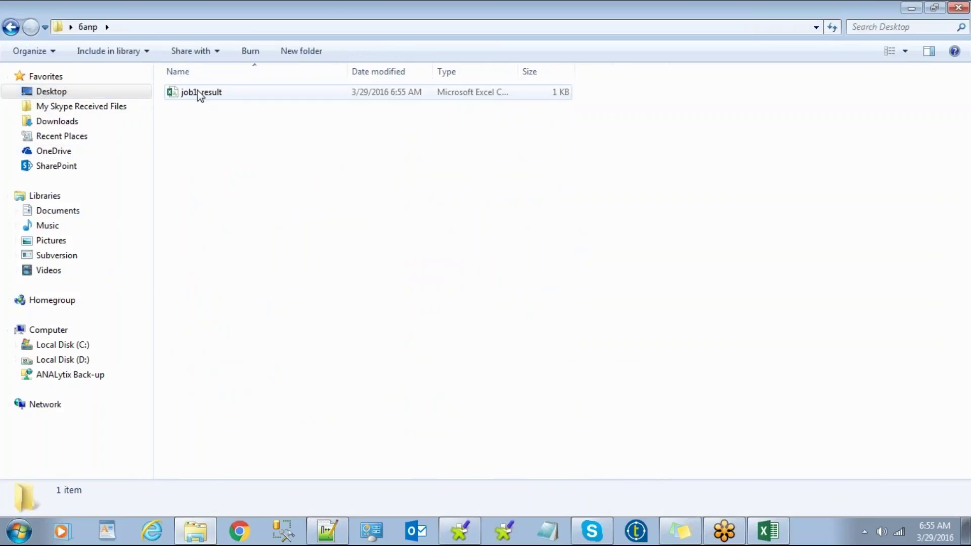
Step: Confirm job1_result.csv in 6am and review the run log: 11 rows, exit code 0
{"action": "key", "text": "alt+Tab"}
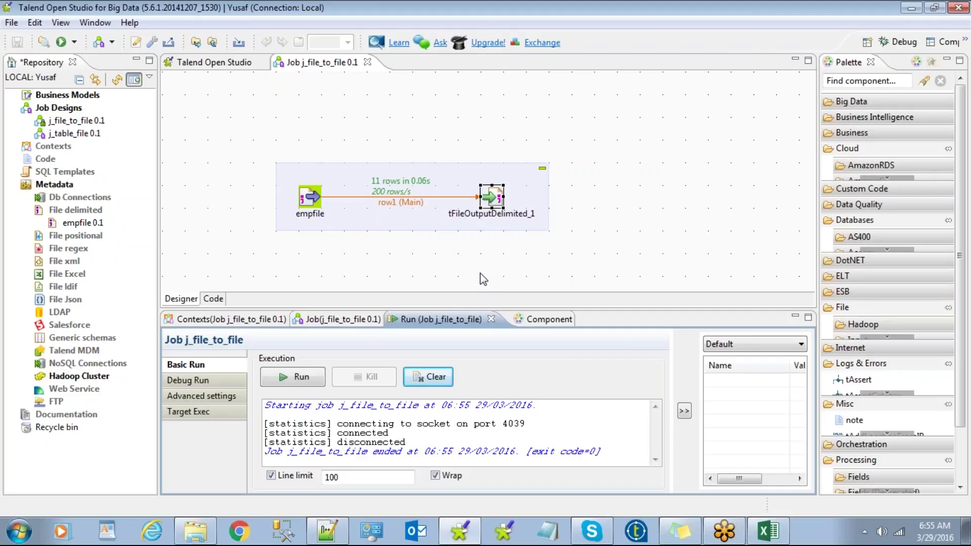
{"action": "key", "text": "alt+Tab"}
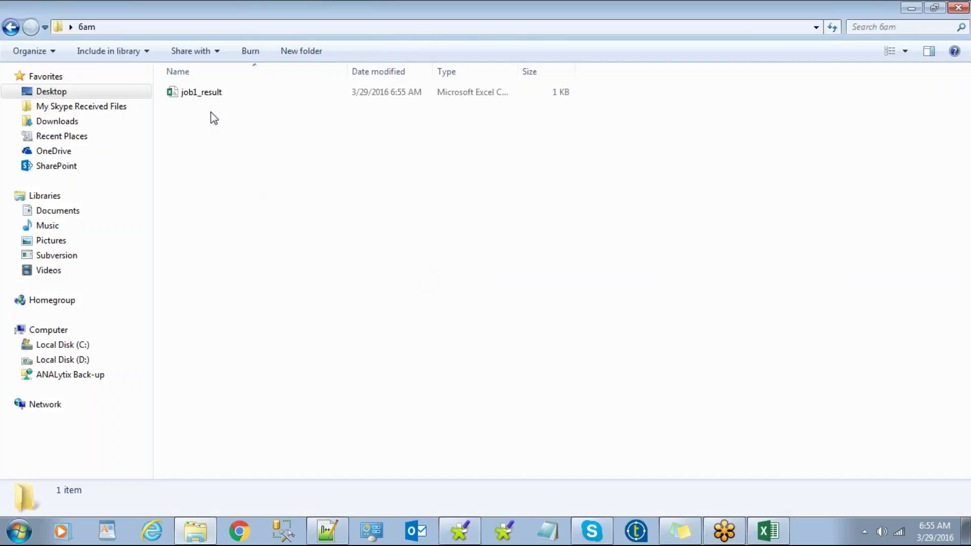
{"action": "key", "text": "alt+Tab"}
{"action": "double_click", "coordinate": [490, 197]}
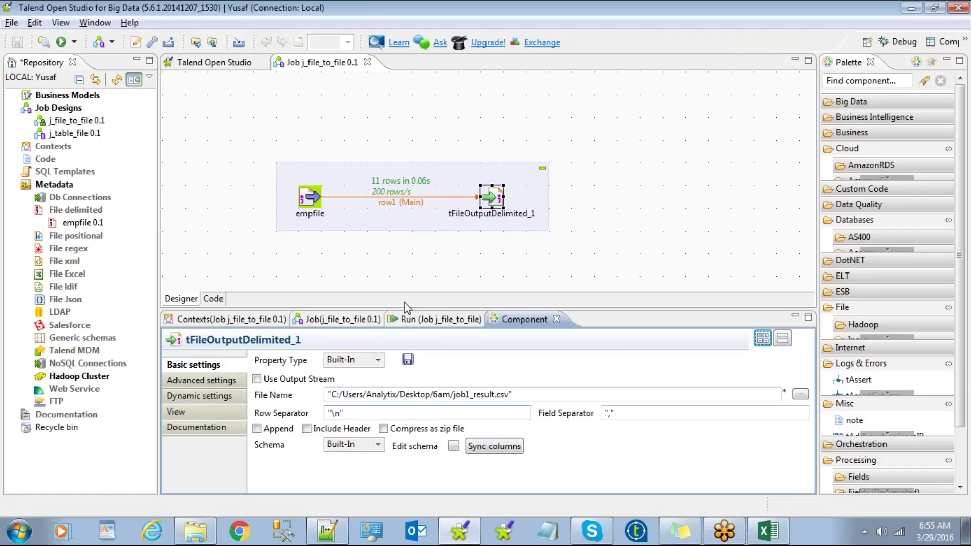
{"action": "left_click", "coordinate": [418, 326]}
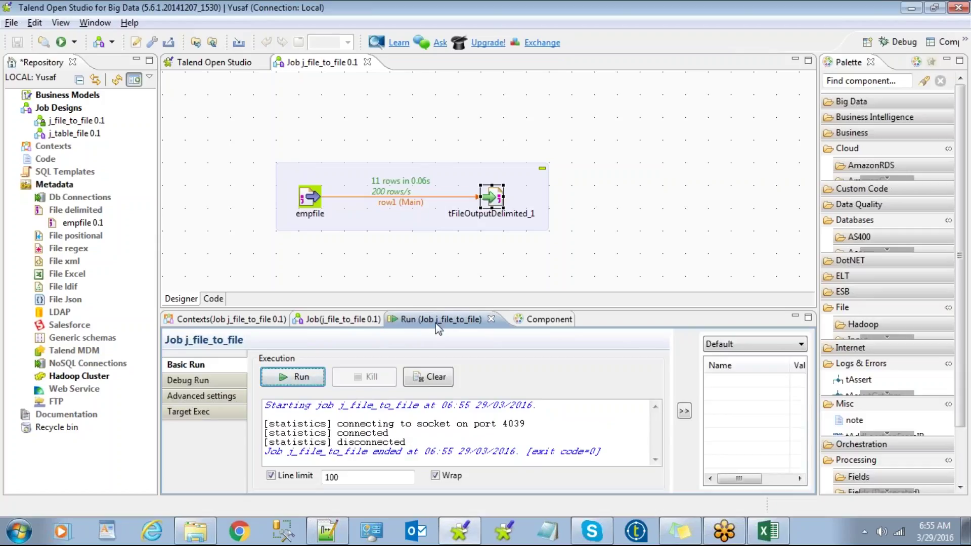
Step: Run j_file_to_file twice more, again passing 11 rows with exit code 0
{"action": "left_click", "coordinate": [283, 384]}
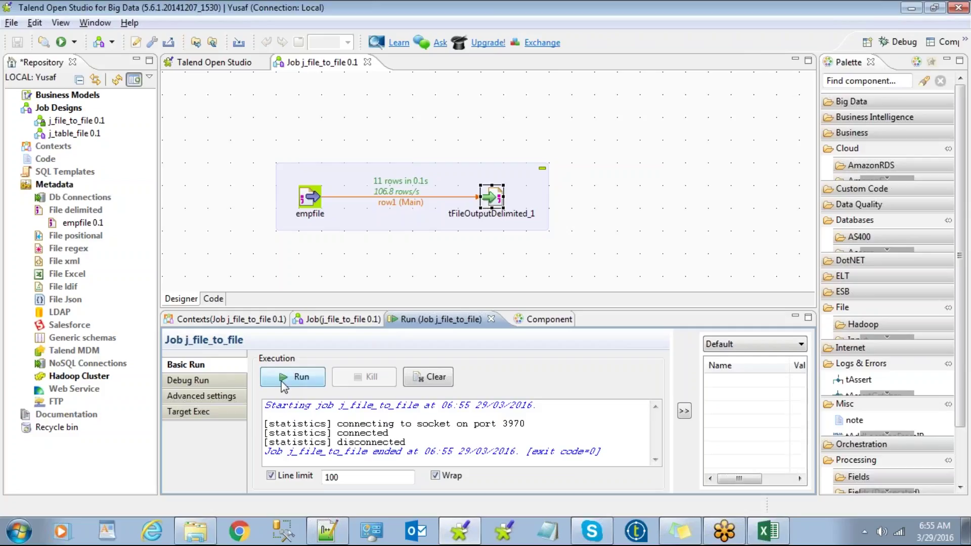
{"action": "left_click", "coordinate": [63, 43]}
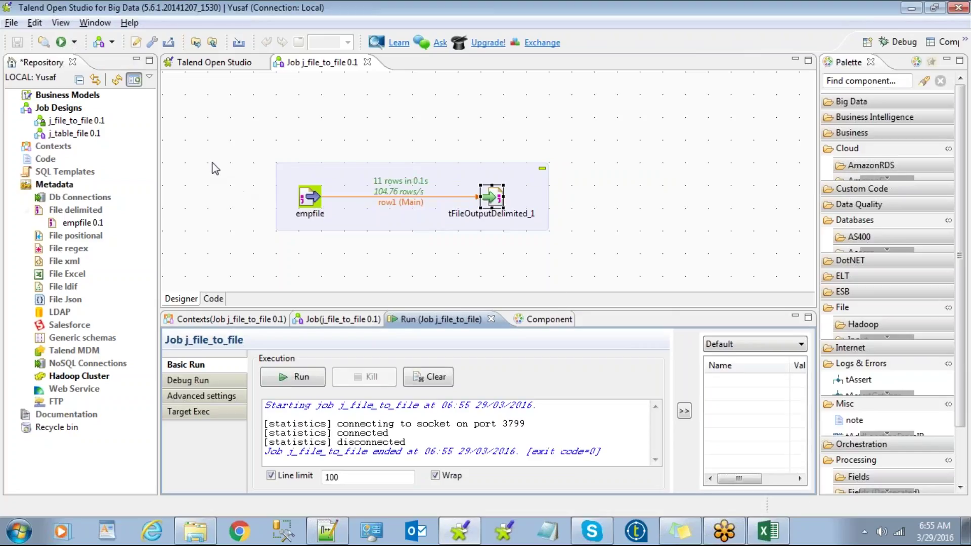
Step: Open job1_result.csv in Excel, autofit the columns to review its 11 rows, and close without saving
{"action": "key", "text": "alt+Tab"}
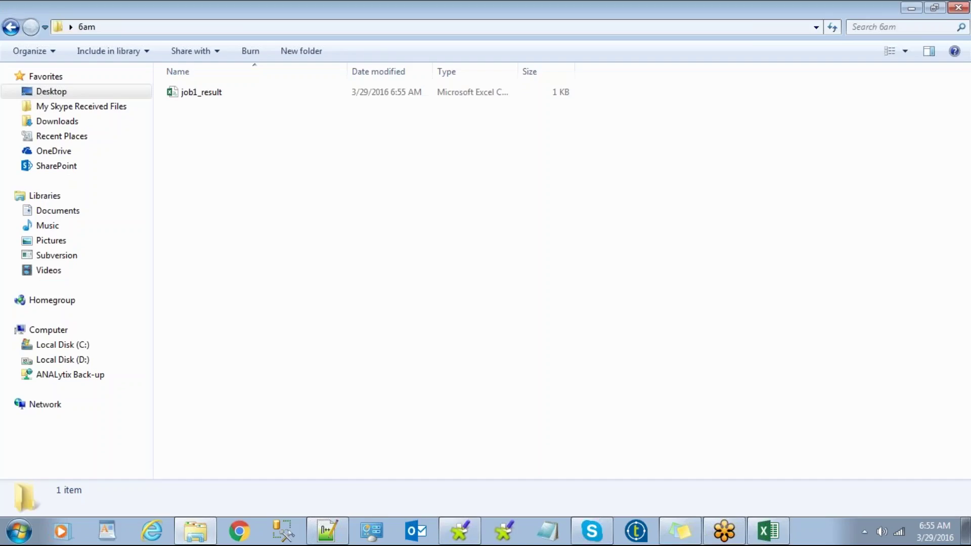
{"action": "left_click", "coordinate": [209, 94]}
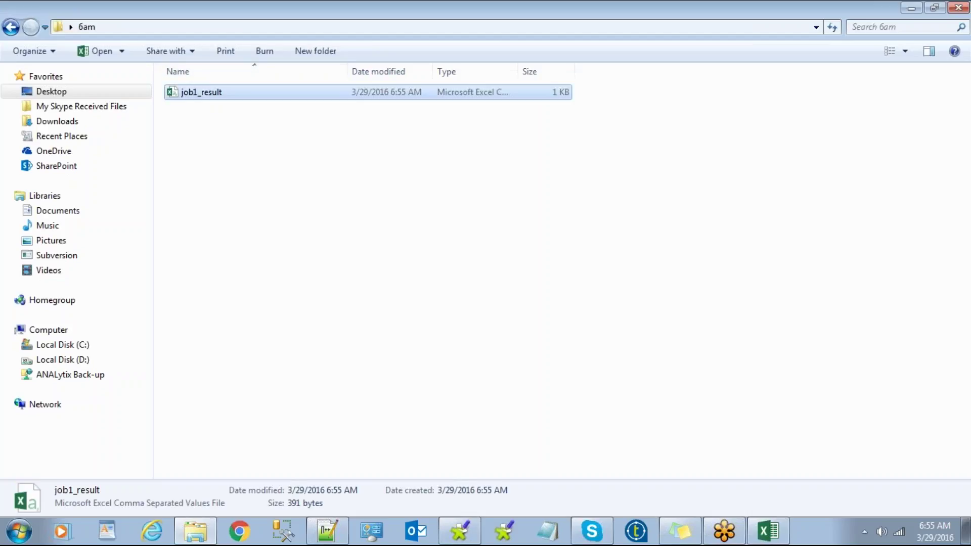
{"action": "double_click", "coordinate": [212, 92]}
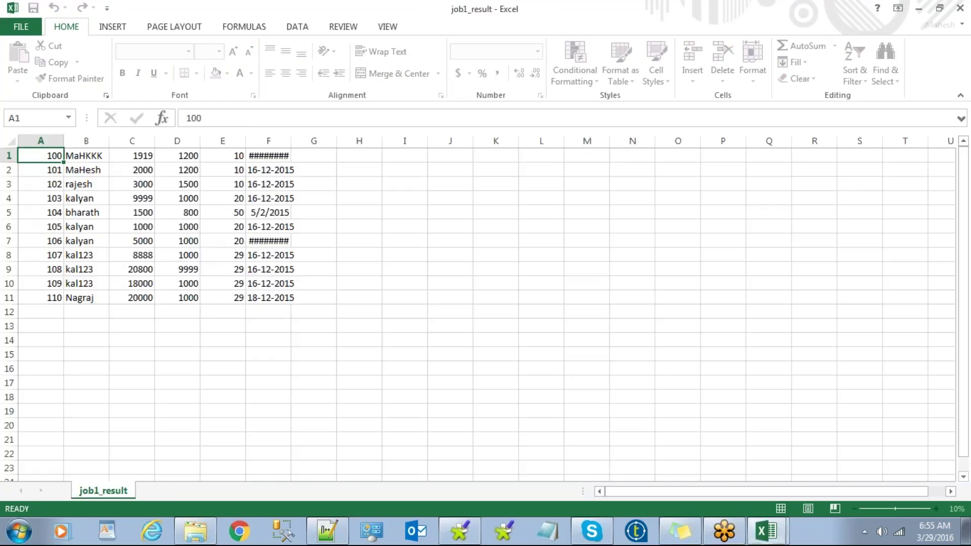
{"action": "left_click", "coordinate": [15, 141]}
{"action": "double_click", "coordinate": [64, 140]}
{"action": "left_click", "coordinate": [156, 197]}
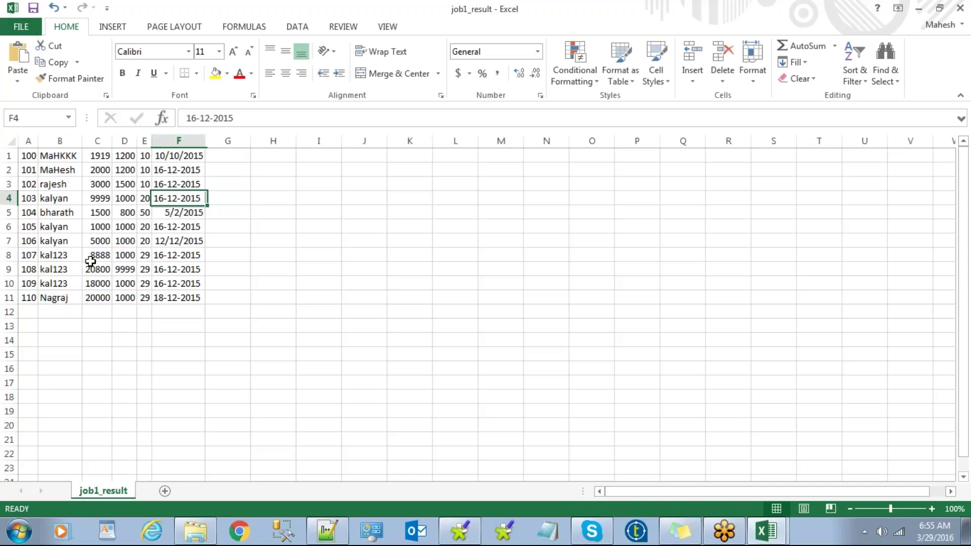
{"action": "left_click", "coordinate": [959, 8]}
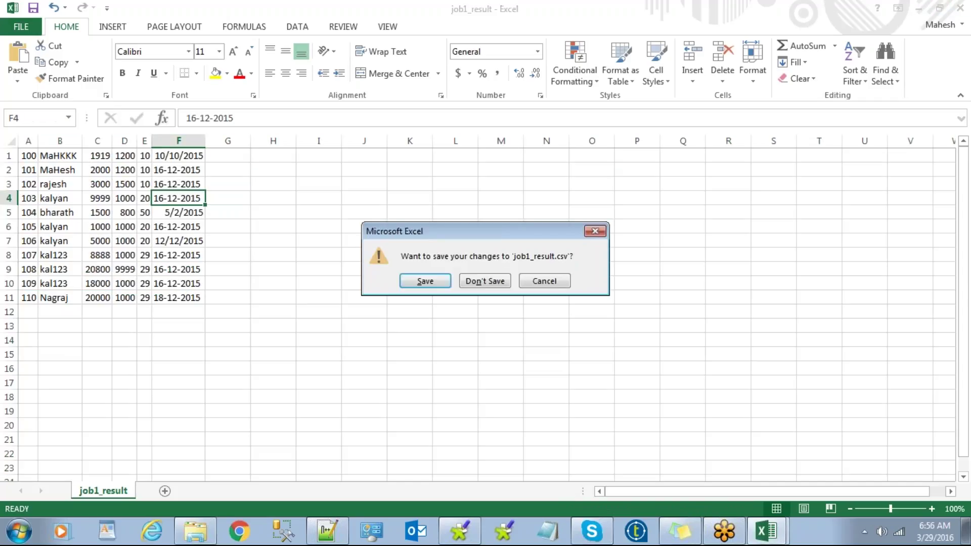
{"action": "left_click", "coordinate": [480, 282]}
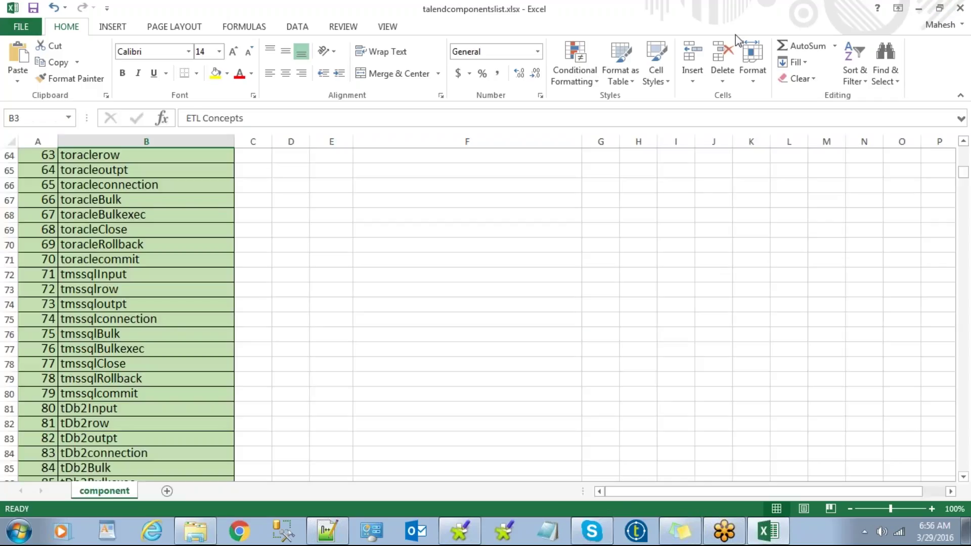
Step: Open job1_result.csv with Notepad++ and compare it against the emp - Copy.txt source
{"action": "left_click", "coordinate": [918, 8]}
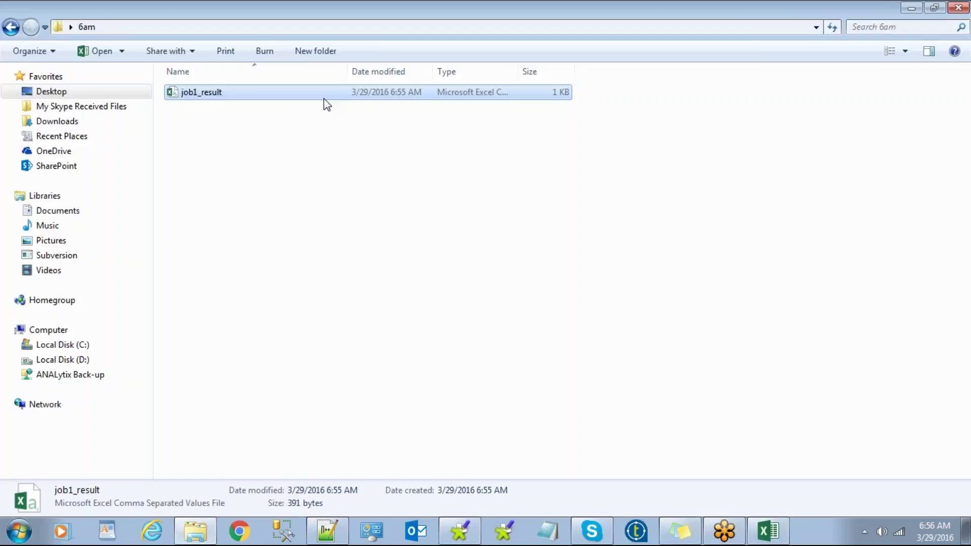
{"action": "right_click", "coordinate": [290, 94]}
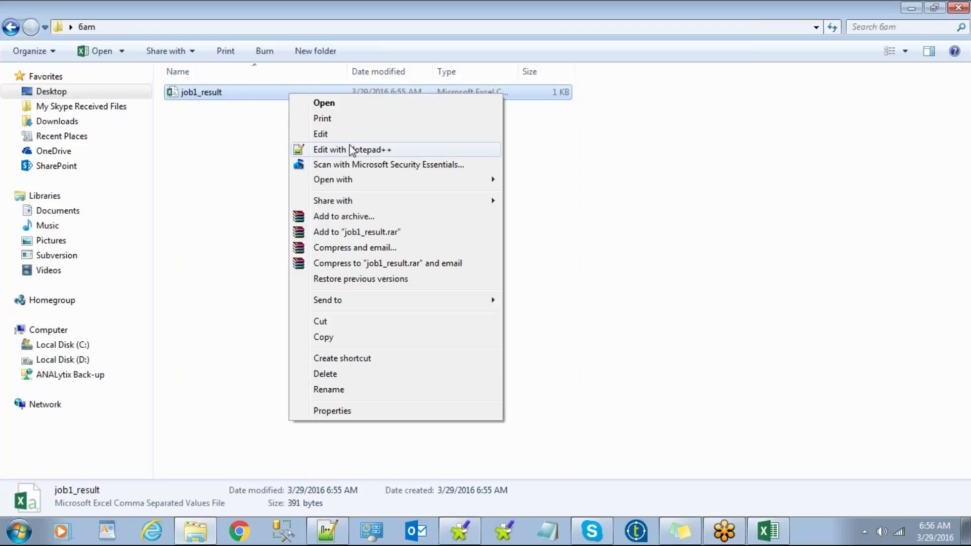
{"action": "left_click", "coordinate": [343, 149]}
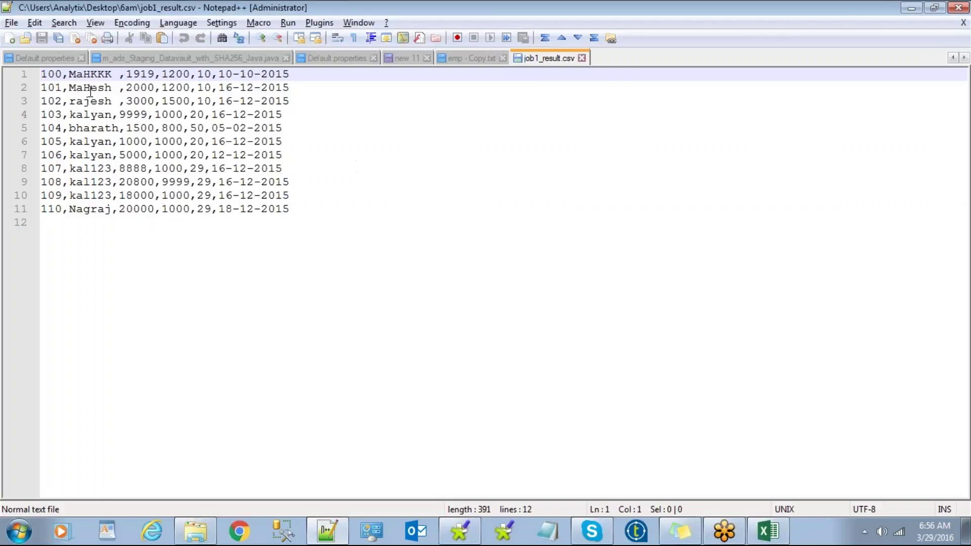
{"action": "left_click", "coordinate": [459, 59]}
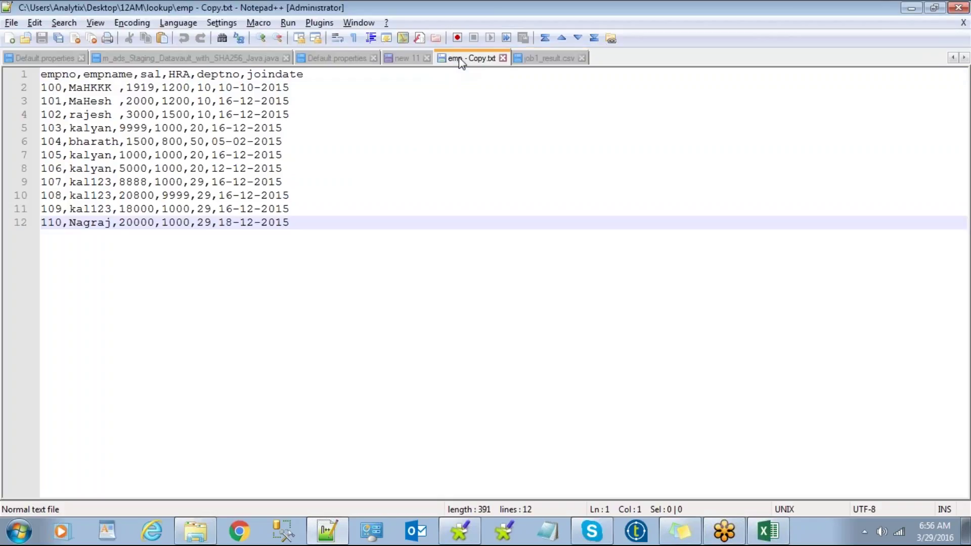
{"action": "left_click", "coordinate": [556, 59]}
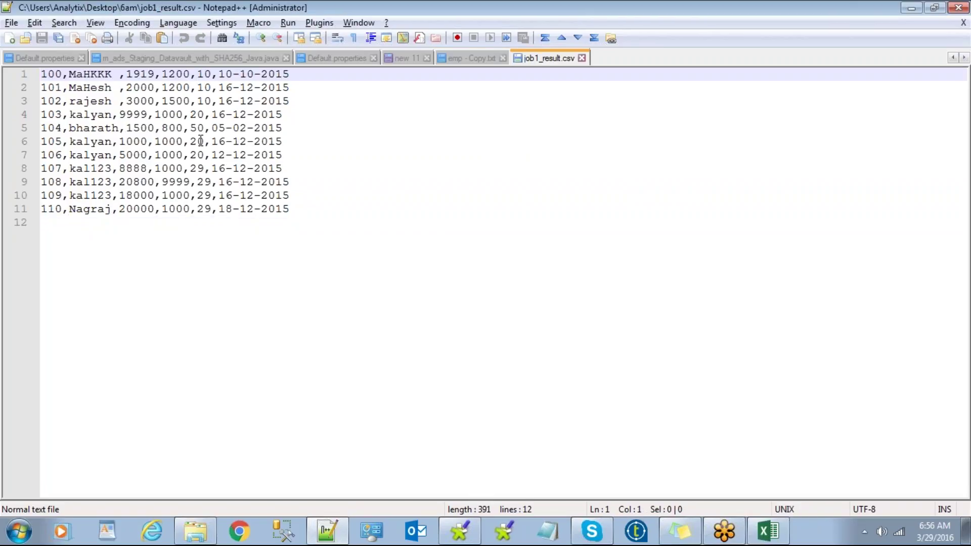
{"action": "key", "text": "alt+Tab"}
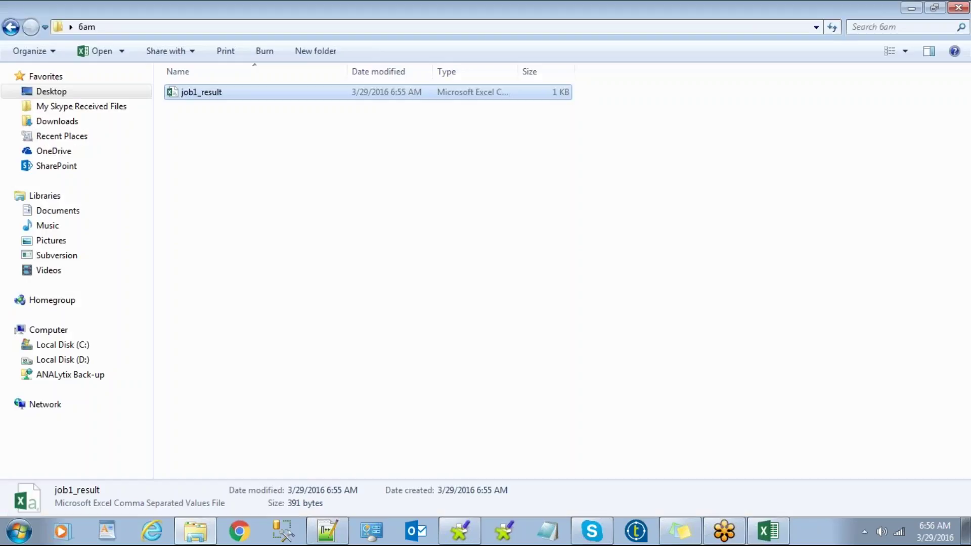
{"action": "key", "text": "alt+Tab"}
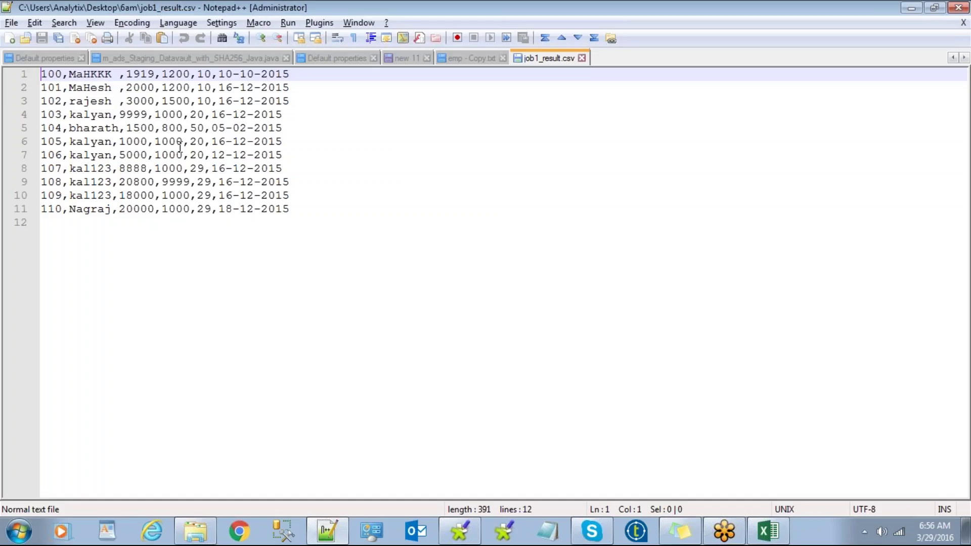
Step: Enable Include Header on tFileOutputDelimited_1, rerun the job, and reload job1_result.csv to confirm the header
{"action": "key", "text": "alt+Tab"}
{"action": "key", "text": "Tab"}
{"action": "key", "text": "Tab"}
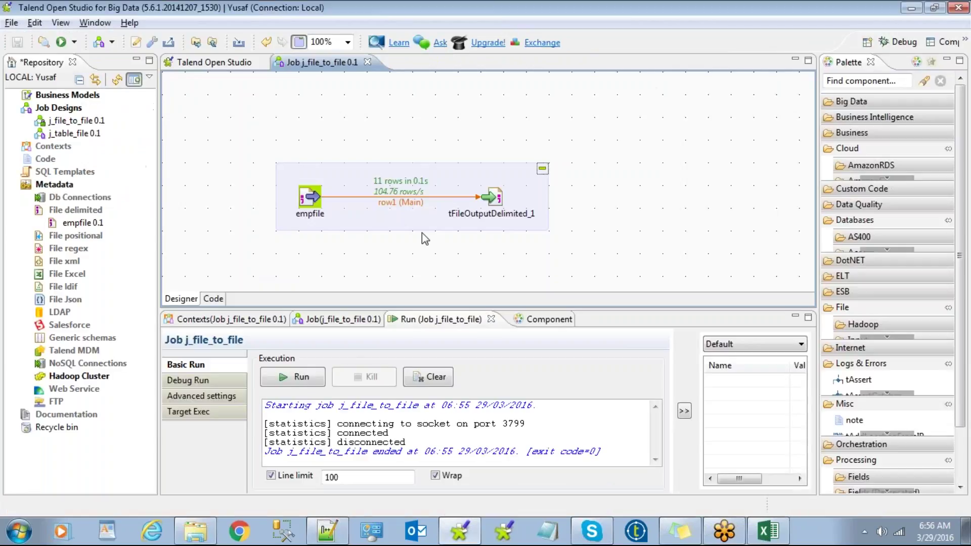
{"action": "double_click", "coordinate": [490, 198]}
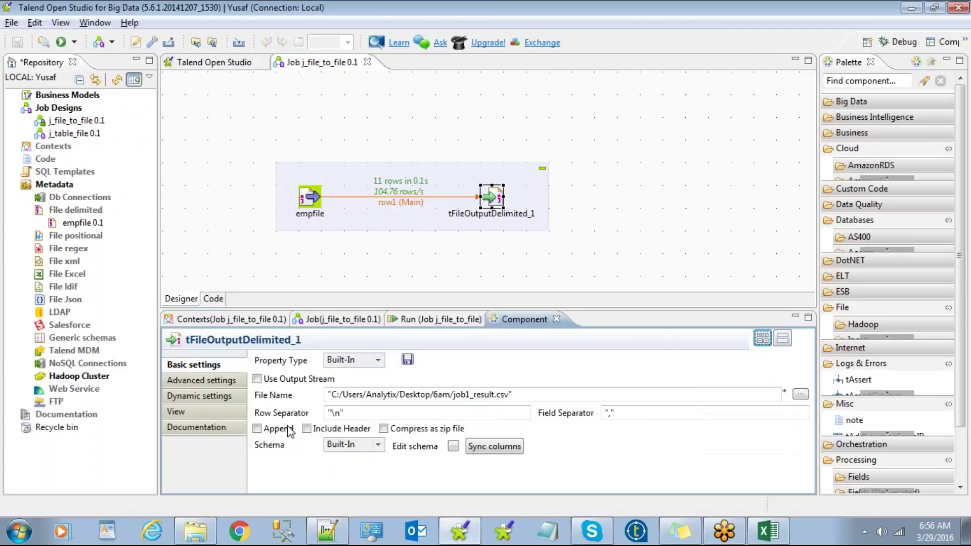
{"action": "left_click", "coordinate": [306, 429]}
{"action": "left_click", "coordinate": [434, 319]}
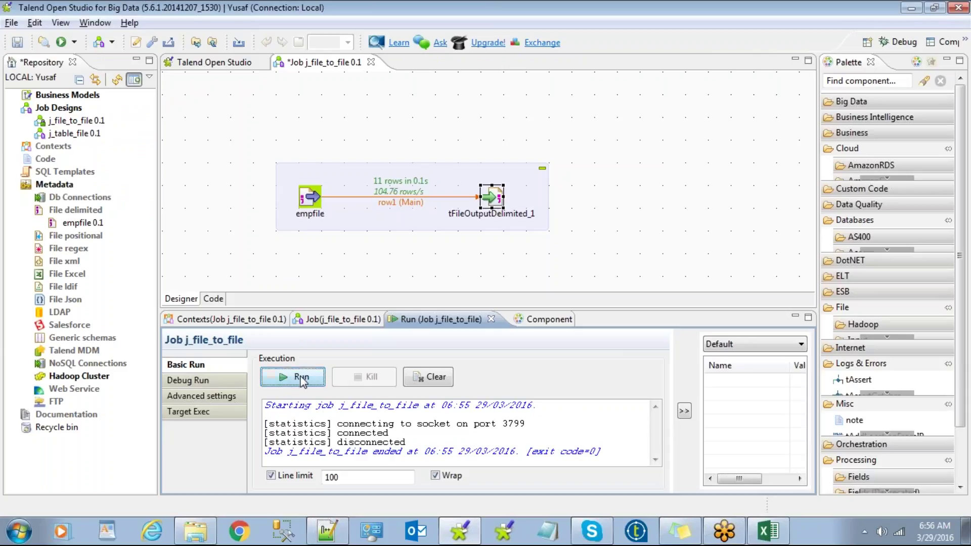
{"action": "left_click", "coordinate": [301, 378]}
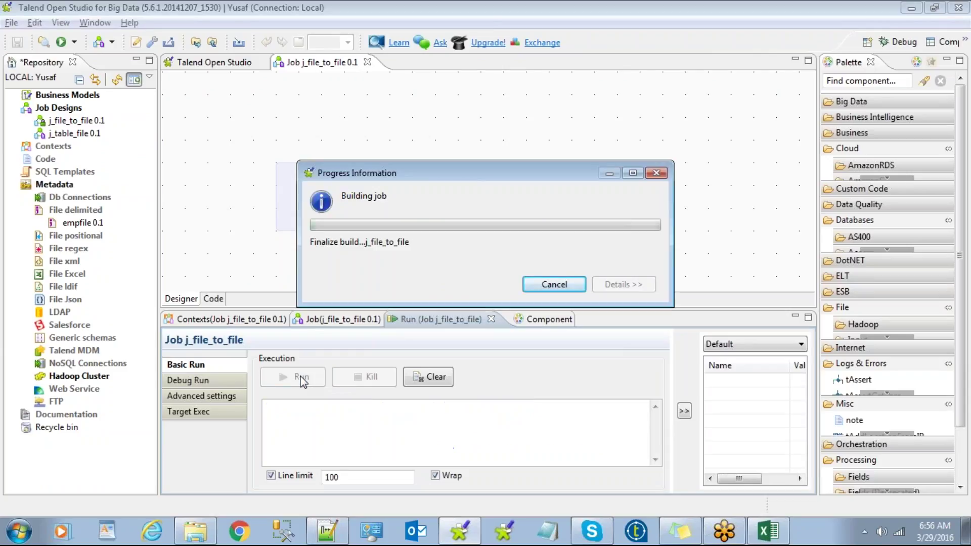
{"action": "key", "text": "alt+Tab"}
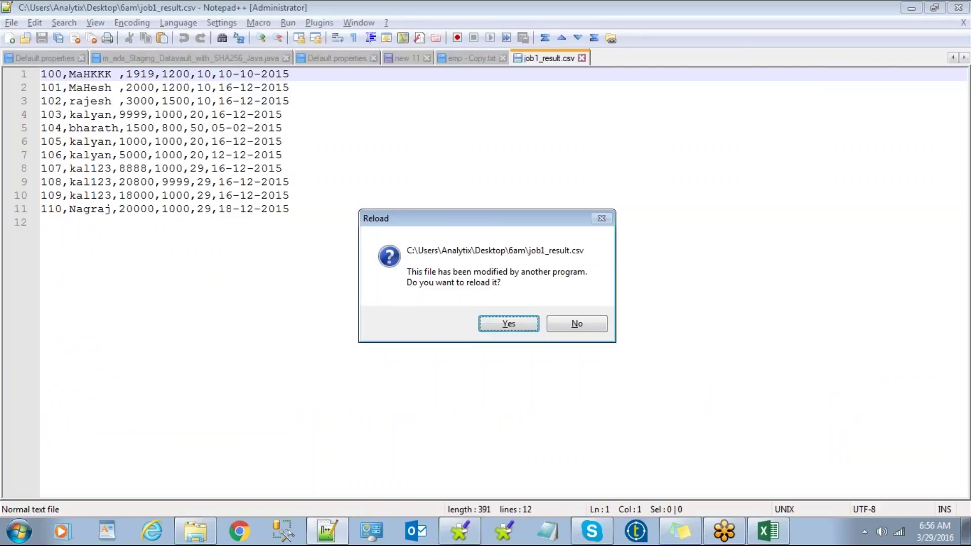
{"action": "left_click", "coordinate": [495, 320]}
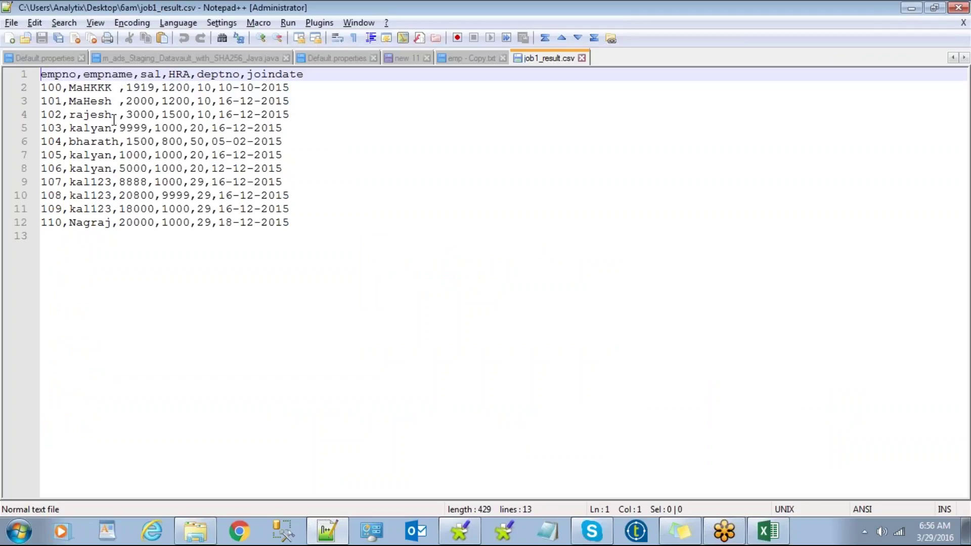
{"action": "key", "text": "alt+Tab"}
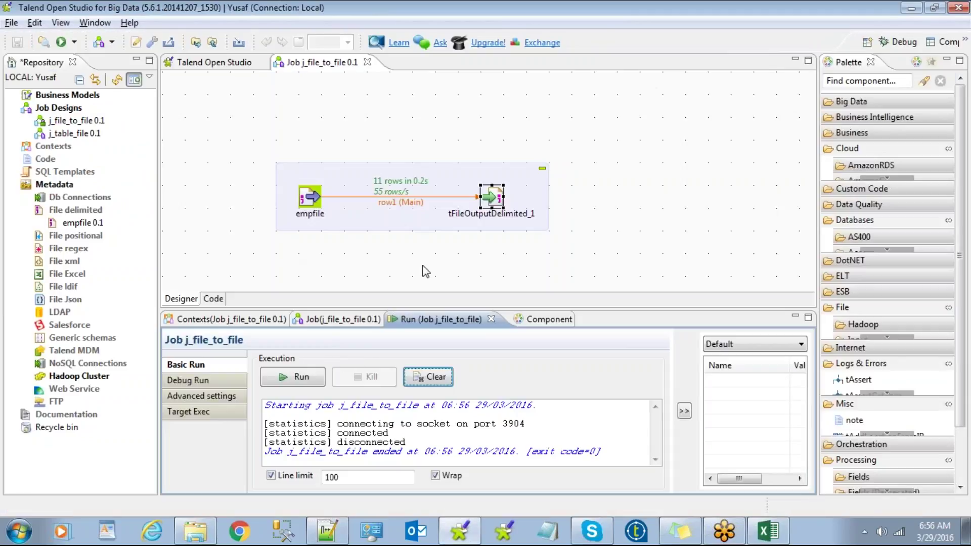
Step: Enable Append on tFileOutputDelimited_1 and run the job again
{"action": "double_click", "coordinate": [509, 201]}
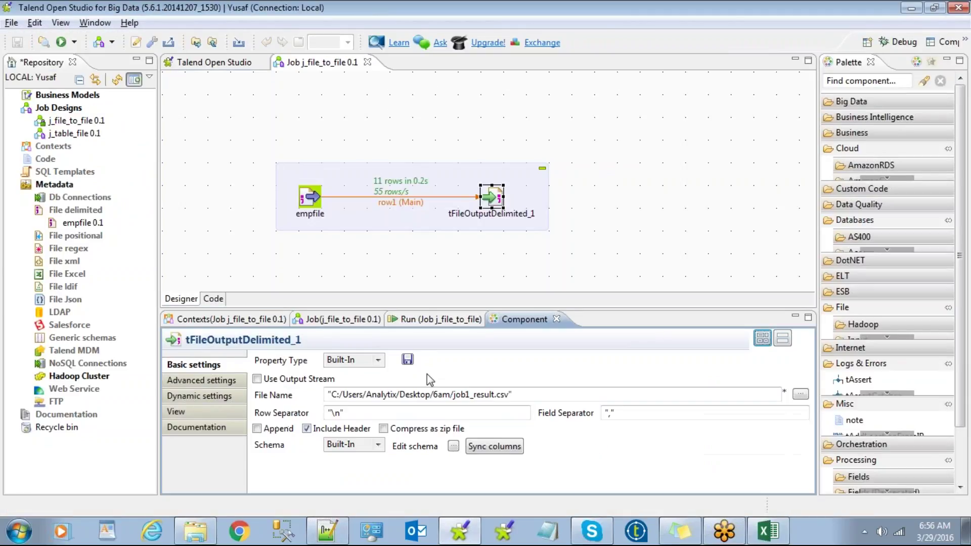
{"action": "left_click", "coordinate": [276, 428]}
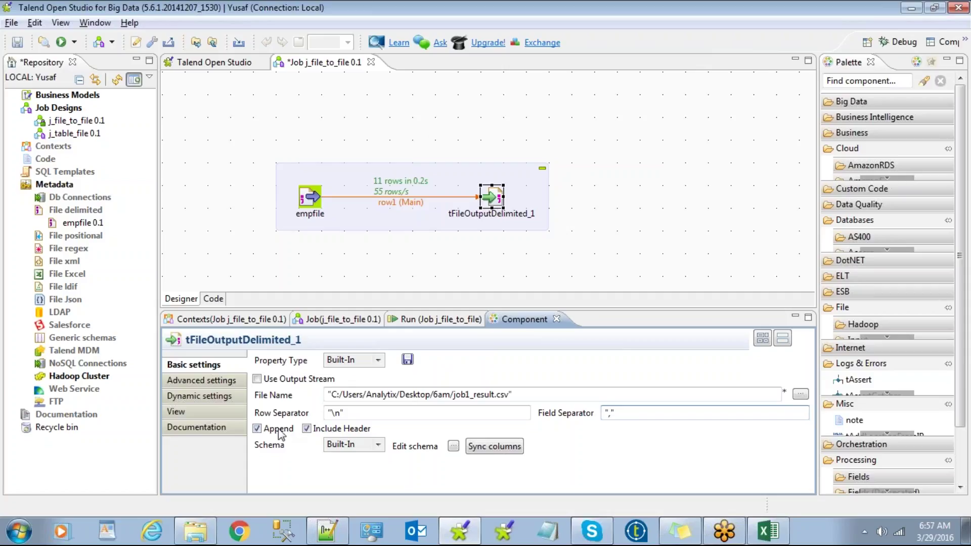
{"action": "left_click", "coordinate": [431, 325]}
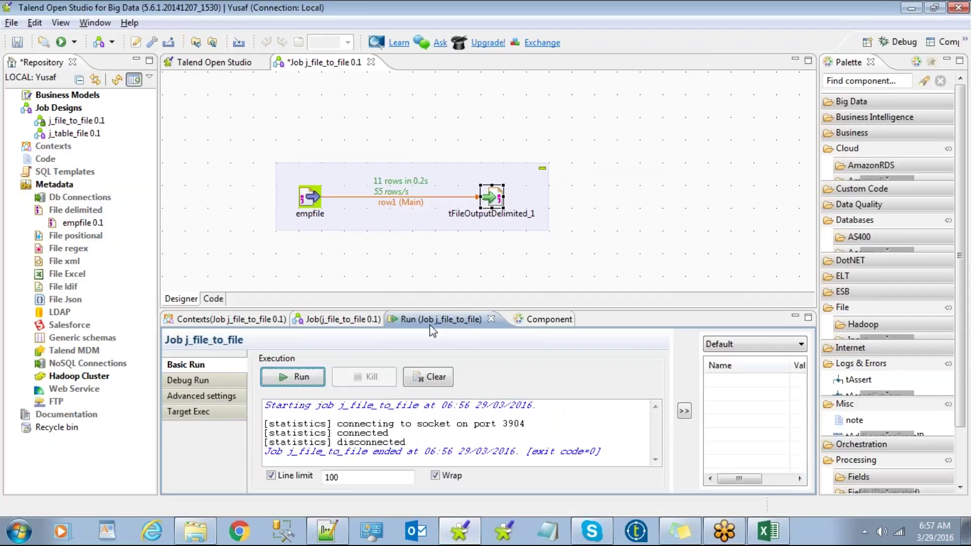
{"action": "left_click", "coordinate": [302, 378]}
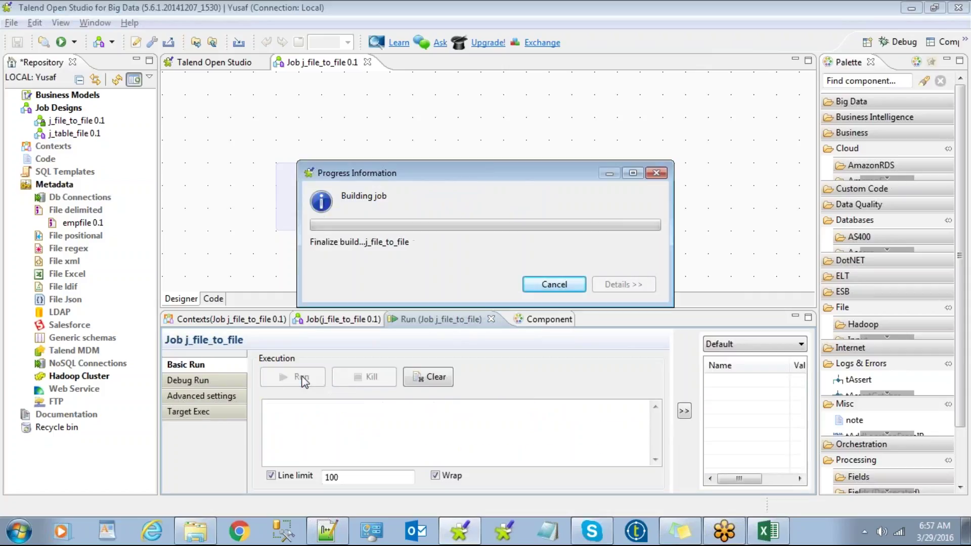
Step: Reload job1_result.csv in Notepad++ to see the appended rows, then reopen the output component settings
{"action": "key", "text": "alt+Tab"}
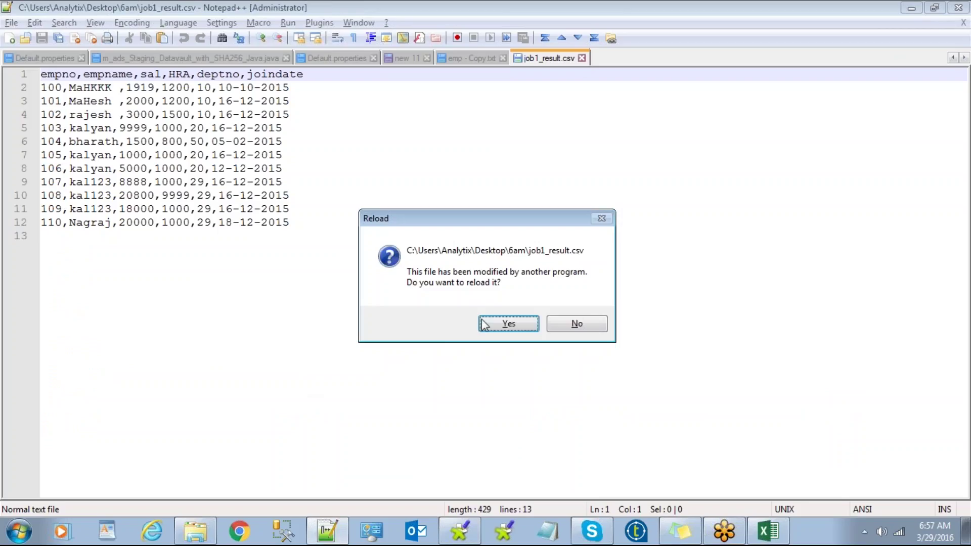
{"action": "left_click", "coordinate": [507, 324]}
{"action": "key", "text": "alt+Tab"}
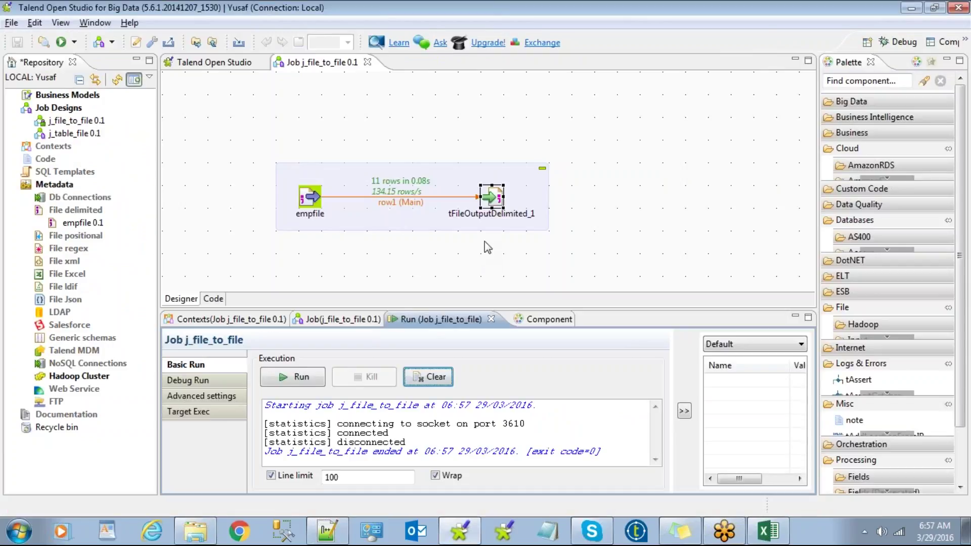
{"action": "left_click", "coordinate": [486, 243]}
{"action": "double_click", "coordinate": [499, 199]}
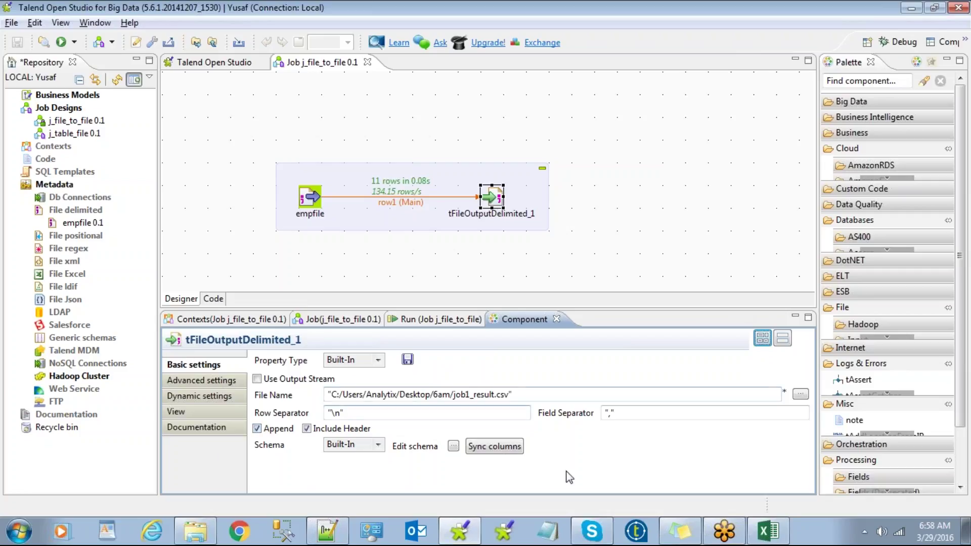
{"action": "left_click", "coordinate": [638, 240]}
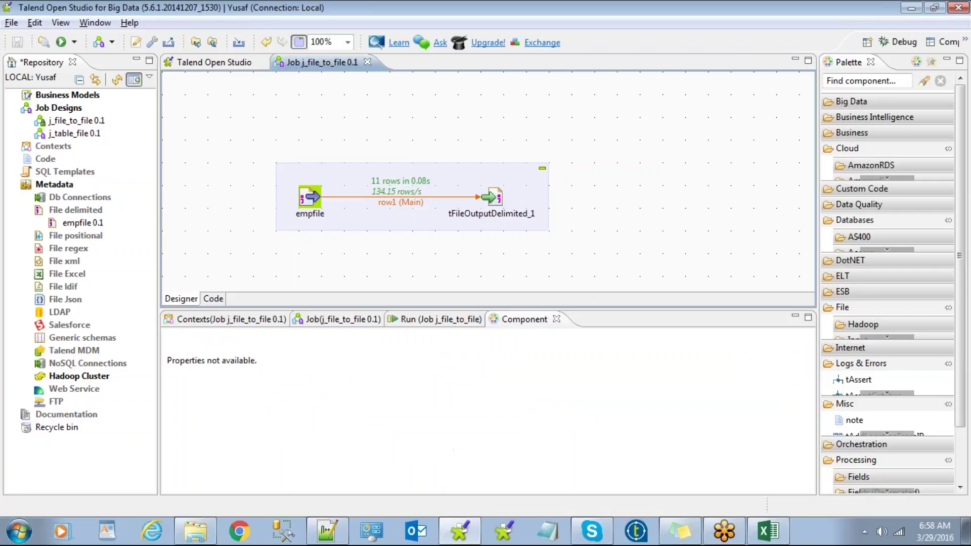
Step: Move the empfile component further left on the job canvas
{"action": "left_click", "coordinate": [313, 195]}
{"action": "left_click_drag", "start_coordinate": [314, 195], "coordinate": [268, 194]}
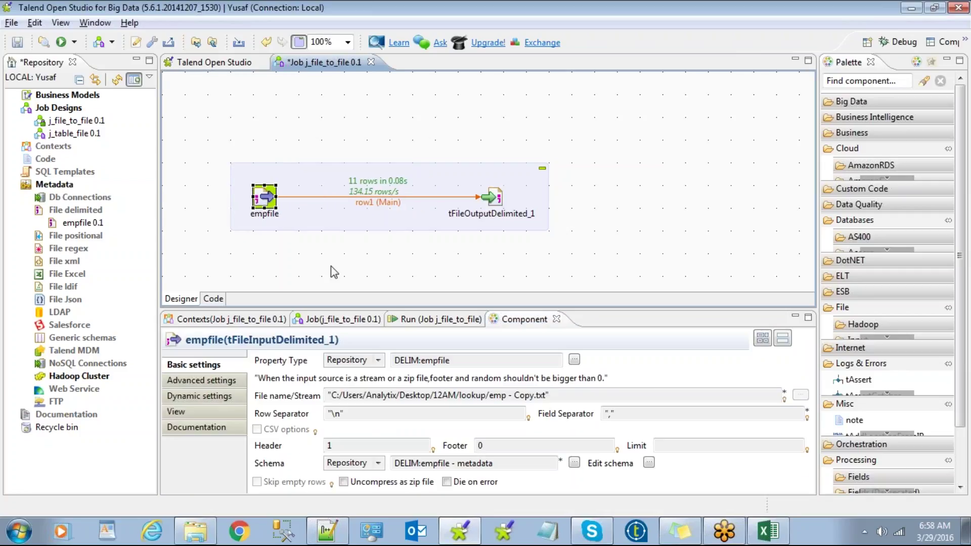
{"action": "left_click", "coordinate": [257, 296]}
Step: Delete all contents of job1_result.csv in Notepad++
{"action": "key", "text": "alt+Tab"}
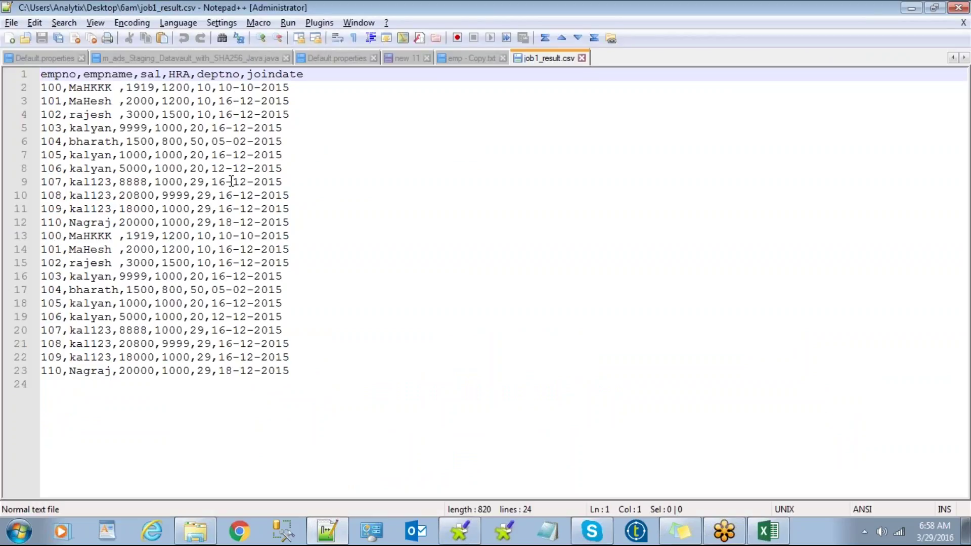
{"action": "left_click", "coordinate": [278, 382]}
{"action": "left_click_drag", "start_coordinate": [276, 382], "coordinate": [7, 72]}
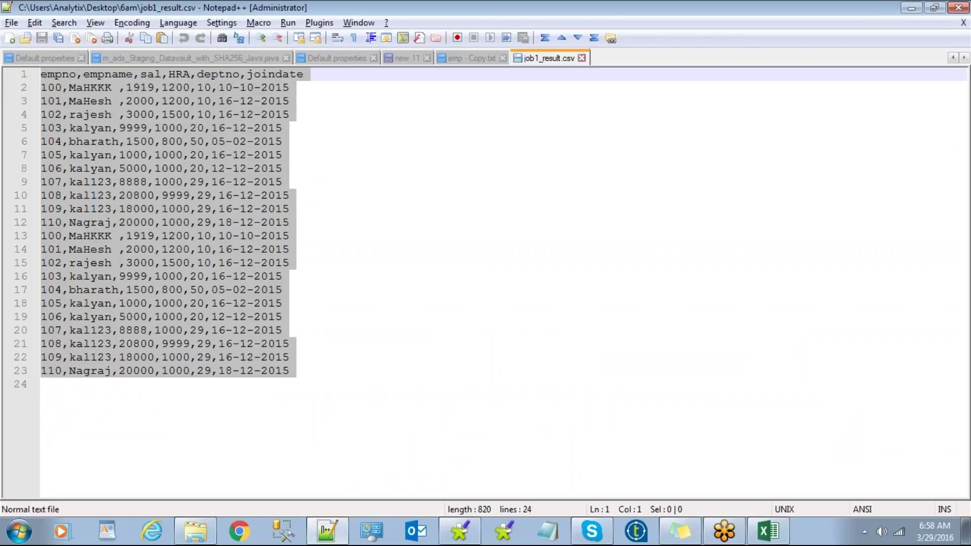
{"action": "key", "text": "Delete"}
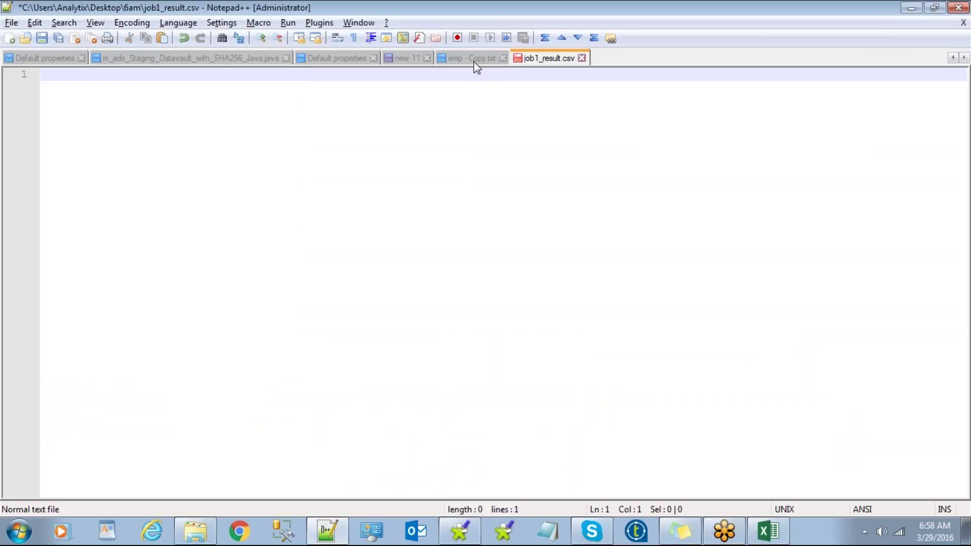
Step: Inspect the deptno values 10, 20, 50 and 29 in emp - Copy.txt
{"action": "left_click", "coordinate": [475, 64]}
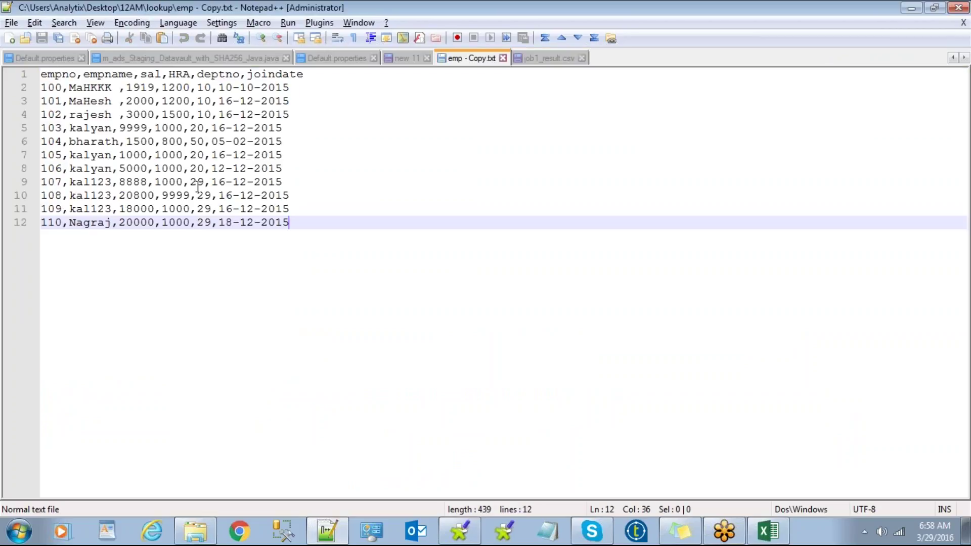
{"action": "double_click", "coordinate": [205, 88]}
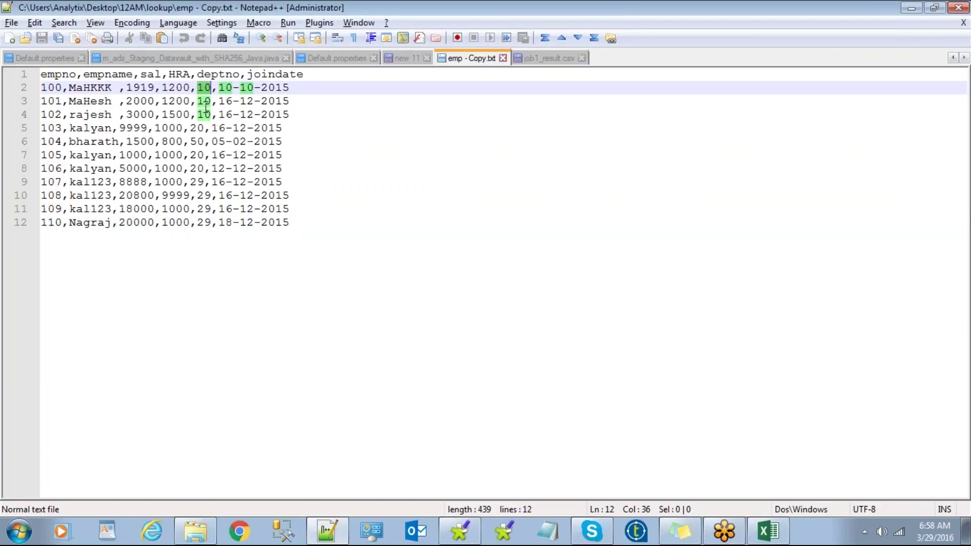
{"action": "double_click", "coordinate": [197, 128]}
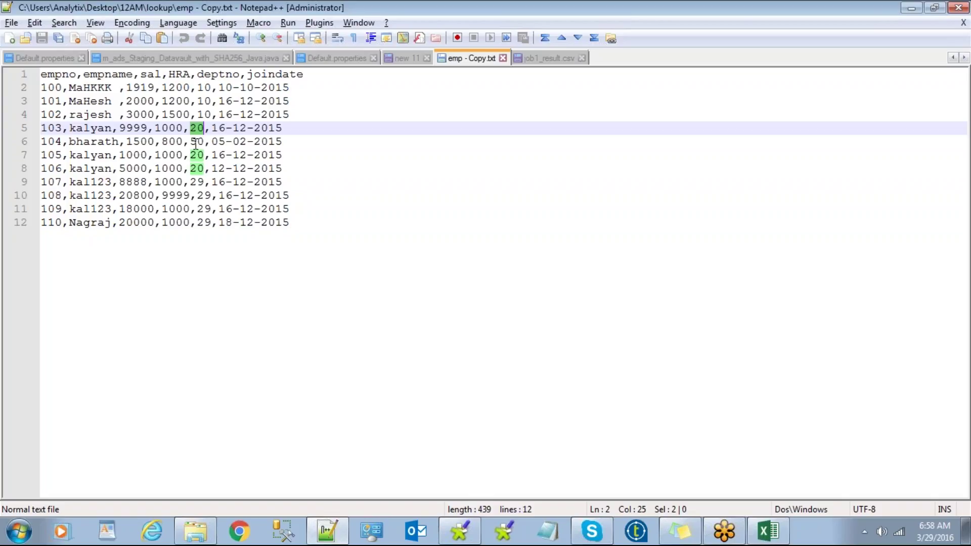
{"action": "double_click", "coordinate": [197, 141]}
{"action": "double_click", "coordinate": [196, 181]}
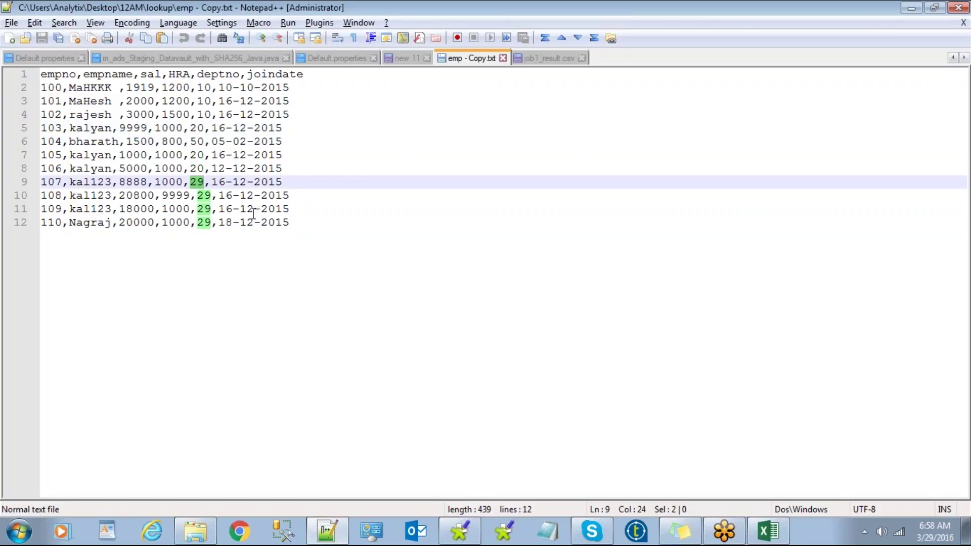
{"action": "key", "text": "alt+Tab"}
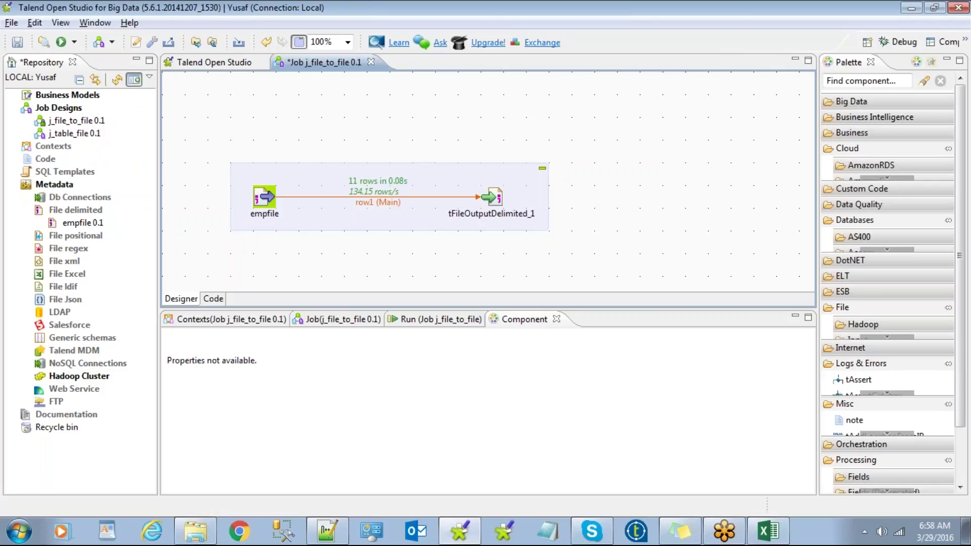
Step: Add a tFilterRow onto the row1 link and shift tFileOutputDelimited_1 to the right
{"action": "type", "text": "fil"}
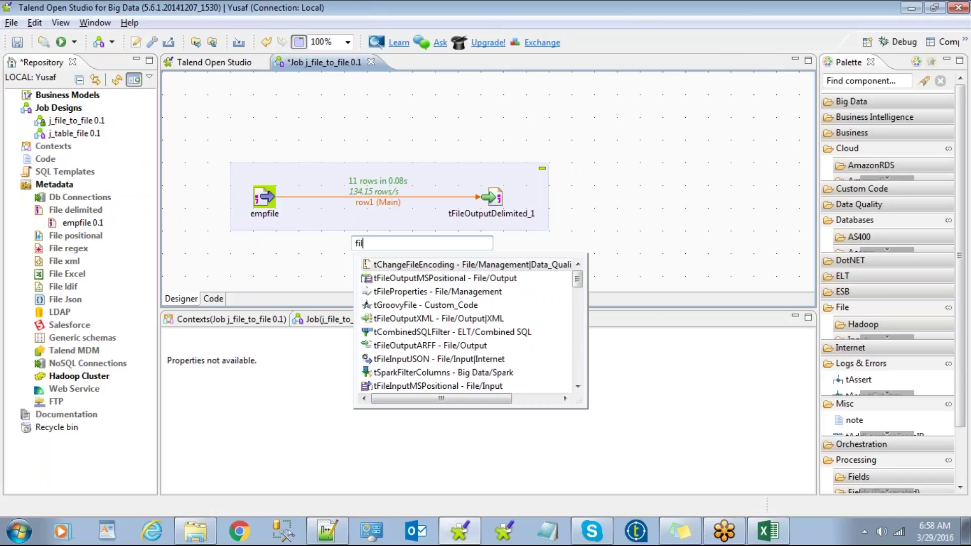
{"action": "type", "text": "ter"}
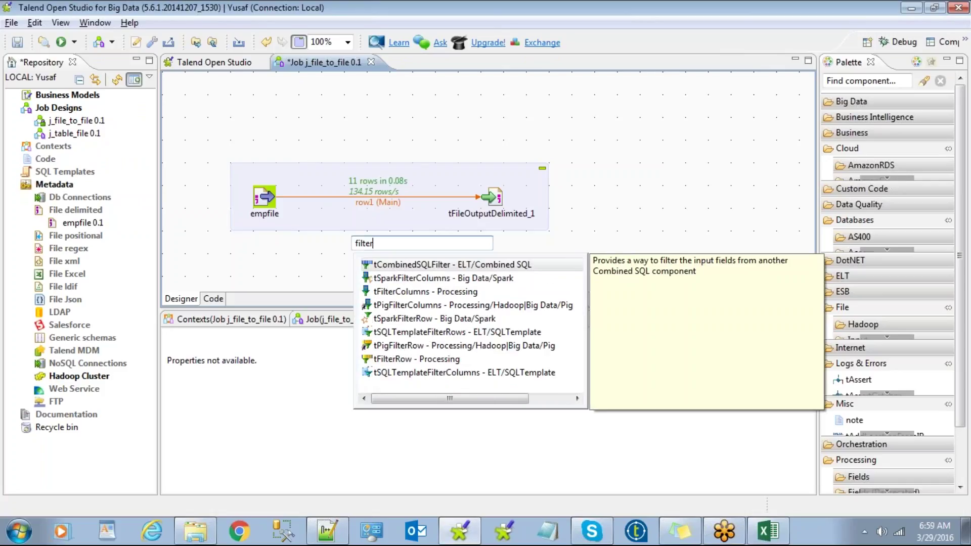
{"action": "type", "text": "r"}
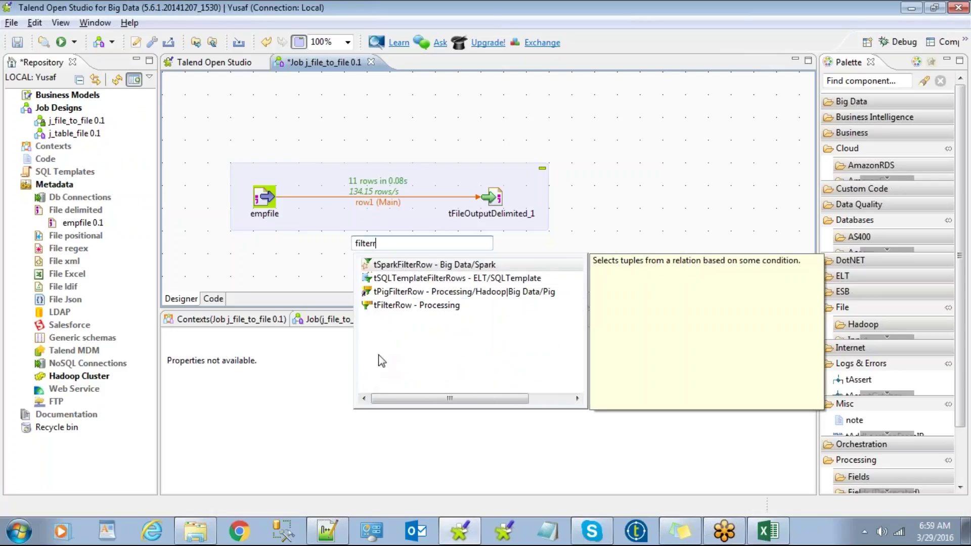
{"action": "double_click", "coordinate": [407, 304]}
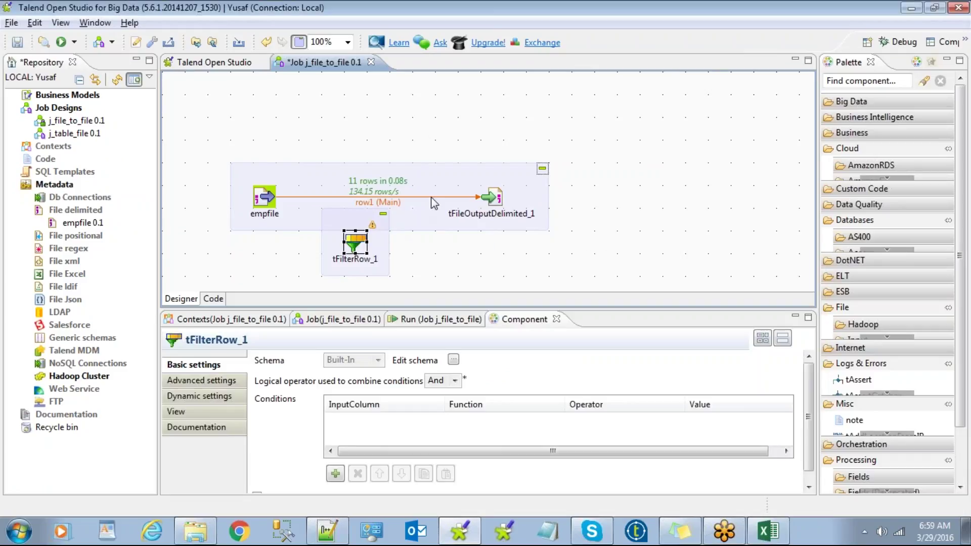
{"action": "left_click_drag", "start_coordinate": [477, 197], "coordinate": [407, 200]}
{"action": "left_click", "coordinate": [409, 128]}
{"action": "left_click_drag", "start_coordinate": [472, 181], "coordinate": [520, 181]}
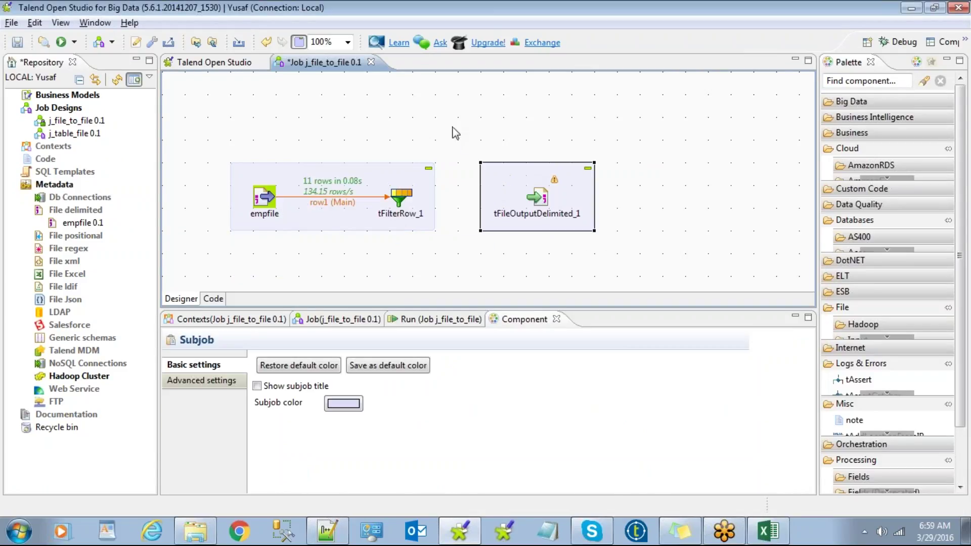
Step: Connect tFilterRow_1 to tFileOutputDelimited_1 with a Filter row link
{"action": "left_click", "coordinate": [402, 200]}
{"action": "right_click", "coordinate": [400, 200]}
{"action": "mouse_move", "coordinate": [455, 209]}
{"action": "left_click", "coordinate": [605, 208]}
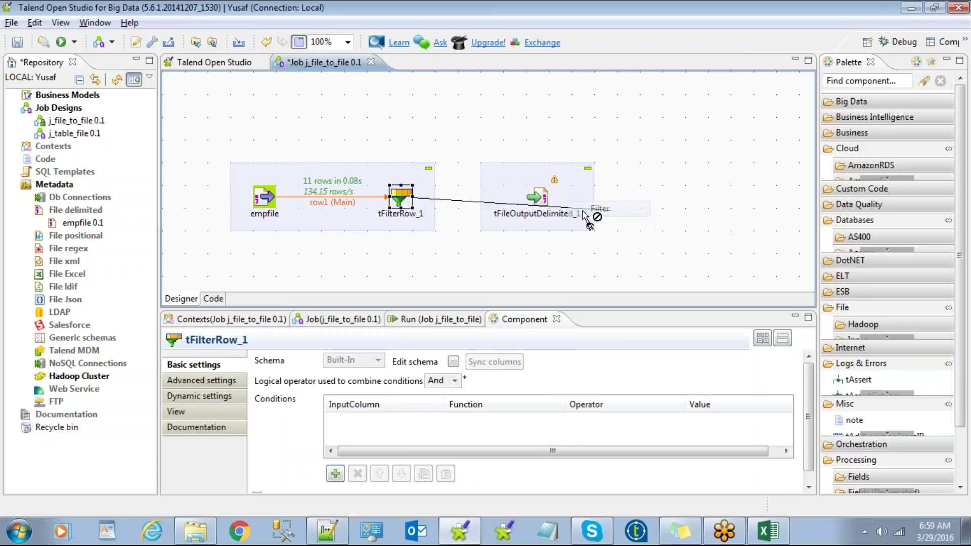
{"action": "left_click", "coordinate": [535, 198]}
{"action": "left_click", "coordinate": [423, 276]}
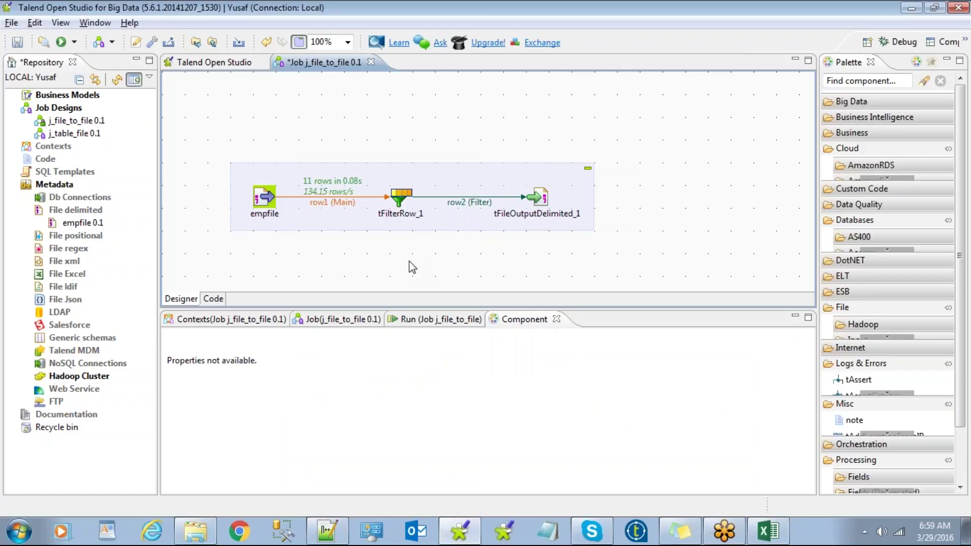
{"action": "type", "text": "filter"}
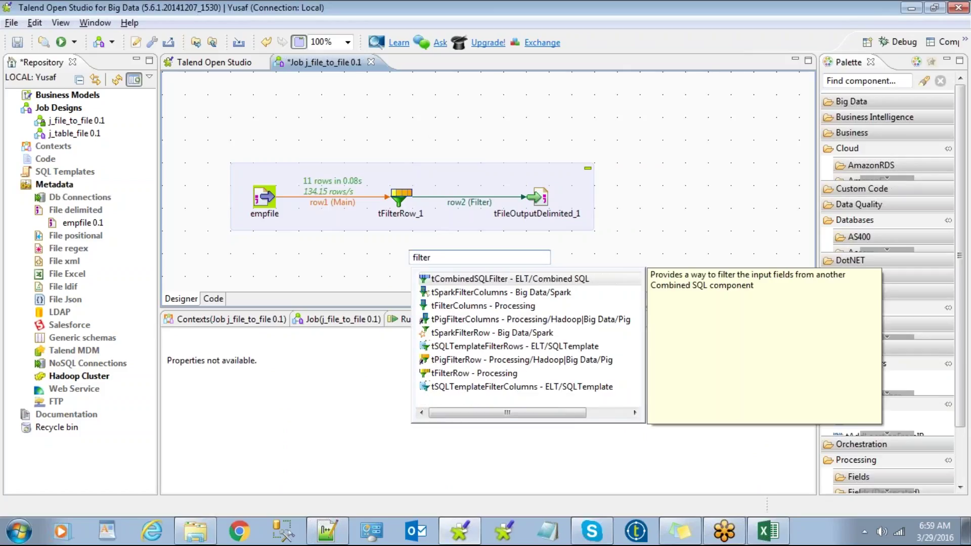
Step: Search the Palette for 'filter' and drop a second tFilterRow above the job
{"action": "key", "text": "BackSpace"}
{"action": "key", "text": "BackSpace"}
{"action": "key", "text": "BackSpace"}
{"action": "key", "text": "BackSpace"}
{"action": "key", "text": "BackSpace"}
{"action": "key", "text": "BackSpace"}
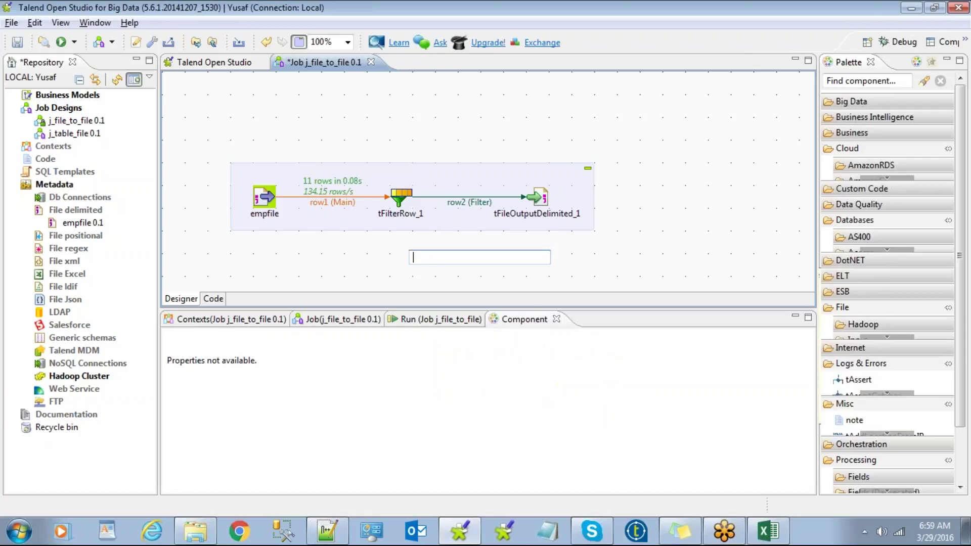
{"action": "left_click", "coordinate": [846, 80]}
{"action": "type", "text": "filter"}
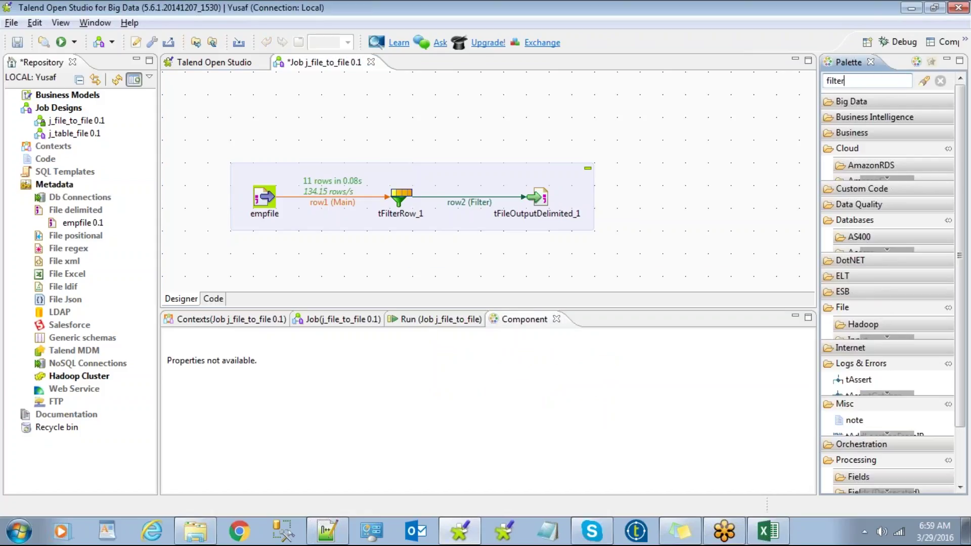
{"action": "key", "text": "Return"}
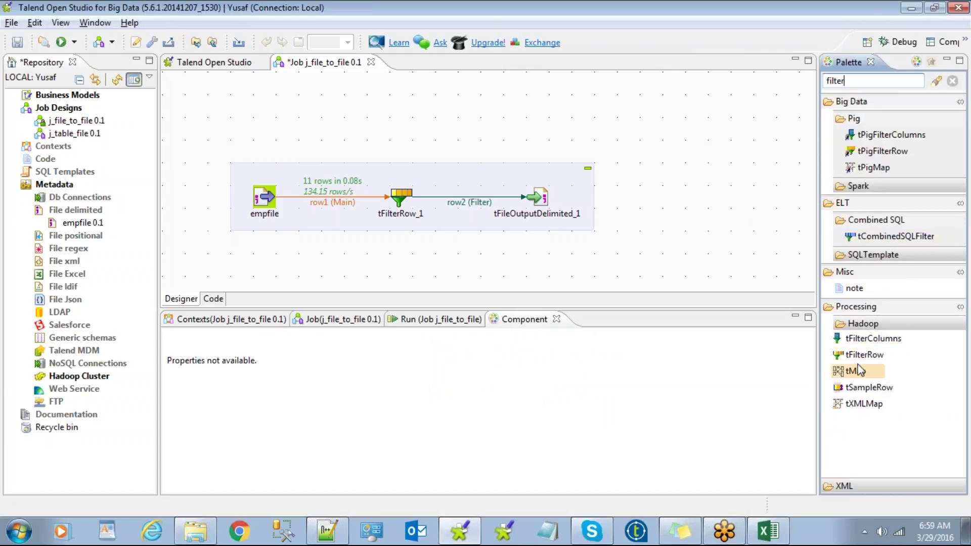
{"action": "left_click_drag", "start_coordinate": [868, 355], "coordinate": [418, 108]}
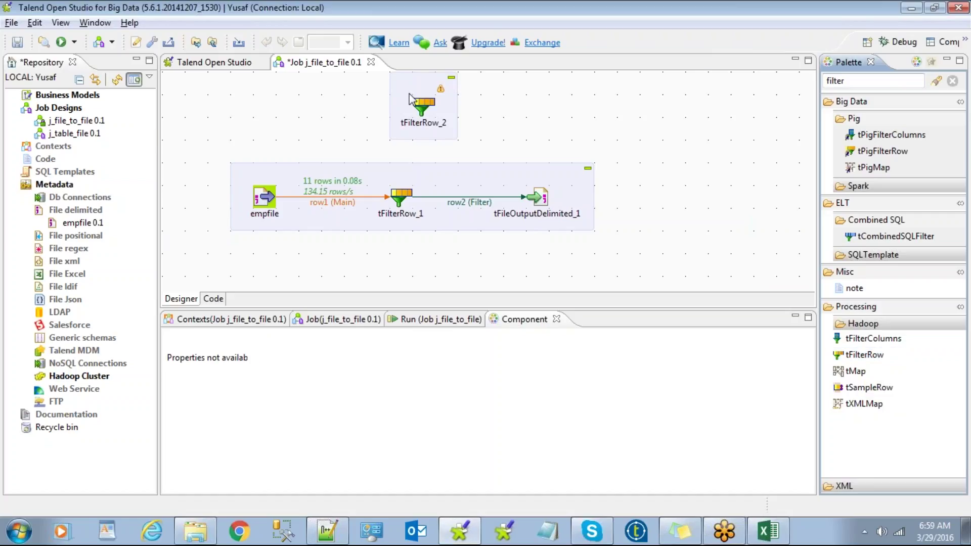
Step: Delete both tFilterRow components with their links and place a new tFilterRow between empfile and the output
{"action": "key", "text": "Delete"}
{"action": "left_click", "coordinate": [400, 196]}
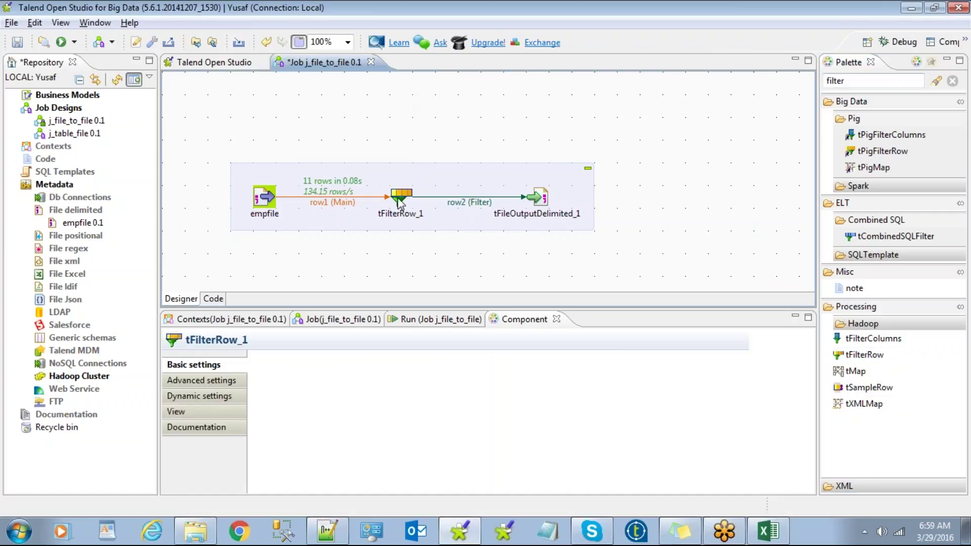
{"action": "key", "text": "Delete"}
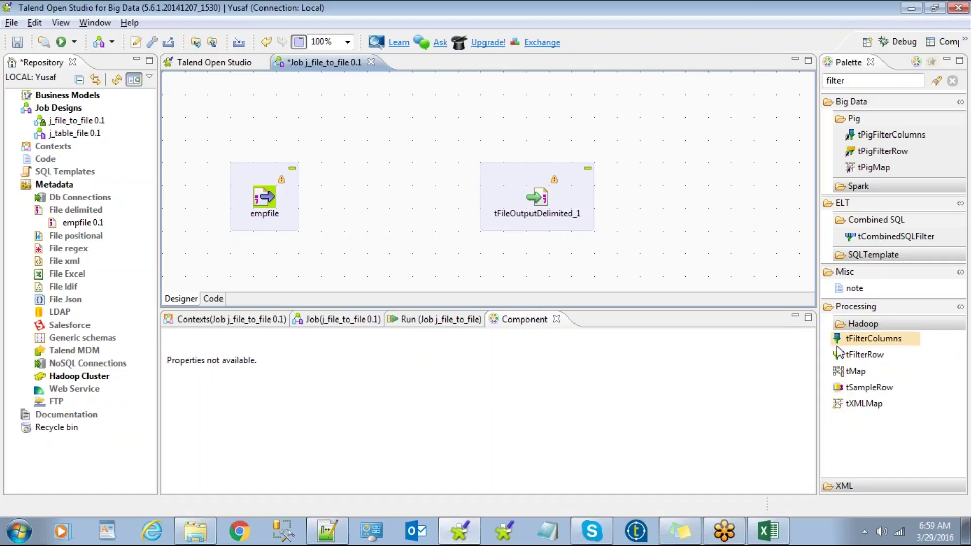
{"action": "left_click", "coordinate": [865, 354]}
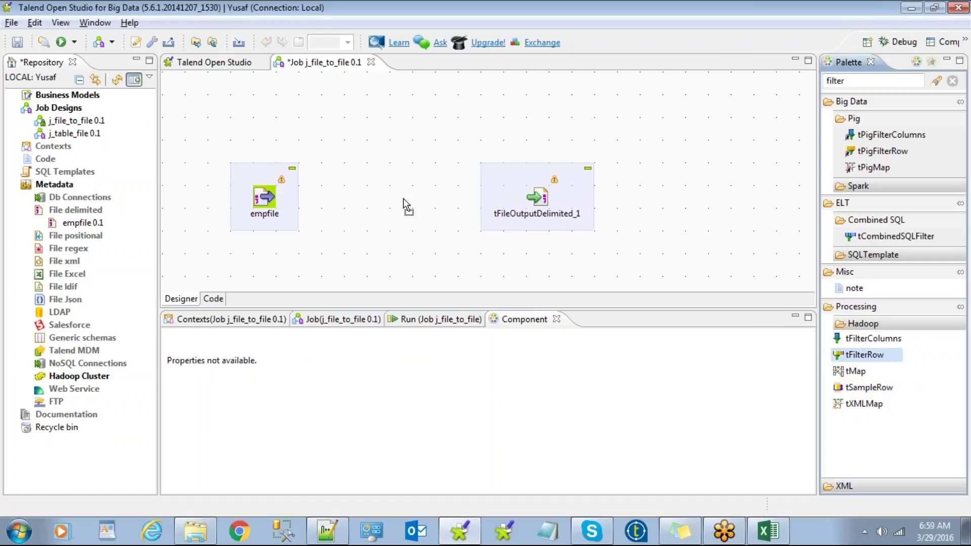
{"action": "left_click", "coordinate": [390, 194]}
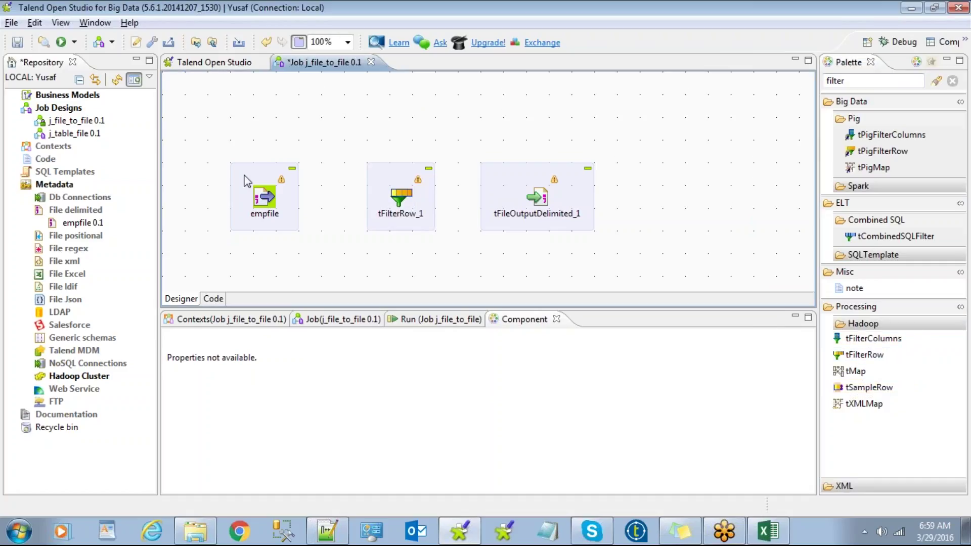
{"action": "left_click", "coordinate": [261, 194]}
Step: Link empfile to tFilterRow_1 with a Main row connection
{"action": "right_click", "coordinate": [260, 195]}
{"action": "mouse_move", "coordinate": [354, 198]}
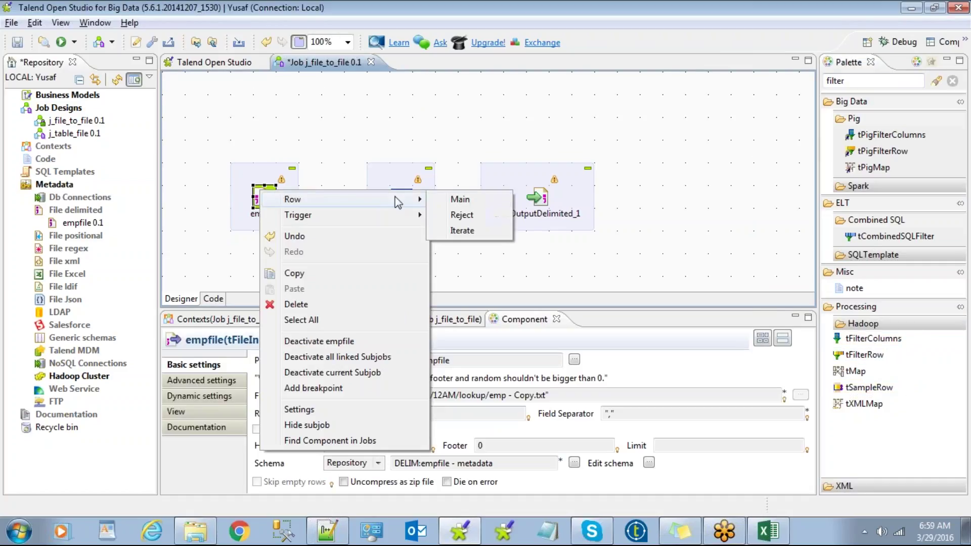
{"action": "left_click", "coordinate": [460, 200]}
{"action": "left_click", "coordinate": [401, 198]}
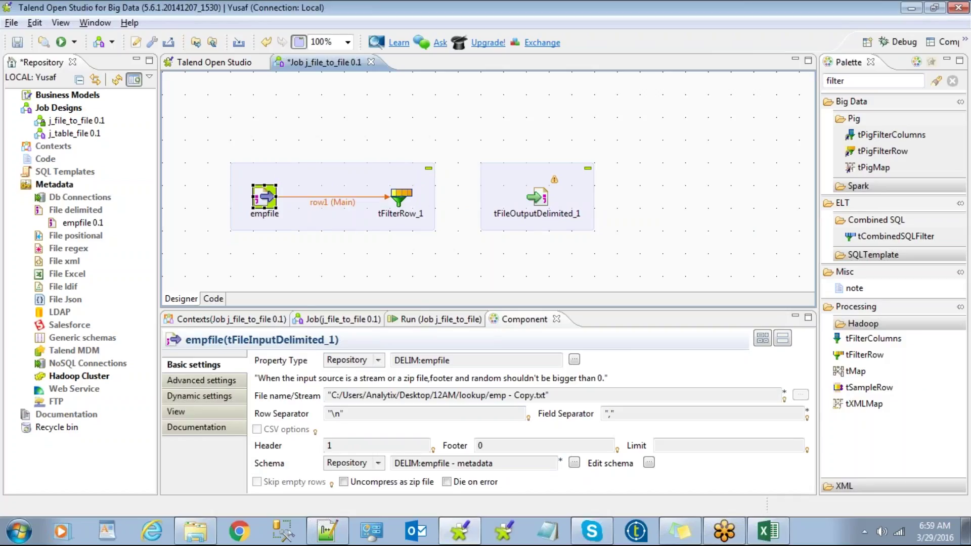
Step: Link tFilterRow_1 to tFileOutputDelimited_1 with a Filter row and enlarge the Component panel
{"action": "right_click", "coordinate": [403, 202]}
{"action": "mouse_move", "coordinate": [463, 208]}
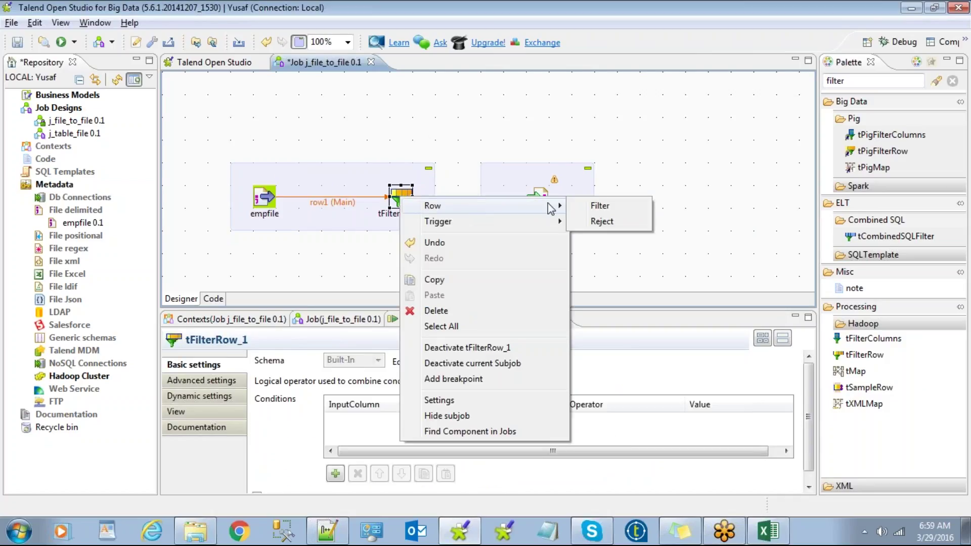
{"action": "left_click", "coordinate": [590, 206]}
{"action": "left_click", "coordinate": [538, 198]}
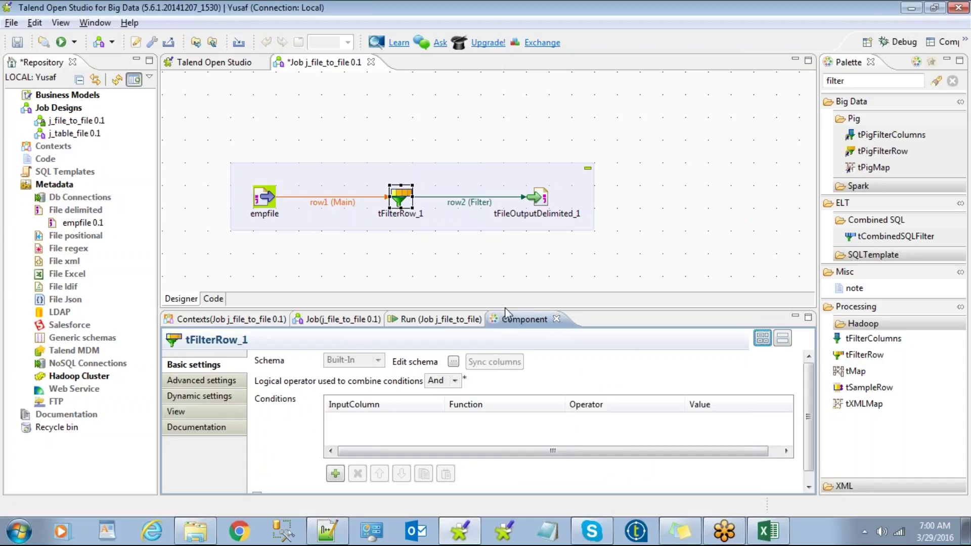
{"action": "left_click_drag", "start_coordinate": [498, 309], "coordinate": [498, 260]}
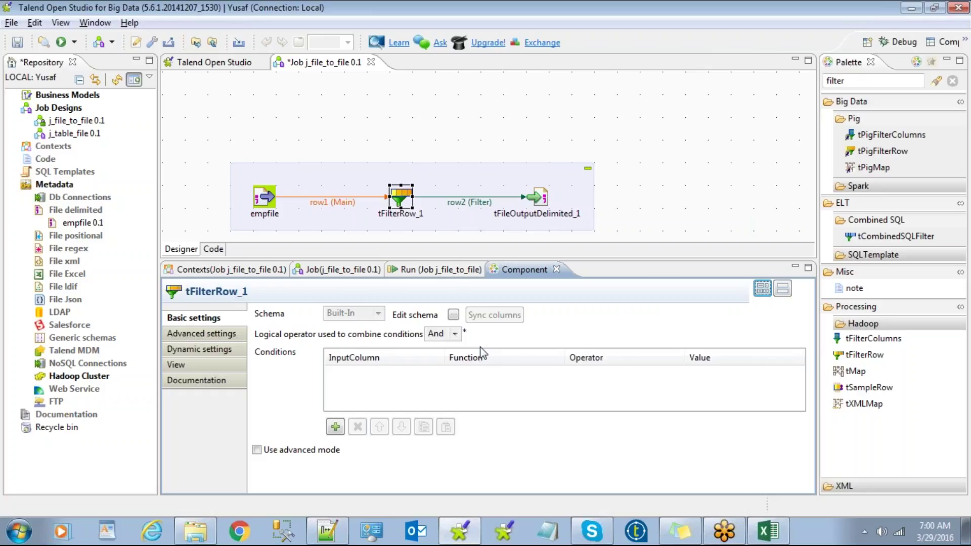
{"action": "left_click", "coordinate": [720, 539]}
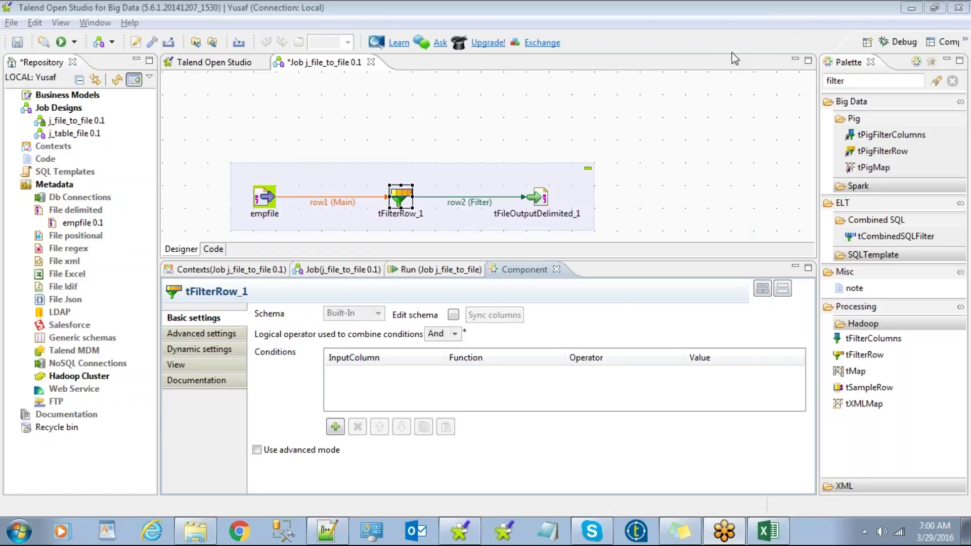
{"action": "left_click", "coordinate": [516, 106]}
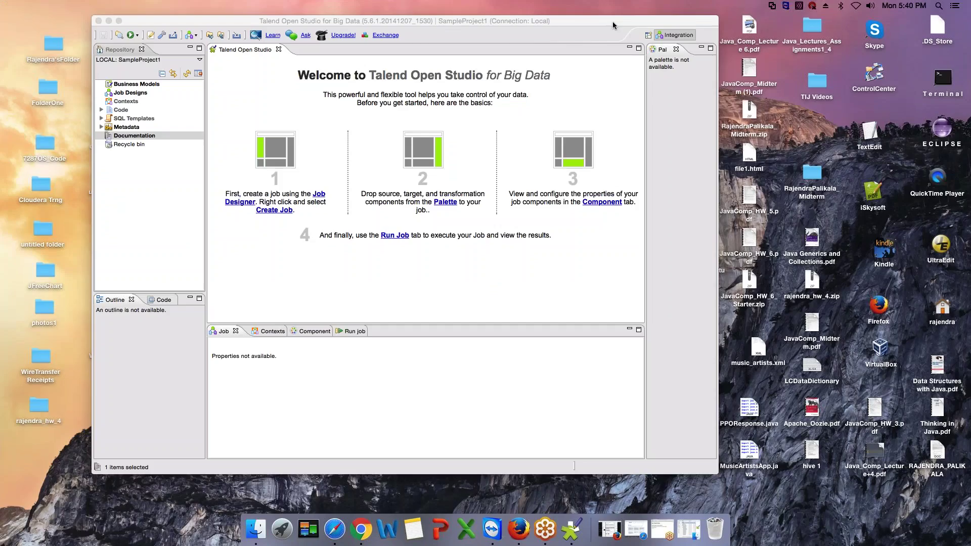
{"action": "left_click_drag", "start_coordinate": [613, 25], "coordinate": [610, 29]}
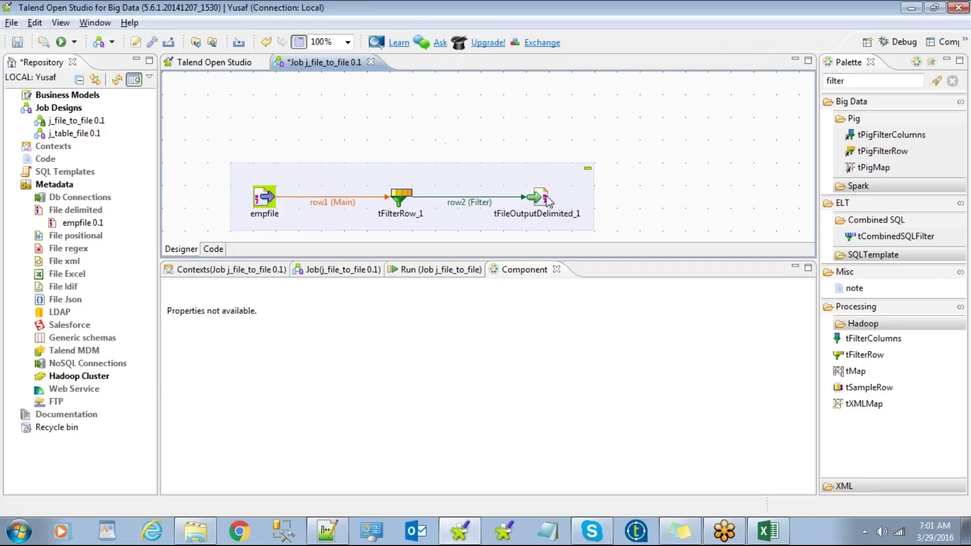
Step: Add a tFileInputDelimited_2 via 'tfileinputd', move it left, and check its file path setting
{"action": "type", "text": "tfile"}
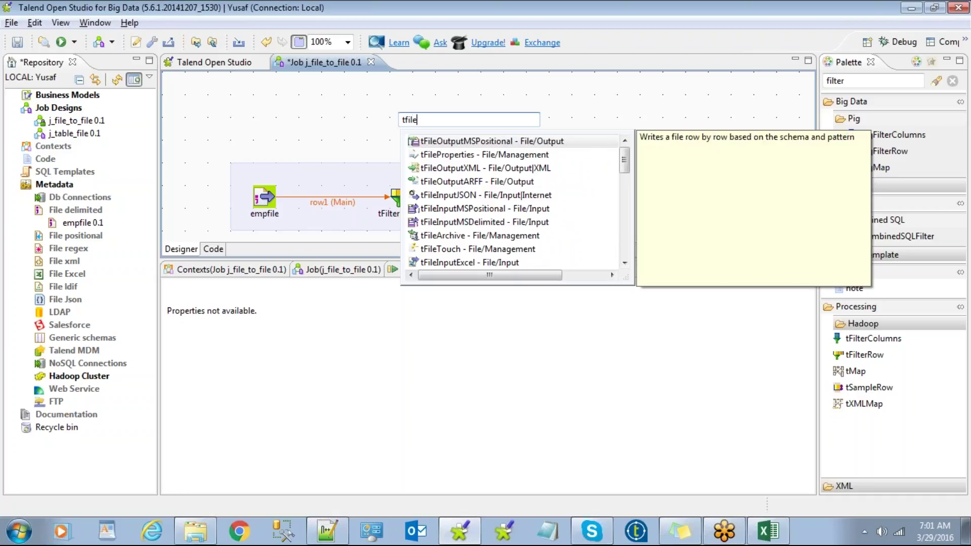
{"action": "type", "text": "inpu"}
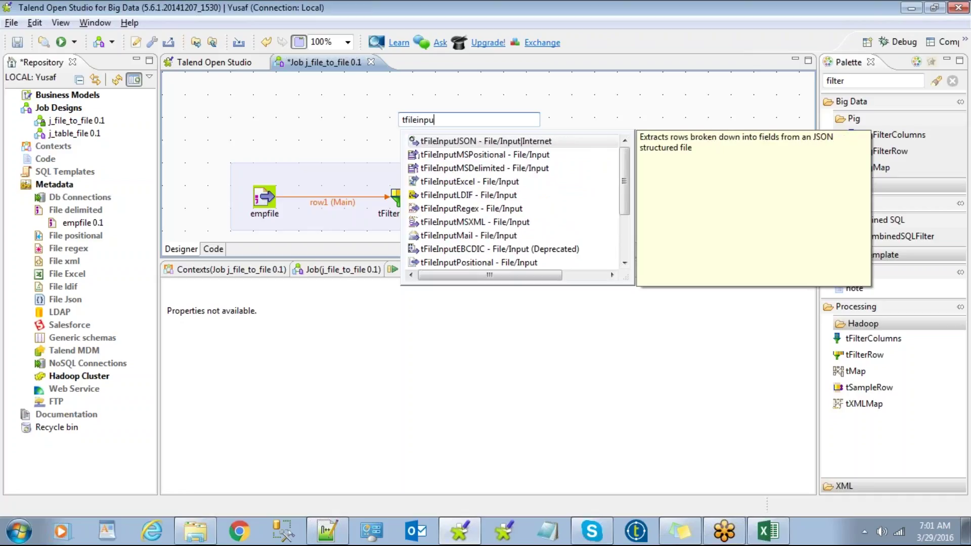
{"action": "type", "text": "td"}
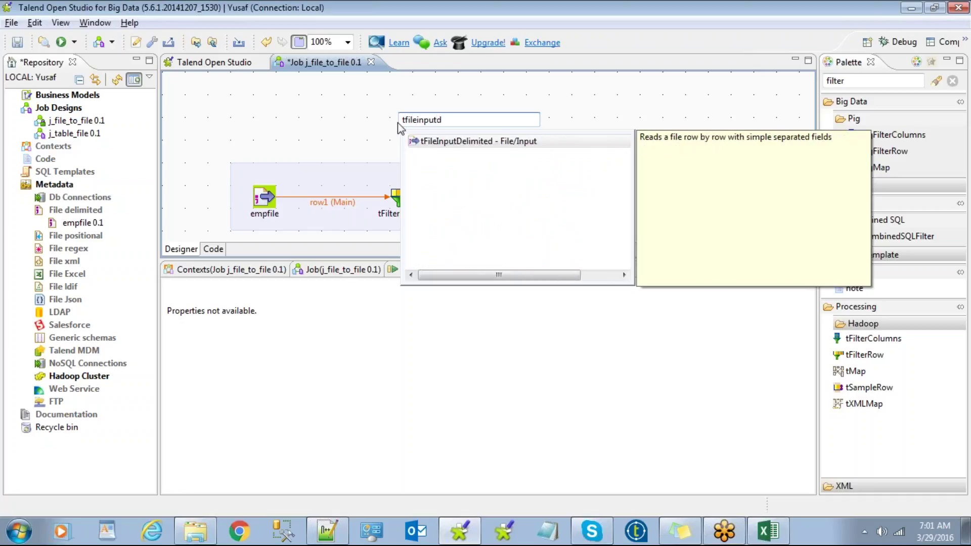
{"action": "double_click", "coordinate": [452, 144]}
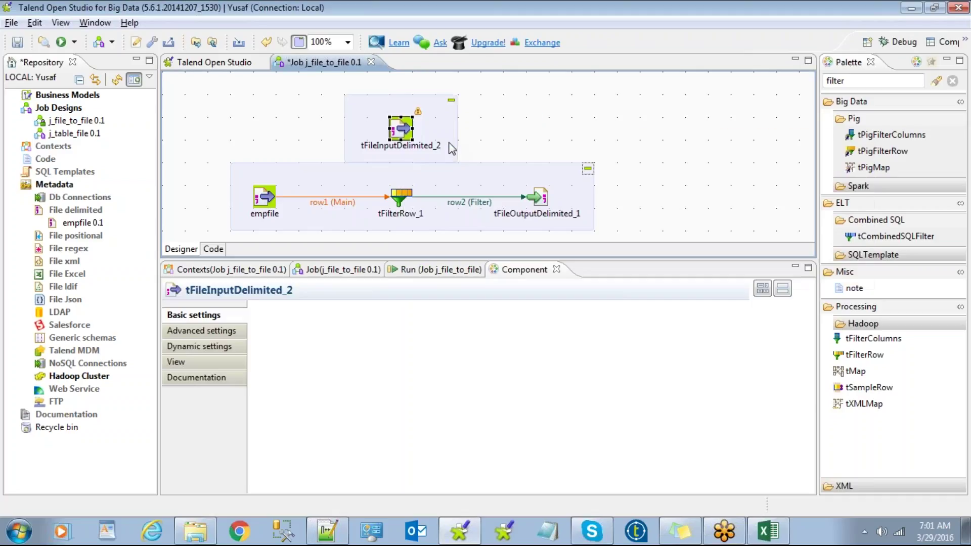
{"action": "left_click_drag", "start_coordinate": [383, 102], "coordinate": [270, 102]}
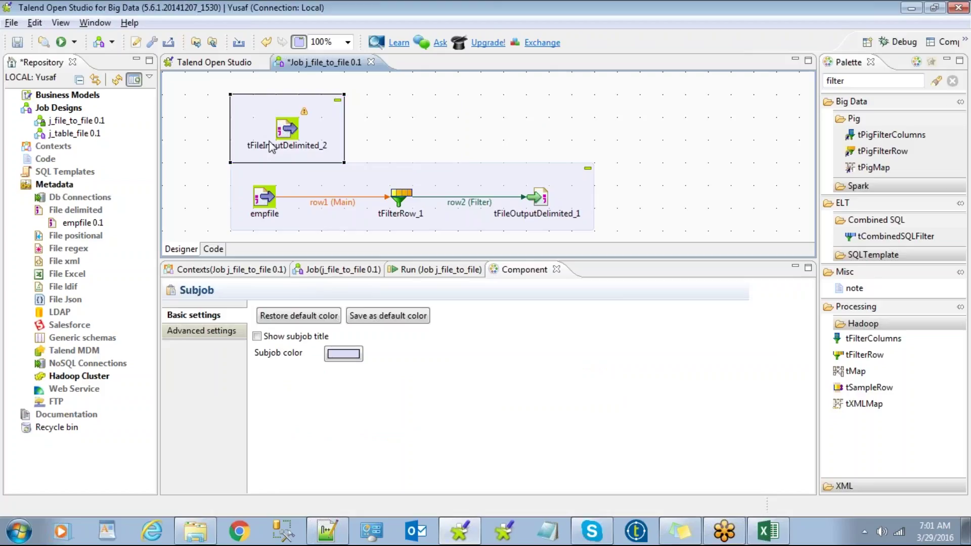
{"action": "left_click", "coordinate": [286, 130]}
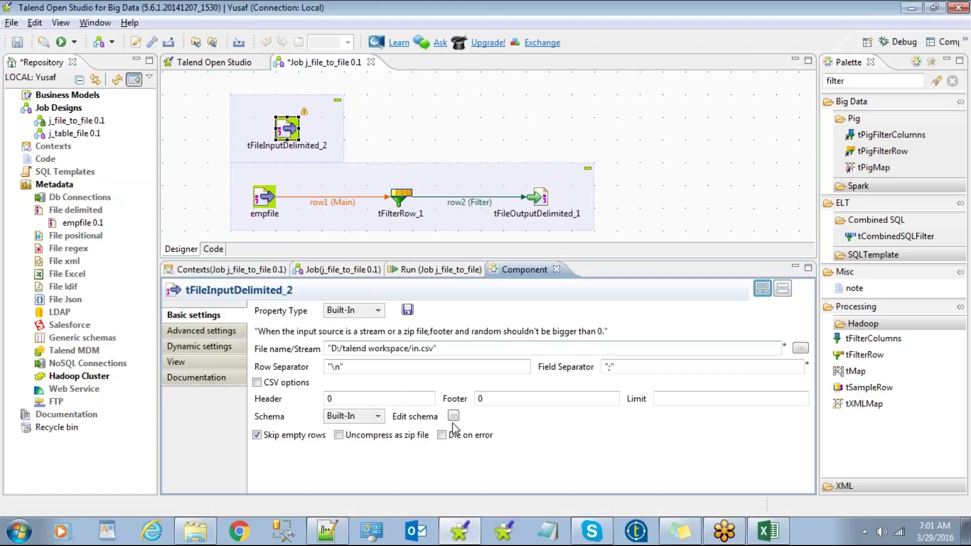
{"action": "left_click_drag", "start_coordinate": [437, 348], "coordinate": [299, 331]}
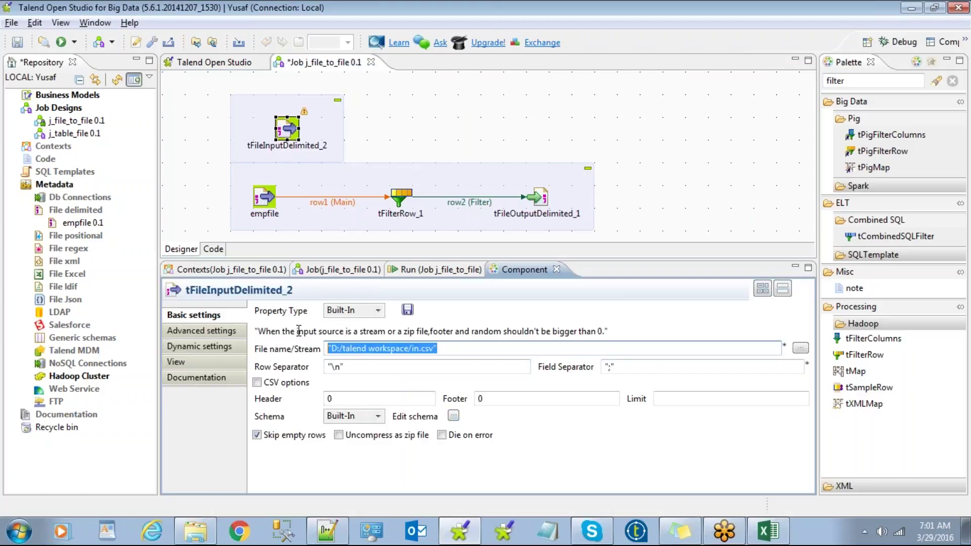
{"action": "left_click", "coordinate": [450, 114]}
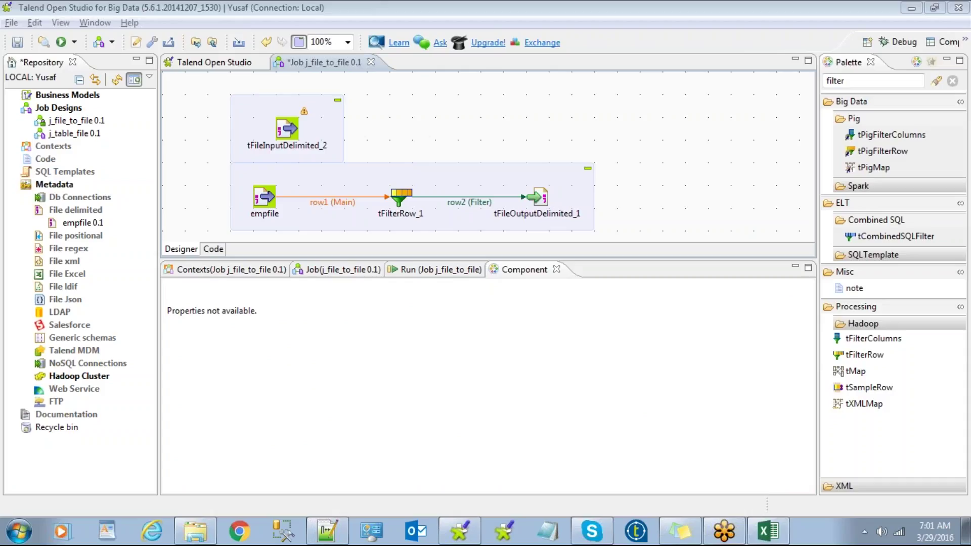
{"action": "left_click", "coordinate": [732, 155]}
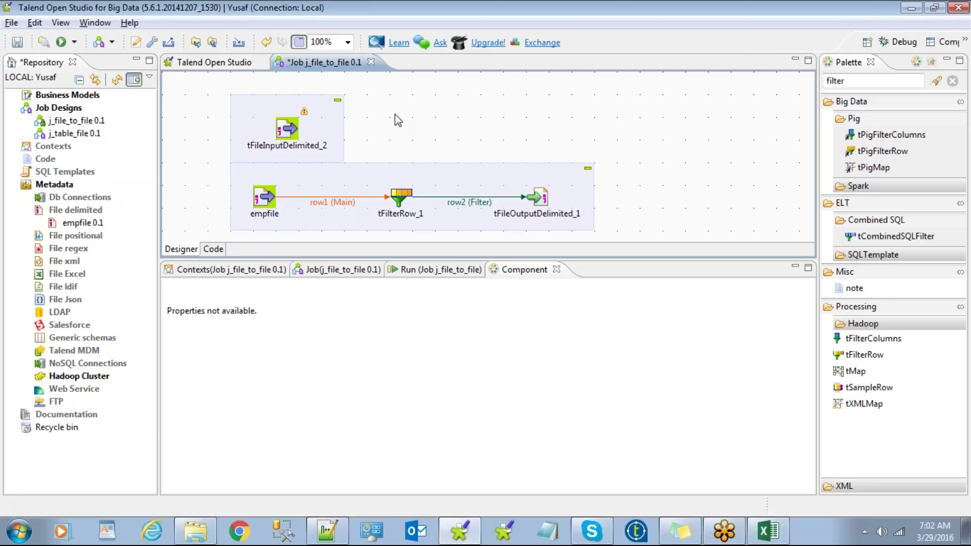
Step: Delete the extra tFileInputDelimited_2 subjob and select empfile
{"action": "left_click", "coordinate": [332, 118]}
{"action": "key", "text": "Delete"}
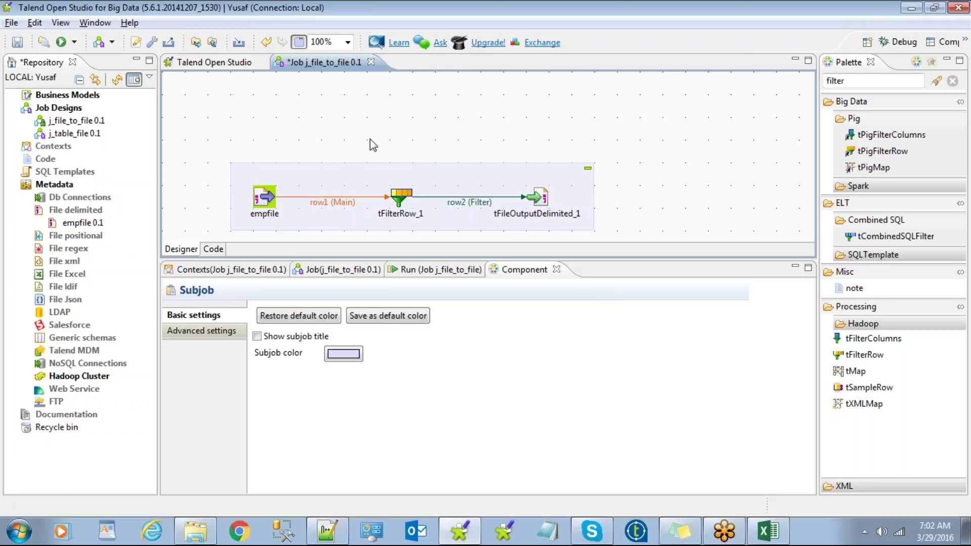
{"action": "left_click", "coordinate": [262, 203]}
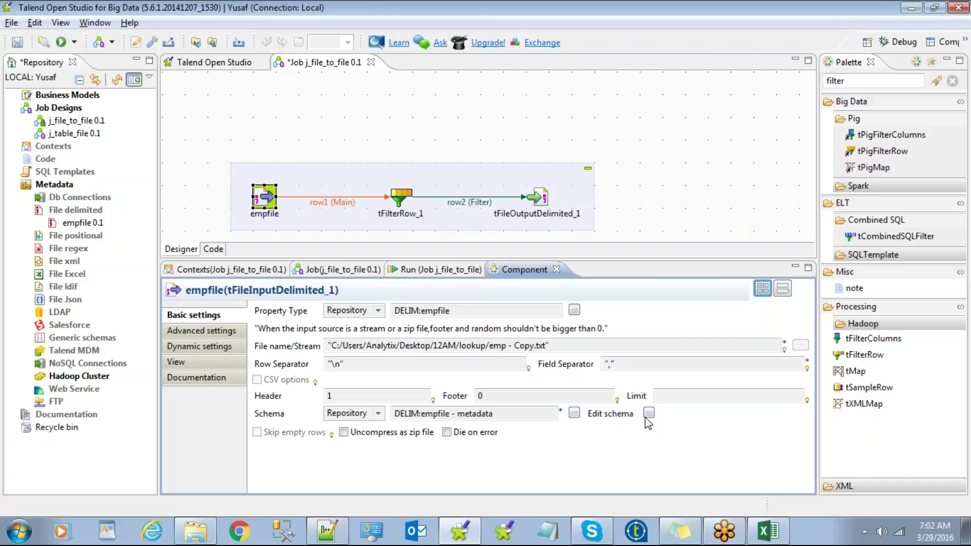
Step: View the stored empfile schema, close it unchanged, and select tFilterRow_1
{"action": "left_click", "coordinate": [648, 413]}
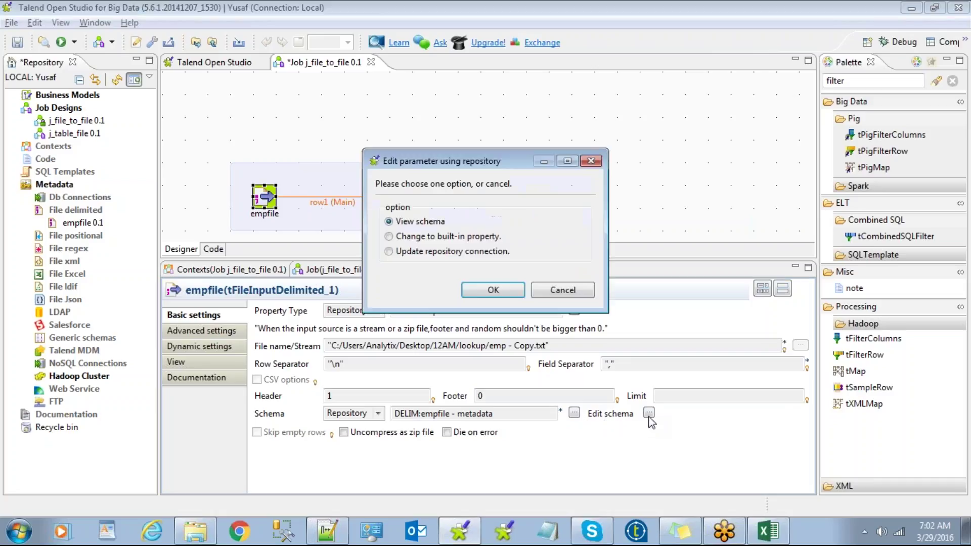
{"action": "left_click", "coordinate": [493, 290]}
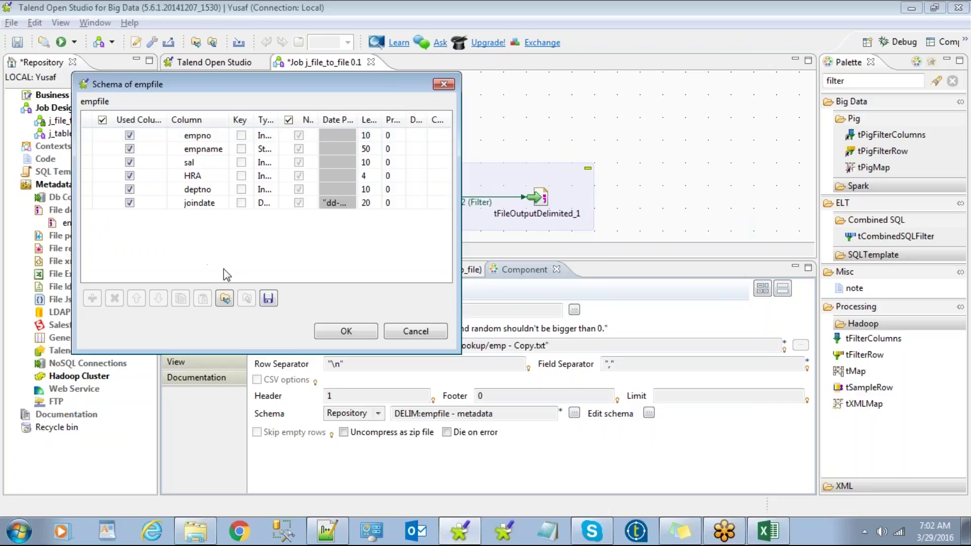
{"action": "left_click", "coordinate": [410, 331]}
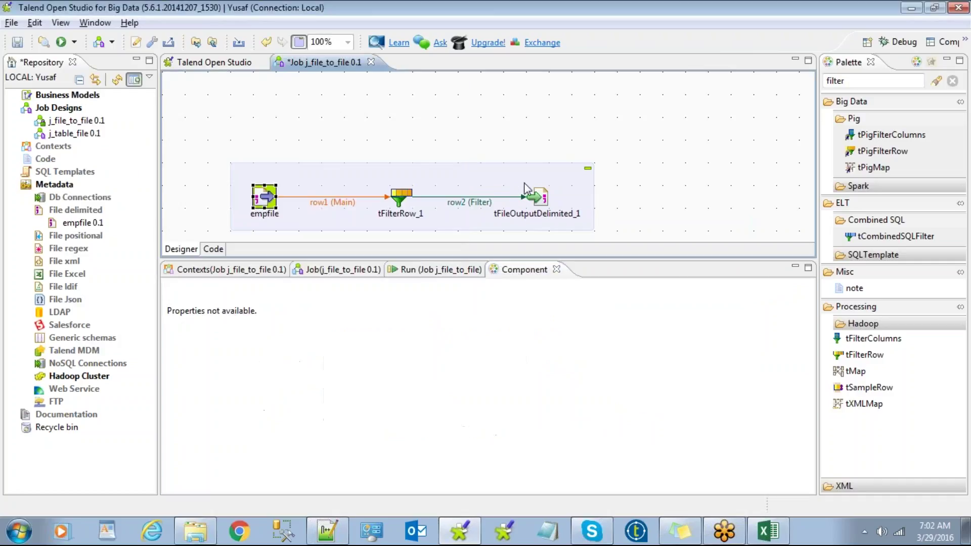
{"action": "left_click", "coordinate": [402, 198]}
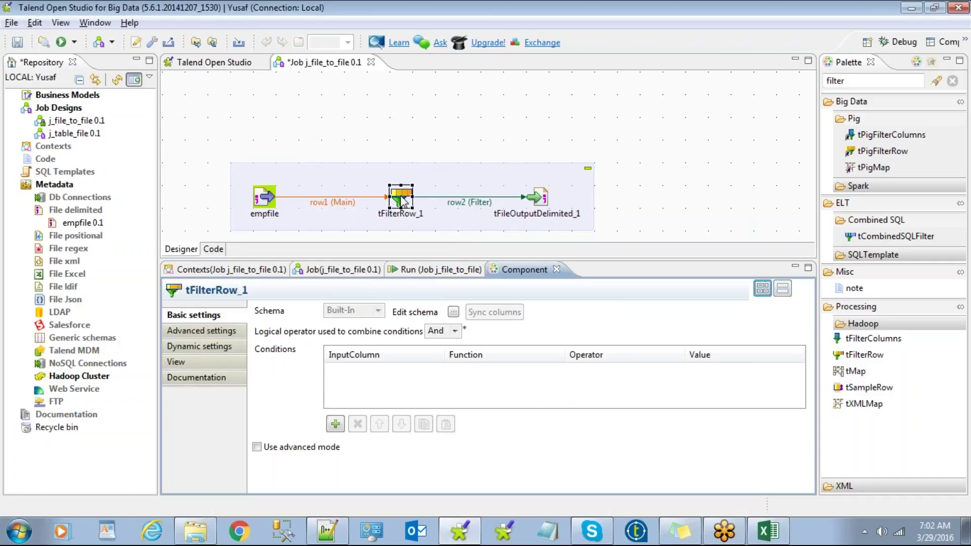
Step: Review tFilterRow_1's schema without changes, then move the three-component subjob higher on the canvas
{"action": "left_click", "coordinate": [454, 312]}
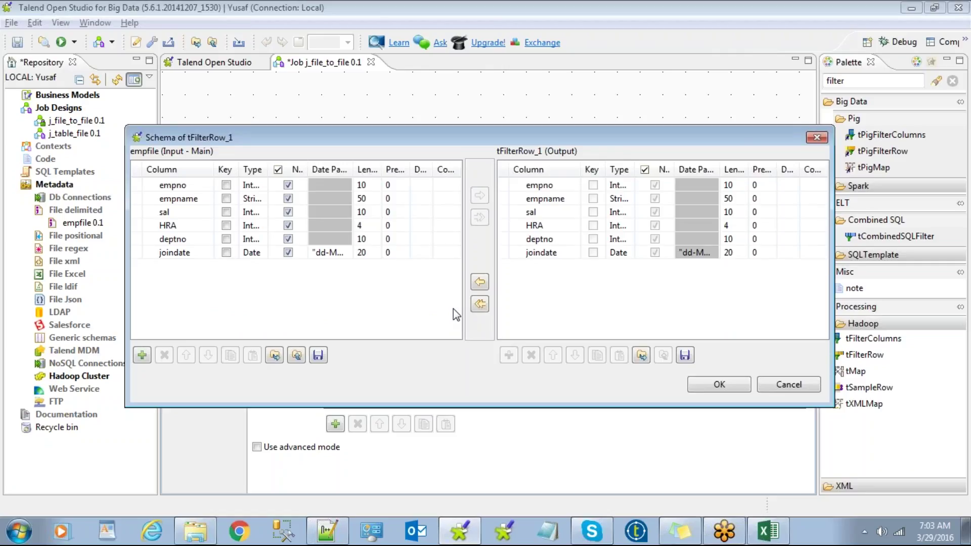
{"action": "left_click", "coordinate": [794, 385]}
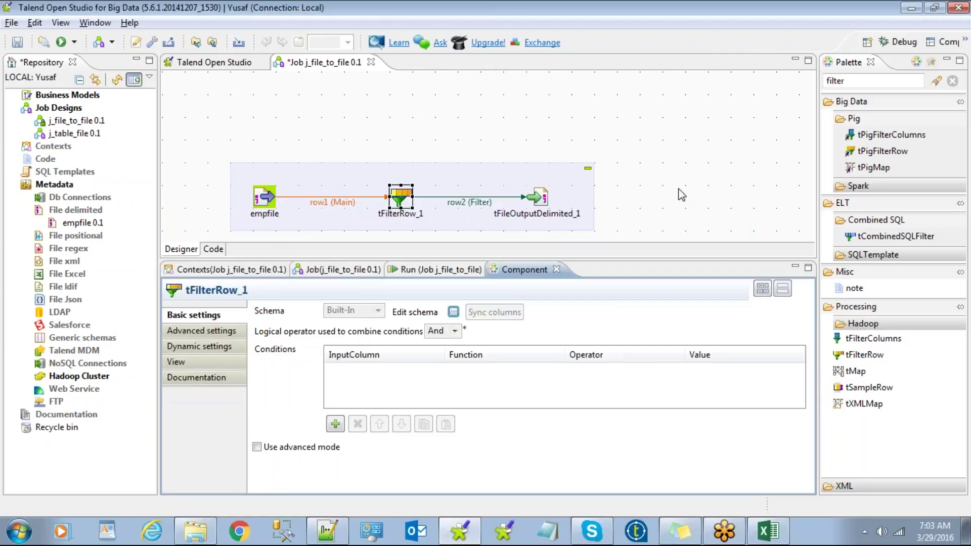
{"action": "left_click", "coordinate": [679, 189]}
{"action": "left_click_drag", "start_coordinate": [488, 181], "coordinate": [468, 135]}
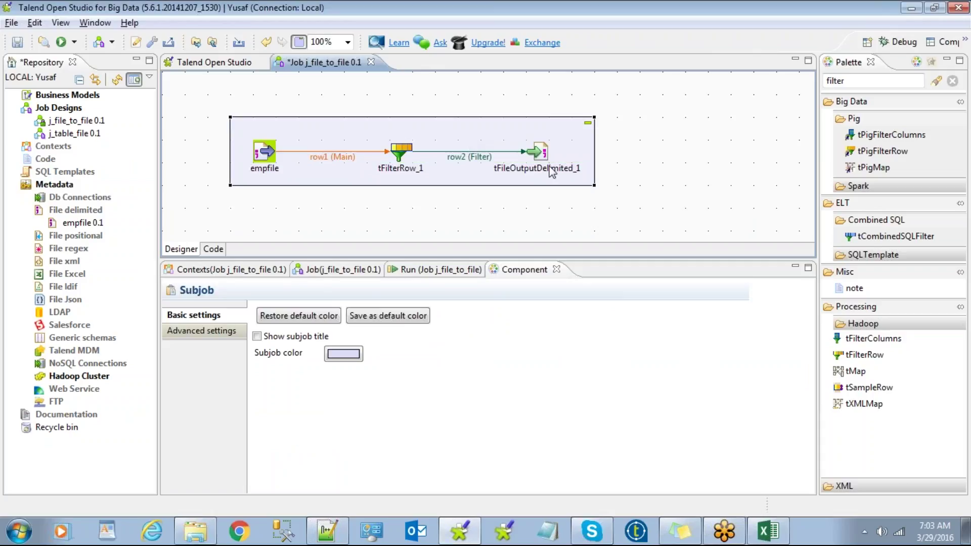
{"action": "left_click", "coordinate": [663, 177]}
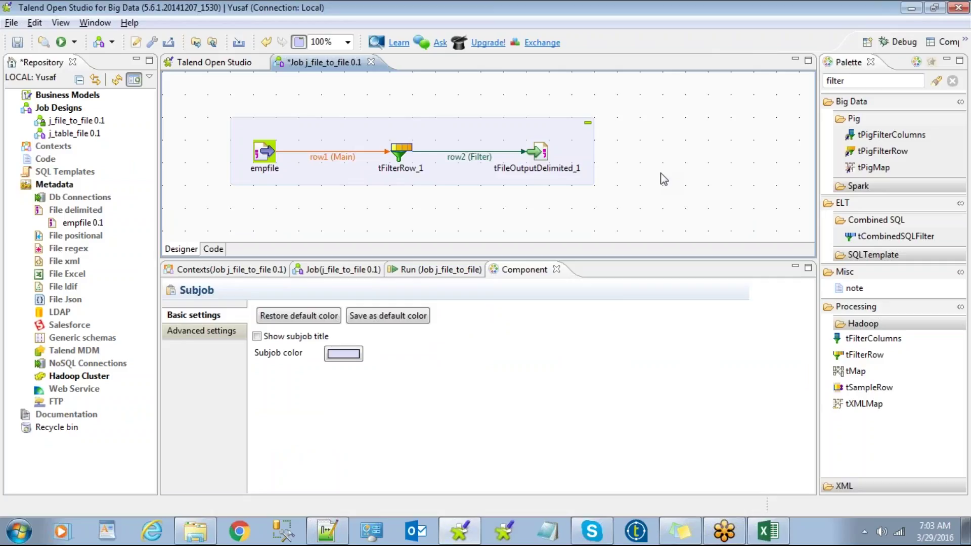
Step: Add a tFilterRow_1 condition: deptno Equals 10
{"action": "left_click", "coordinate": [400, 150]}
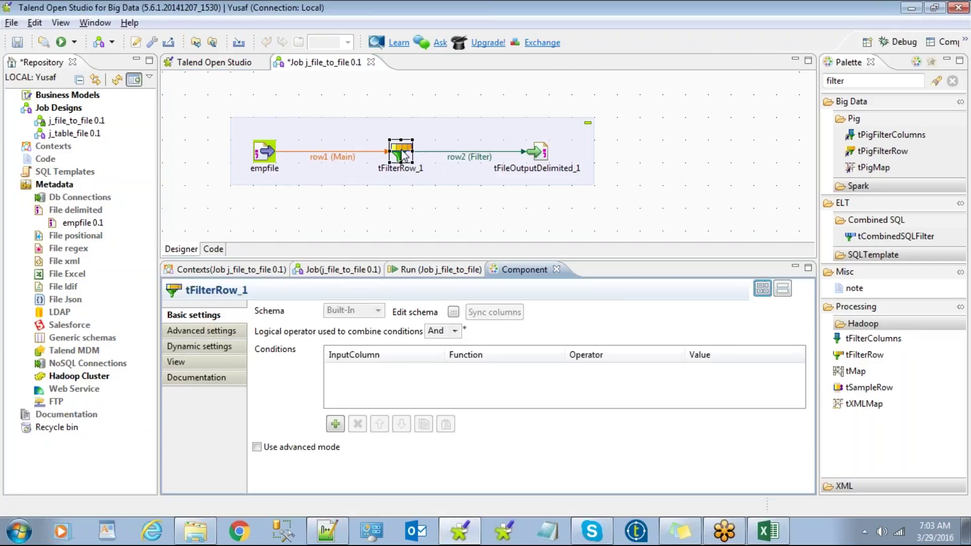
{"action": "left_click", "coordinate": [335, 423]}
{"action": "left_click", "coordinate": [387, 375]}
{"action": "left_click", "coordinate": [388, 371]}
{"action": "scroll", "coordinate": [366, 414], "scroll_direction": "down", "scroll_amount": 1}
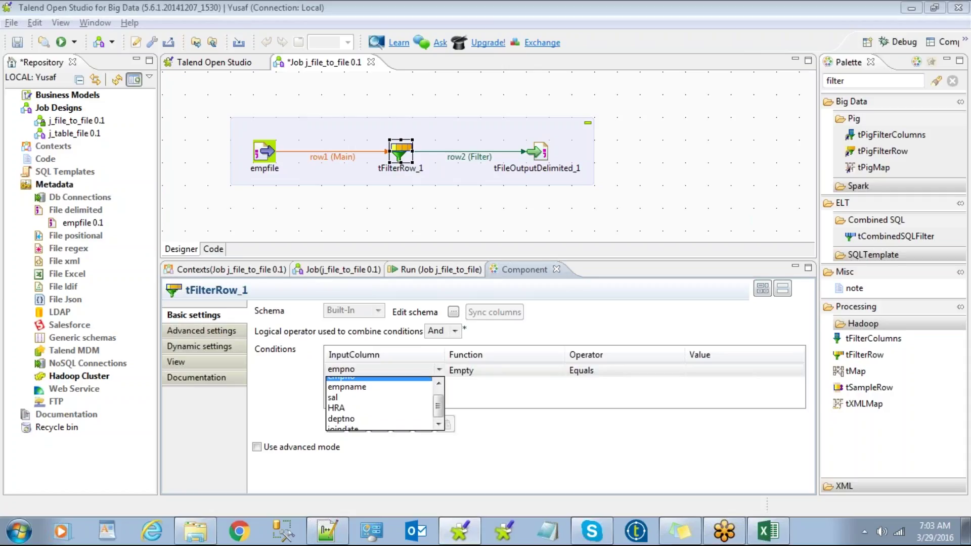
{"action": "left_click", "coordinate": [364, 414]}
{"action": "left_click", "coordinate": [738, 371]}
{"action": "type", "text": "10"}
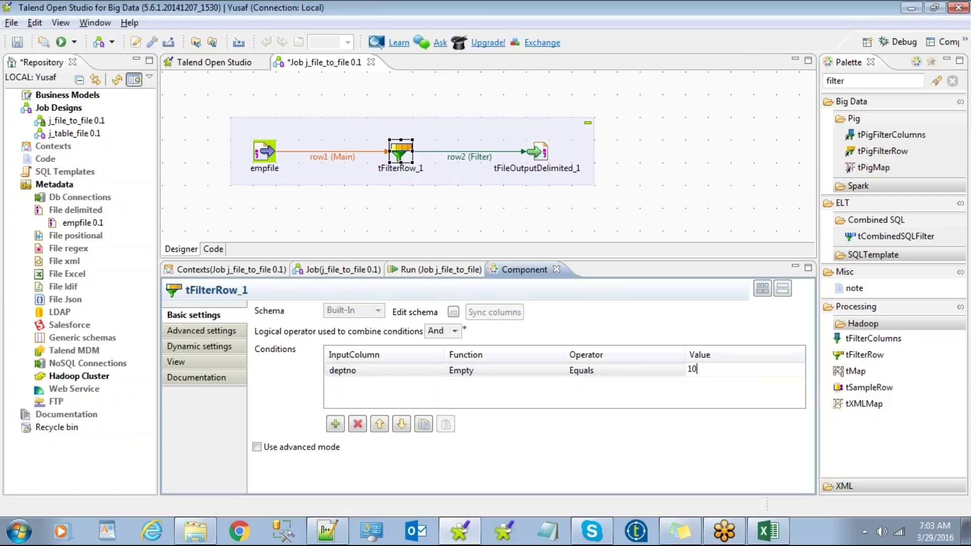
{"action": "left_click", "coordinate": [406, 148]}
Step: Run the j_file_to_file job, passing 3 of 11 rows through the filter
{"action": "left_click", "coordinate": [433, 269]}
{"action": "left_click", "coordinate": [301, 328]}
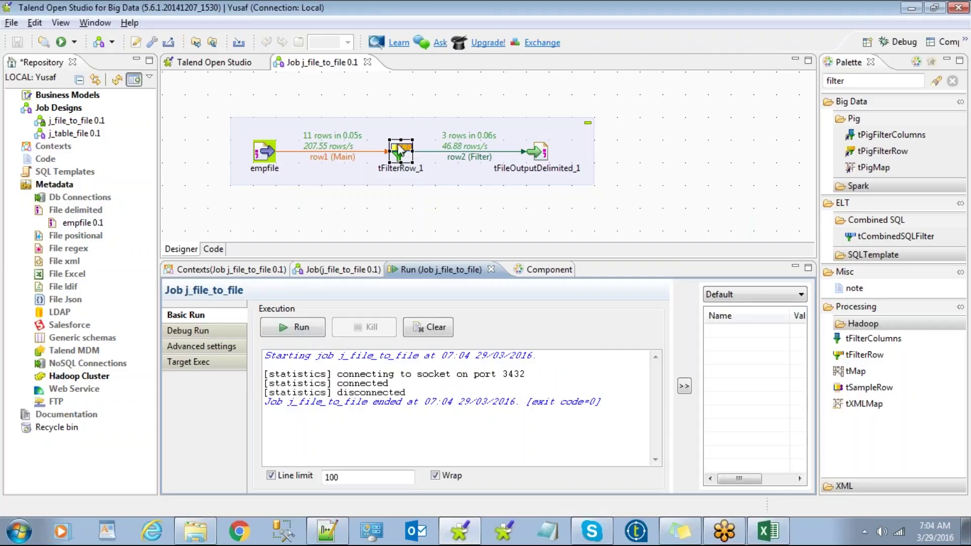
{"action": "left_click", "coordinate": [373, 204]}
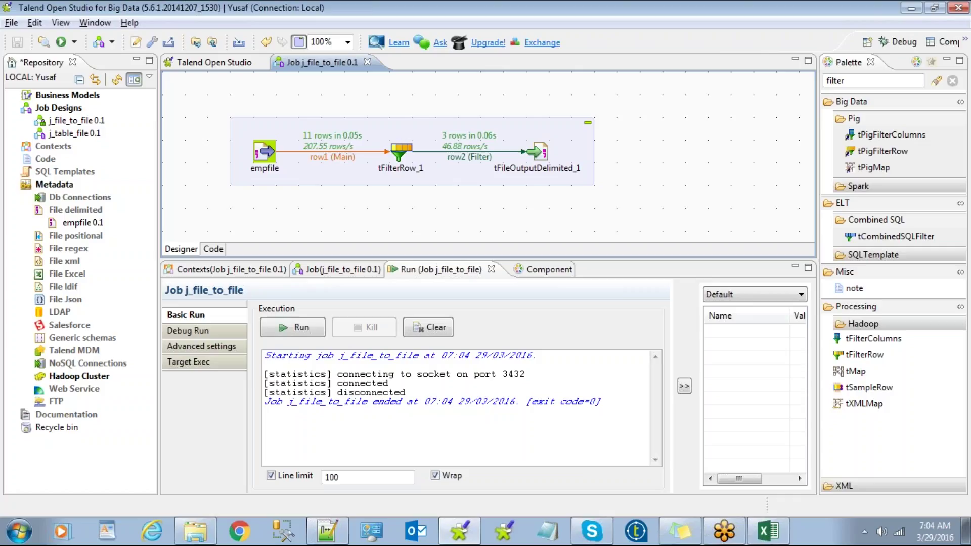
Step: Clear the done marks from column C of talendcomponentslist.xlsx
{"action": "left_click", "coordinate": [768, 532]}
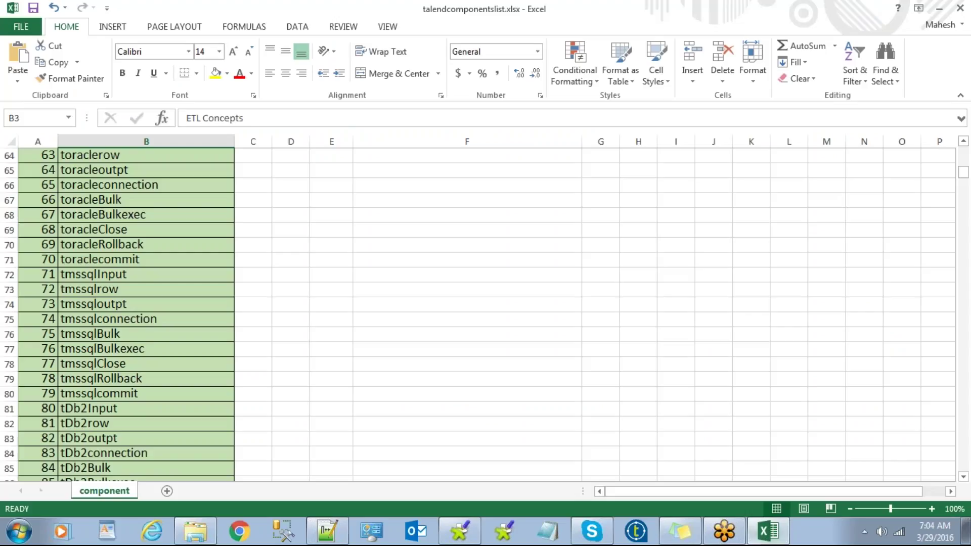
{"action": "left_click", "coordinate": [261, 302]}
{"action": "scroll", "coordinate": [278, 403], "scroll_direction": "up", "scroll_amount": 20}
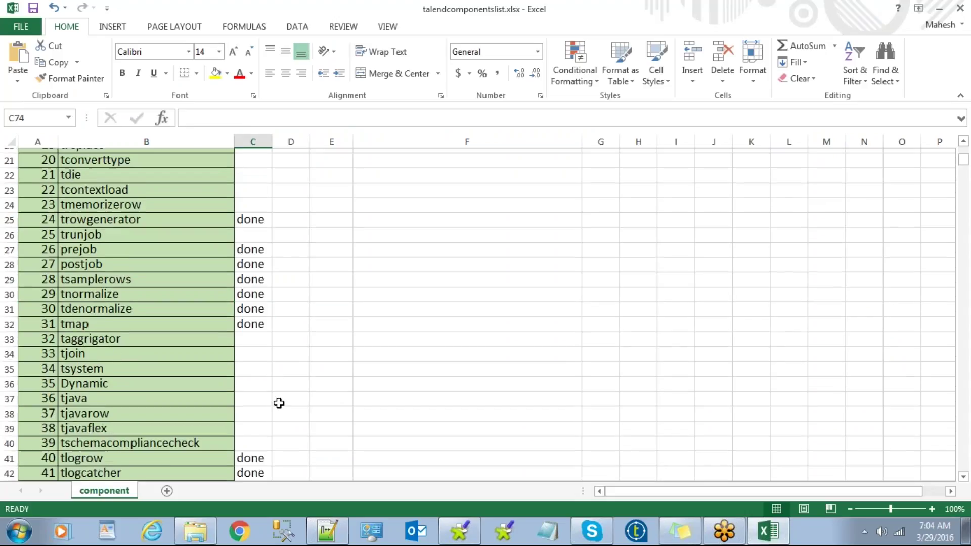
{"action": "left_click", "coordinate": [254, 144]}
{"action": "key", "text": "Delete"}
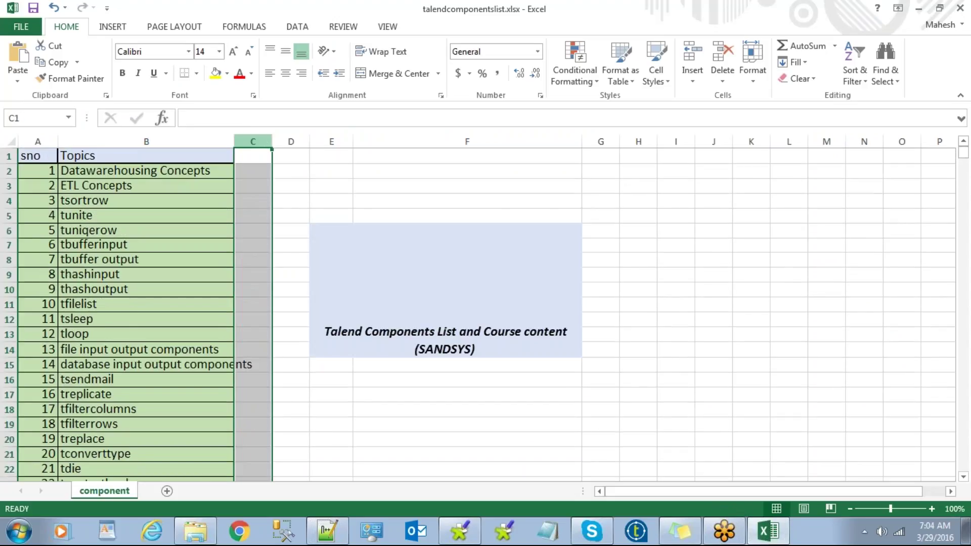
Step: Undo the accidental column B widening and the column C clearing
{"action": "left_click_drag", "start_coordinate": [234, 142], "coordinate": [260, 142]}
{"action": "left_click", "coordinate": [334, 393]}
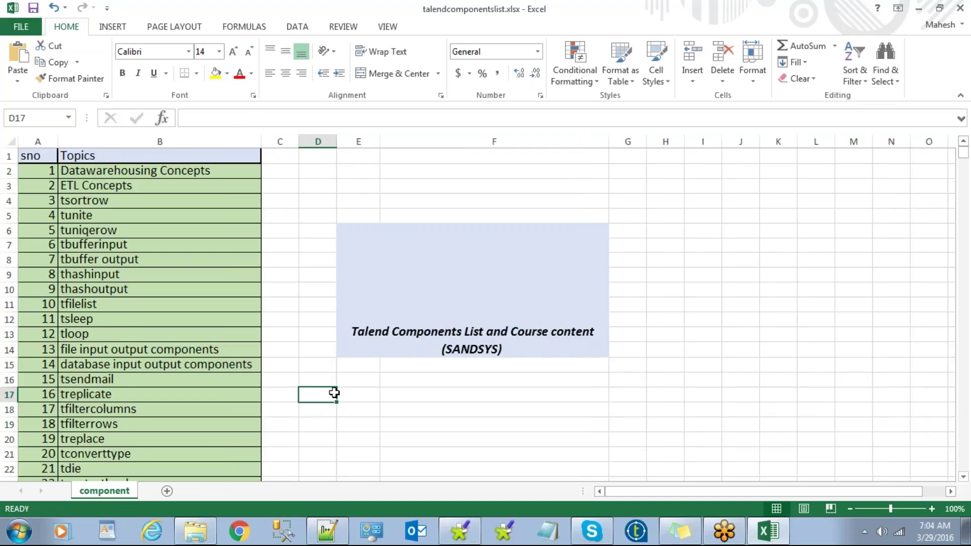
{"action": "key", "text": "ctrl+z"}
{"action": "left_click", "coordinate": [323, 393]}
{"action": "key", "text": "ctrl+z"}
{"action": "key", "text": "ctrl+z"}
{"action": "key", "text": "ctrl+z"}
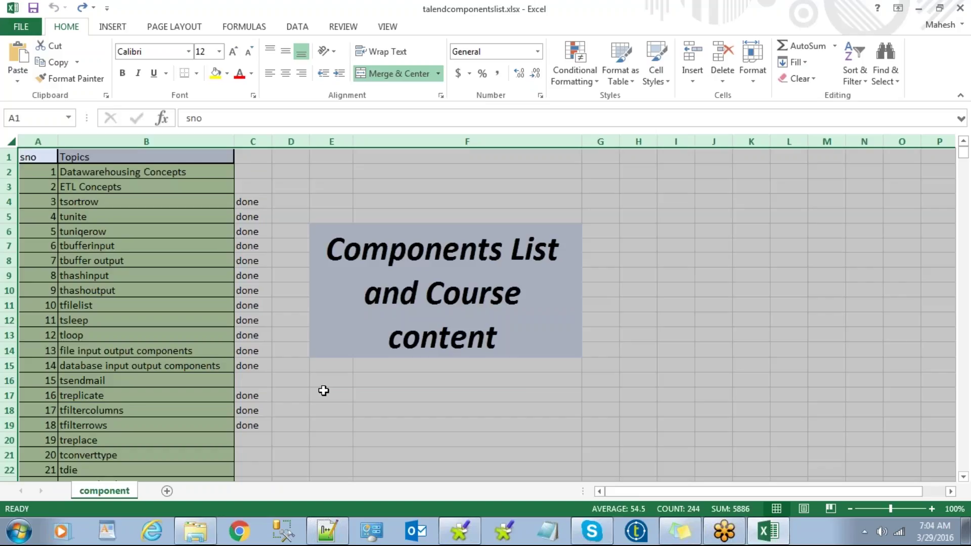
Step: Clear column C's done marks again and minimize Excel
{"action": "left_click", "coordinate": [323, 391]}
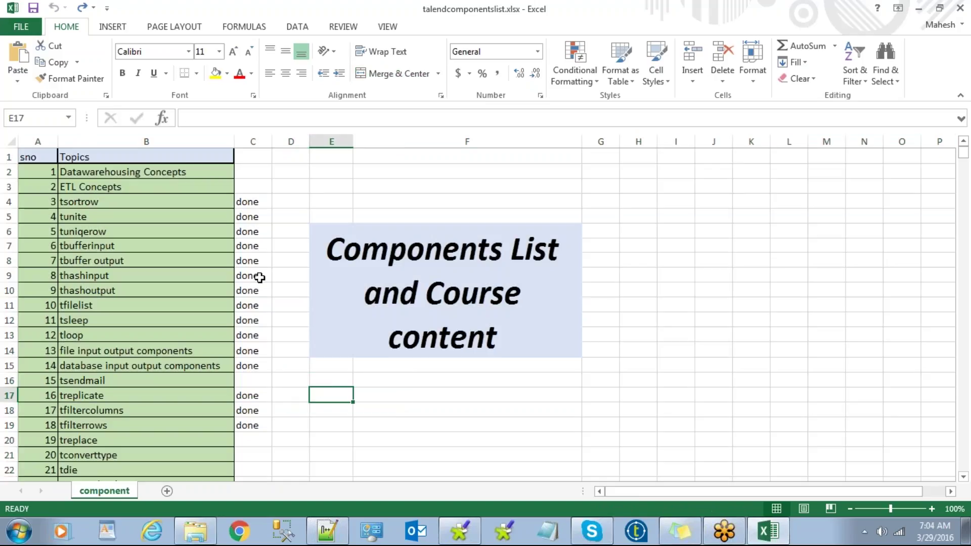
{"action": "left_click", "coordinate": [261, 141]}
{"action": "key", "text": "Delete"}
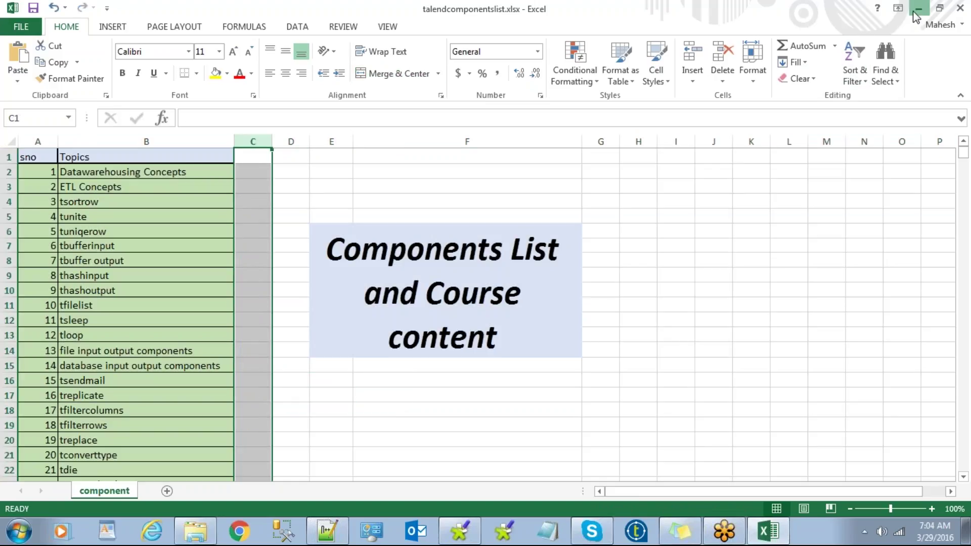
{"action": "left_click", "coordinate": [916, 9]}
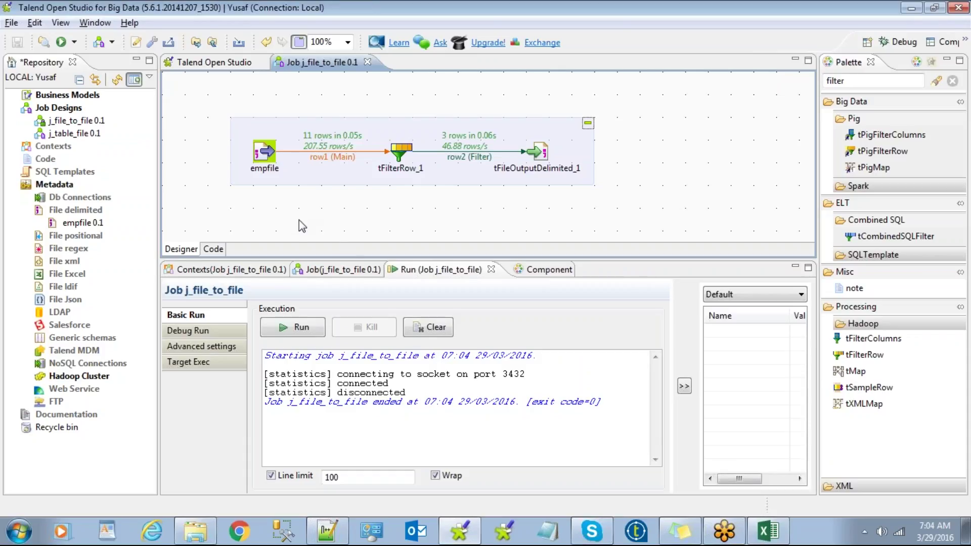
Step: Show j_file_to_file's job properties, browsing Extra, Stats & Logs and Version before returning to Main
{"action": "left_click", "coordinate": [320, 269]}
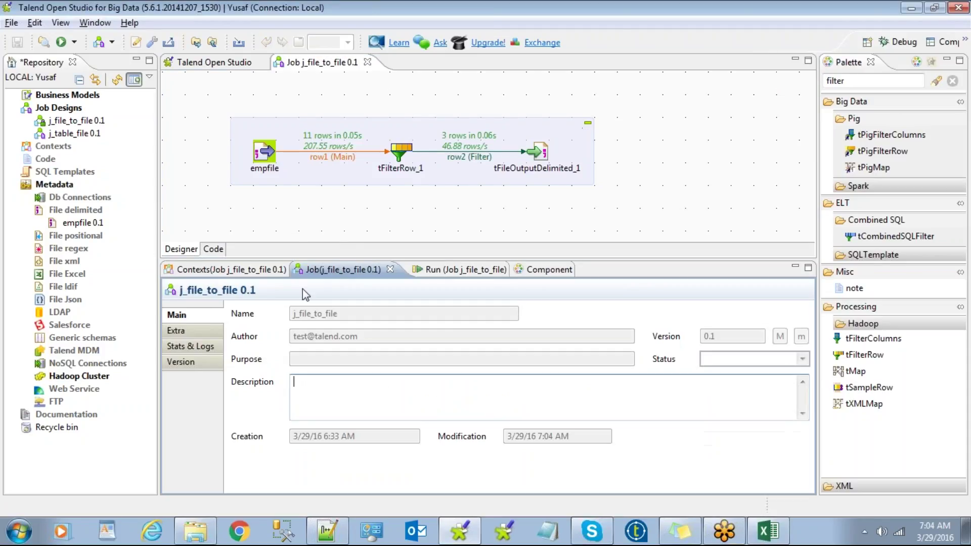
{"action": "left_click", "coordinate": [187, 331]}
{"action": "left_click", "coordinate": [192, 348]}
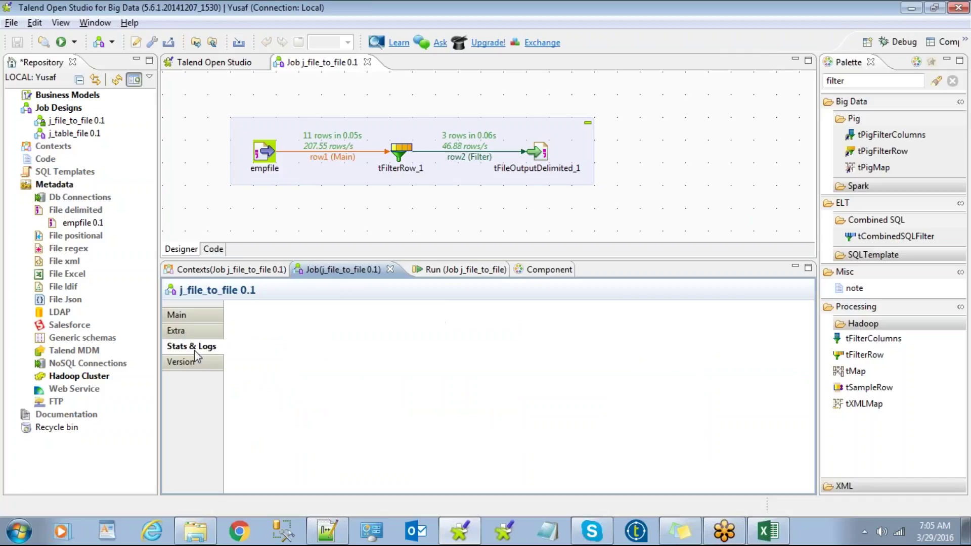
{"action": "left_click", "coordinate": [195, 362]}
{"action": "left_click", "coordinate": [195, 346]}
{"action": "left_click", "coordinate": [196, 326]}
{"action": "left_click", "coordinate": [199, 314]}
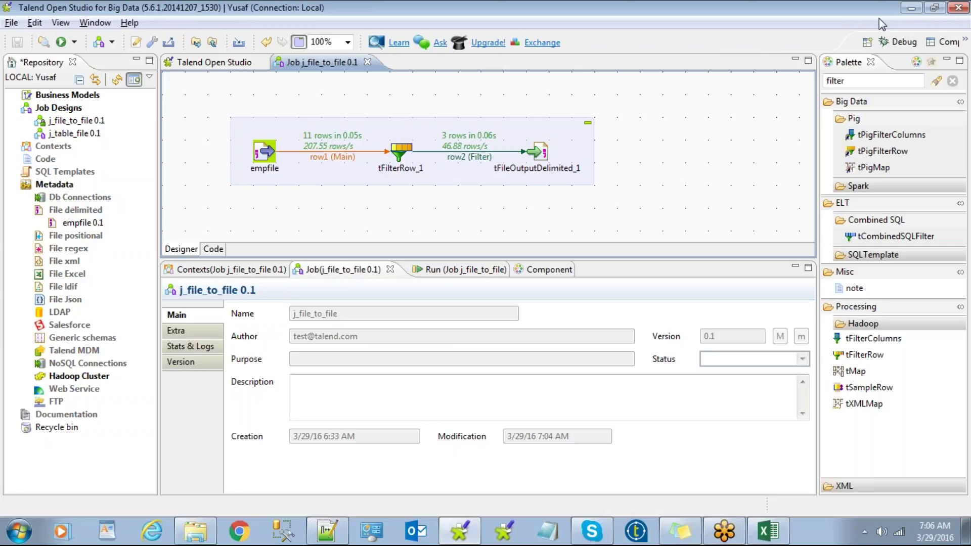
Step: Minimize Talend, close the 6am folder, decline reloading job1_result.csv, and close Notepad++
{"action": "left_click", "coordinate": [911, 7]}
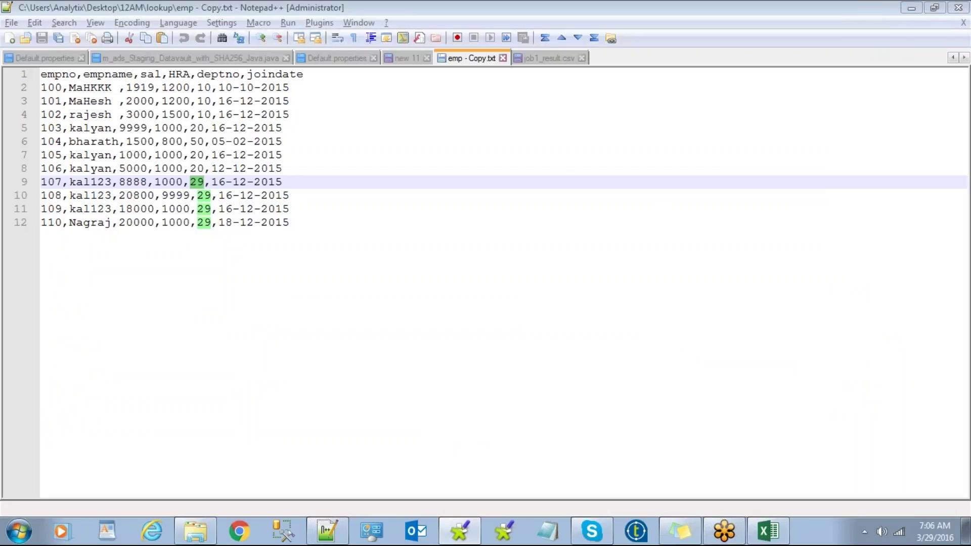
{"action": "left_click", "coordinate": [910, 8]}
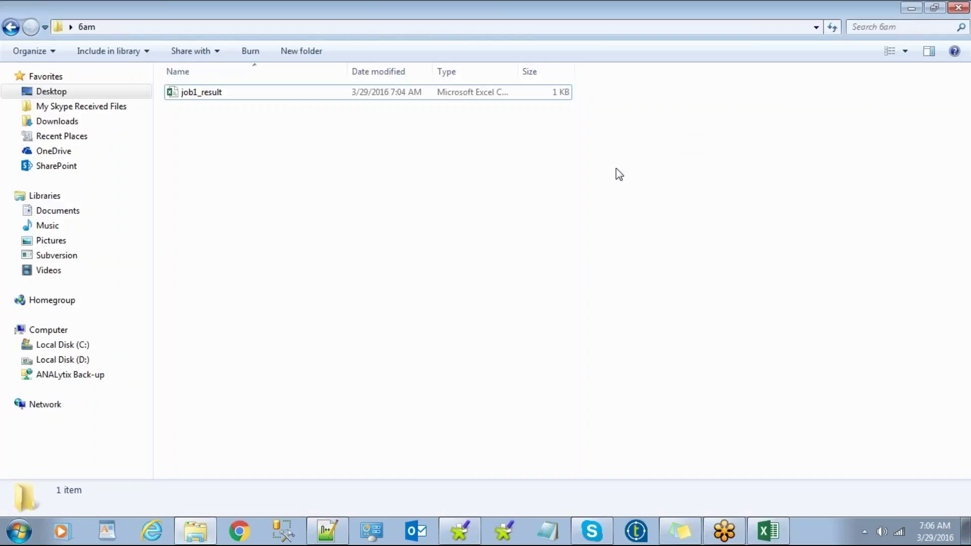
{"action": "left_click", "coordinate": [951, 10]}
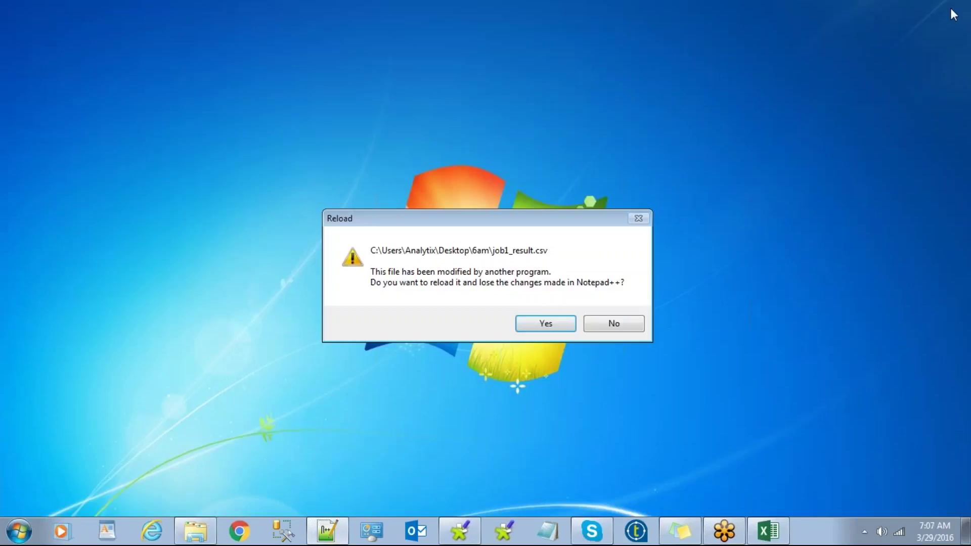
{"action": "left_click", "coordinate": [607, 323]}
{"action": "left_click", "coordinate": [957, 8]}
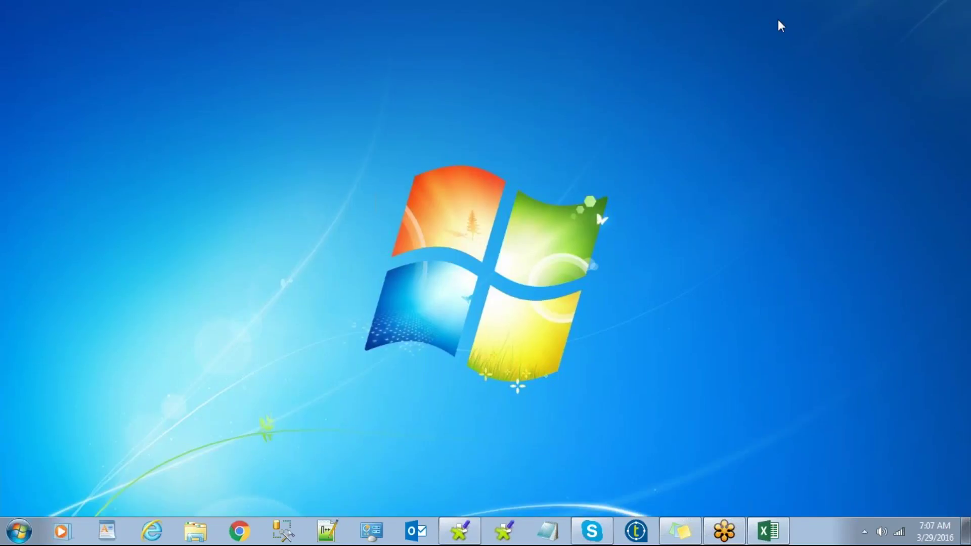